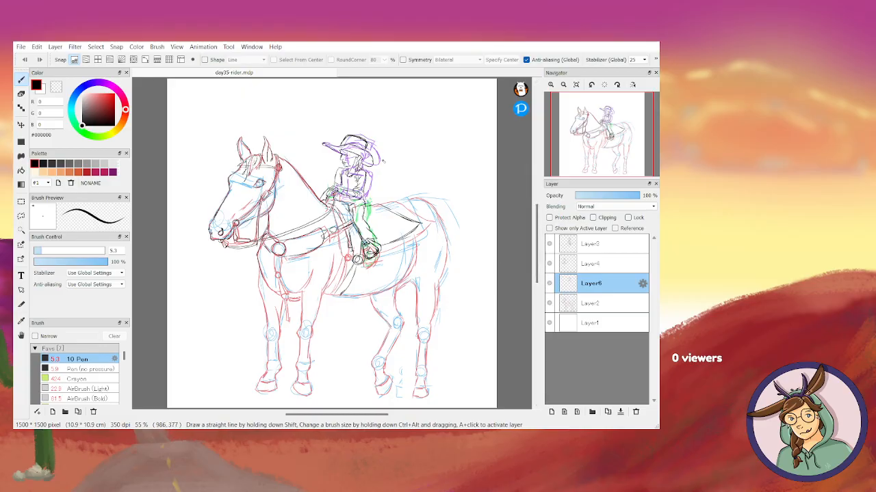
Hide Layer6 with the purple rider sketch and briefly toggle Layer3 to check which lines it holds
click(549, 283)
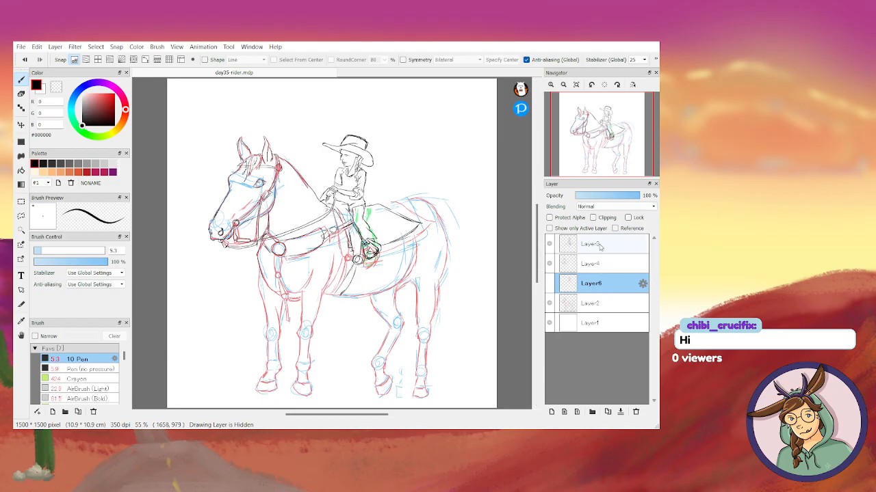
click(550, 244)
click(549, 244)
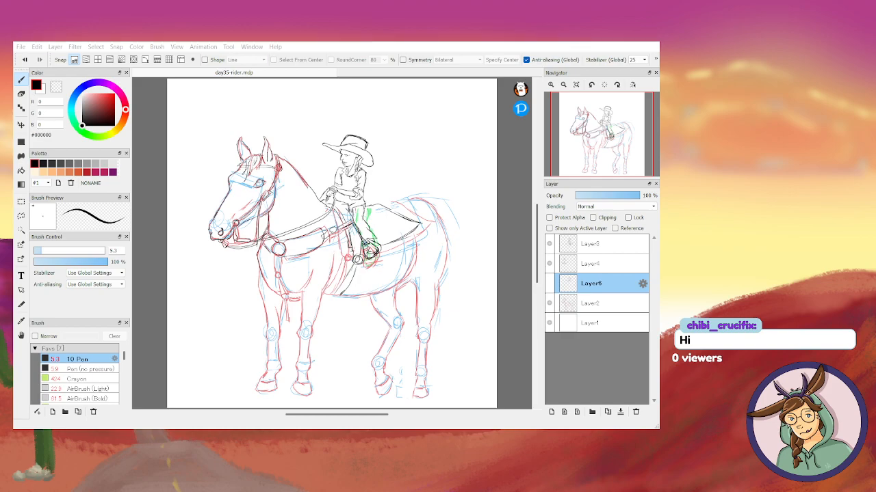
click(333, 251)
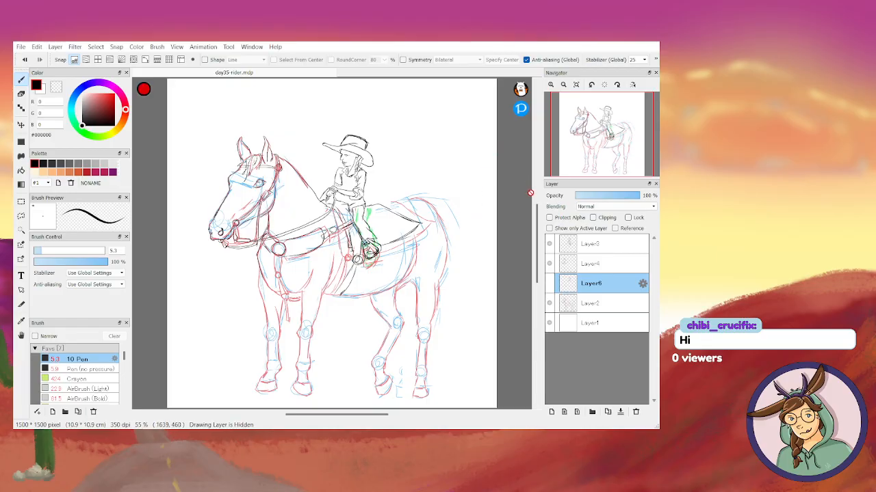
Free-transform the rider and saddle line art on Layer3, stretching it taller and slightly wider about its centre
click(593, 248)
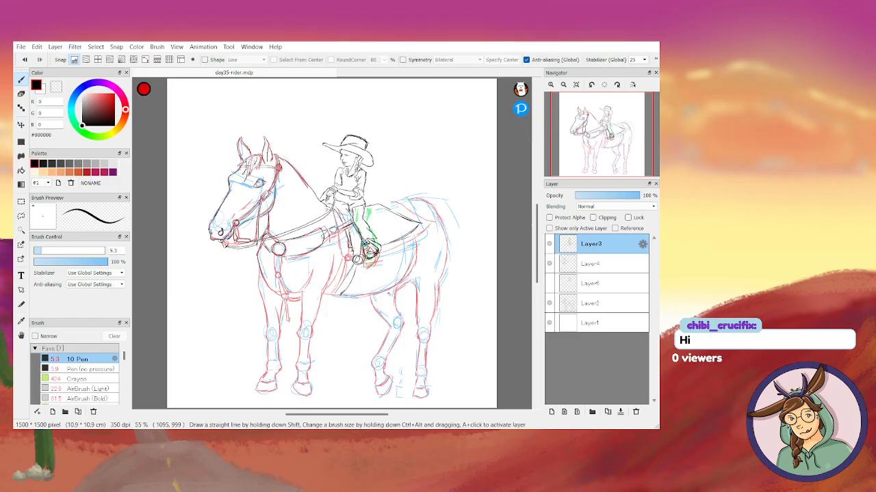
key(ctrl+t)
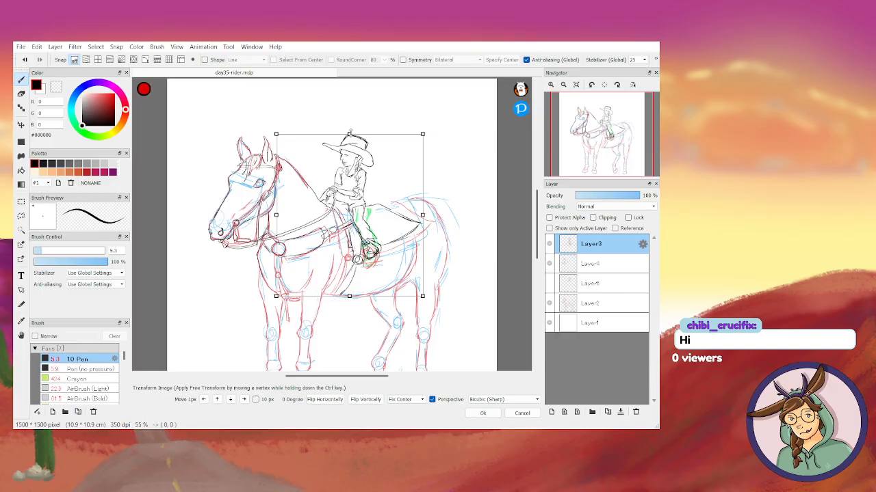
drag(350, 134, 350, 121)
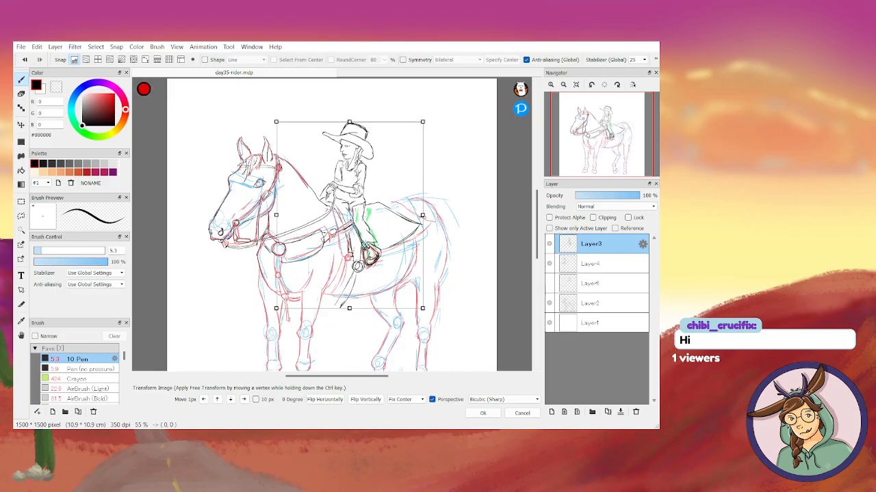
drag(424, 216, 432, 215)
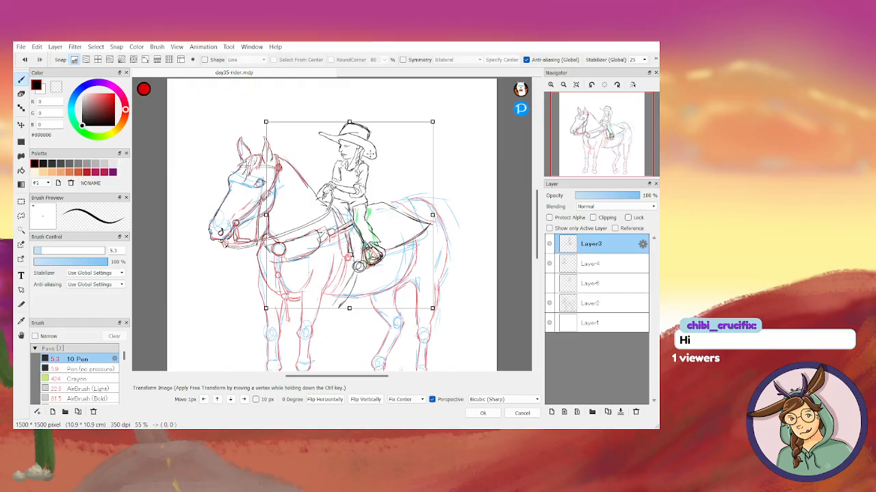
drag(350, 122, 350, 113)
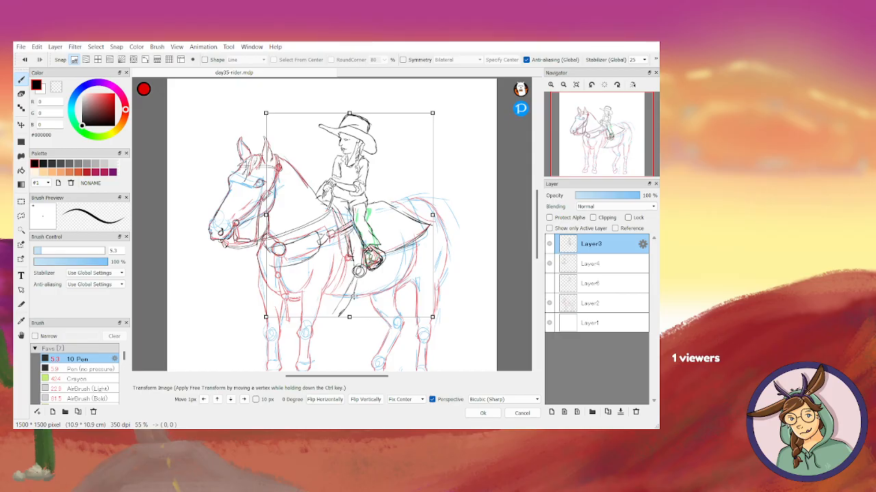
key(Return)
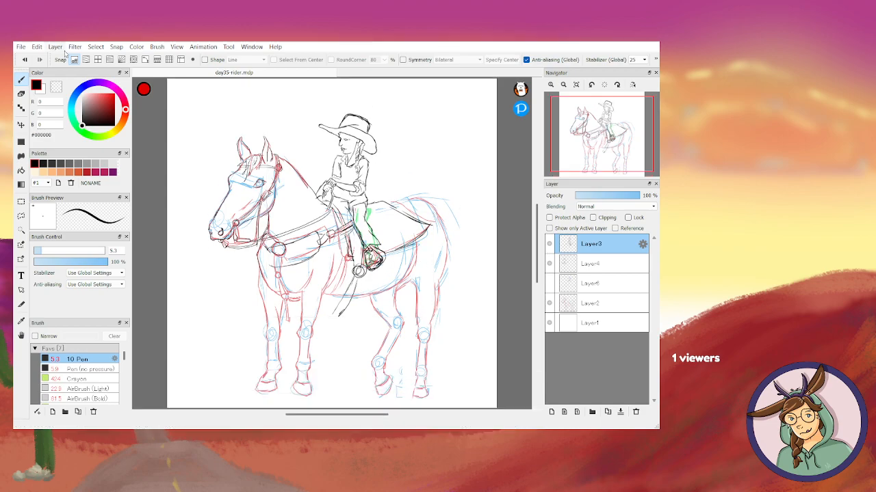
Erase the stray black strap line below the rider's stirrup on Layer3 and return to the 10 Pen brush
key(e)
mouse_move(330, 315)
mouse_down()
mouse_move(346, 303)
mouse_move(344, 312)
mouse_move(353, 287)
mouse_up()
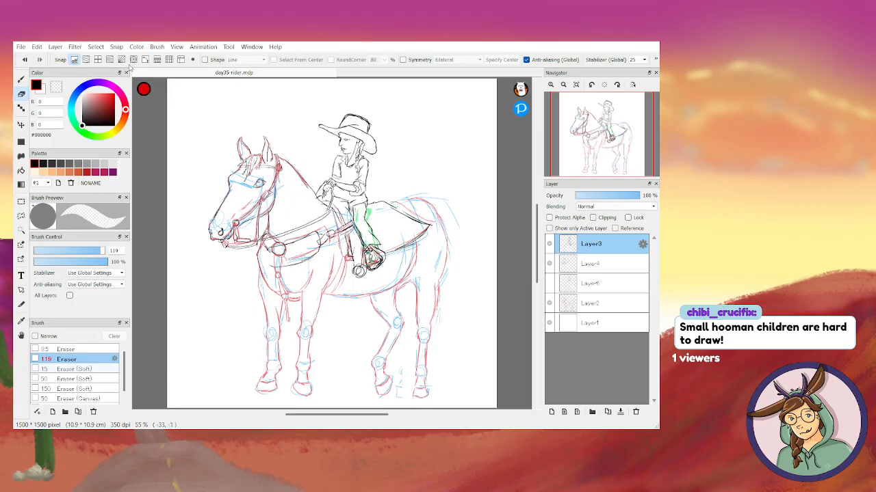
click(21, 78)
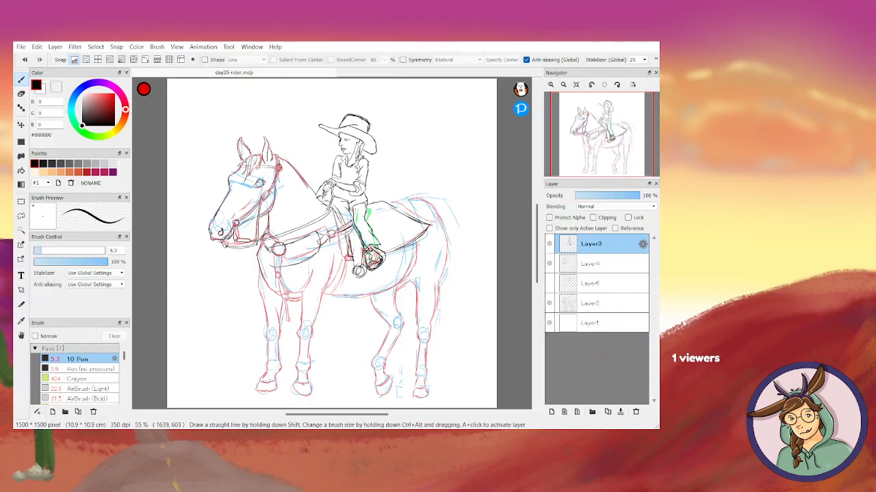
Add blank layers above Layer1 and paste the whole reference photo FB_IMG_1774311330898.jpg beneath the sketch in day35-rider.mdp
click(599, 327)
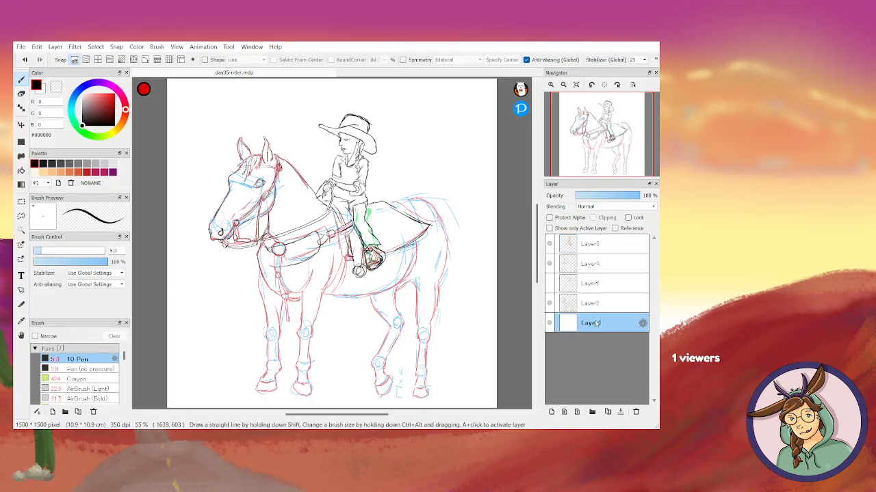
click(551, 412)
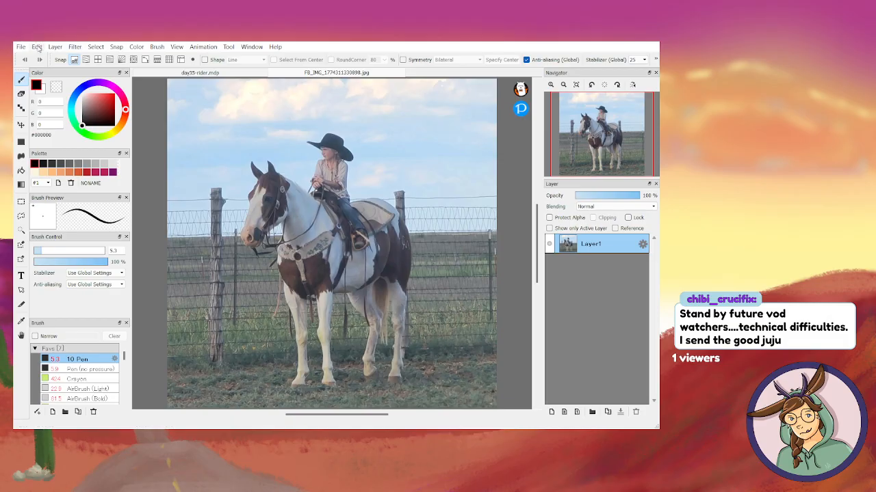
key(ctrl+a)
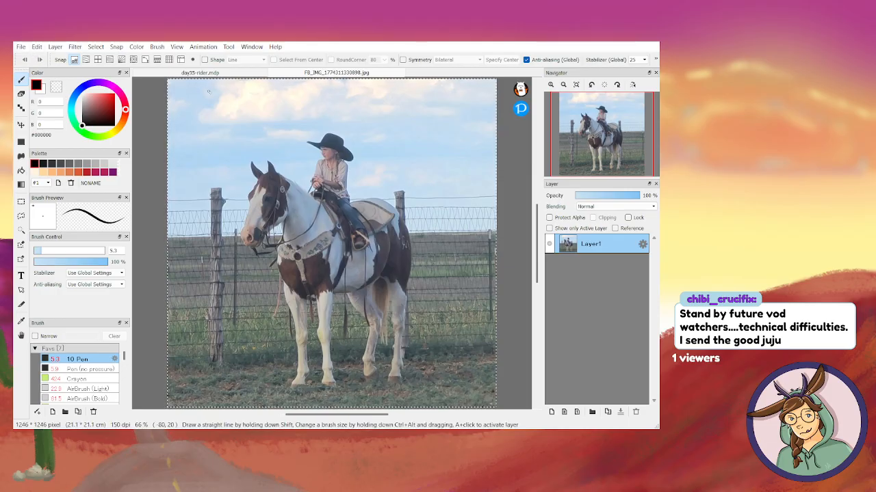
click(200, 72)
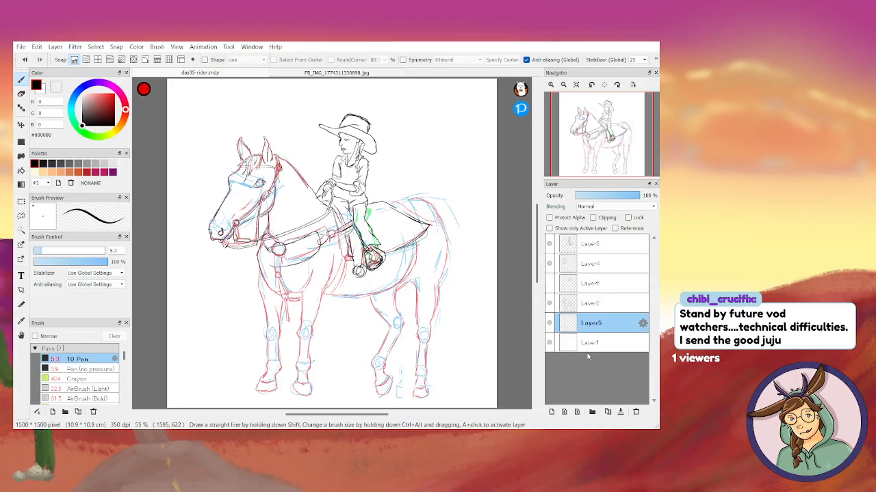
key(ctrl+shift+n)
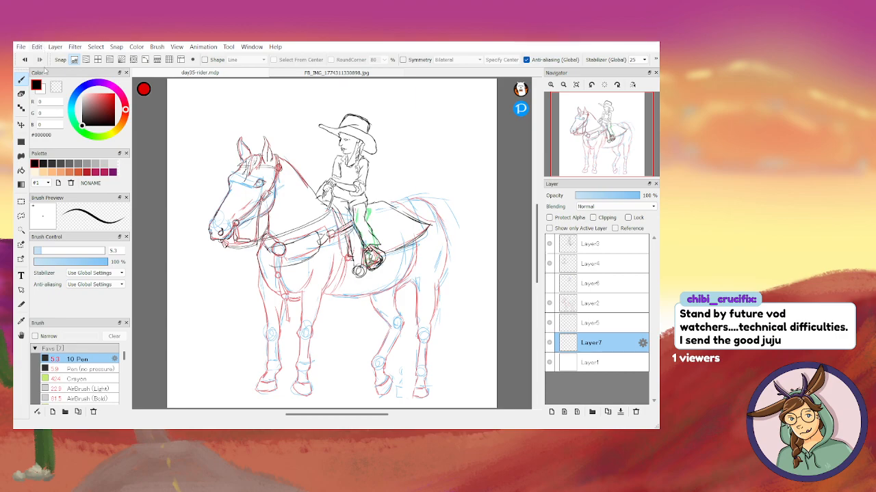
key(ctrl+v)
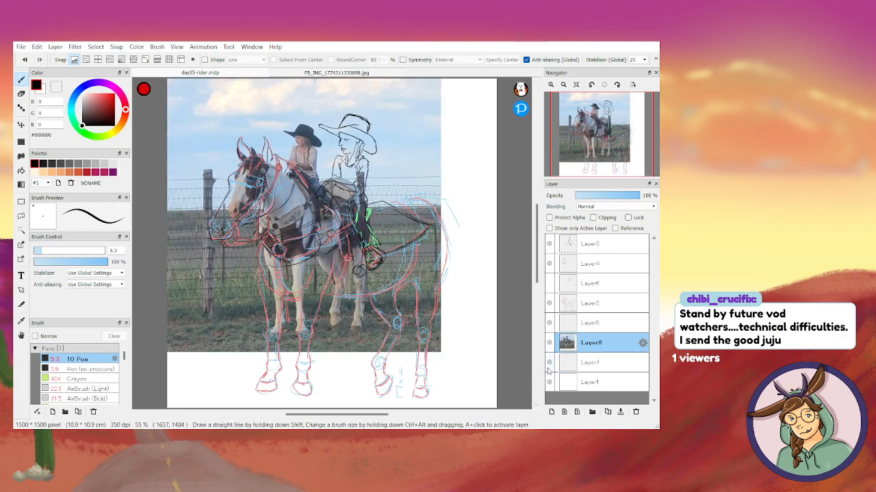
Enlarge the pasted photo beyond the canvas edges and shift it so the horse's front hooves match the sketched ones
key(ctrl+t)
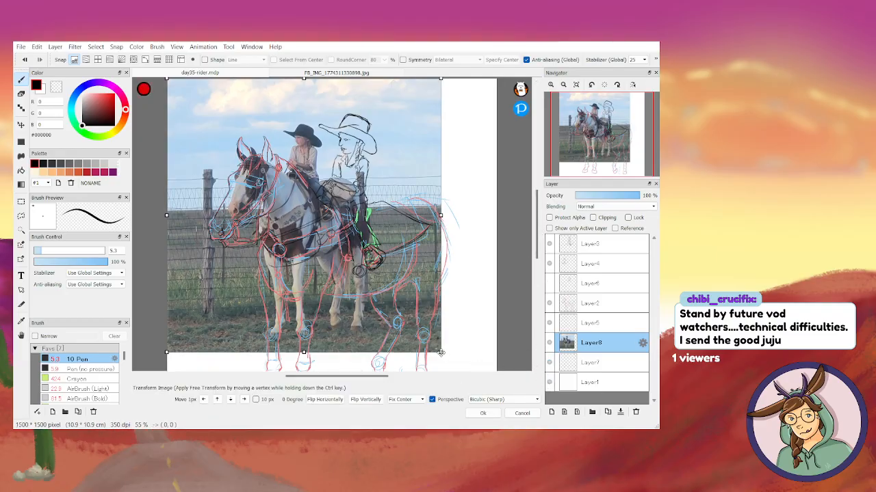
drag(441, 353, 464, 373)
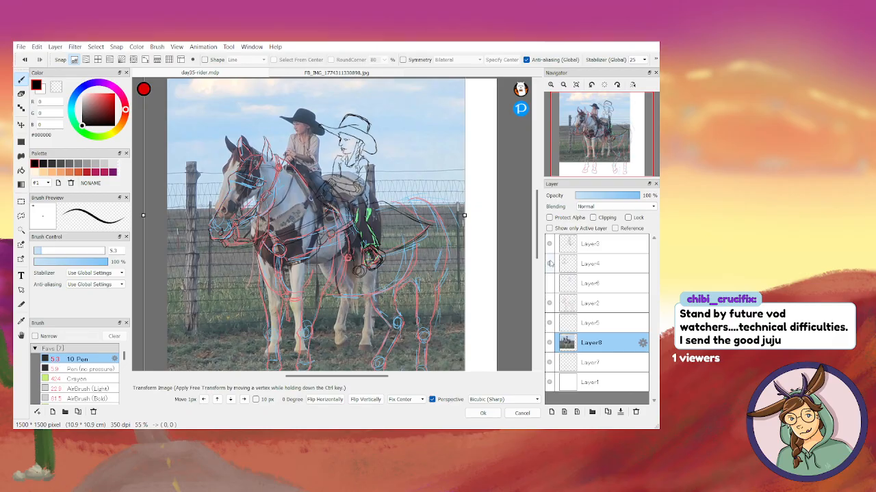
drag(537, 252, 537, 266)
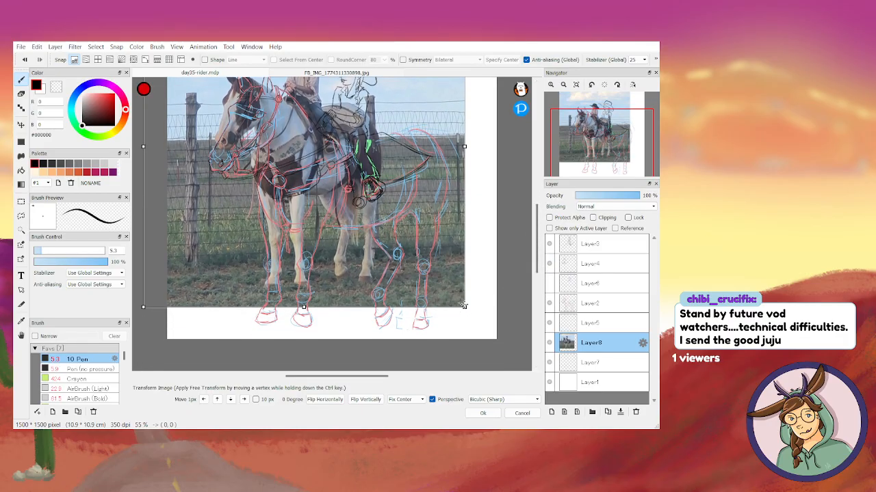
drag(465, 308, 497, 340)
drag(468, 295, 502, 320)
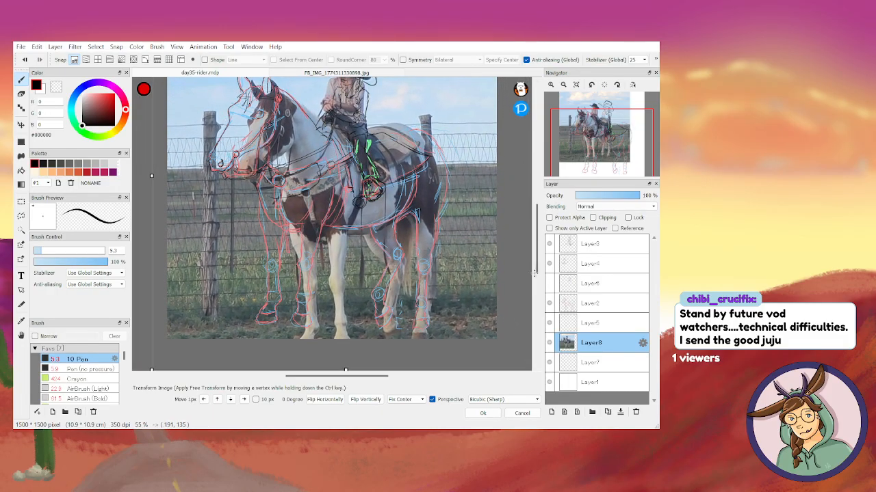
drag(455, 275, 420, 255)
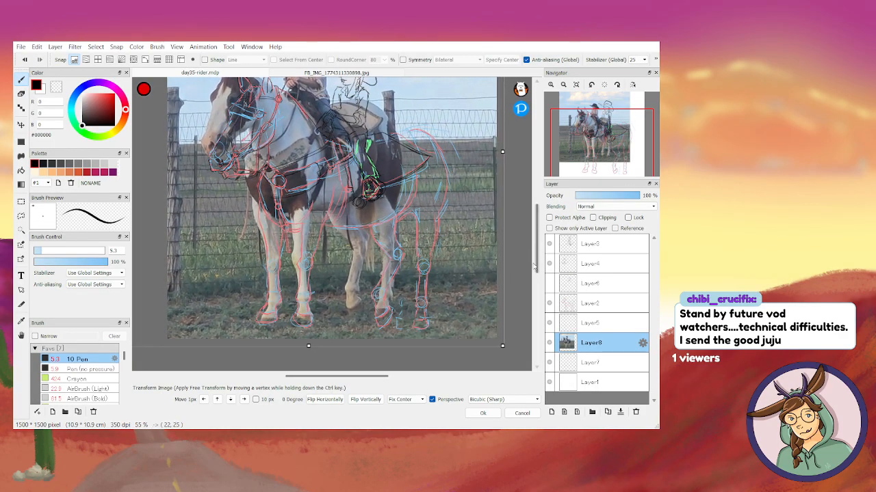
Stretch the photo wider and reposition it so the photographed horse's head and body line up with the sketched horse
drag(537, 264, 536, 246)
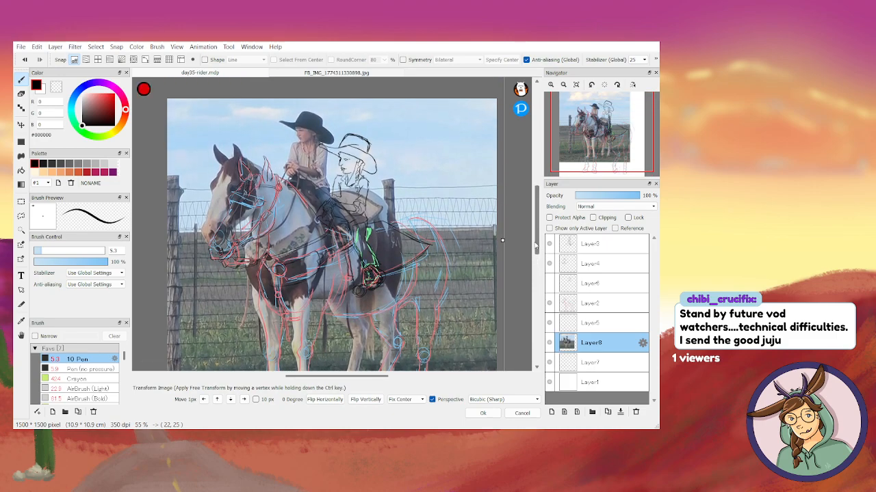
drag(536, 247, 537, 275)
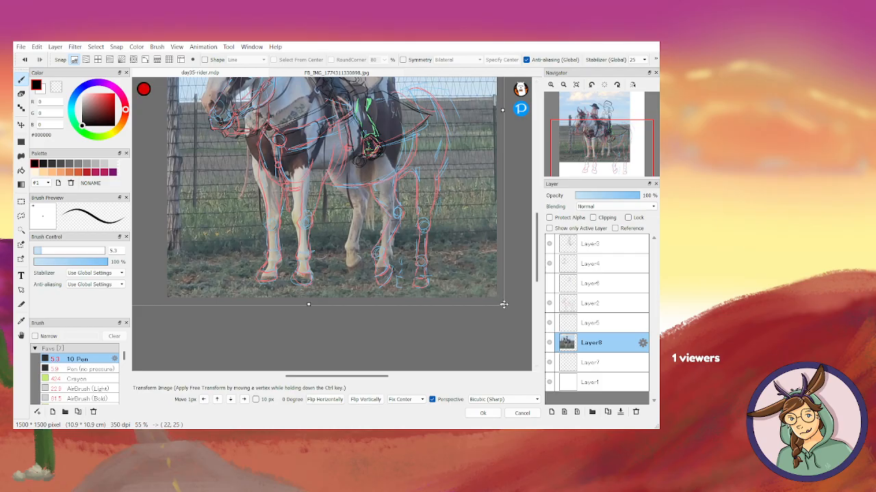
drag(468, 255, 519, 275)
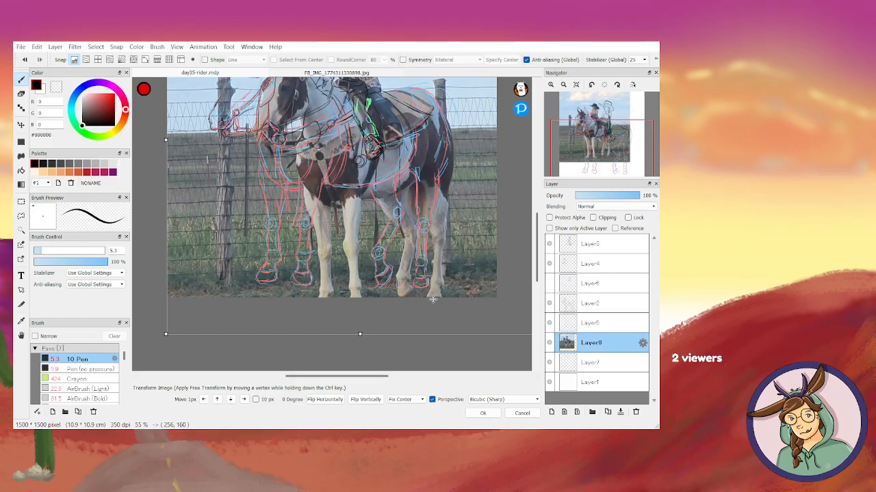
scroll(500, 283, down, 1)
scroll(500, 283, down, 1)
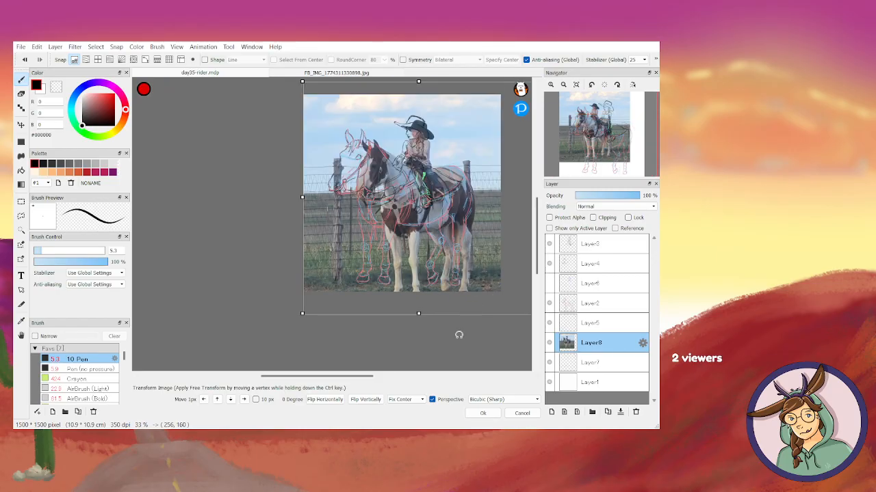
drag(303, 198, 278, 197)
mouse_move(441, 241)
mouse_down()
mouse_move(416, 226)
mouse_move(427, 236)
mouse_up()
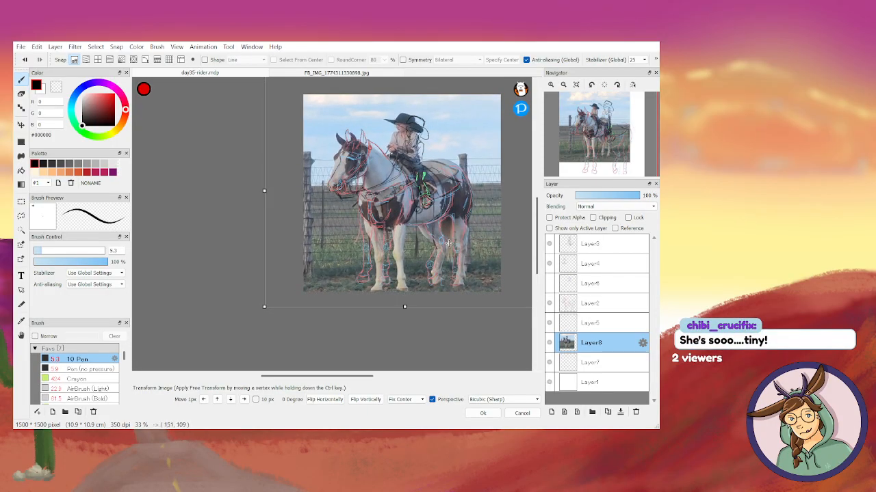
drag(453, 206, 455, 205)
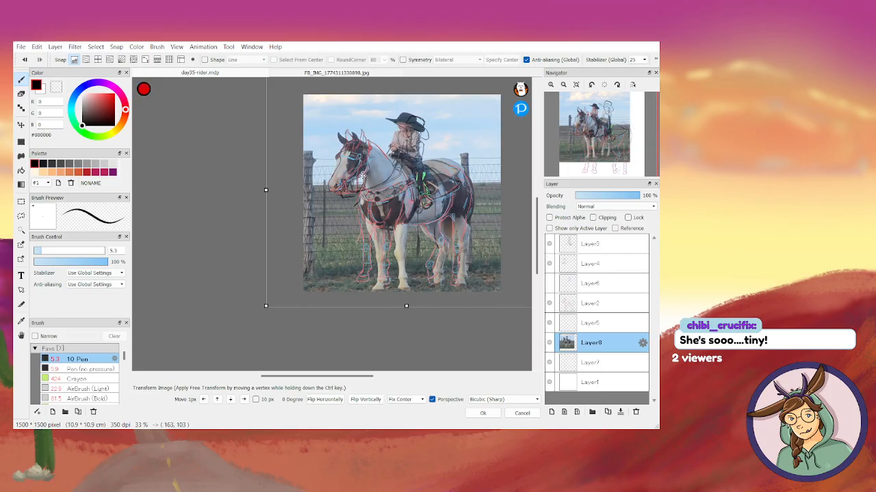
key(Return)
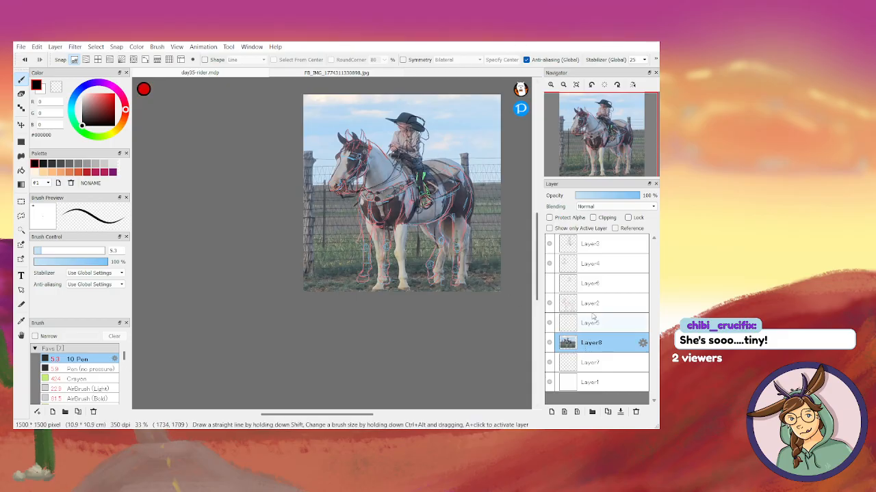
Lower the reference photo layer's opacity to 58% and inspect the sketch's legs and body against it
click(613, 196)
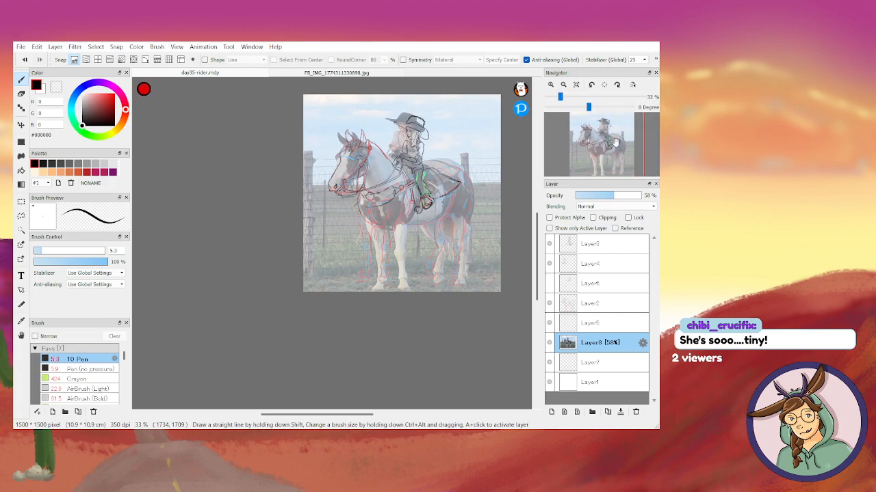
scroll(443, 263, down, 2)
scroll(452, 277, up, 3)
scroll(452, 277, up, 1)
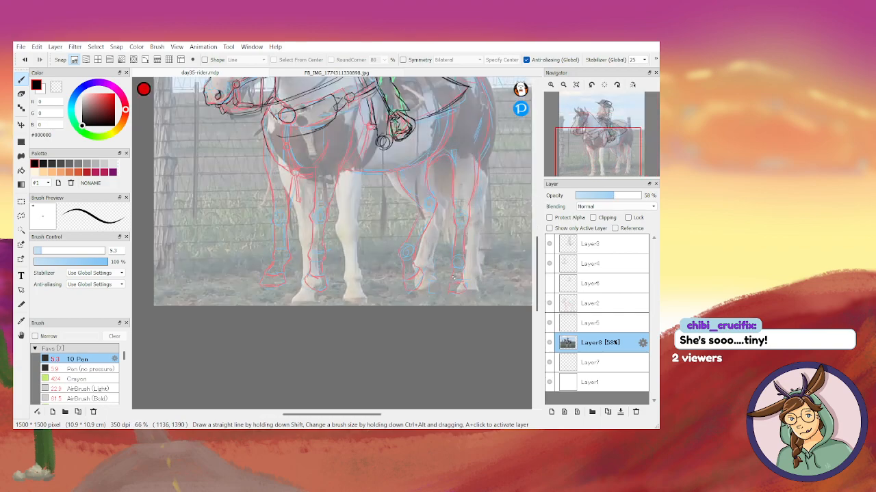
drag(538, 282, 538, 256)
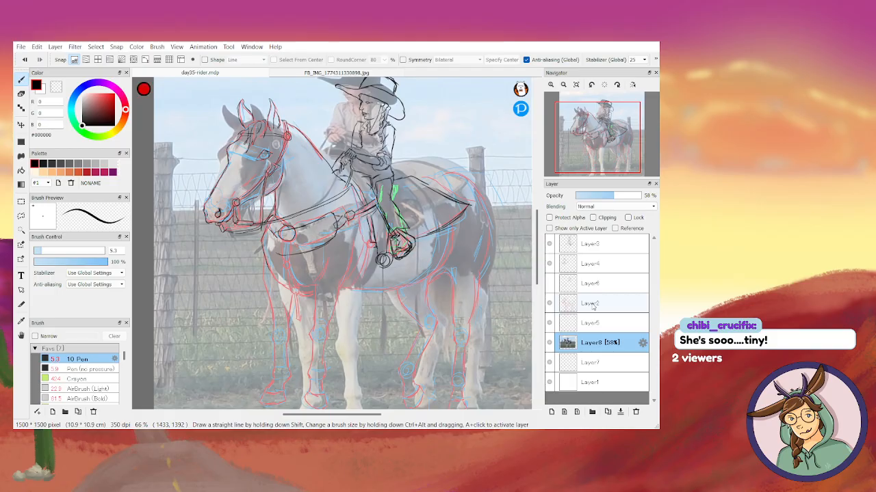
Make Layer4, the horse's head sketch, the active layer
click(593, 267)
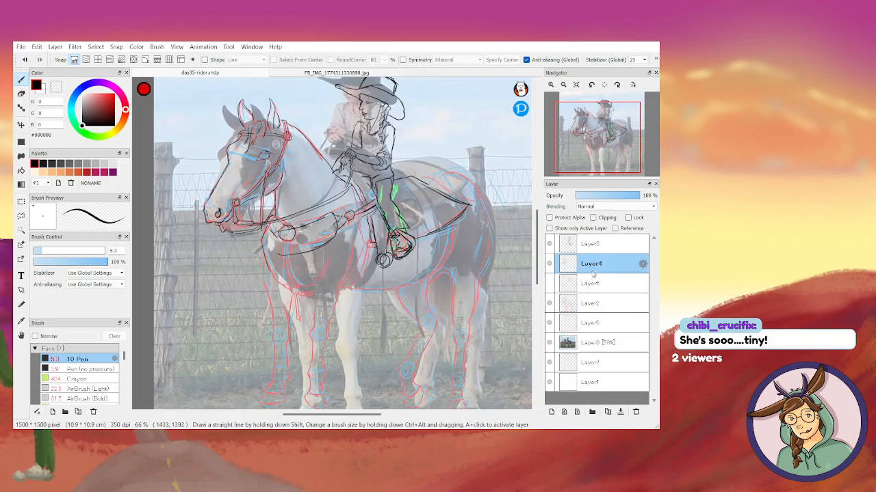
key(alt+Tab)
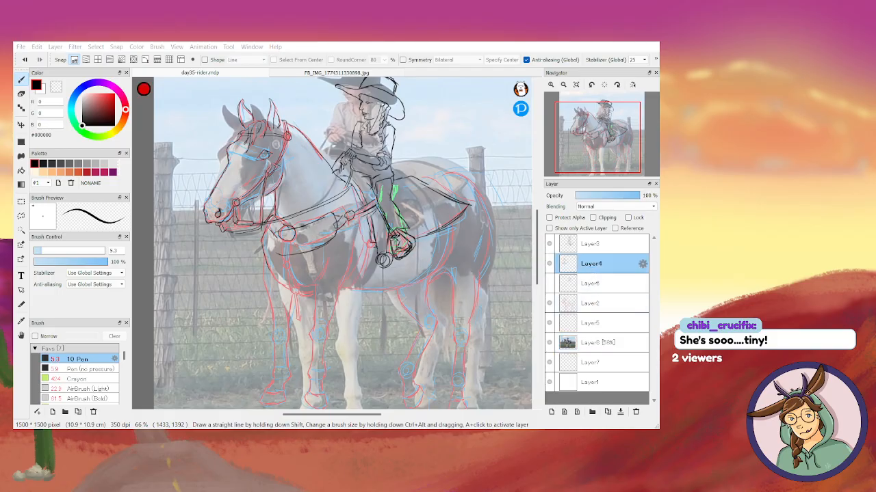
click(433, 42)
key(ctrl+t)
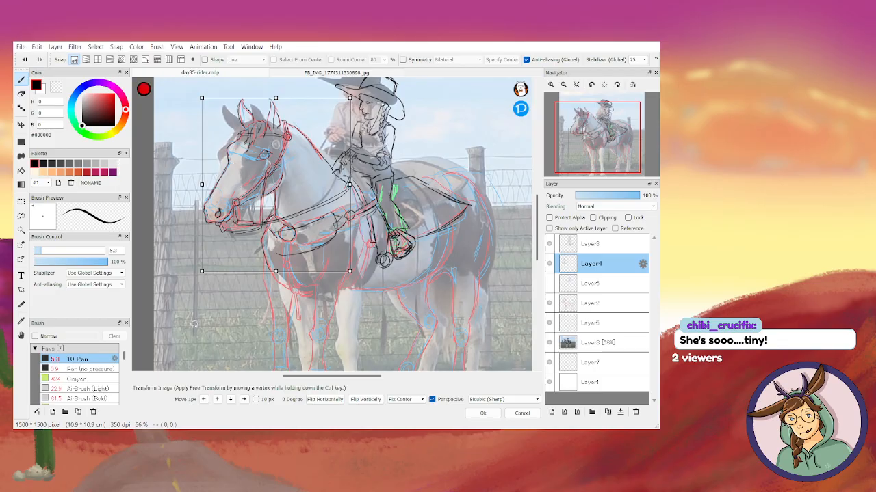
key(Return)
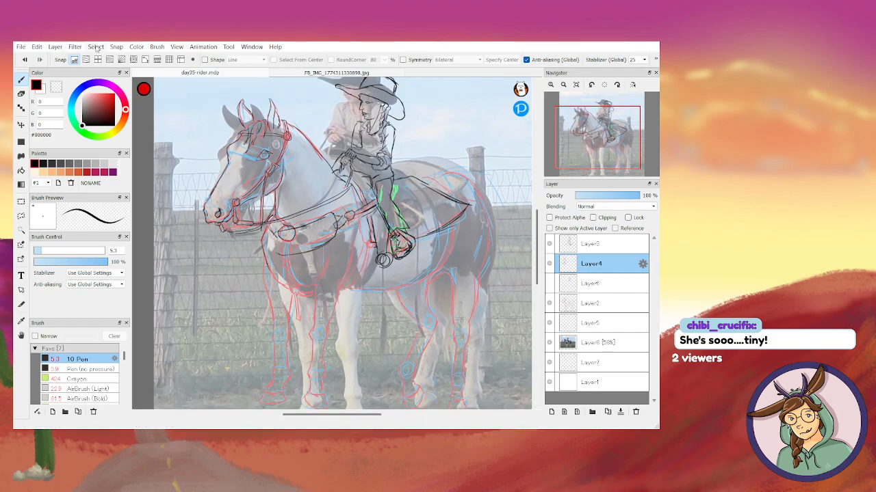
Mesh-transform Layer4 with a 4 by 4 grid so the horse's forehead, muzzle, bridle and chest lines follow the photographed horse
key(ctrl+shift+m)
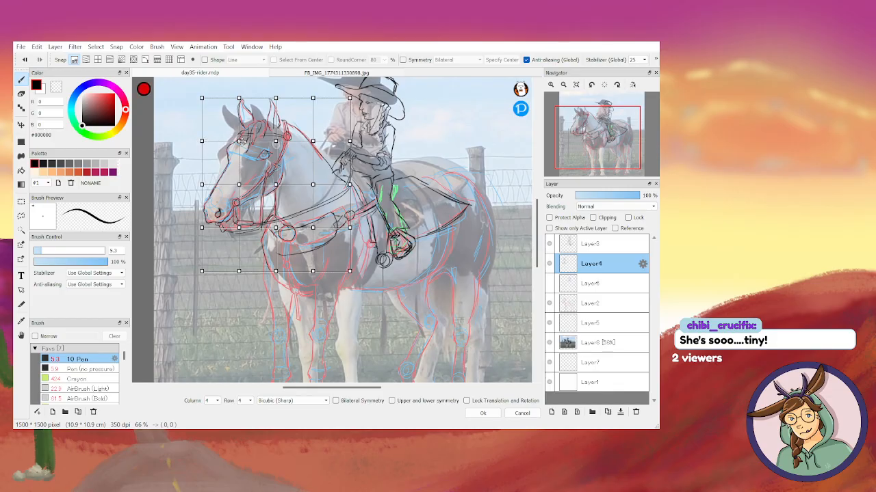
mouse_move(202, 141)
mouse_down()
mouse_move(188, 142)
mouse_move(231, 144)
mouse_up()
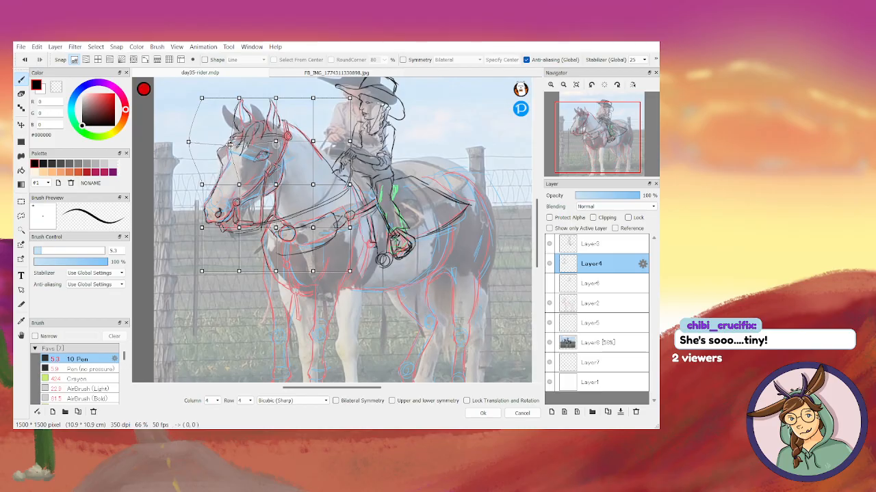
drag(239, 99, 230, 97)
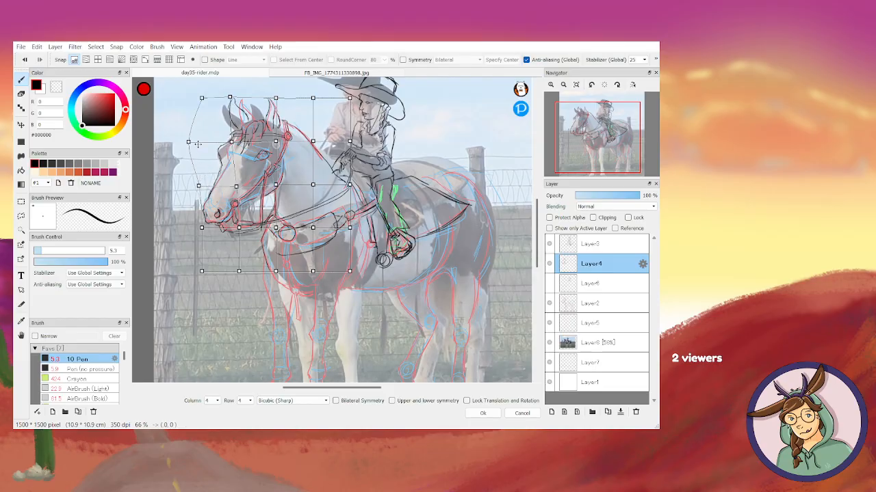
drag(188, 142, 192, 156)
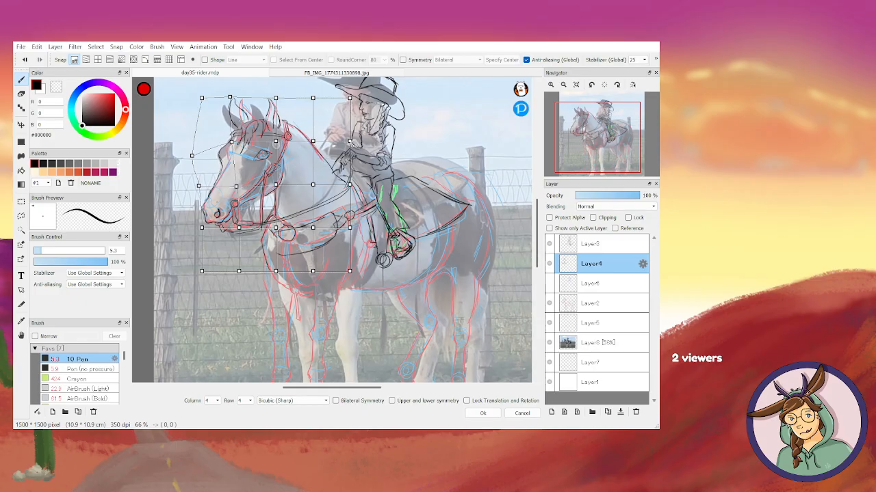
drag(350, 143, 357, 129)
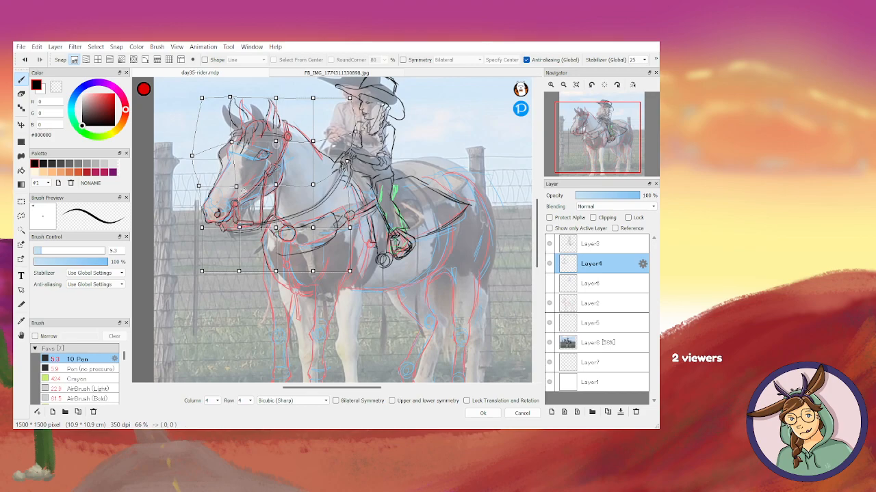
drag(276, 227, 280, 230)
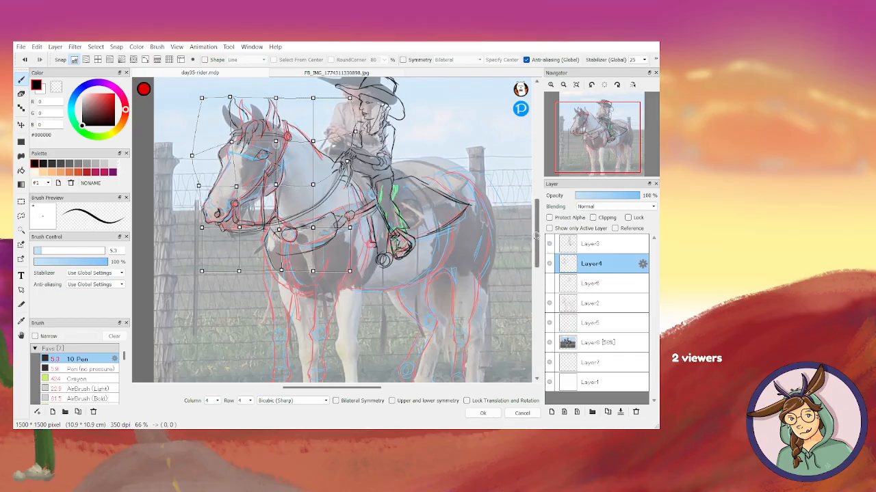
key(Return)
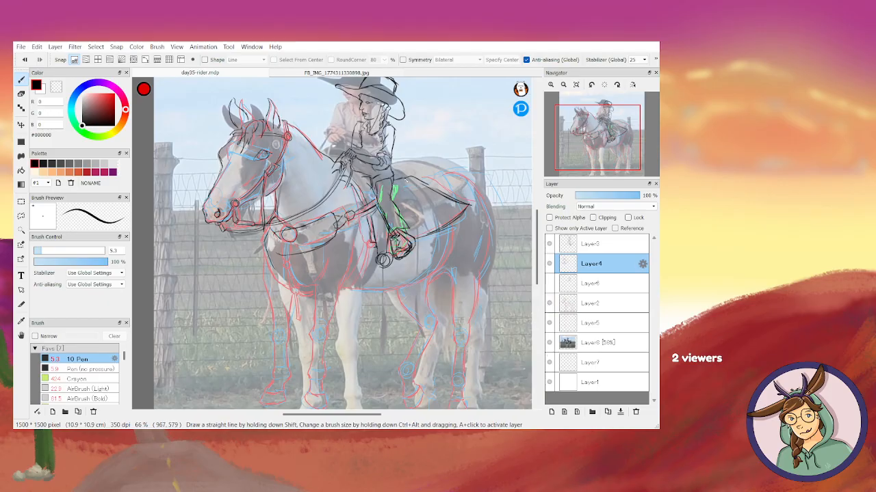
Free-transform Layer3, moving the rider sketch up and forward onto the photographed rider and stretching it wider to match her body
click(597, 251)
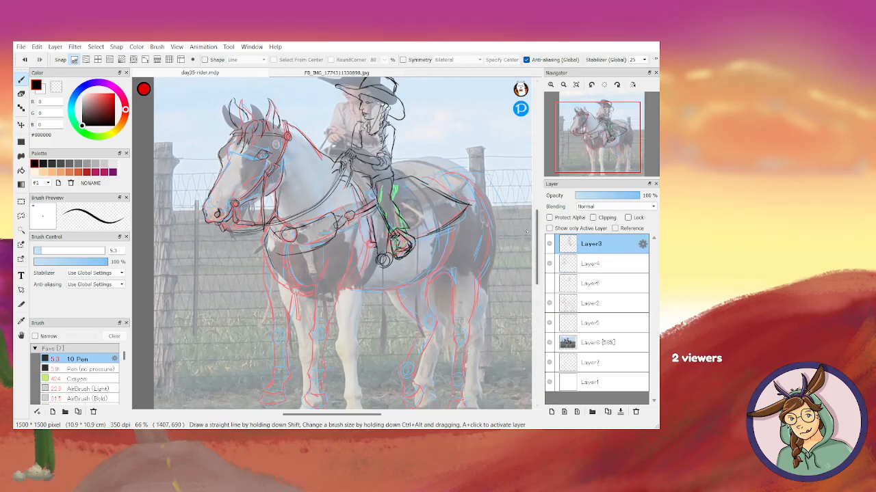
scroll(537, 241, up, 2)
scroll(537, 240, up, 1)
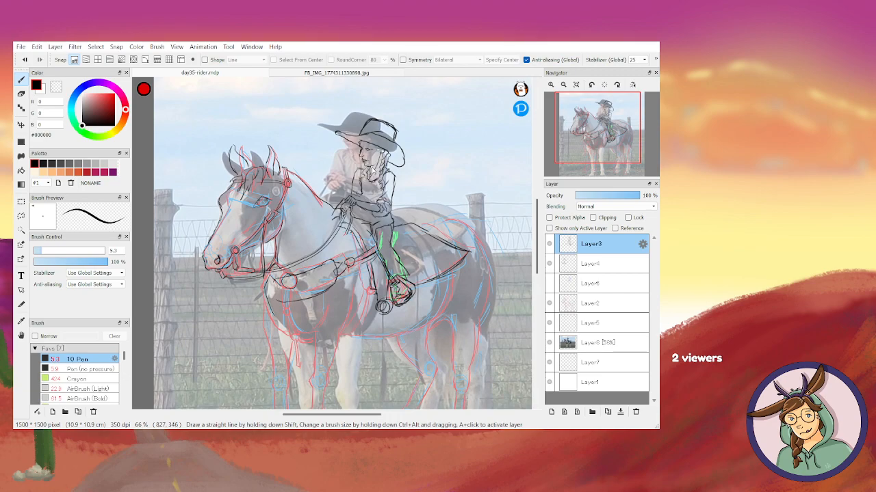
key(ctrl+t)
drag(373, 185, 353, 171)
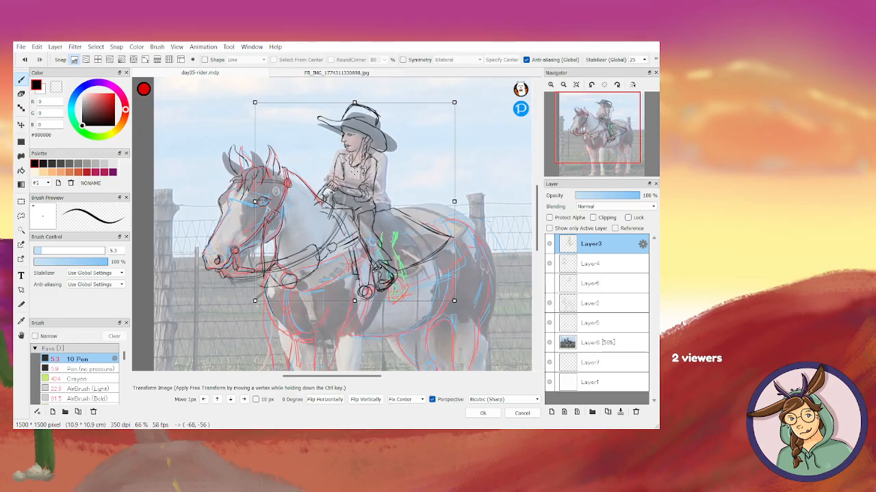
drag(355, 171, 354, 172)
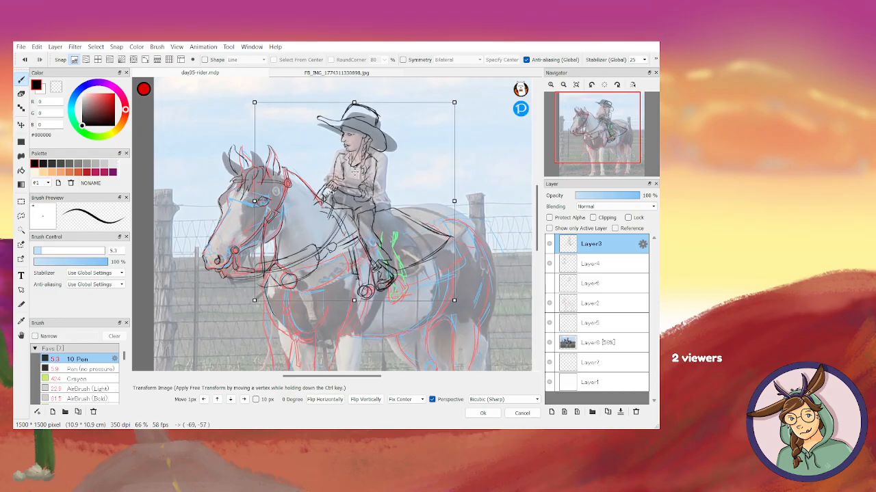
drag(454, 201, 497, 201)
drag(354, 201, 361, 201)
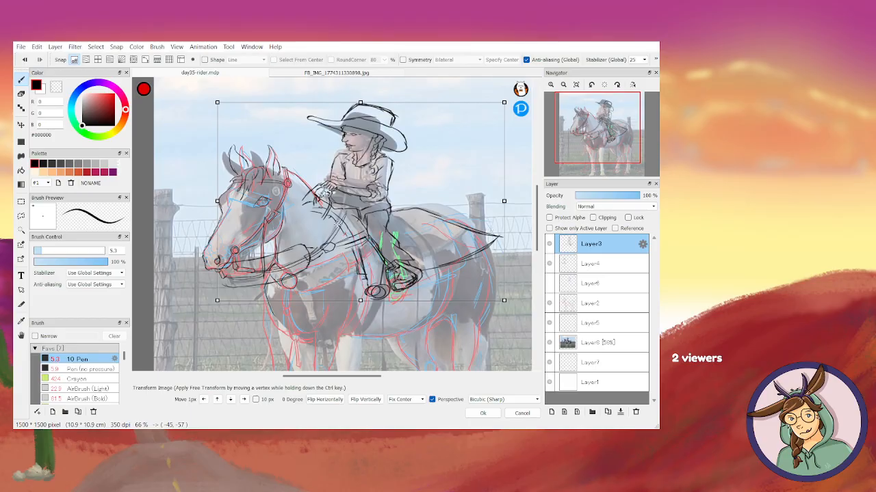
key(Return)
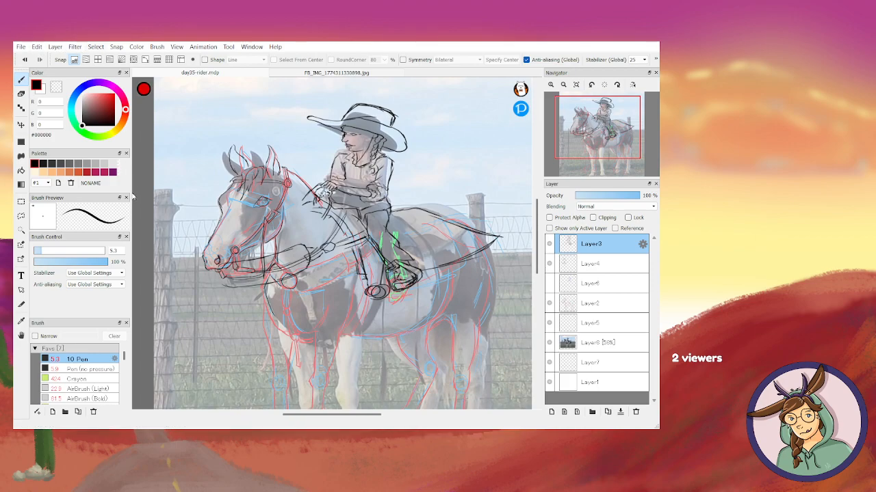
Start a 4 by 4 mesh transform on Layer3 and pull its upper points inward and down so the sketched hat fits the photographed hat
key(ctrl+shift+m)
drag(431, 151, 421, 151)
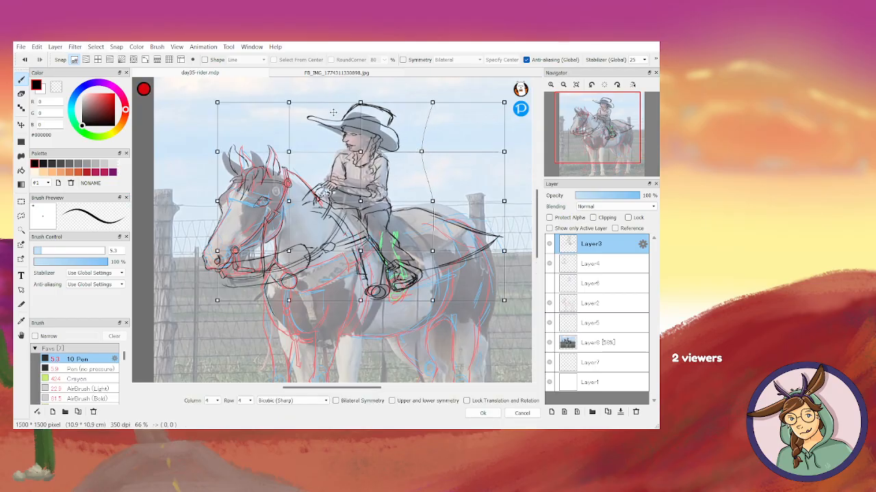
drag(289, 102, 302, 115)
drag(360, 101, 356, 109)
drag(432, 102, 413, 115)
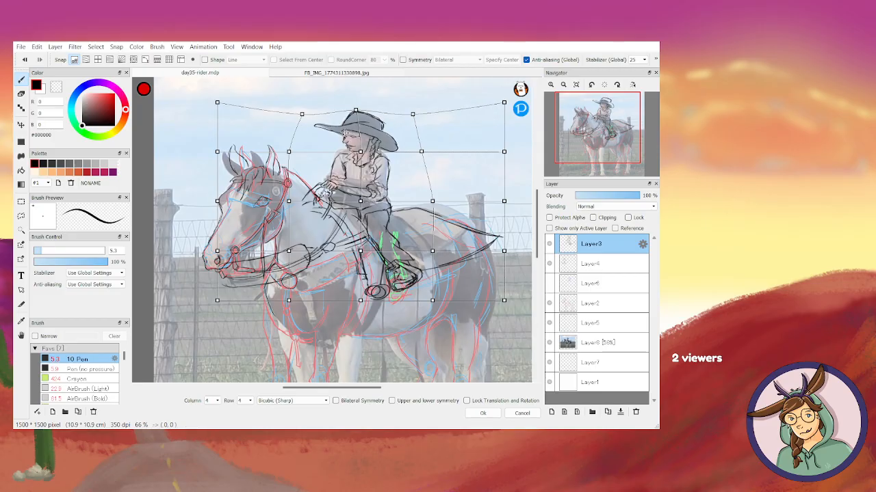
Warp the middle of Layer3's mesh so the rider's face, torso and hands line up with the photo
drag(421, 151, 416, 152)
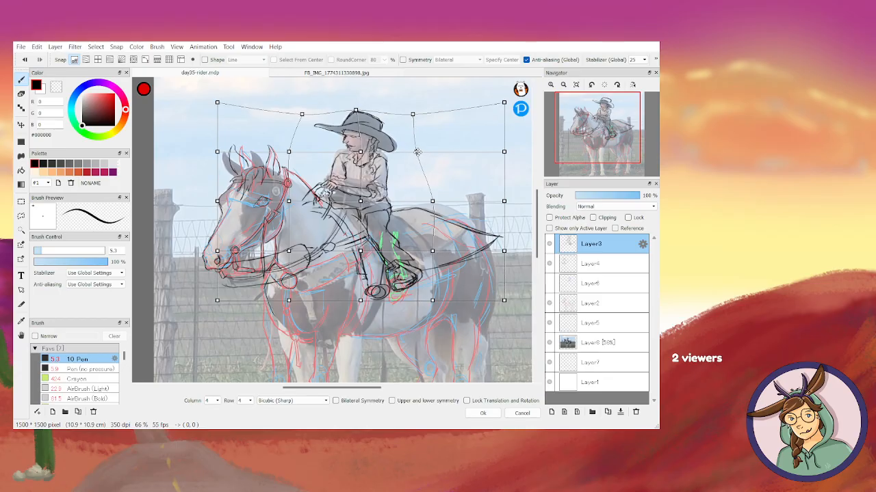
drag(362, 151, 361, 151)
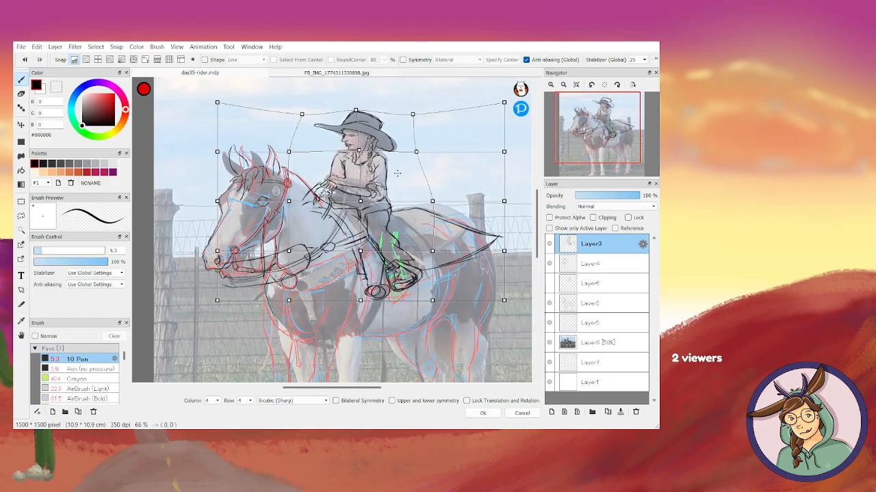
drag(416, 151, 418, 147)
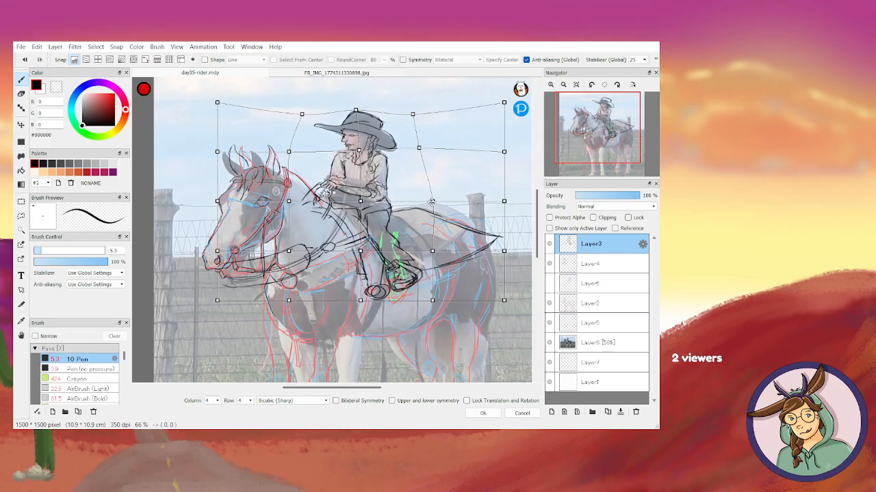
drag(431, 202, 433, 201)
drag(363, 195, 358, 193)
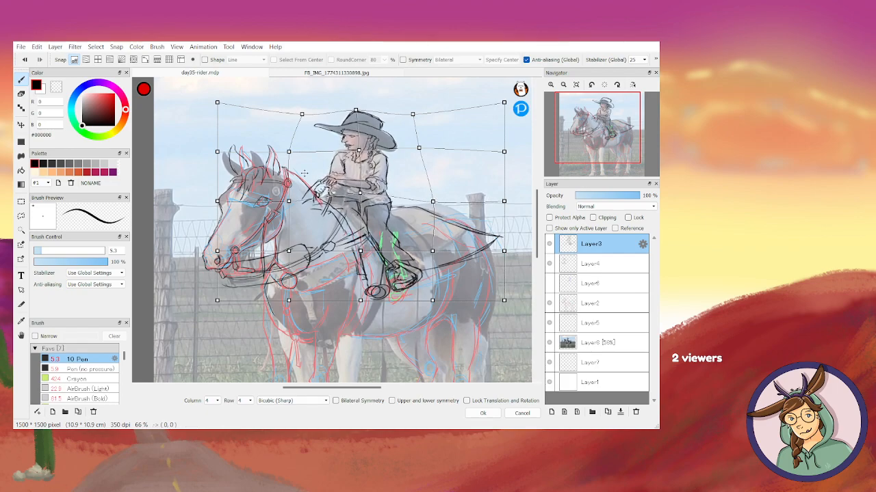
drag(288, 201, 306, 190)
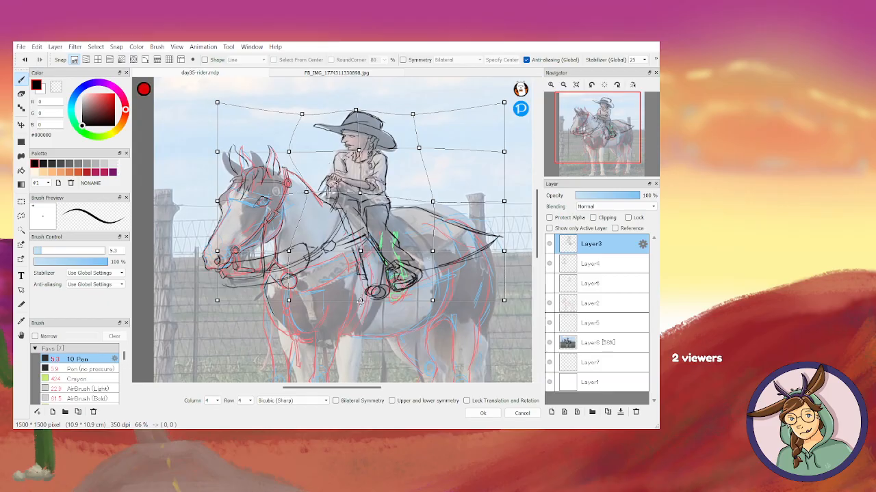
Shift the lower mesh points backward and up so the rider's leg, boot and stirrup follow the photographed leg
drag(359, 300, 368, 294)
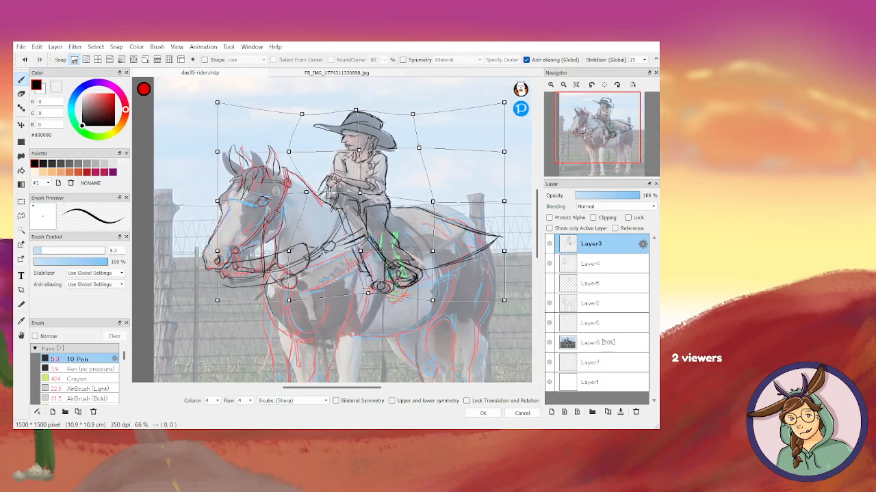
drag(360, 251, 380, 242)
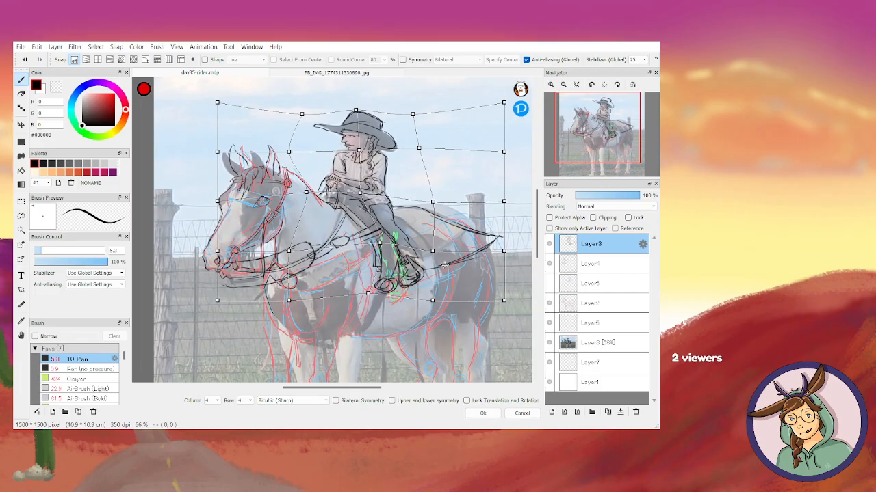
drag(433, 250, 435, 241)
drag(432, 301, 432, 289)
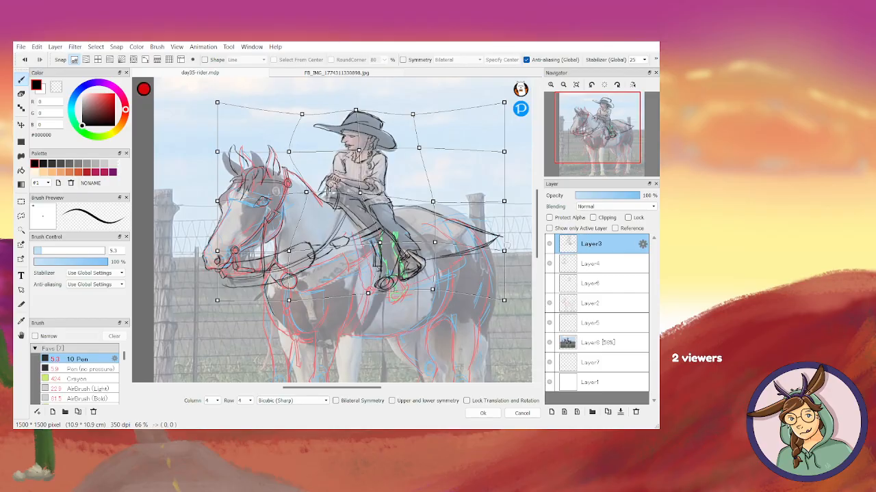
Pull the mesh's rear edge inward to fit the saddle blanket to the horse's back, and refine the points behind the hat
drag(503, 250, 477, 256)
drag(503, 201, 480, 200)
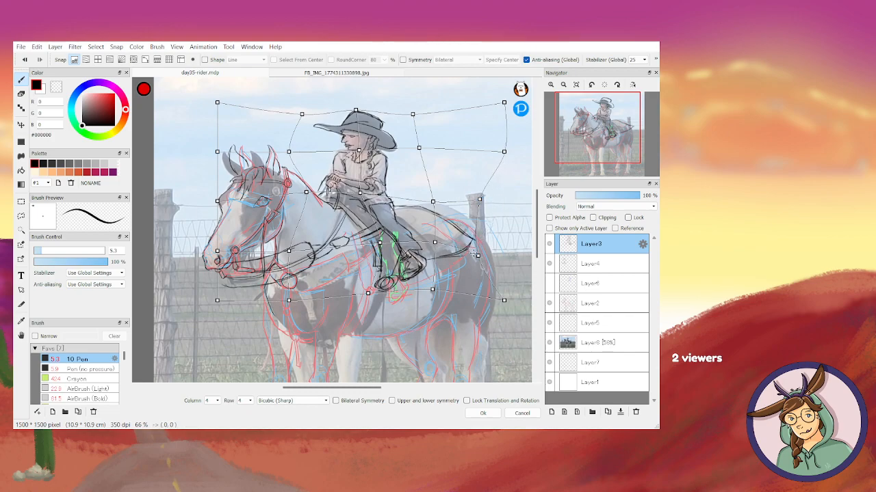
drag(504, 300, 480, 293)
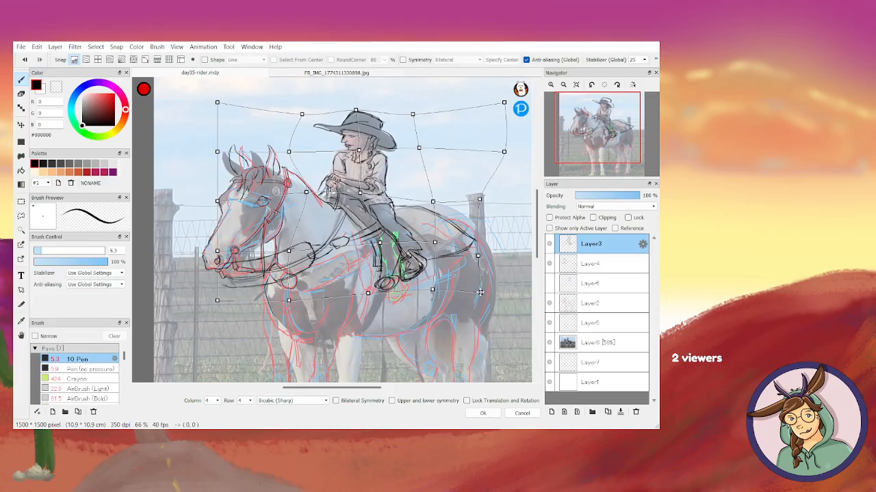
drag(477, 256, 474, 239)
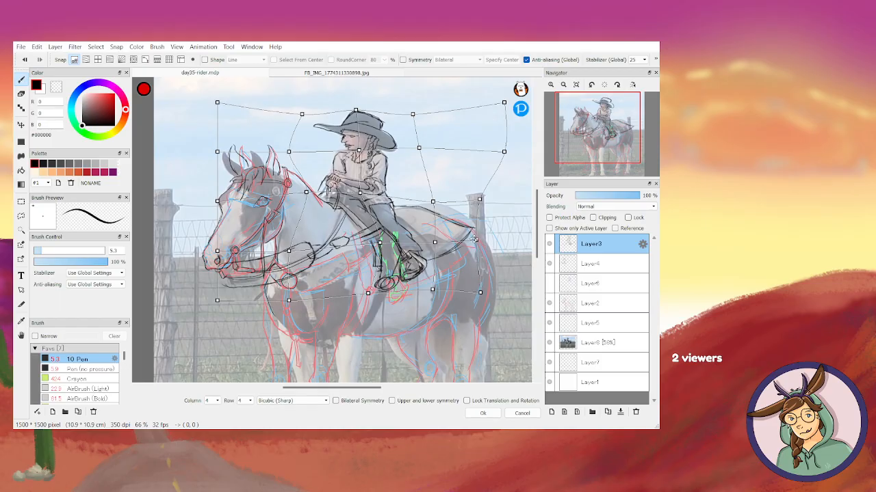
drag(479, 201, 474, 200)
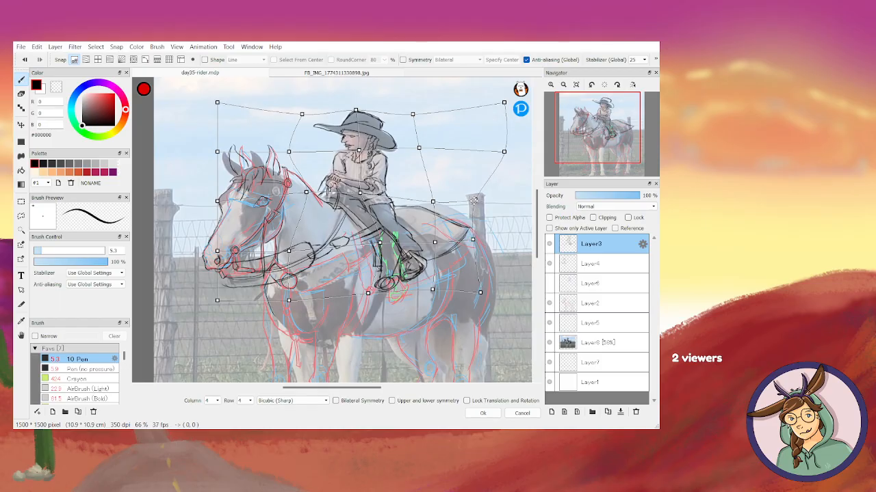
drag(504, 104, 479, 114)
drag(503, 152, 417, 151)
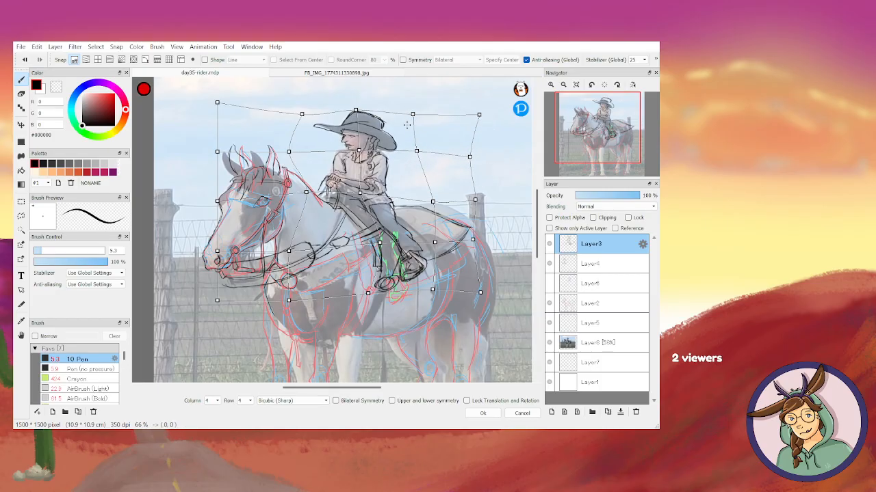
drag(412, 114, 406, 114)
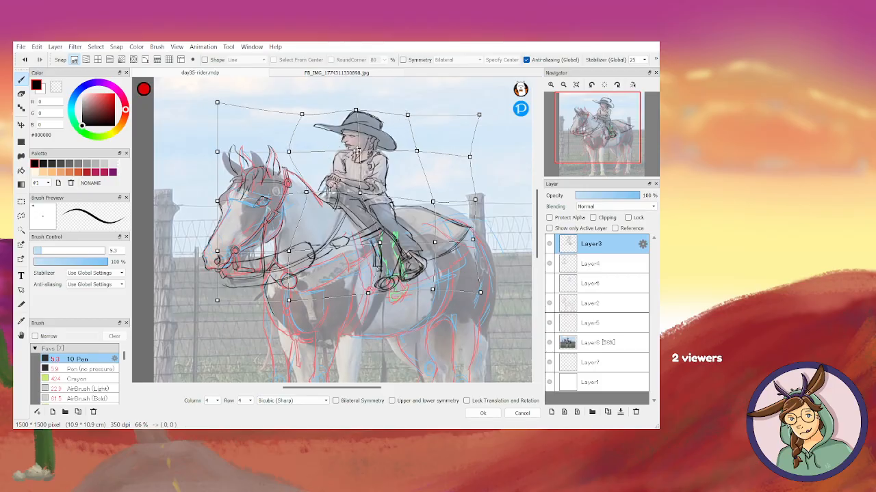
Pull the upper points of Layer3's front mesh edge inward, past the horse's ears and face
drag(217, 102, 243, 111)
drag(226, 151, 244, 150)
drag(217, 201, 253, 199)
drag(216, 251, 242, 251)
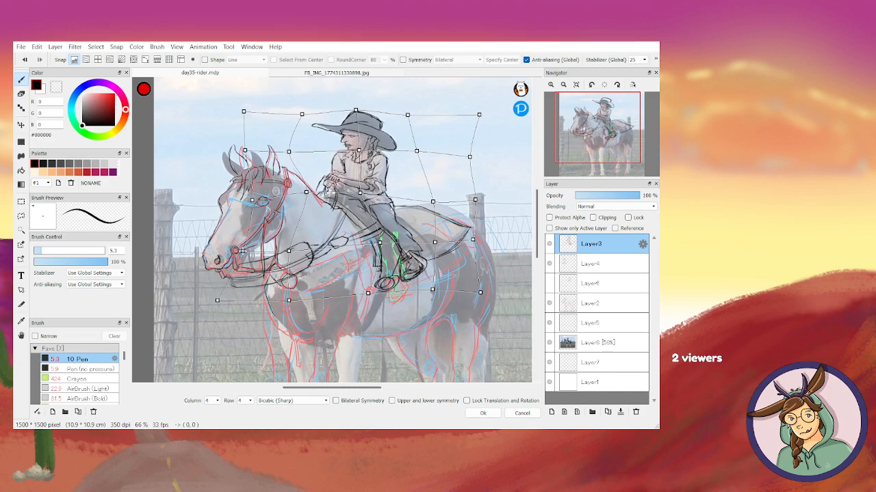
Shift the lower front mesh points inward and down so the sketched reins follow the reins across the horse's neck and chest
drag(216, 300, 303, 288)
drag(288, 249, 286, 250)
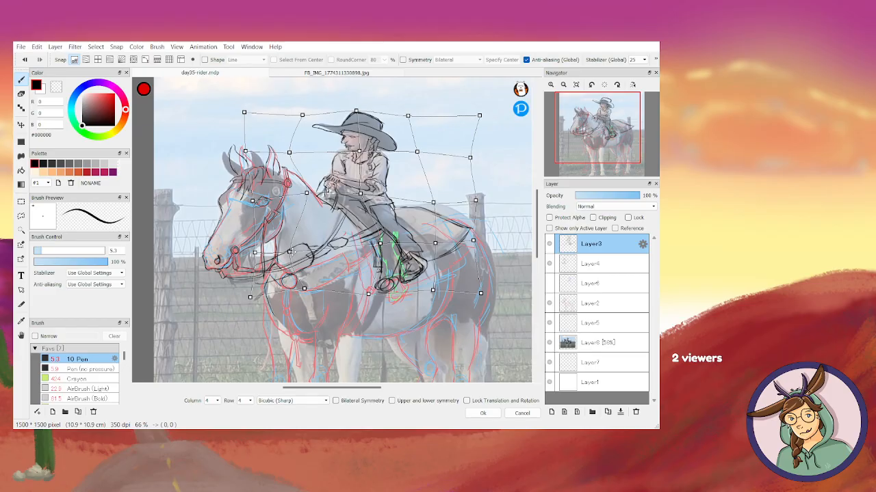
mouse_move(290, 252)
mouse_down()
mouse_move(325, 263)
mouse_move(313, 260)
mouse_move(310, 297)
mouse_up()
drag(250, 296, 265, 302)
drag(260, 254, 345, 258)
drag(266, 303, 306, 305)
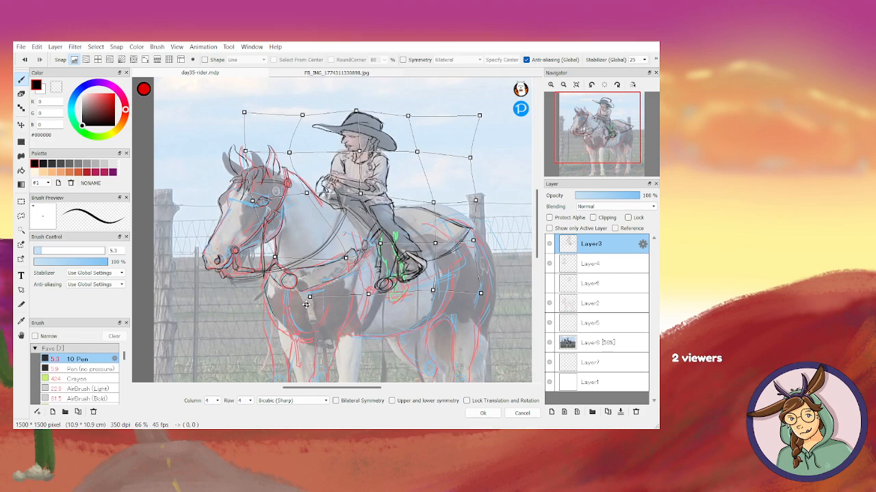
Fine-tune the mesh points around the rein ends and the rider's hands, and apply the mesh transform to Layer3
drag(253, 200, 255, 201)
drag(307, 193, 316, 195)
drag(288, 152, 291, 147)
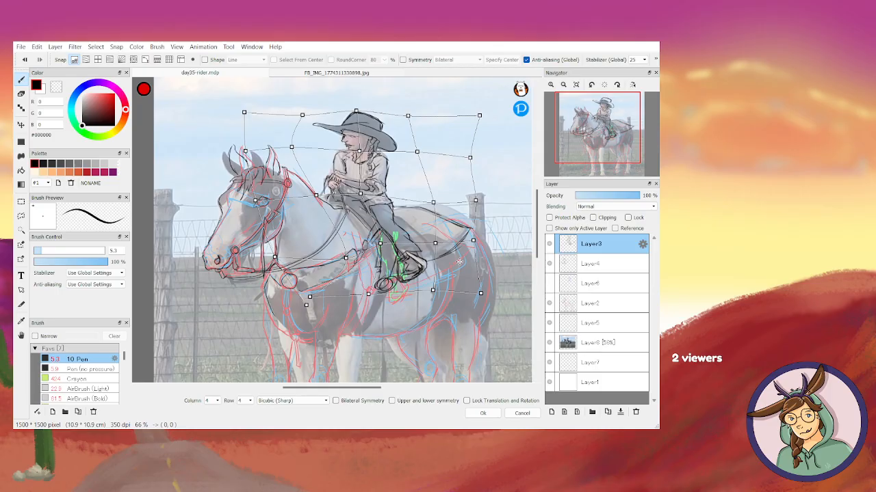
key(Return)
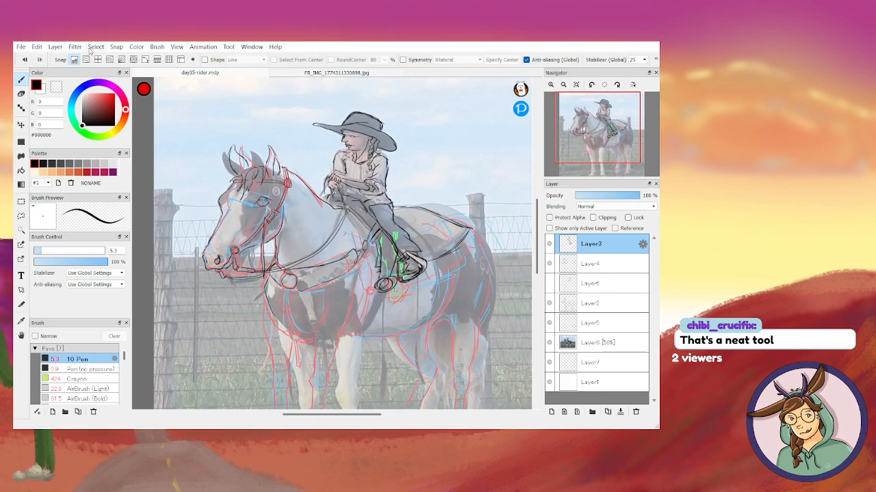
Run another 4 by 4 mesh transform on Layer3, adjusting the point beside the rider's upper body, and apply it
click(115, 200)
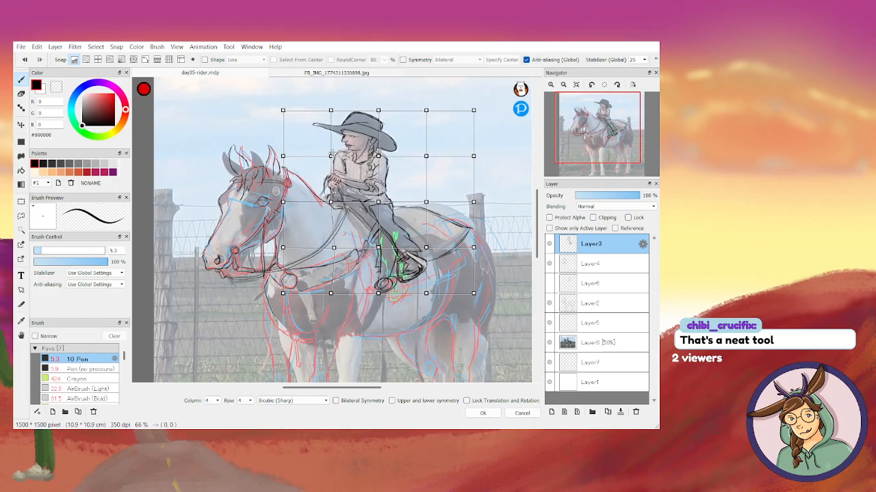
drag(331, 156, 376, 156)
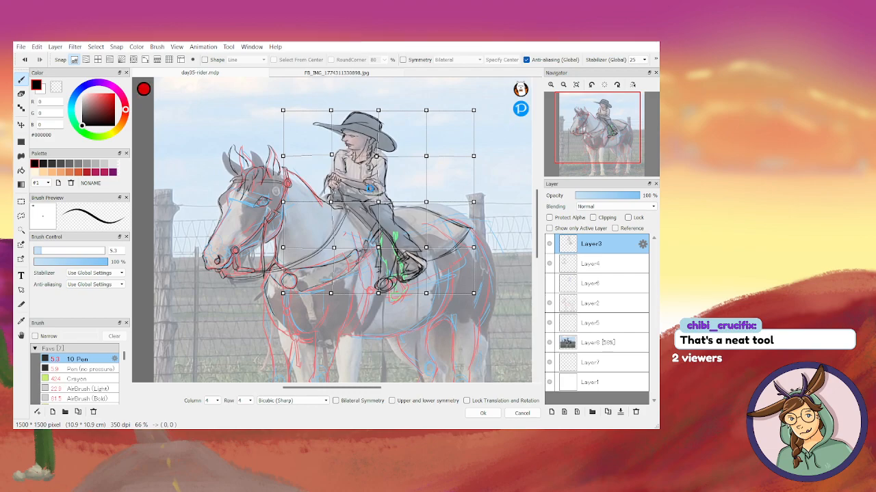
key(Return)
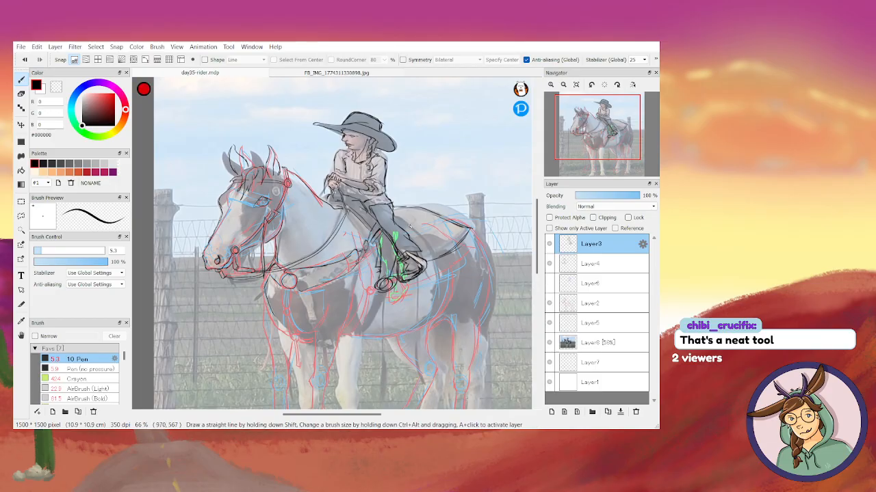
Select the horse's hindquarters and hind legs on Layer2 with a rectangle, and widen, shift and rotate them -2.9 degrees to fit the photo
drag(537, 264, 544, 285)
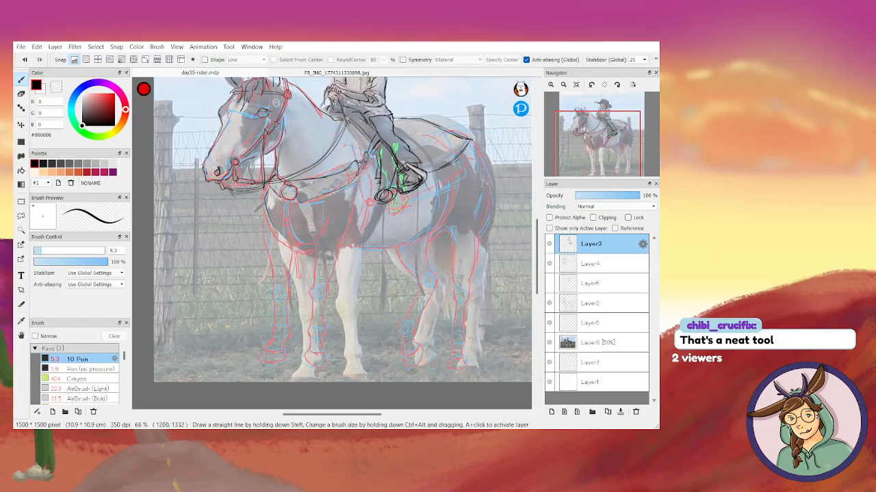
click(599, 307)
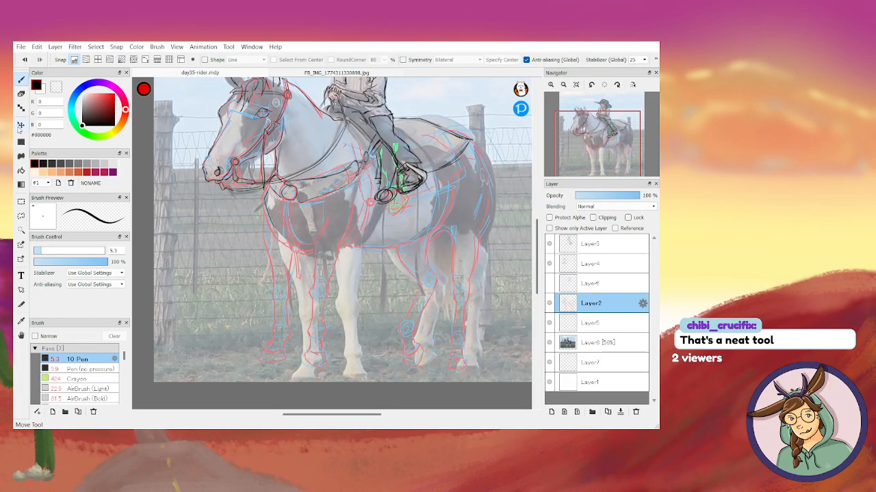
click(21, 202)
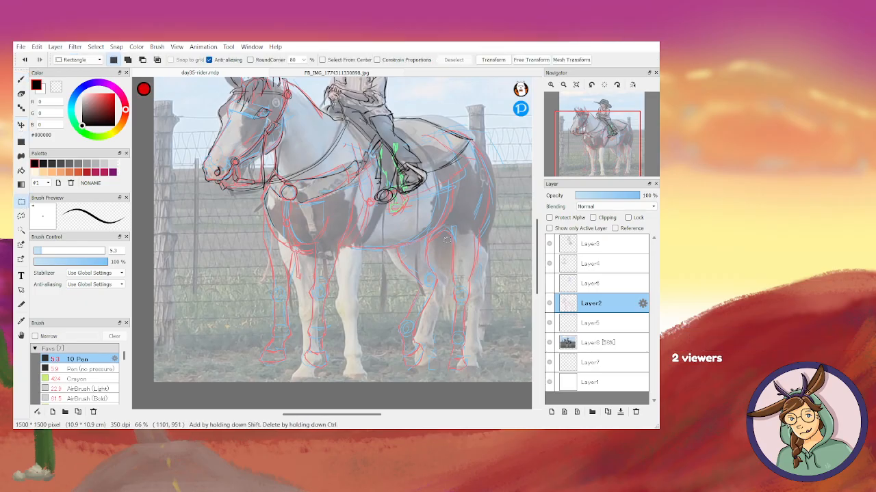
drag(415, 110, 512, 373)
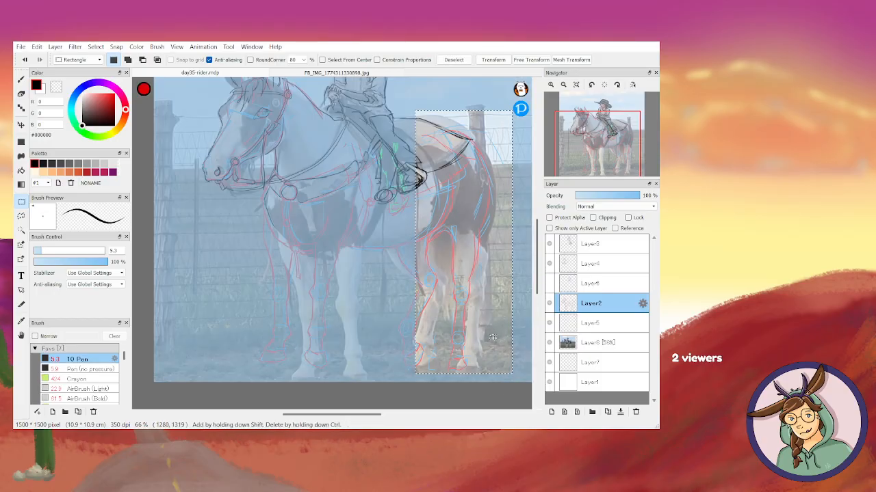
key(ctrl)
key(ctrl+t)
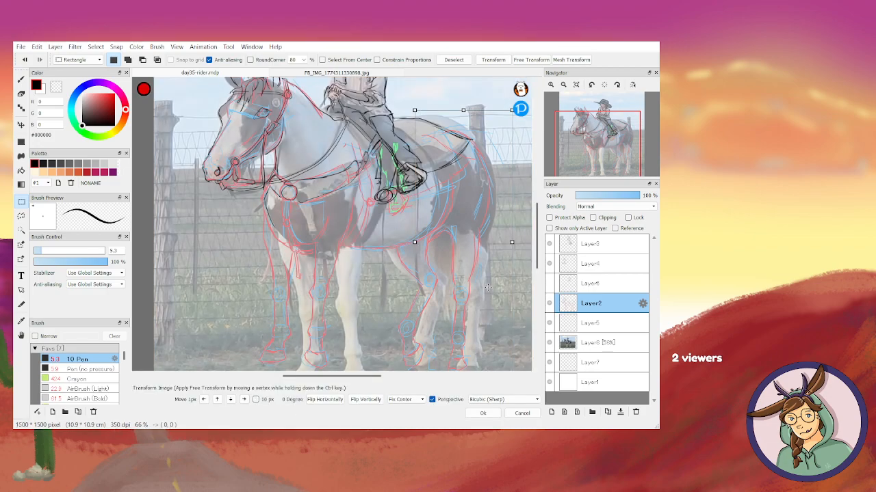
drag(536, 256, 535, 260)
drag(512, 228, 522, 229)
drag(462, 238, 471, 238)
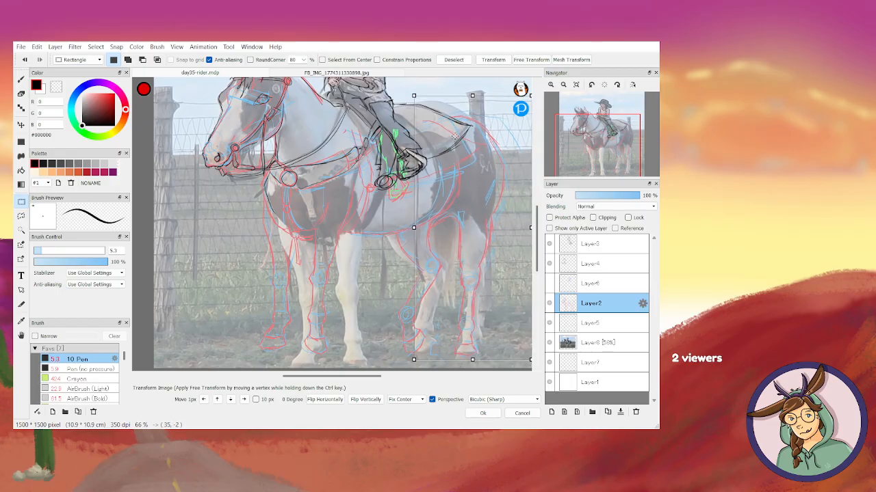
drag(472, 96, 449, 120)
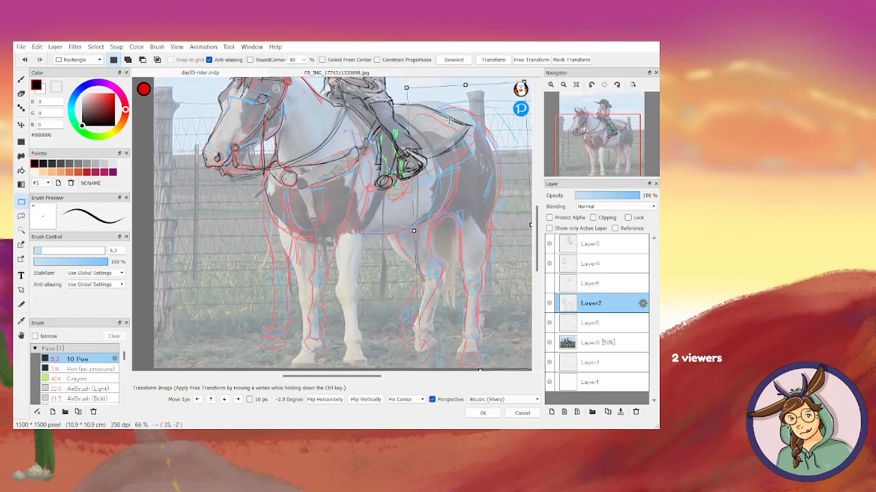
mouse_move(479, 229)
mouse_down()
mouse_move(476, 214)
mouse_move(480, 228)
mouse_up()
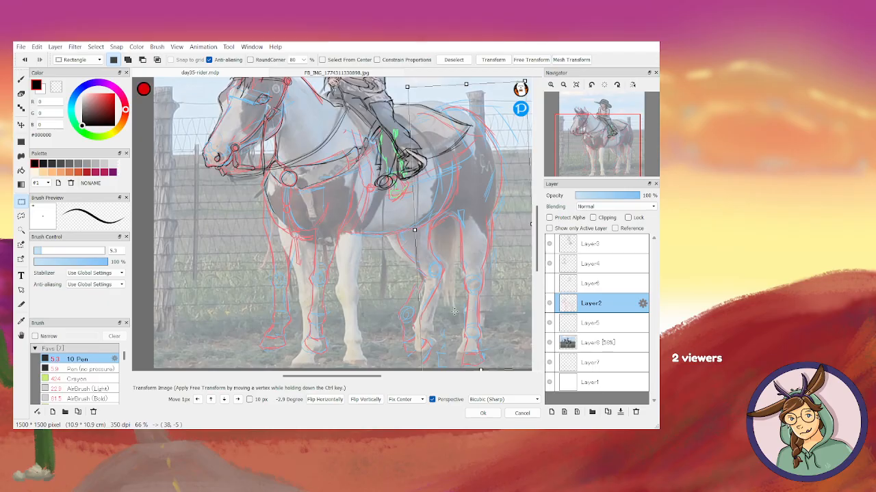
key(Return)
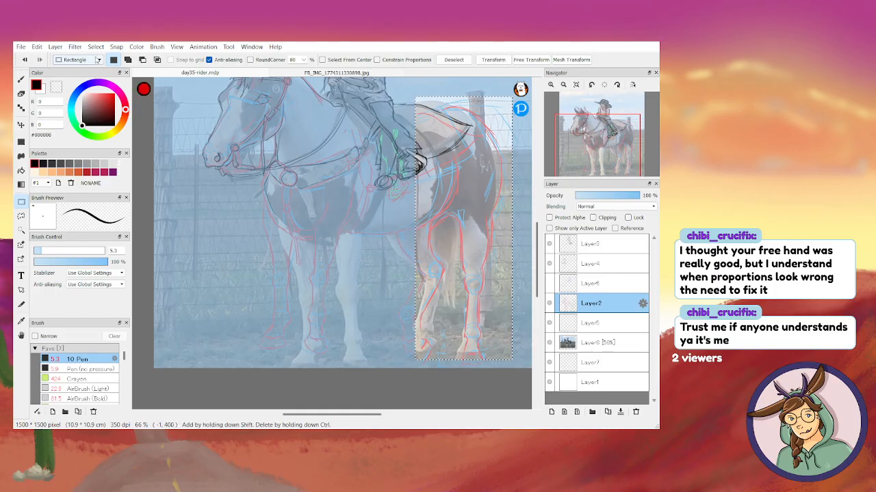
Start a 4 by 4 mesh transform on the selected hindquarters and warp the rump and inner thigh lines onto the photographed horse
click(118, 198)
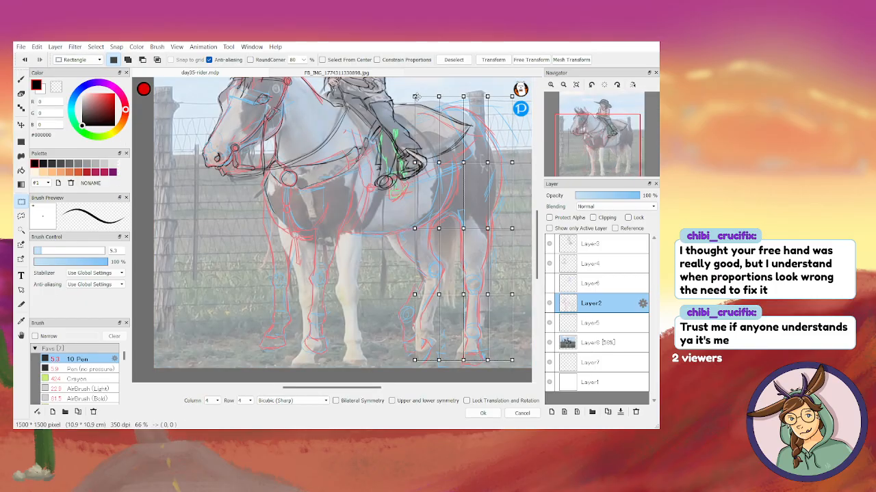
mouse_move(414, 96)
mouse_down()
mouse_move(405, 89)
mouse_move(437, 95)
mouse_move(413, 87)
mouse_up()
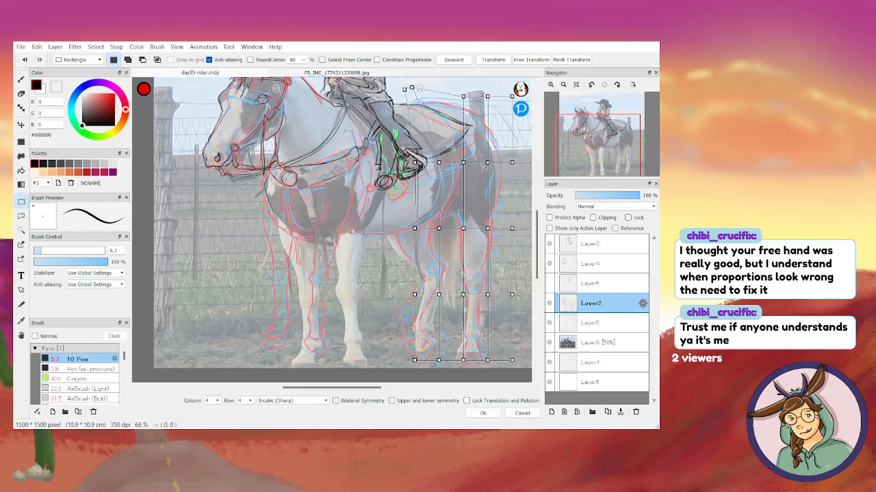
drag(485, 162, 482, 162)
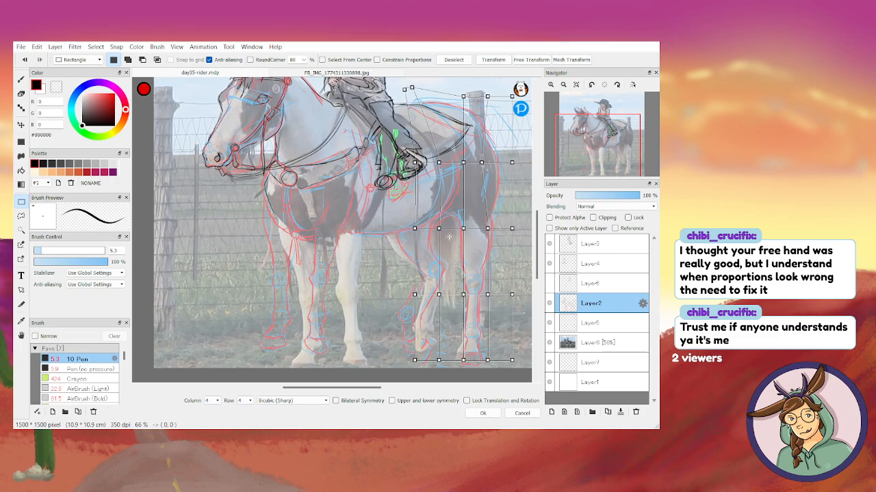
drag(465, 227, 430, 227)
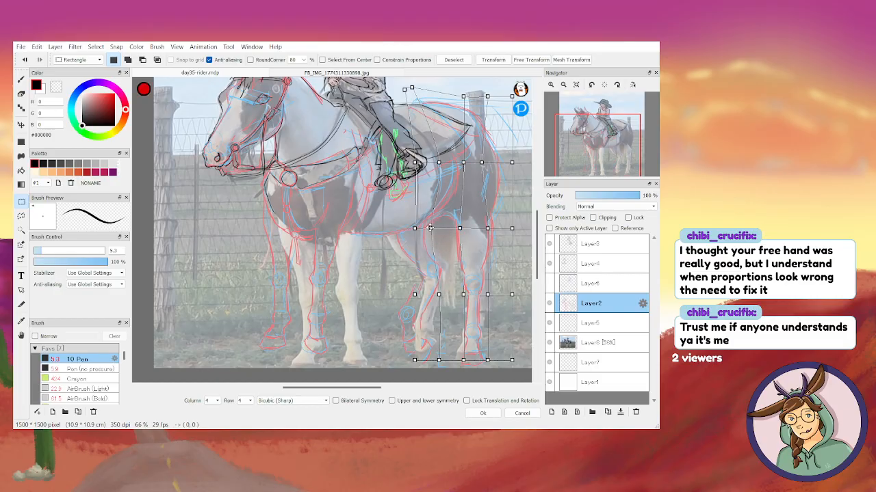
Warp the mesh points around the forward hind leg so its thigh, hock and hoof lines match the photo
drag(439, 294, 447, 286)
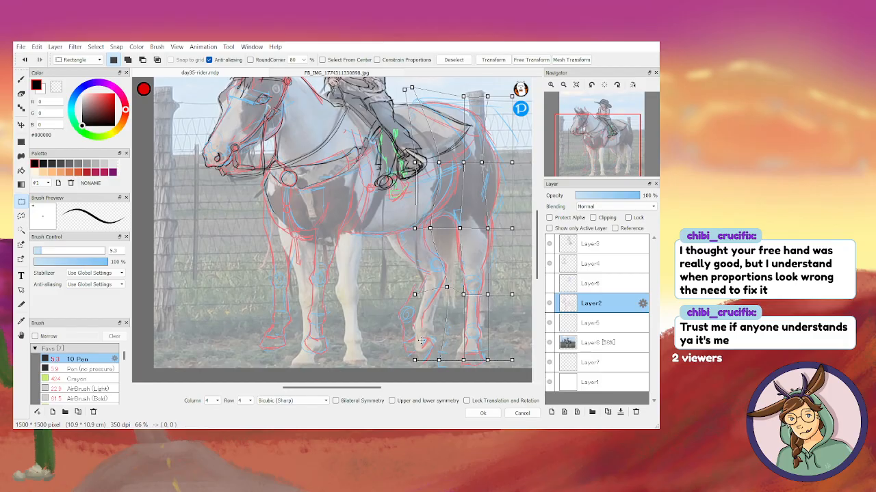
drag(414, 359, 418, 347)
drag(415, 294, 424, 300)
drag(415, 228, 412, 230)
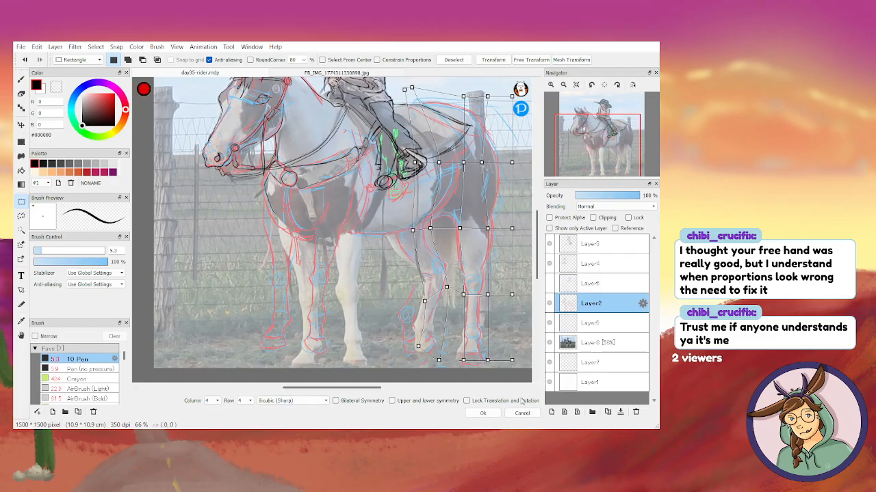
Adjust the mesh around the rearmost hind leg's shin and hoof, apply the warp and clear the selection
drag(487, 295, 488, 298)
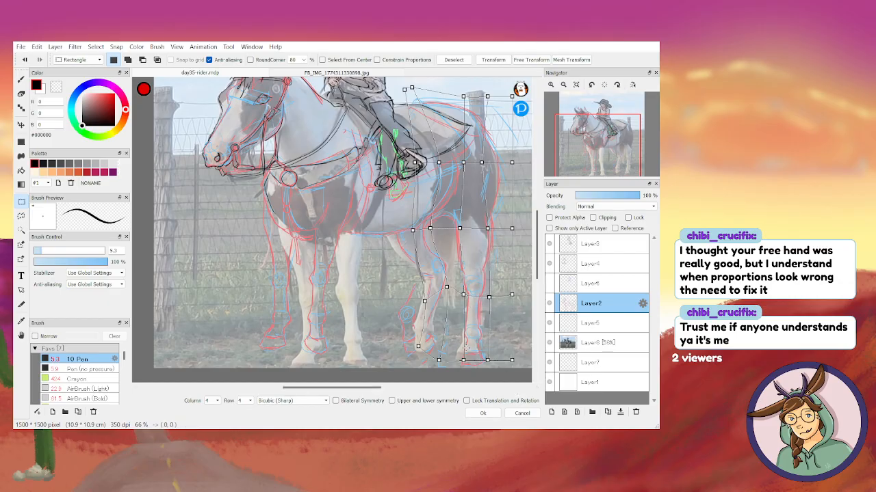
drag(463, 360, 457, 359)
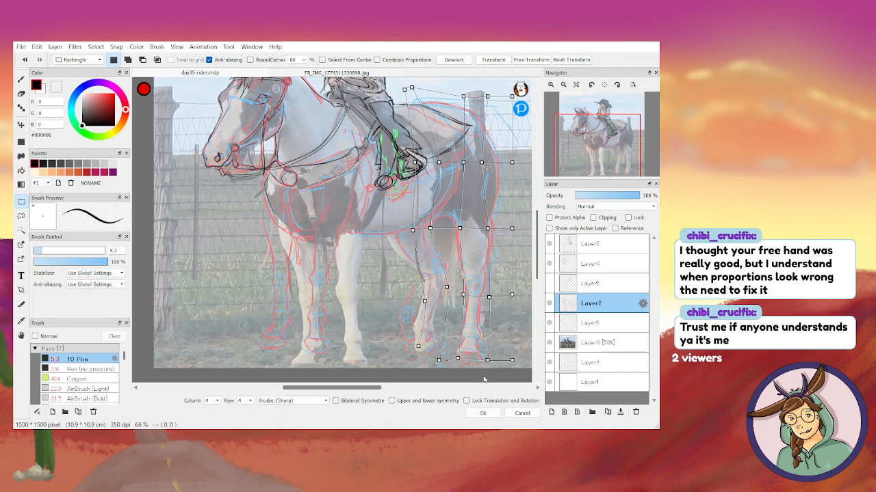
drag(486, 360, 484, 357)
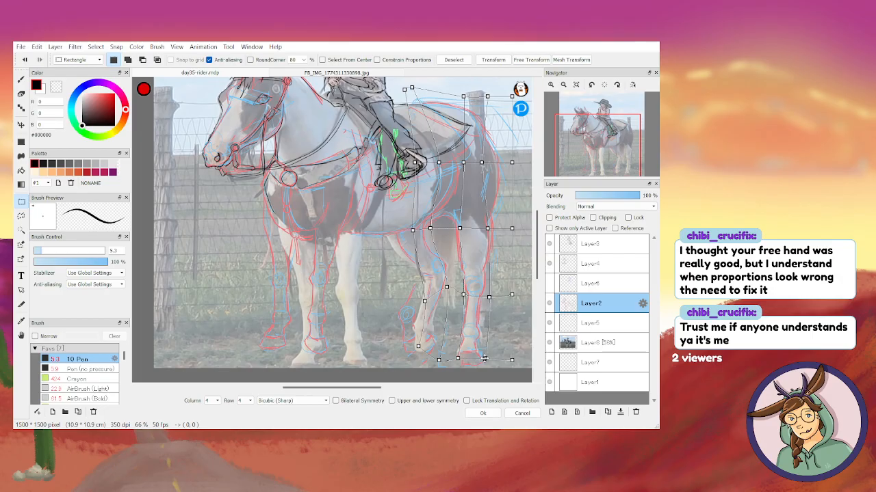
key(Return)
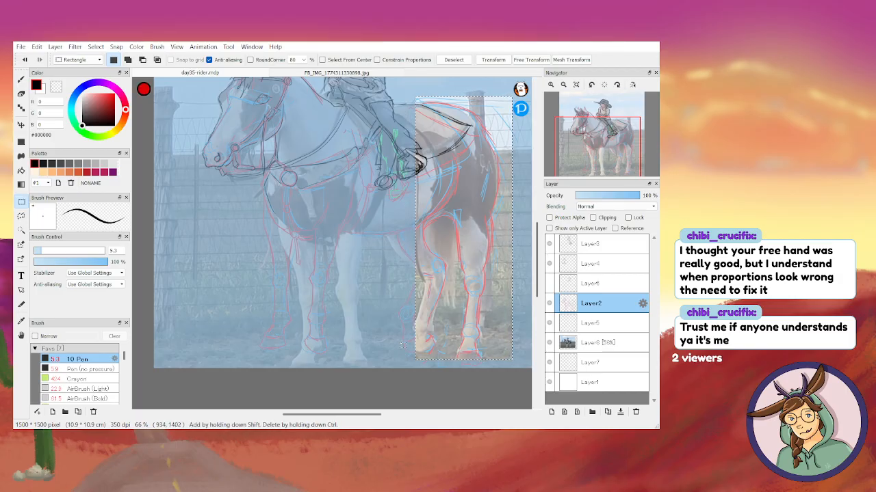
click(443, 60)
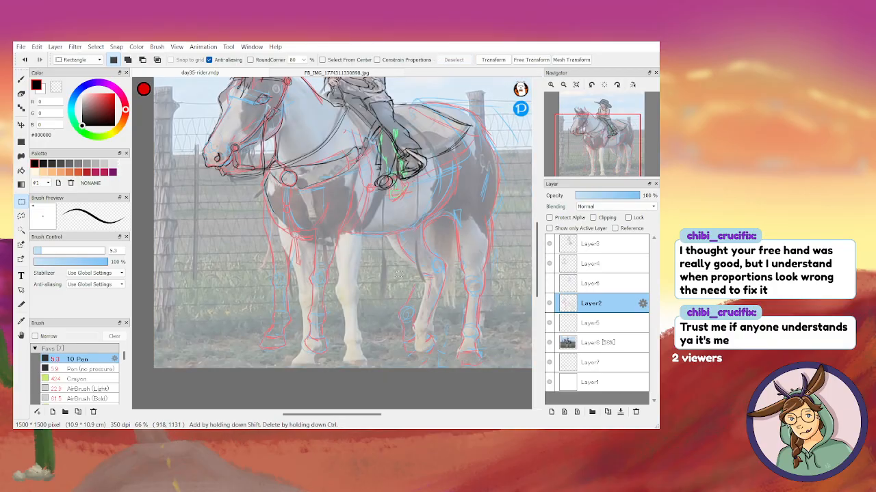
Select the stray lower part of the forward hind leg, move it onto the photographed leg, shorten it slightly, apply and deselect
drag(393, 278, 422, 364)
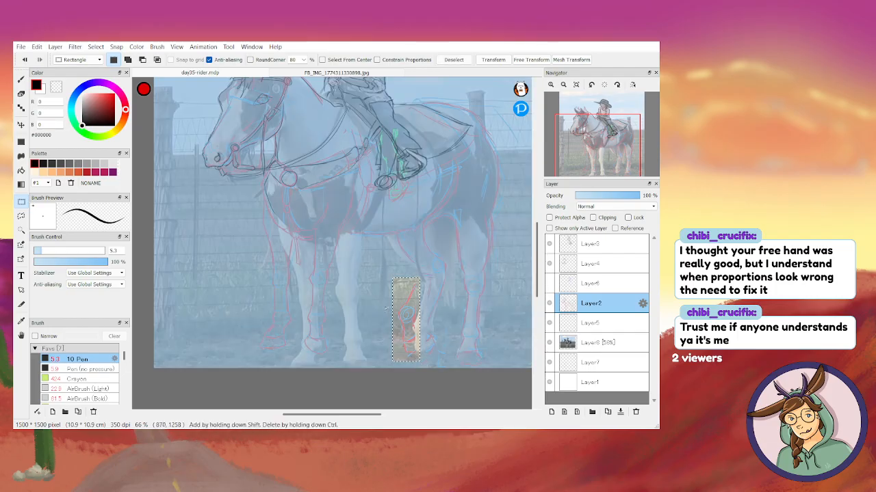
key(ctrl+t)
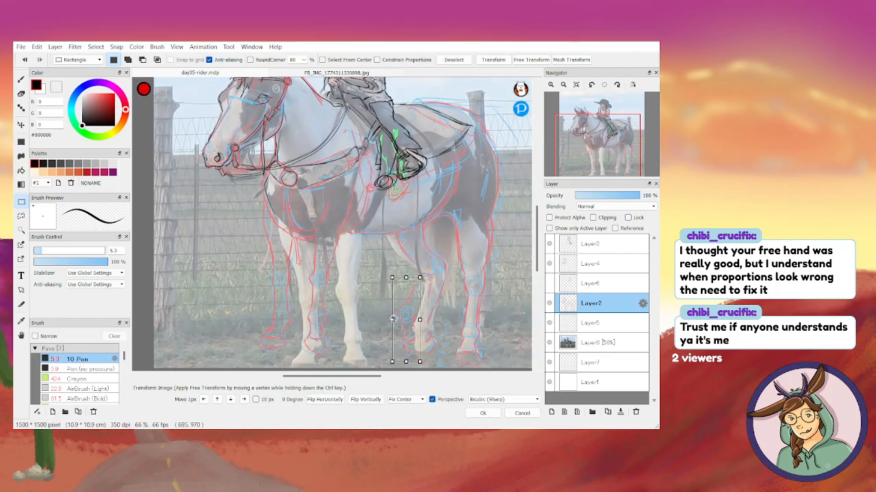
drag(402, 322, 412, 324)
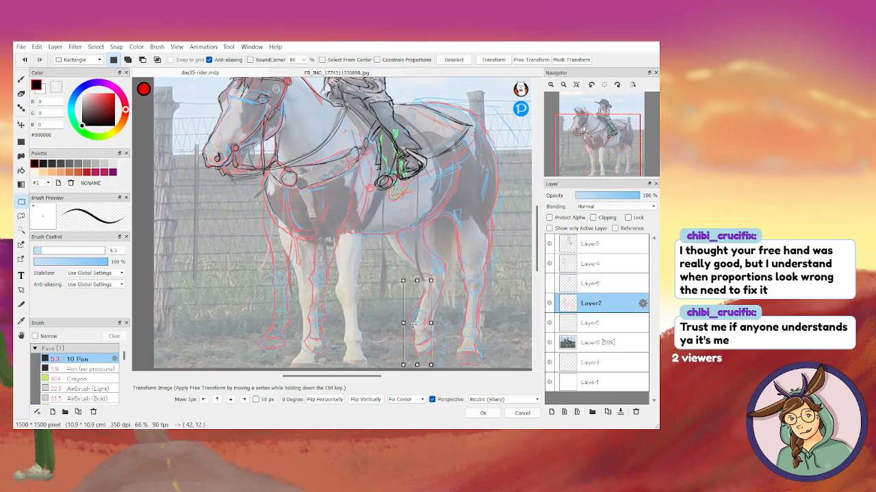
drag(417, 280, 417, 283)
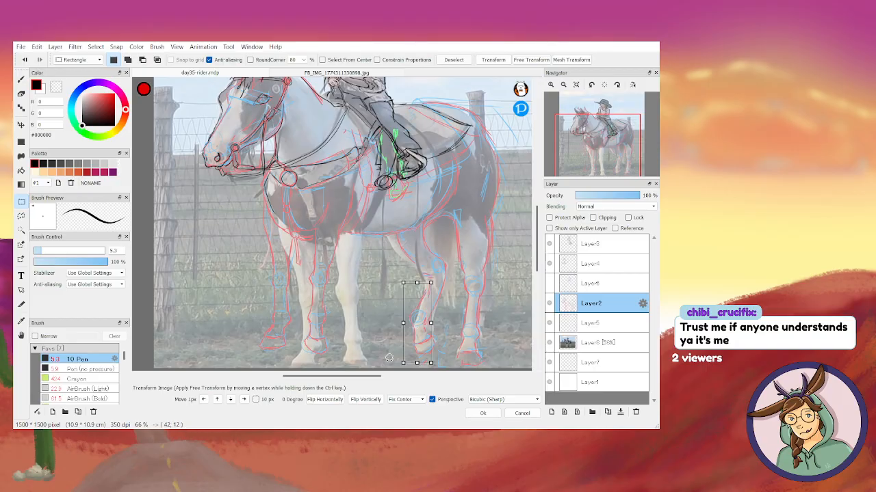
key(Return)
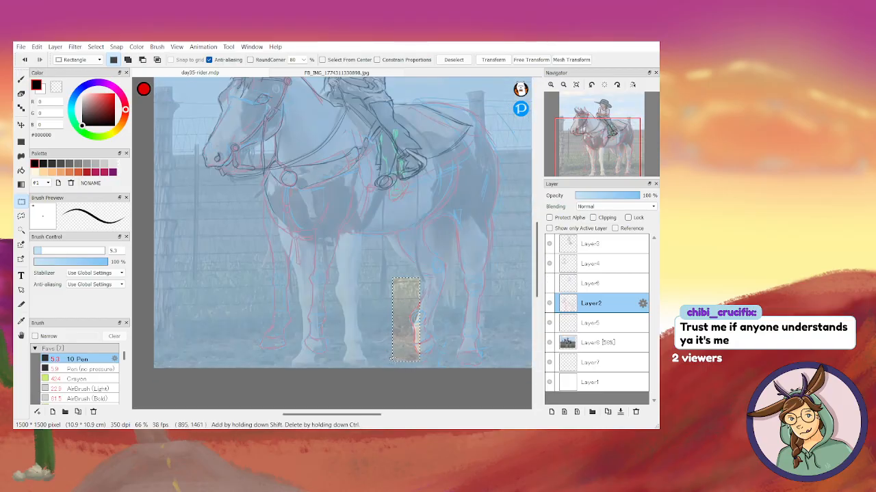
click(454, 60)
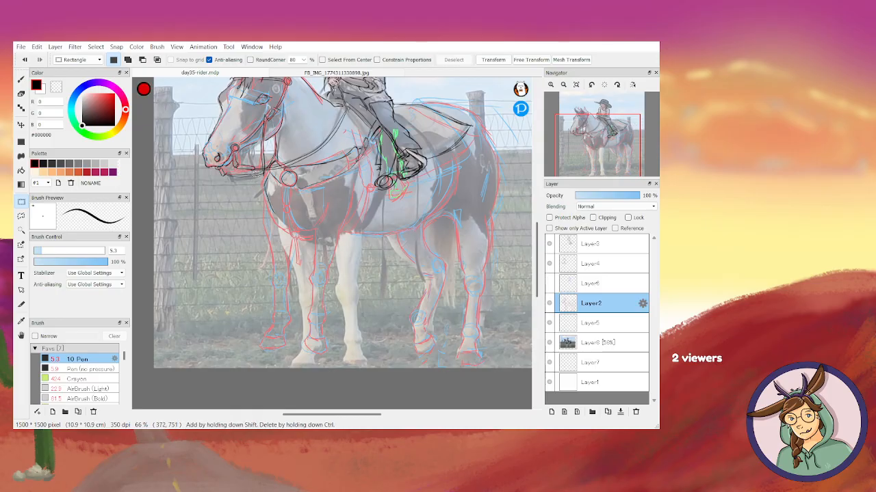
Select the front-leg lines on Layer2, then move, rotate by about -3 degrees and enlarge them over the photographed front legs, and apply
drag(252, 166, 338, 362)
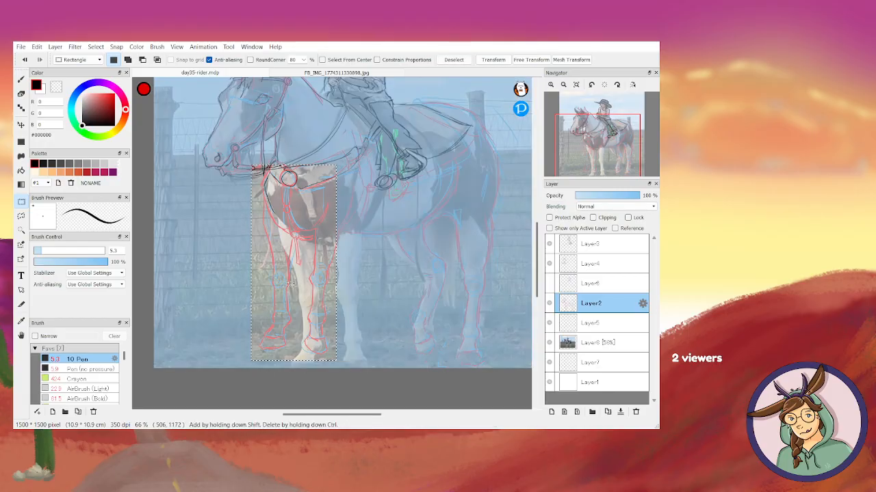
key(ctrl+t)
drag(293, 287, 323, 305)
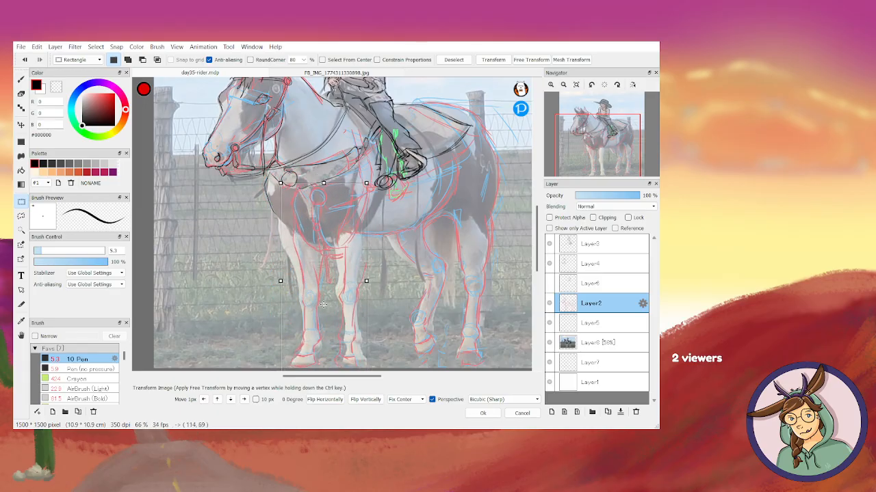
drag(328, 162, 321, 162)
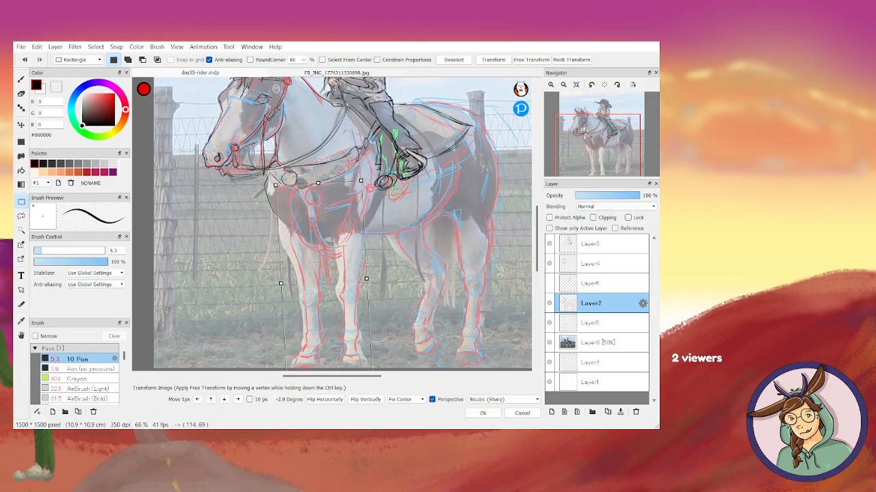
drag(273, 183, 264, 168)
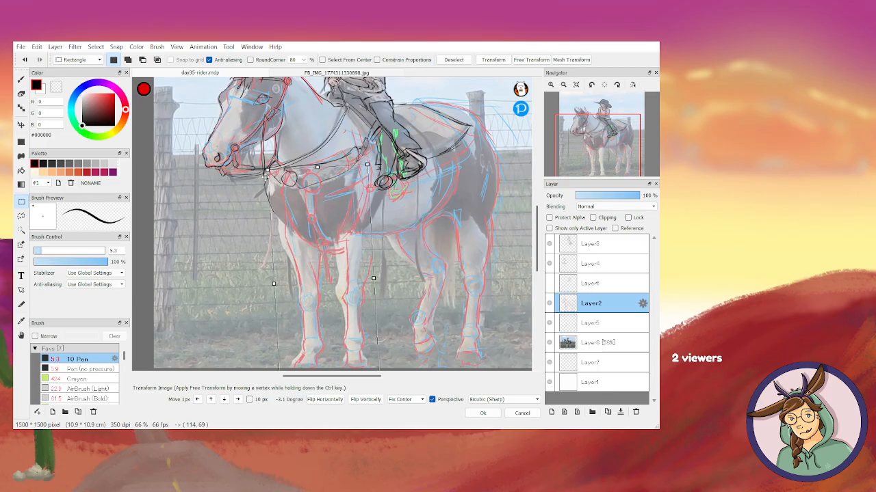
drag(339, 252, 336, 245)
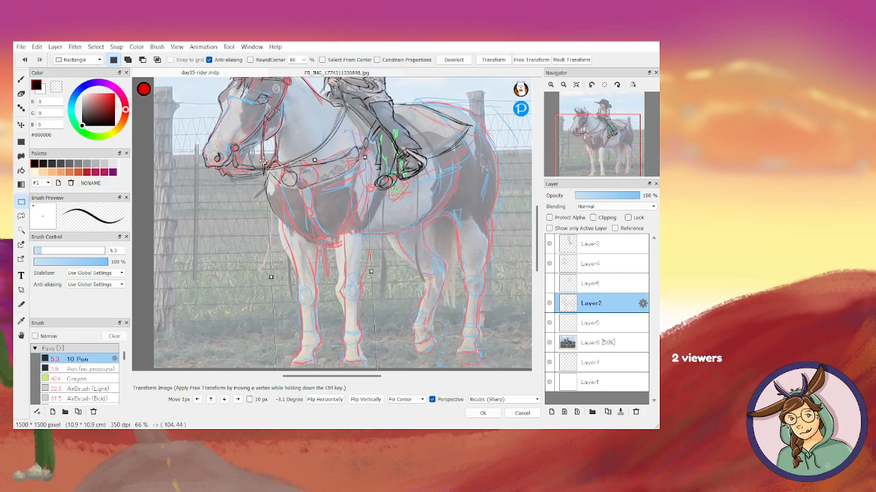
key(Return)
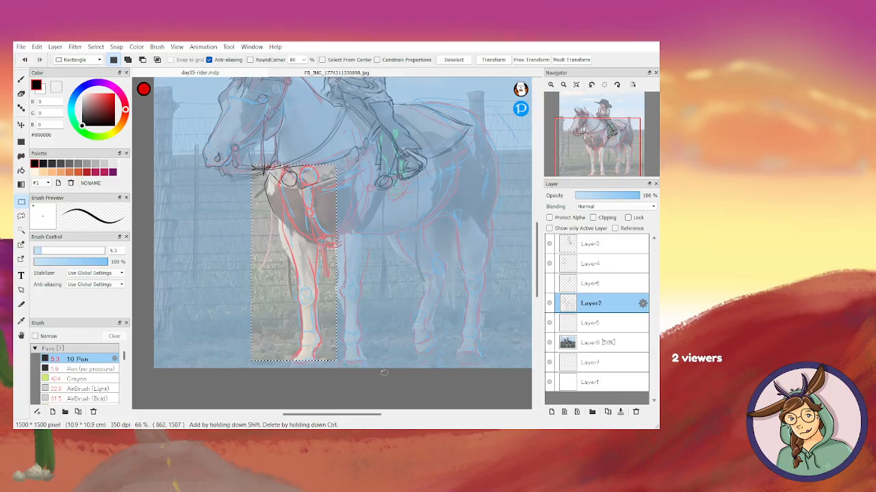
Select the chest and both front legs, start a 4 by 4 mesh transform and warp the forearm and knee lines onto the photo
drag(376, 366, 264, 164)
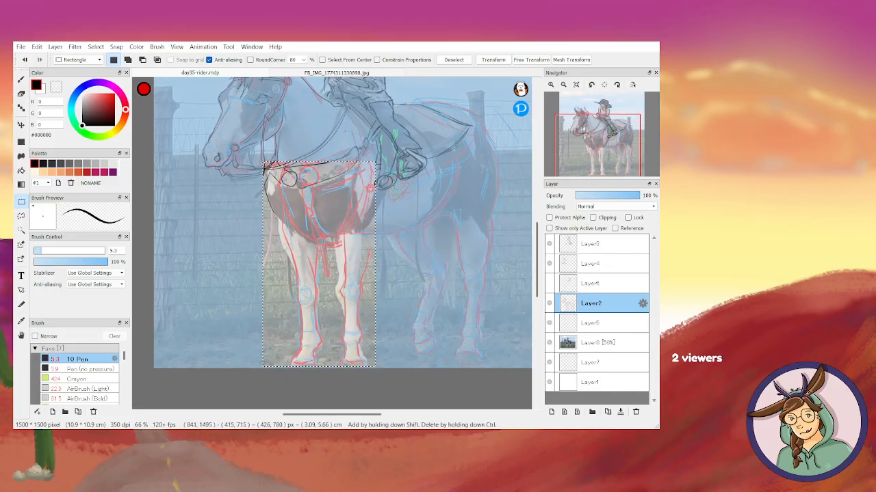
click(97, 47)
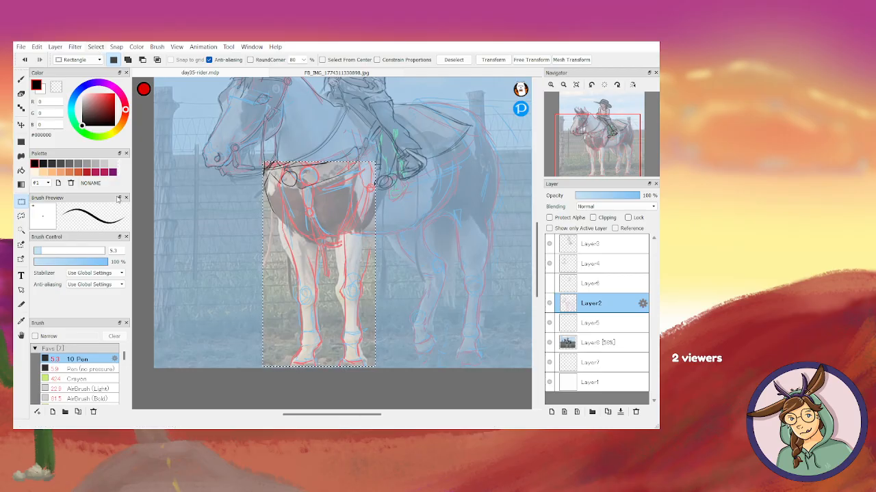
click(120, 209)
drag(263, 212, 252, 220)
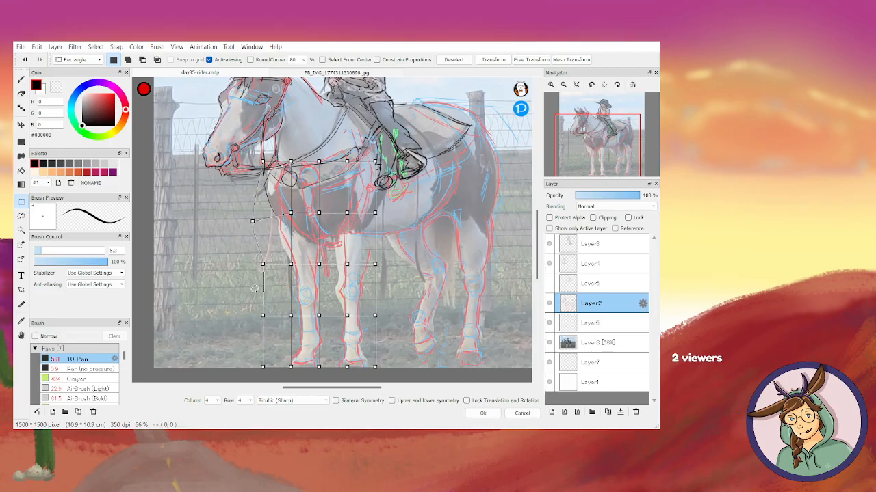
drag(262, 264, 292, 275)
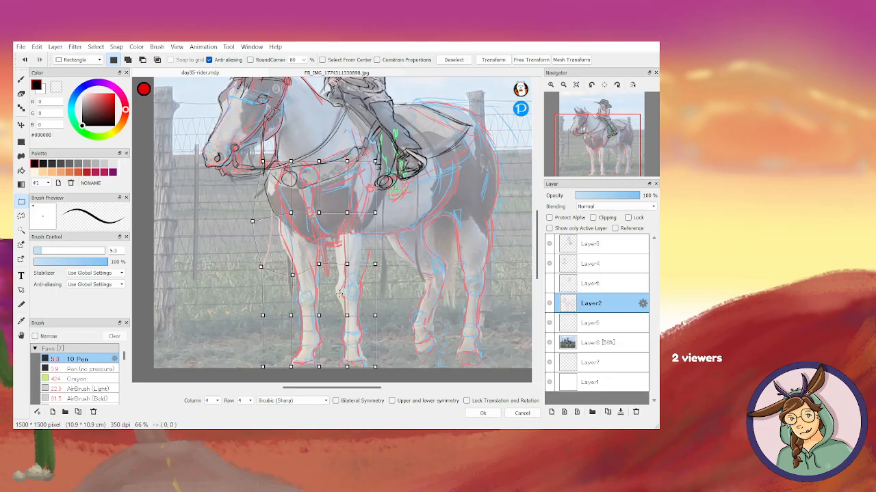
drag(347, 264, 373, 260)
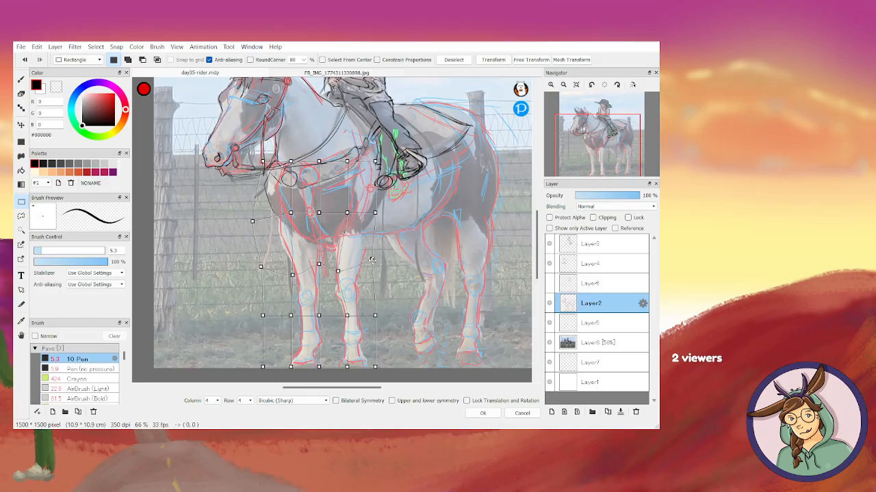
Adjust the mesh points around the chest and upper front legs, apply the warp and clear the selection
drag(374, 214, 376, 217)
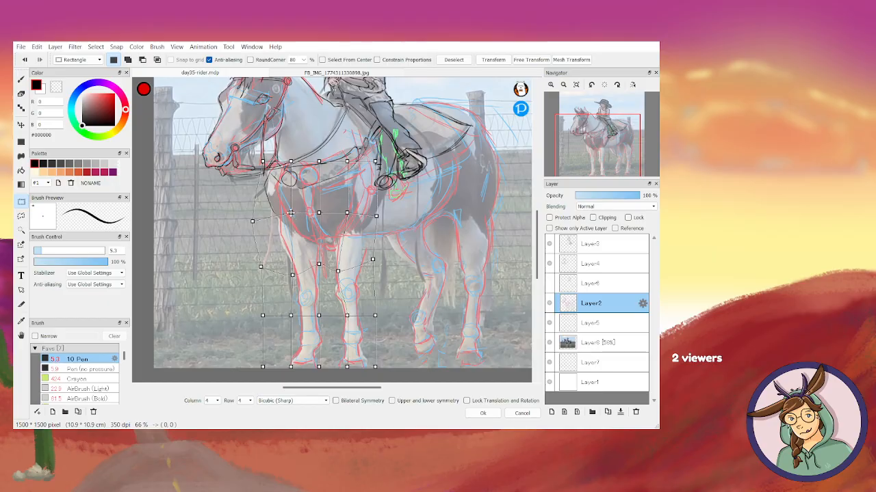
drag(291, 213, 289, 221)
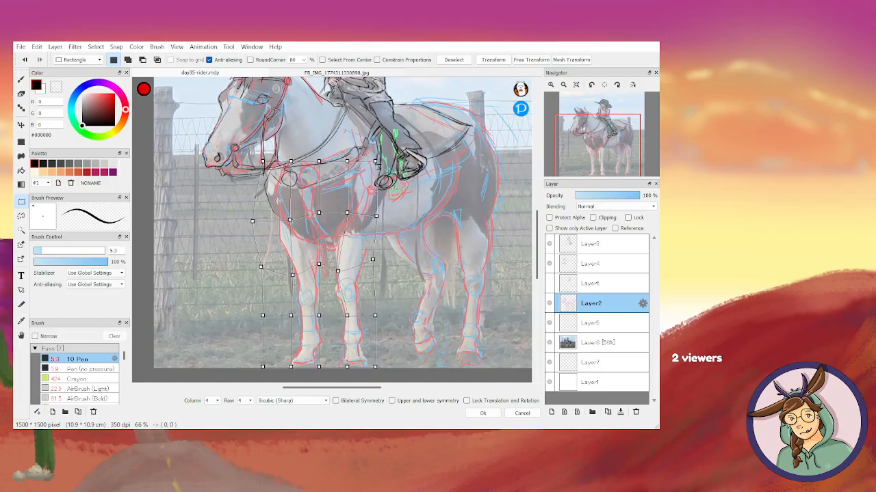
mouse_move(255, 161)
mouse_down()
mouse_move(256, 174)
mouse_move(253, 167)
mouse_move(288, 162)
mouse_up()
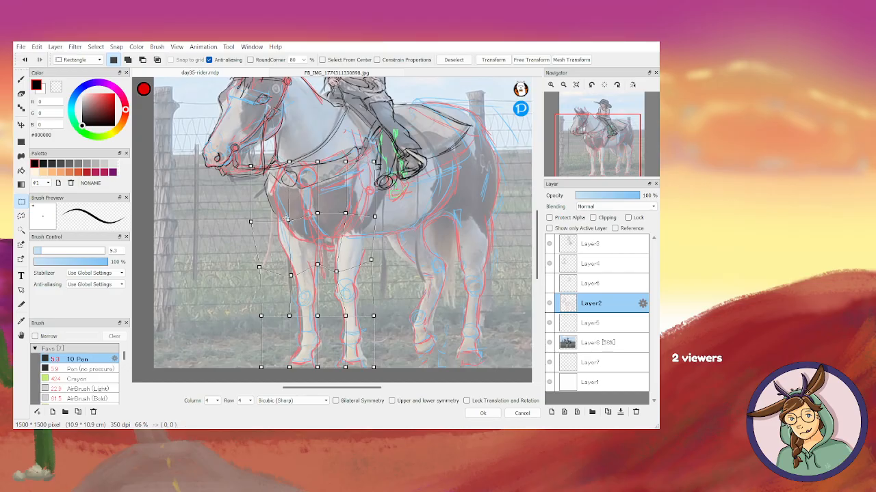
key(Return)
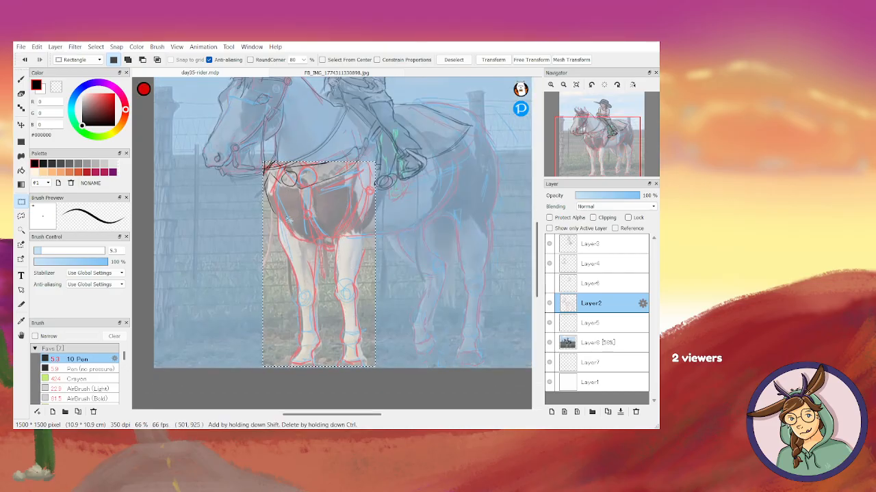
click(459, 61)
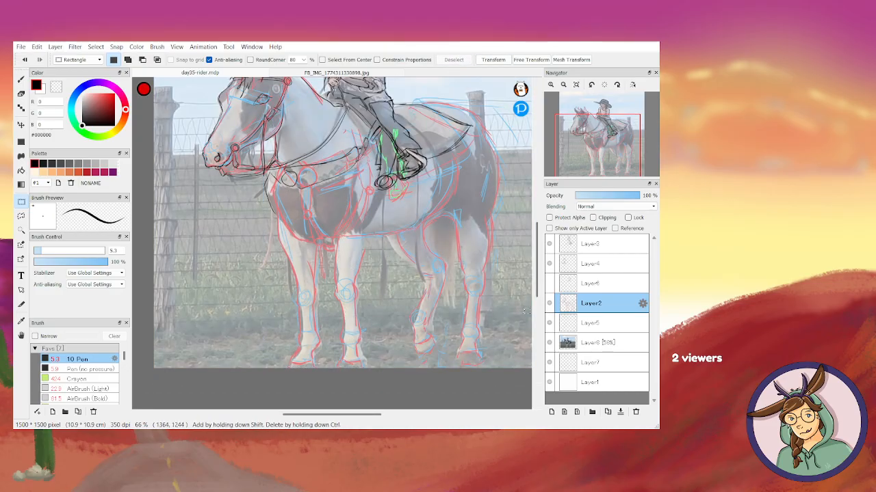
On Layer4, erase the breast collar's misplaced ring and redraw the ring and its hanging strap over the photo with the 10 Pen
click(591, 264)
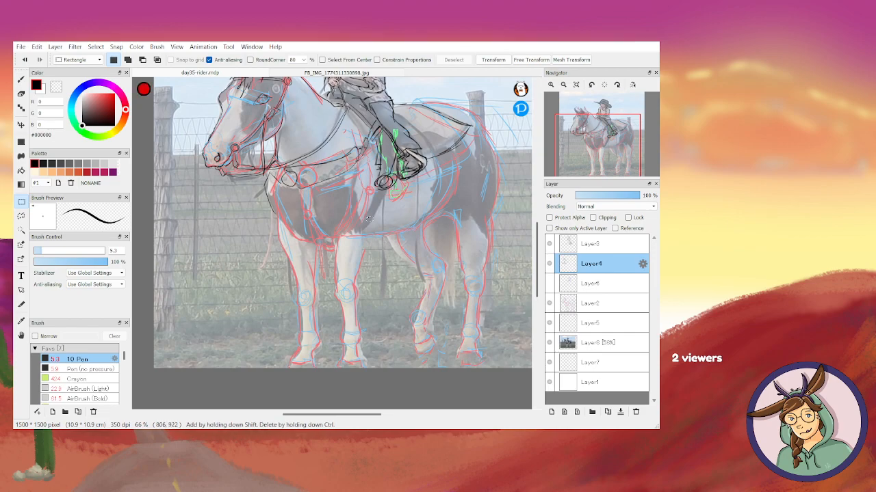
scroll(368, 219, up, 1)
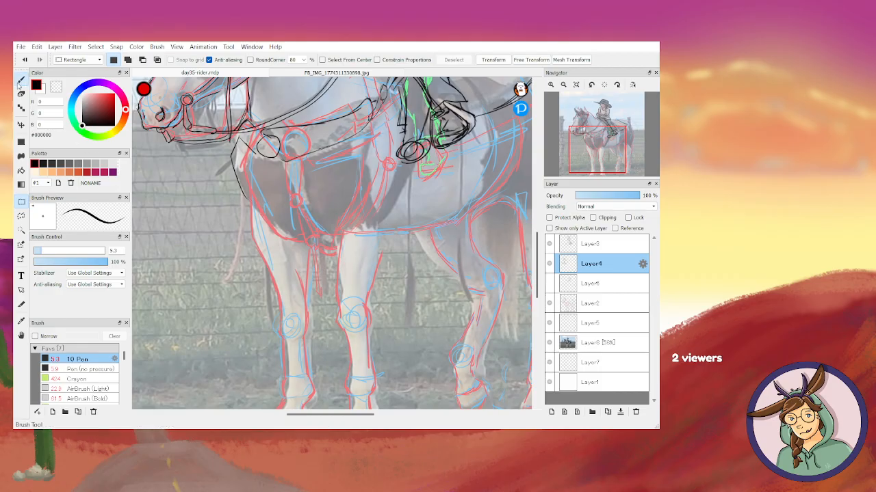
key(b)
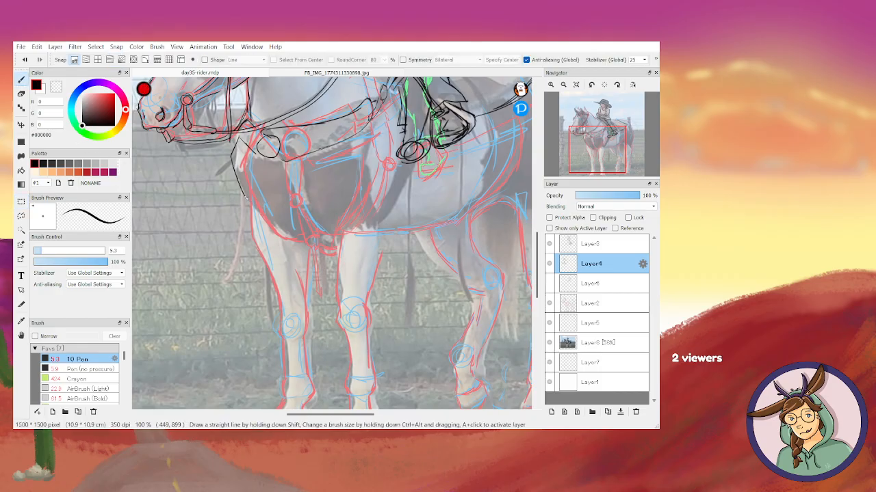
key(e)
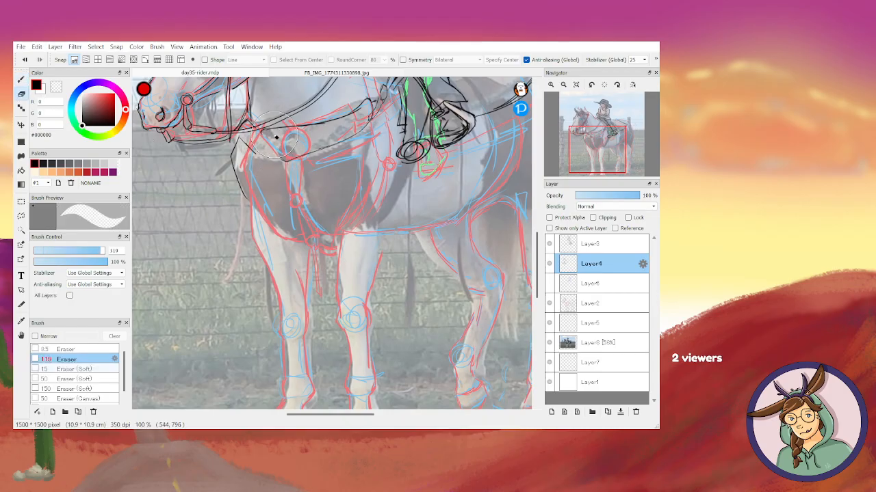
key(b)
mouse_move(285, 145)
mouse_down()
mouse_move(276, 160)
mouse_move(293, 188)
mouse_move(303, 184)
mouse_move(295, 203)
mouse_move(306, 204)
mouse_move(319, 241)
mouse_up()
Ink the lower strap, the chest's lower edge and the outlines of both front legs along the photographed horse
mouse_move(307, 208)
mouse_down()
mouse_move(325, 238)
mouse_move(356, 239)
mouse_move(330, 227)
mouse_move(352, 299)
mouse_move(341, 272)
mouse_move(353, 396)
mouse_up()
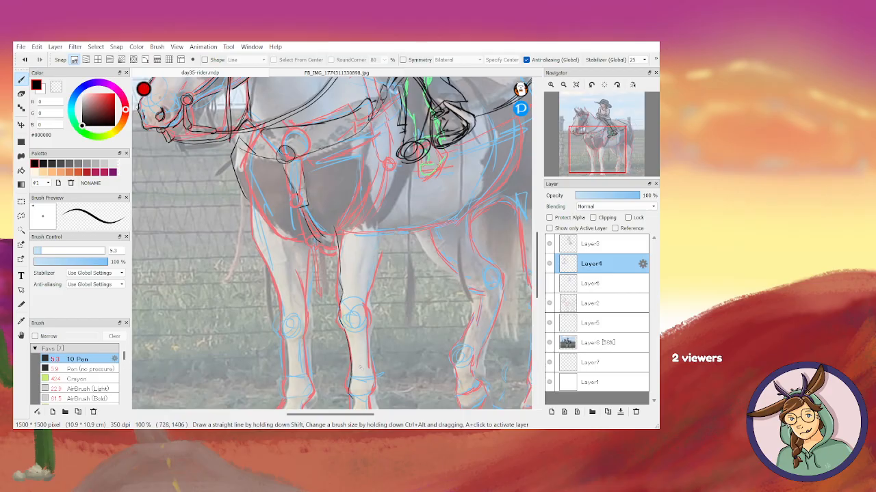
mouse_move(380, 224)
mouse_down()
mouse_move(367, 338)
mouse_move(376, 397)
mouse_up()
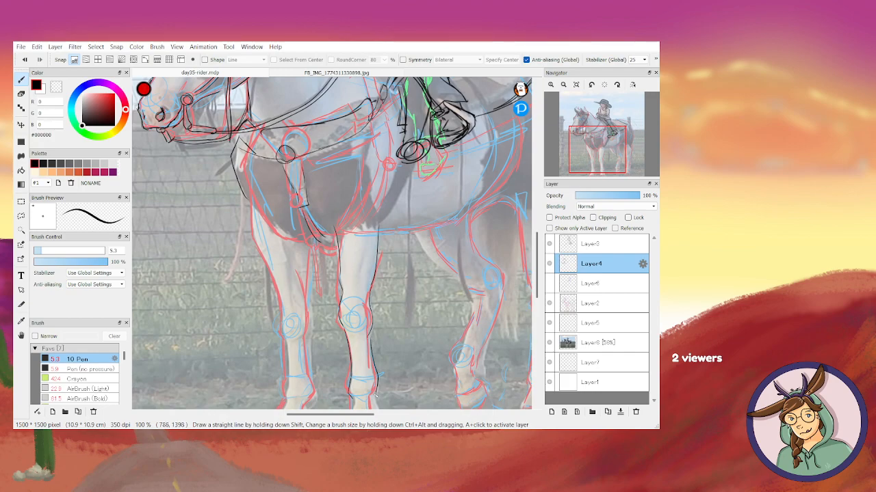
mouse_move(254, 205)
mouse_down()
mouse_move(286, 237)
mouse_move(316, 249)
mouse_up()
drag(251, 203, 286, 350)
drag(312, 260, 308, 313)
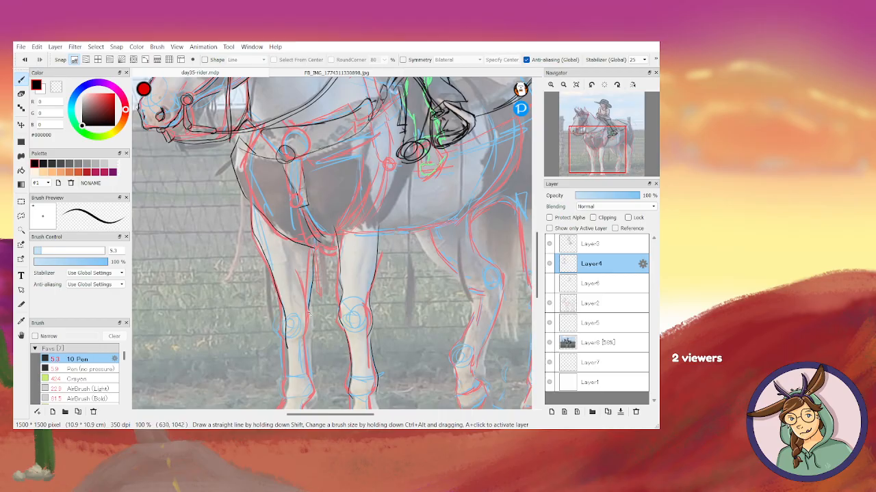
drag(308, 350, 311, 404)
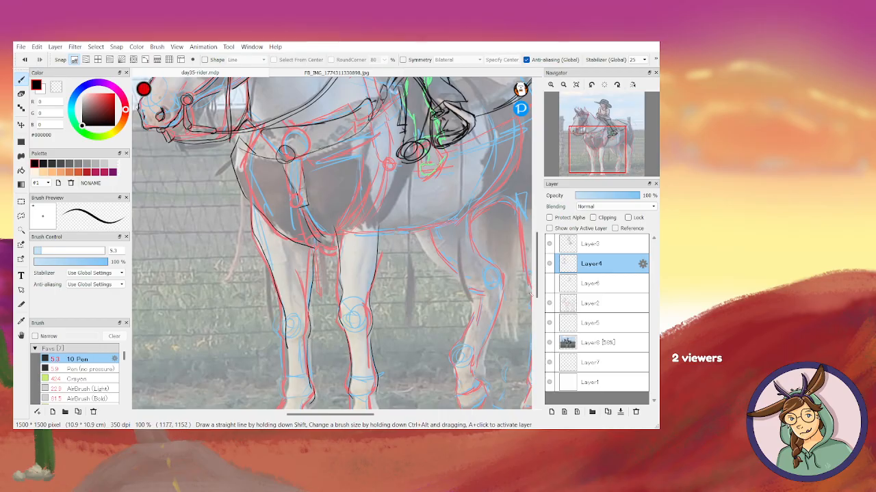
Ink the fetlocks, pasterns and hooves of both front legs
drag(537, 292, 537, 303)
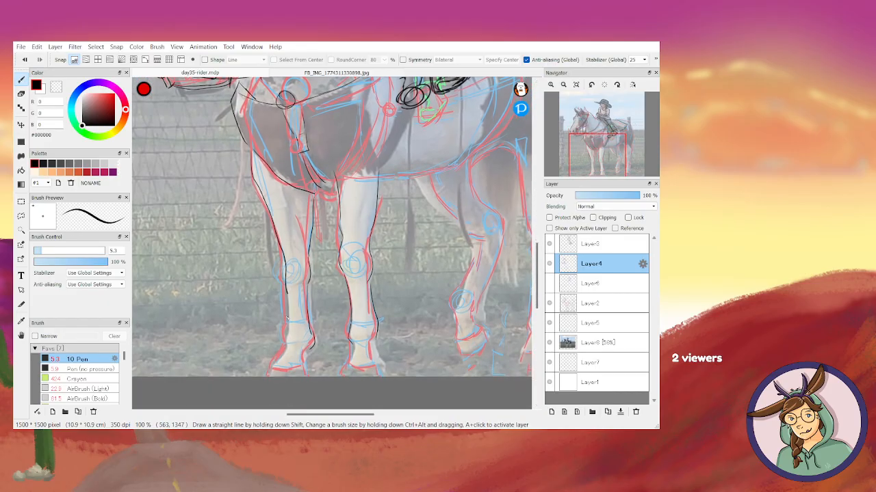
mouse_move(288, 309)
mouse_down()
mouse_move(286, 347)
mouse_move(274, 368)
mouse_move(305, 370)
mouse_move(315, 339)
mouse_up()
drag(305, 369, 305, 377)
drag(356, 367, 382, 366)
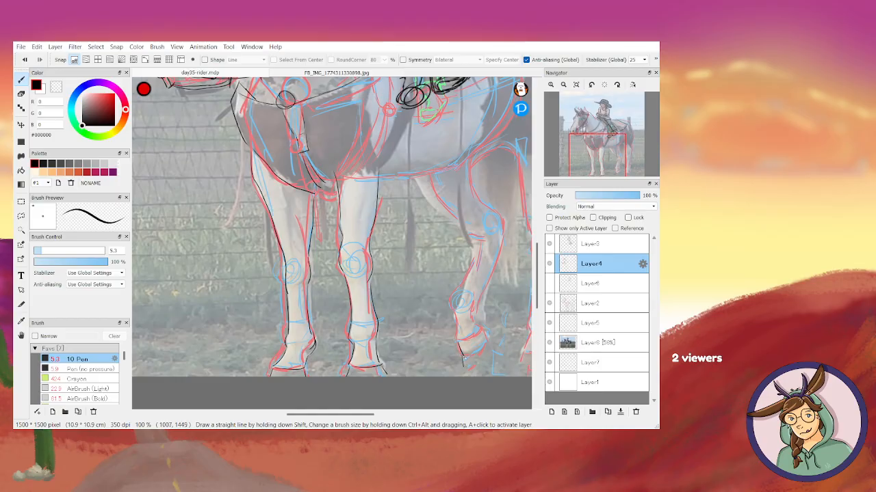
Ink the hoof, fetlock and cannon outlines of the forward hind leg up to the hock
mouse_move(465, 363)
mouse_down()
mouse_move(489, 358)
mouse_move(491, 338)
mouse_up()
drag(454, 318, 457, 340)
drag(473, 246, 455, 316)
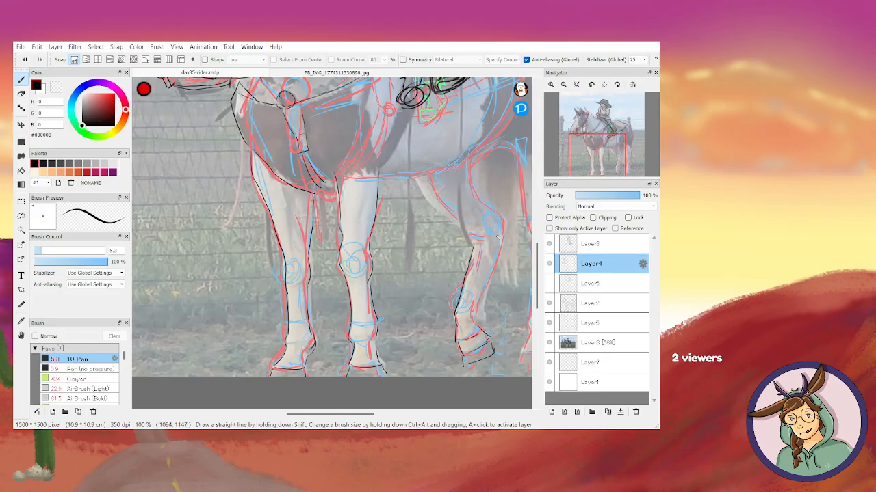
drag(504, 223, 483, 326)
Hide Layer2, then ink the forward hind leg's thigh and hock contours and the belly line over the photo
click(550, 305)
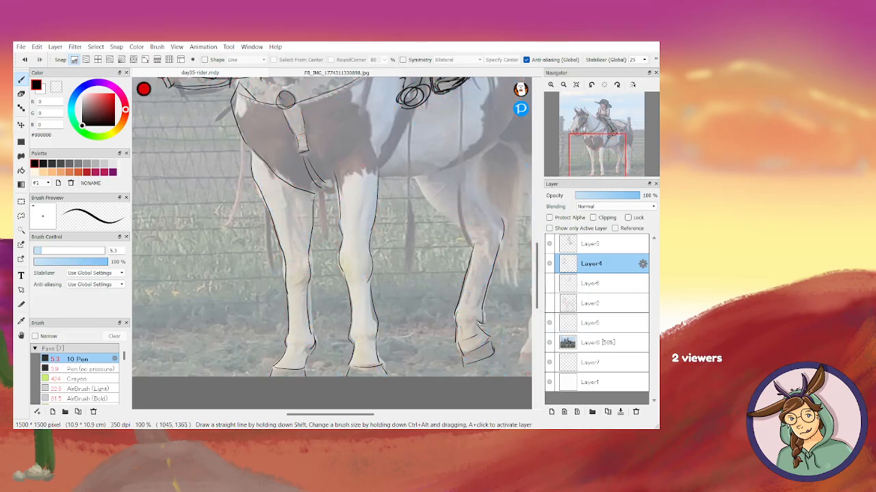
drag(415, 180, 473, 246)
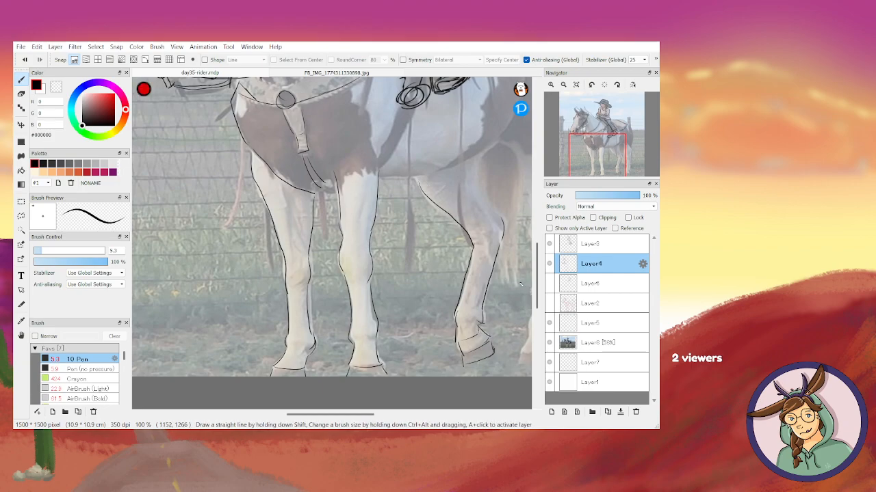
drag(477, 163, 479, 194)
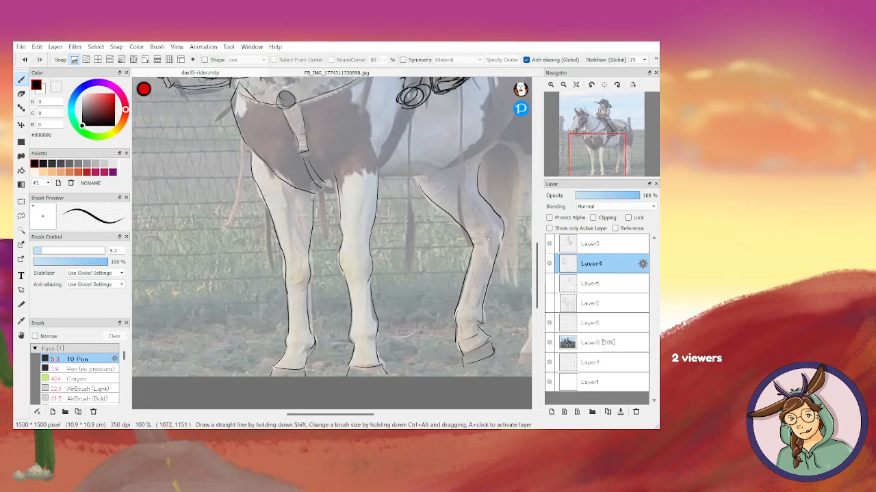
mouse_move(500, 142)
mouse_down()
mouse_move(455, 164)
mouse_move(381, 178)
mouse_up()
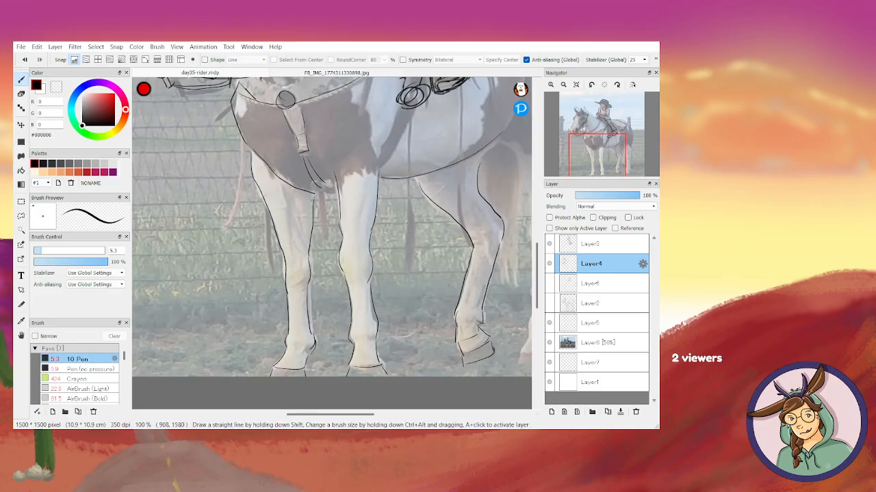
Ink the rearmost hind leg's front and back contours and its hoof over the photo
key(alt+Tab)
drag(349, 414, 371, 414)
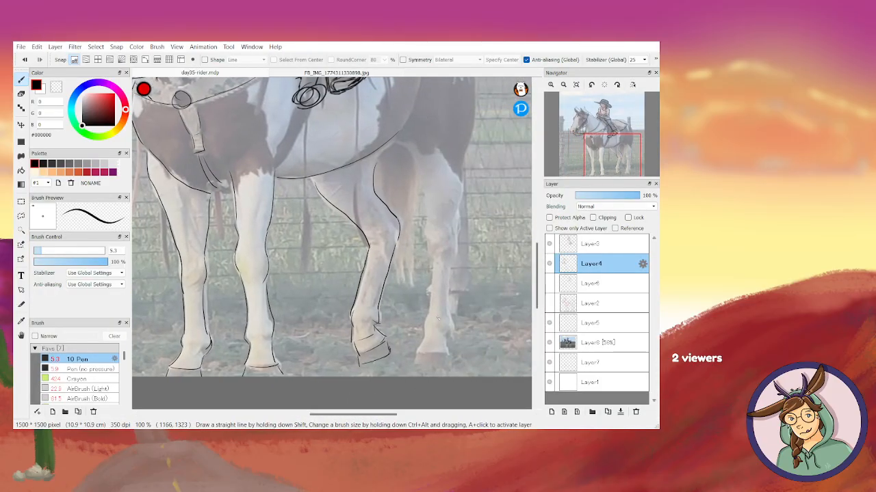
mouse_move(429, 225)
mouse_down()
mouse_move(432, 277)
mouse_move(418, 352)
mouse_move(448, 351)
mouse_up()
drag(457, 240, 453, 325)
drag(420, 364, 453, 363)
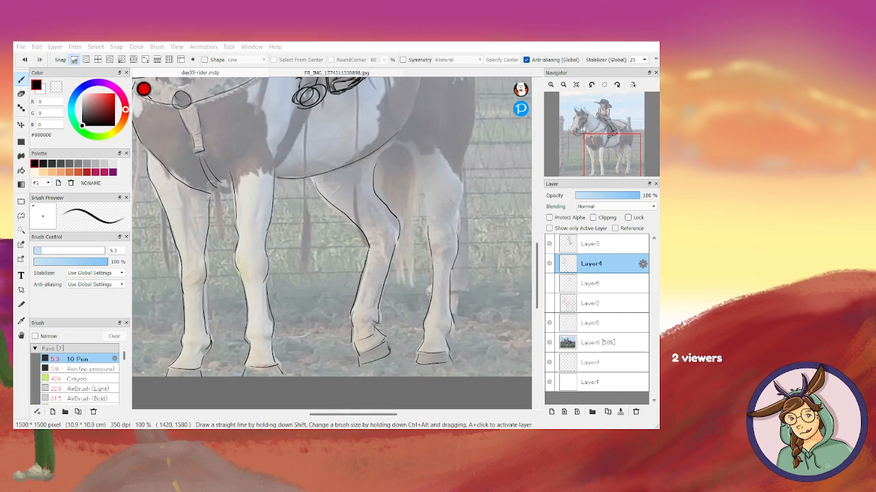
scroll(511, 316, up, 3)
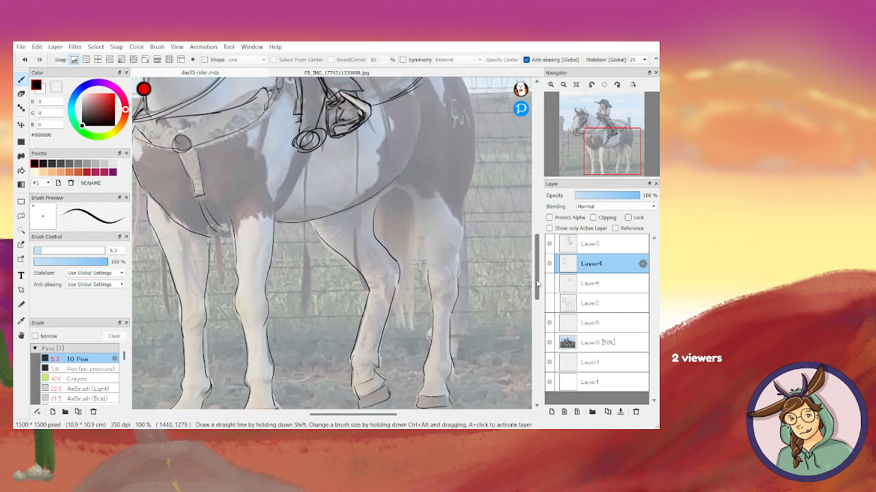
drag(463, 213, 457, 282)
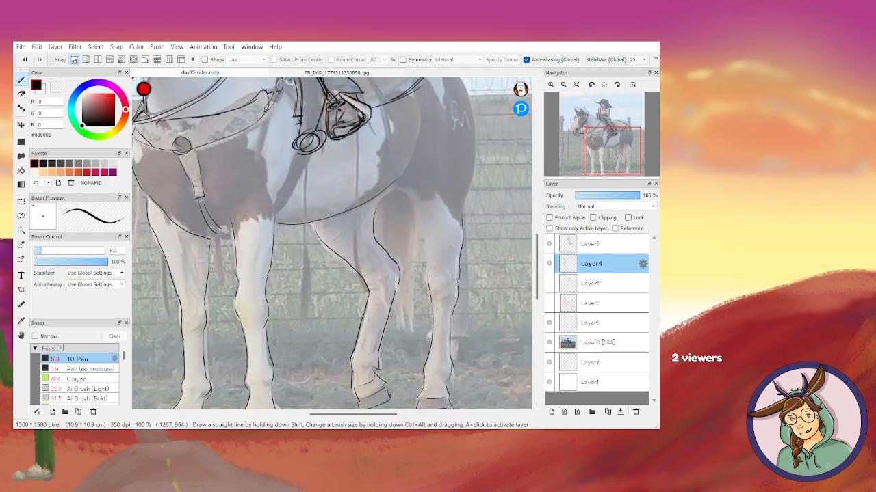
Ink the horse's hindquarters and back contour, plus the girth strap edges behind the front leg
drag(412, 206, 420, 232)
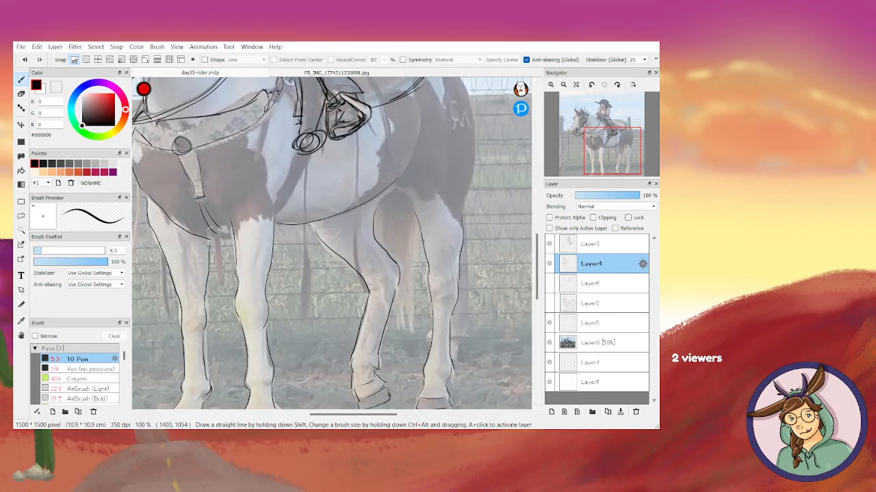
scroll(537, 246, up, 5)
mouse_move(440, 141)
mouse_down()
mouse_move(463, 169)
mouse_move(477, 217)
mouse_move(478, 253)
mouse_move(464, 292)
mouse_up()
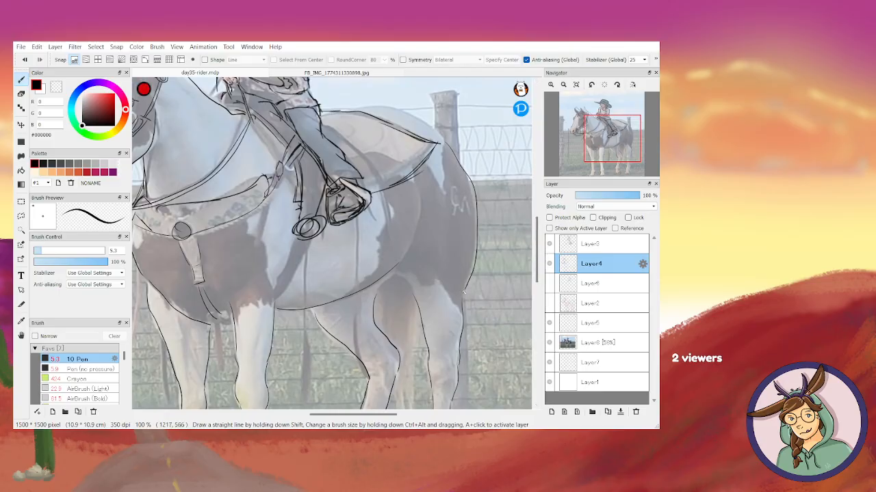
mouse_move(343, 109)
mouse_down()
mouse_move(397, 109)
mouse_move(441, 144)
mouse_up()
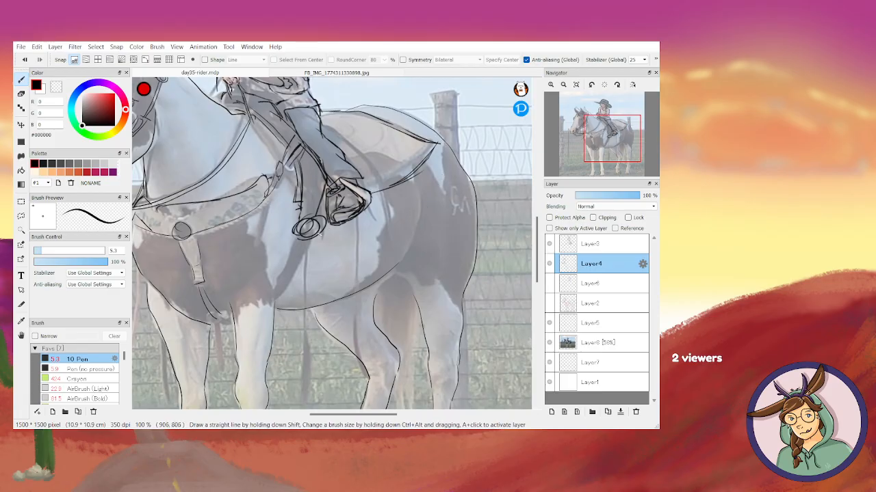
drag(296, 241, 276, 290)
drag(304, 248, 277, 296)
On Layer3, erase the rough breast collar lines across the chest and redraw the collar's upper edge toward the saddle
key(e)
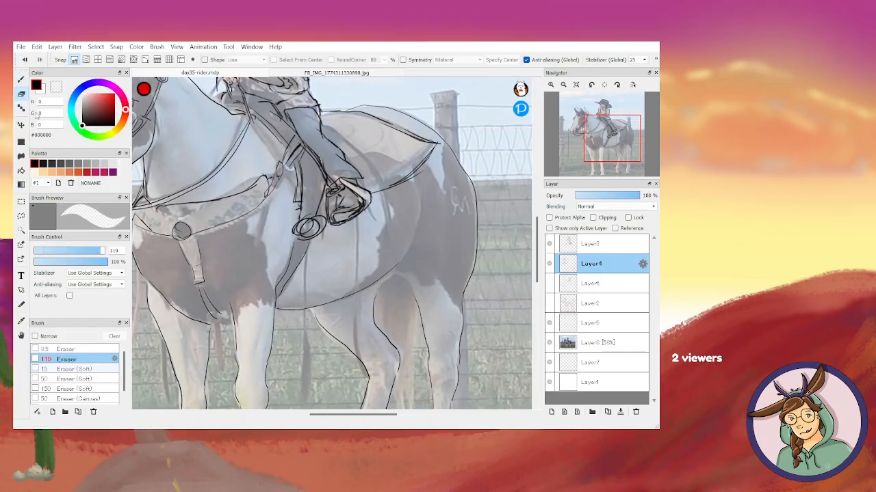
click(578, 247)
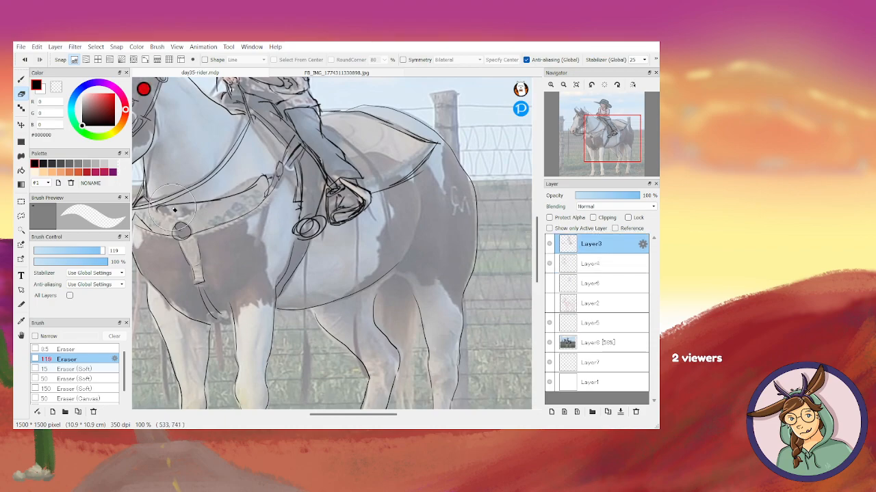
mouse_move(167, 211)
mouse_down()
mouse_move(231, 199)
mouse_move(255, 183)
mouse_move(215, 222)
mouse_up()
key(p)
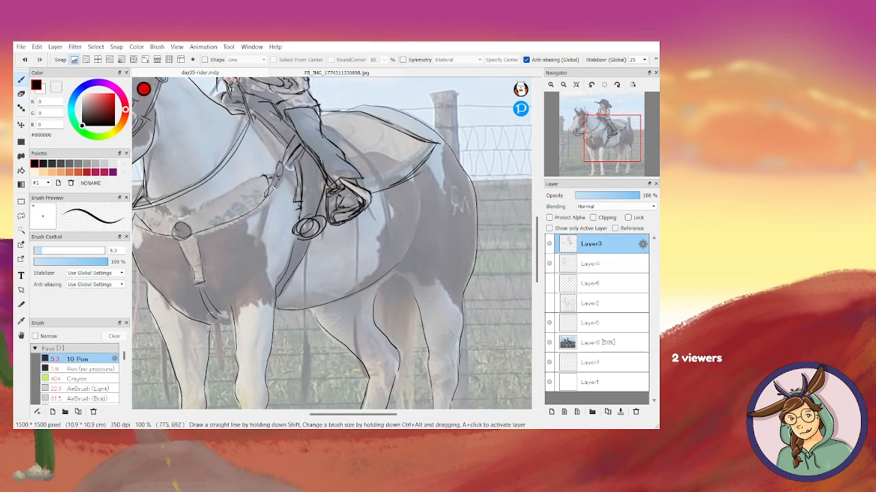
drag(146, 208, 147, 210)
scroll(350, 223, up, 3)
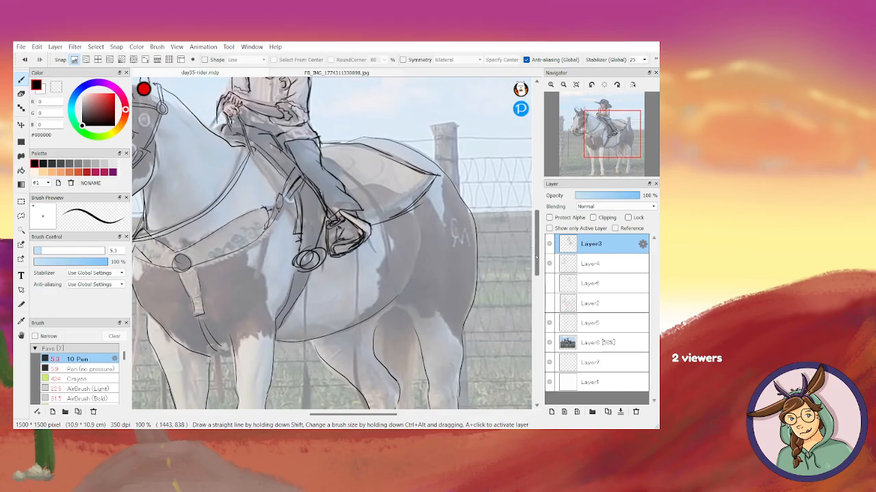
drag(250, 190, 282, 239)
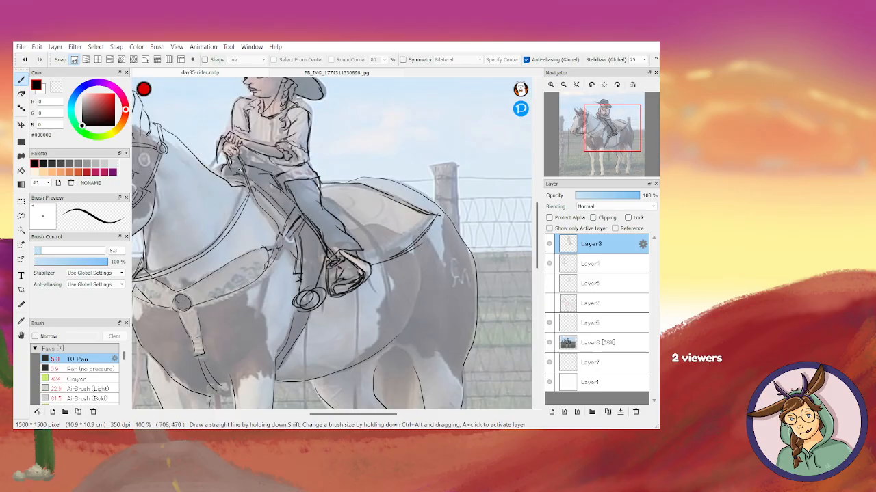
Clean up the stray sketch lines beside the rider's hands and on the thigh with the eraser
click(21, 93)
mouse_move(217, 140)
mouse_down()
mouse_move(205, 145)
mouse_move(225, 157)
mouse_up()
click(21, 81)
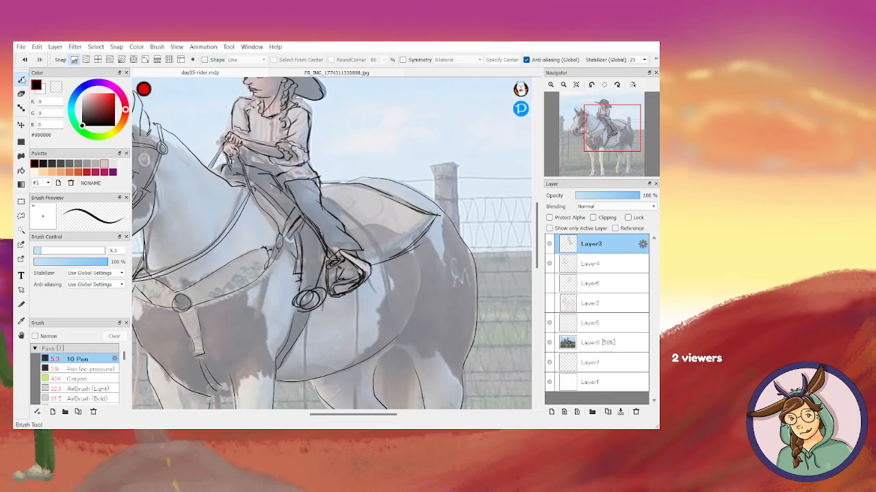
key(e)
mouse_move(275, 185)
mouse_down()
mouse_move(253, 172)
mouse_move(284, 179)
mouse_up()
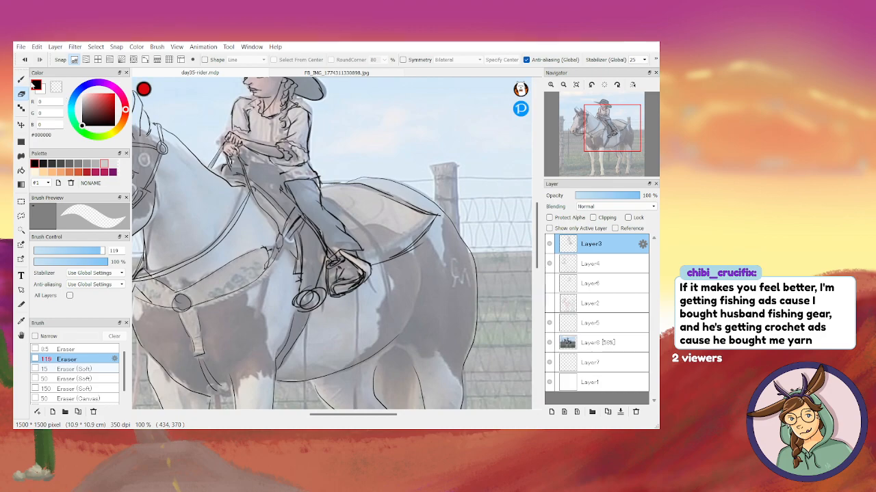
key(b)
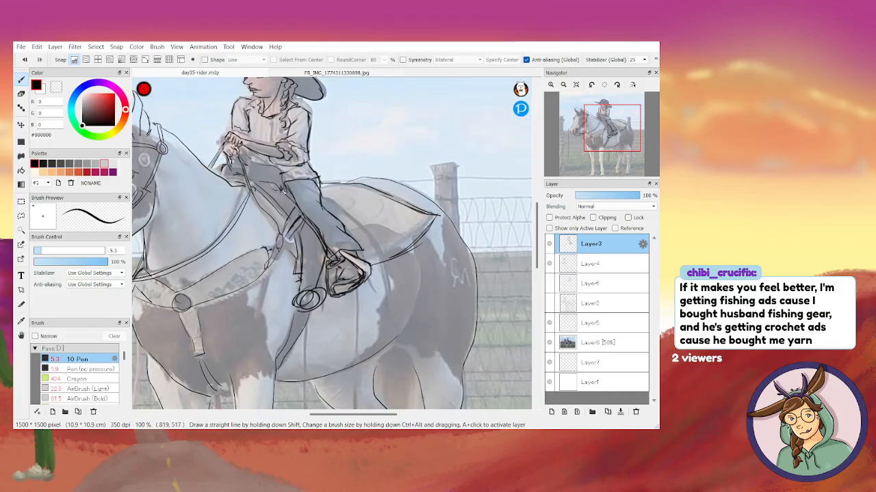
Erase the rider's sketched facial features under the hat brim
scroll(356, 190, up, 3)
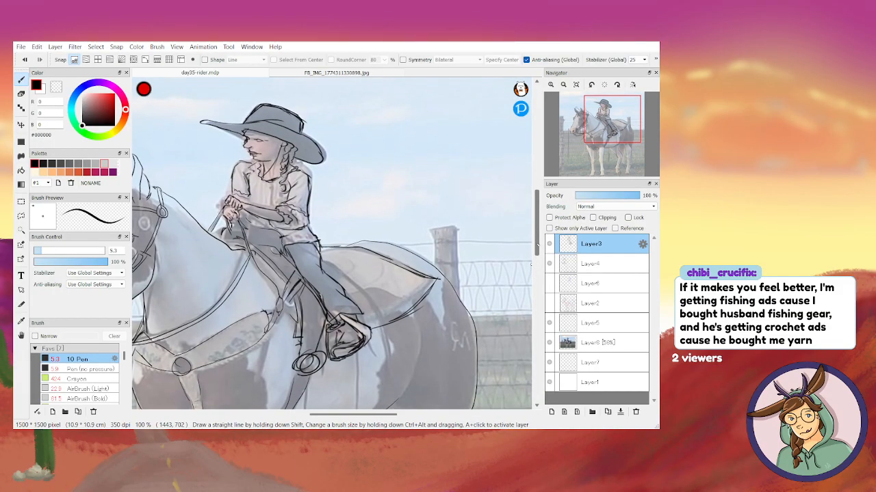
key(e)
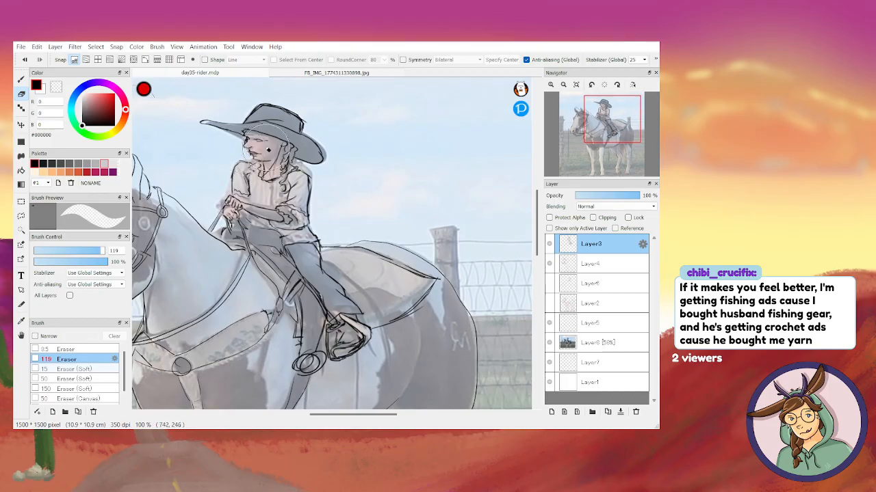
mouse_move(268, 144)
mouse_down()
mouse_move(239, 154)
mouse_move(239, 130)
mouse_move(239, 149)
mouse_move(268, 159)
mouse_move(261, 162)
mouse_up()
key(p)
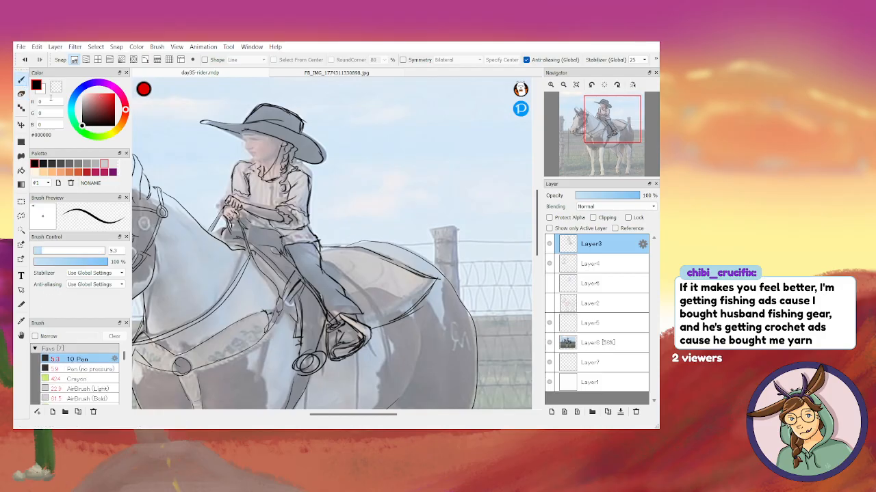
Ink the rider's face profile, nose, lips and jawline over the photo
key(ctrl+Up)
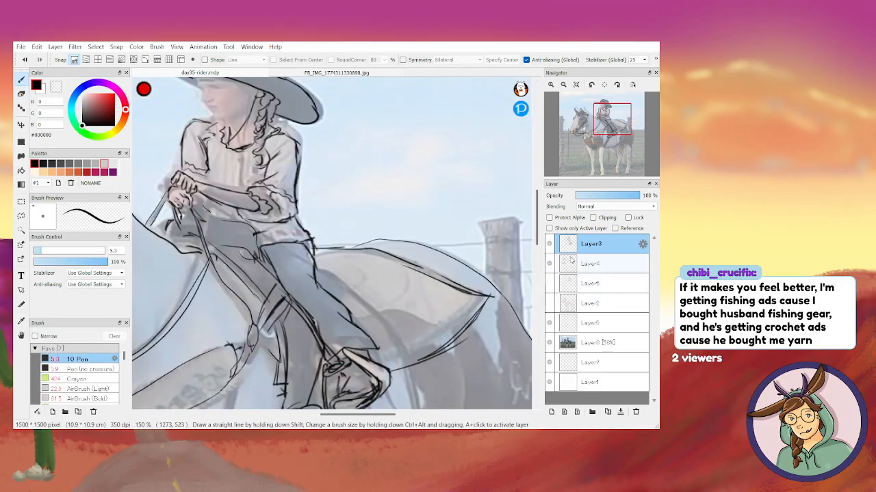
drag(336, 417, 310, 417)
scroll(345, 188, up, 3)
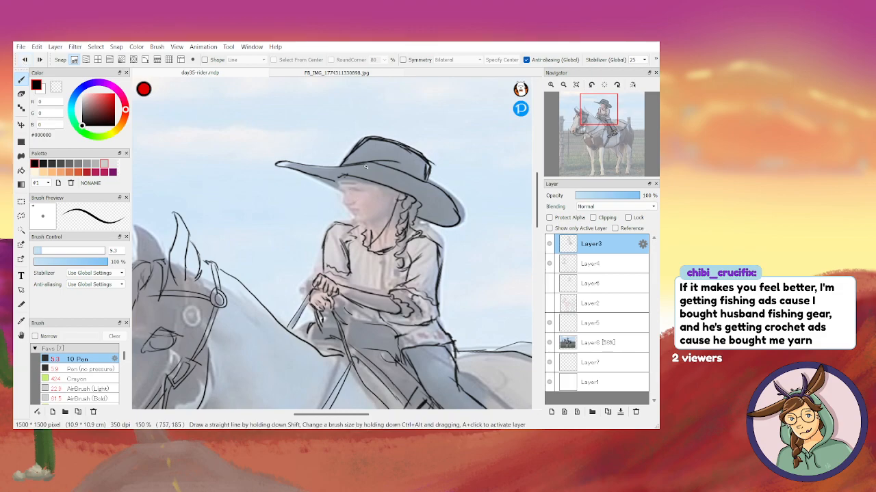
key(ctrl+plus)
key(ctrl+plus)
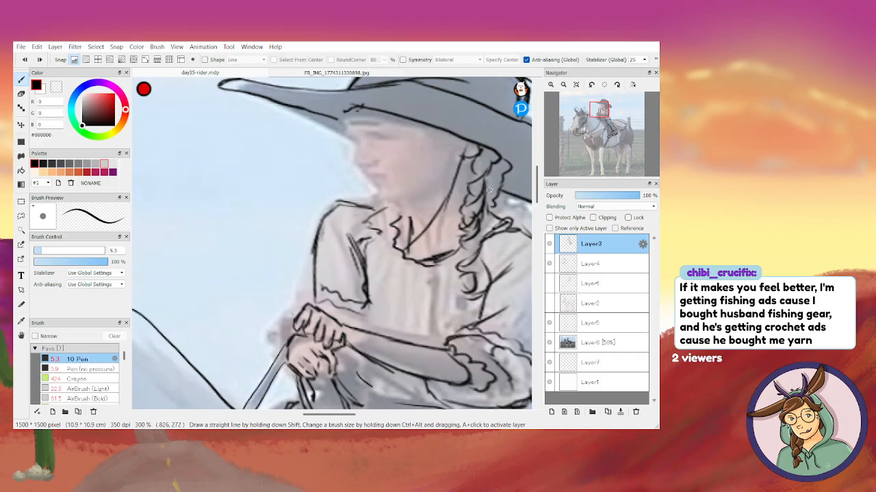
scroll(372, 187, up, 2)
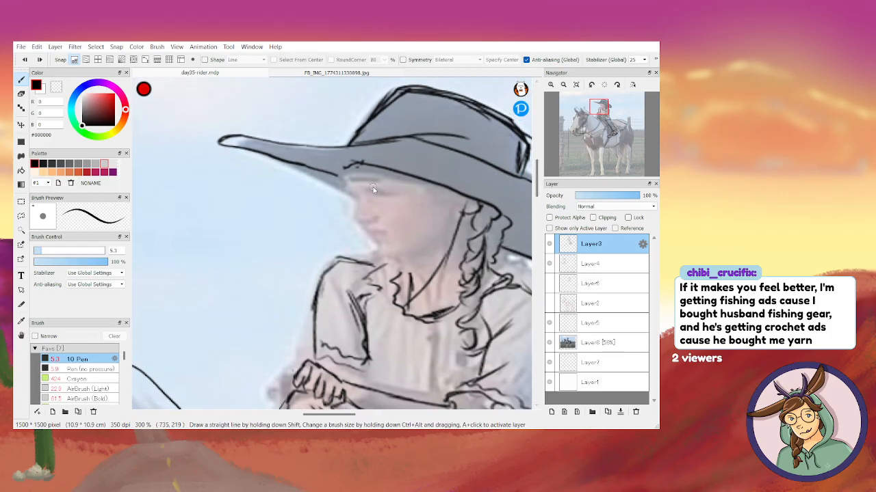
mouse_move(343, 177)
mouse_down()
mouse_move(354, 218)
mouse_move(376, 217)
mouse_move(363, 225)
mouse_move(383, 232)
mouse_move(375, 241)
mouse_move(388, 255)
mouse_move(451, 229)
mouse_up()
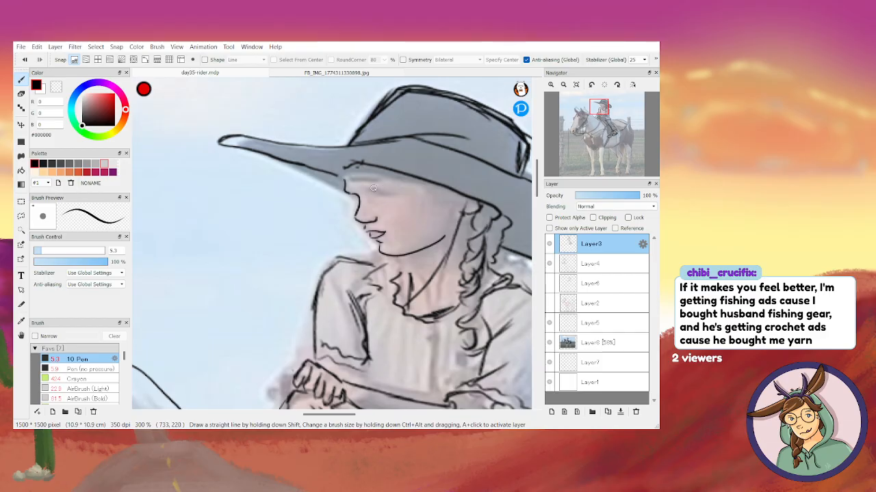
drag(367, 190, 394, 193)
drag(376, 195, 388, 193)
click(20, 93)
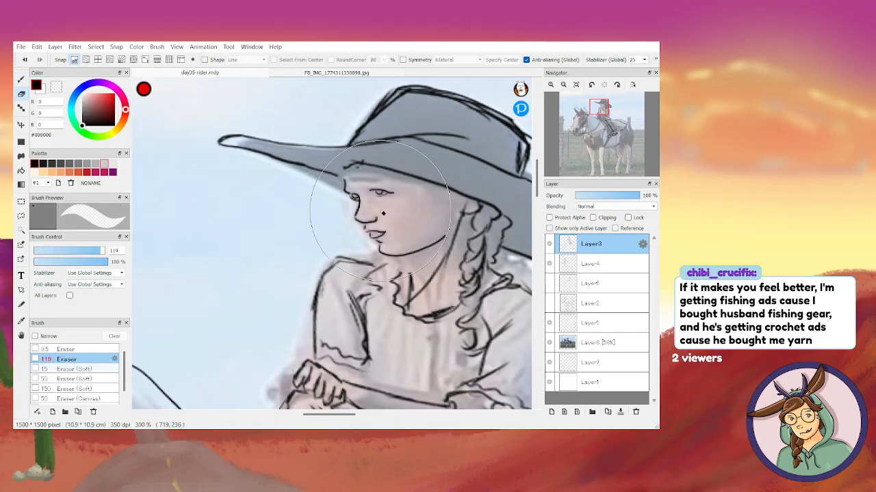
drag(381, 195, 316, 172)
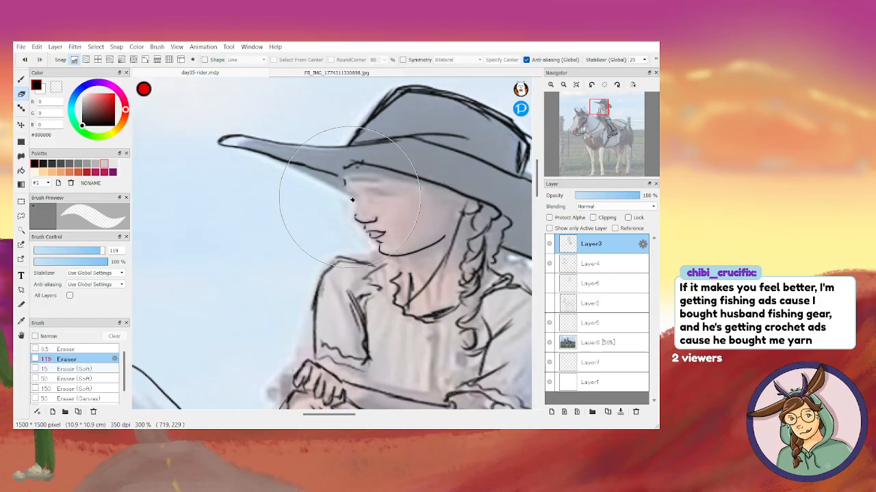
Set the eraser size to 21 and re-ink the brow and nose bridge of the rider's profile
click(65, 251)
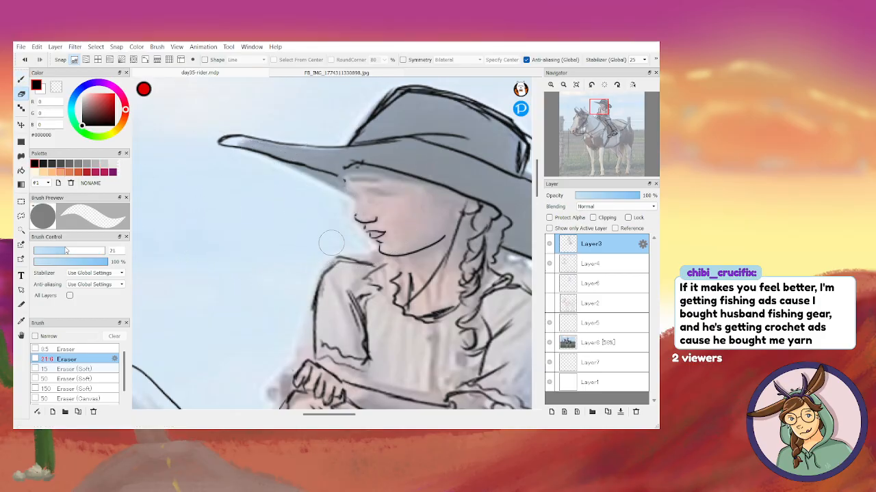
click(20, 80)
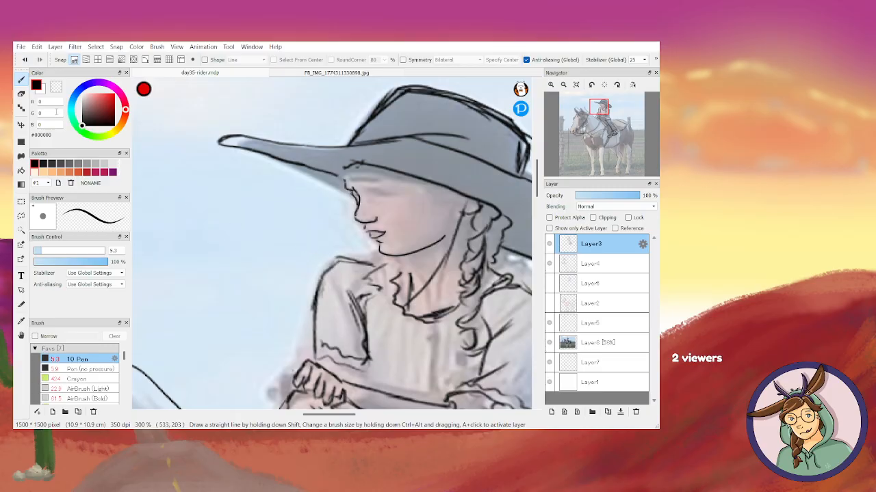
click(24, 61)
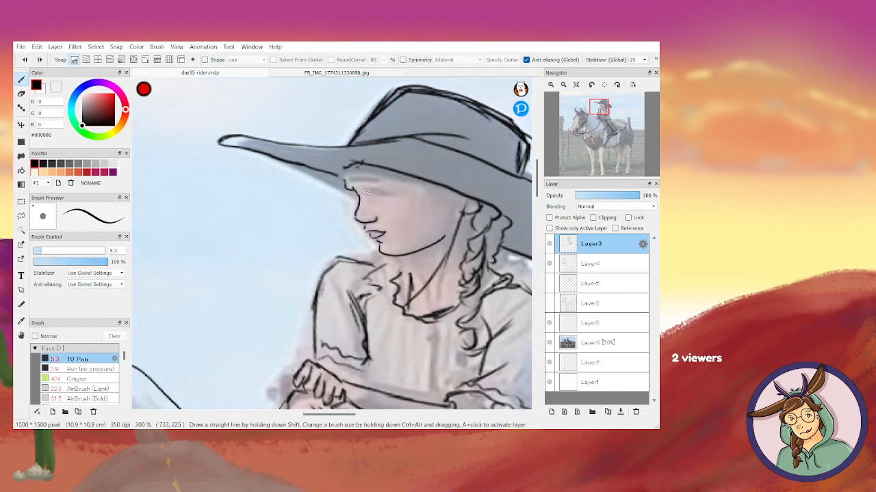
drag(373, 189, 392, 200)
click(26, 60)
Ink the rider's hairline at the temple, the neck line and the ruffled collar edge below the chin
mouse_move(430, 186)
mouse_down()
mouse_move(443, 205)
mouse_move(474, 207)
mouse_up()
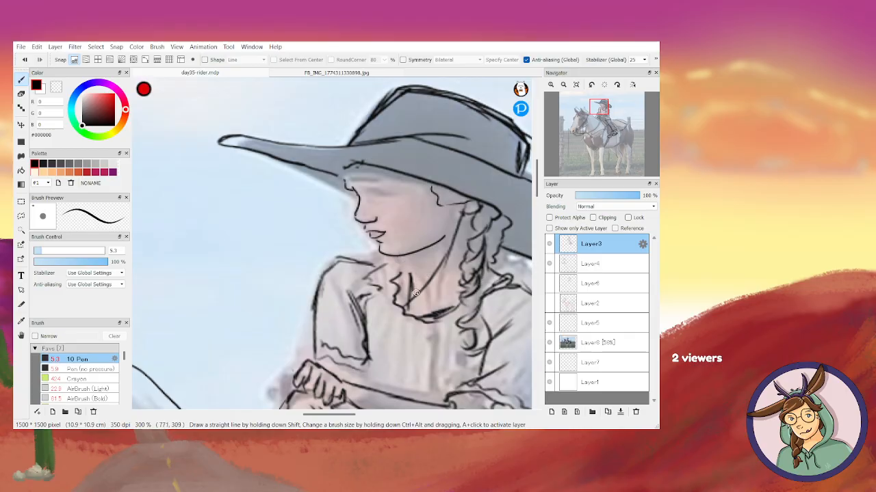
drag(407, 253, 406, 291)
drag(380, 252, 368, 268)
drag(370, 188, 391, 193)
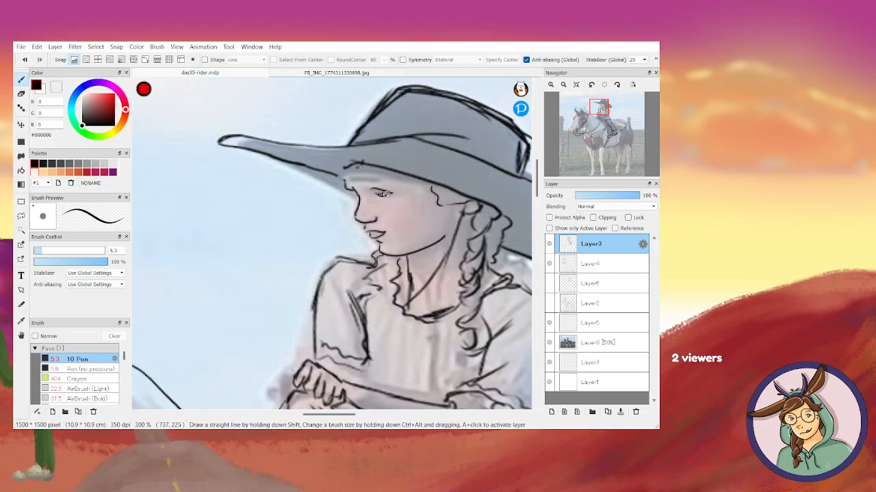
click(21, 93)
drag(376, 194, 403, 196)
Ink the rider's near eye and the front underside edge of the hat brim down to the face
scroll(404, 196, up, 1)
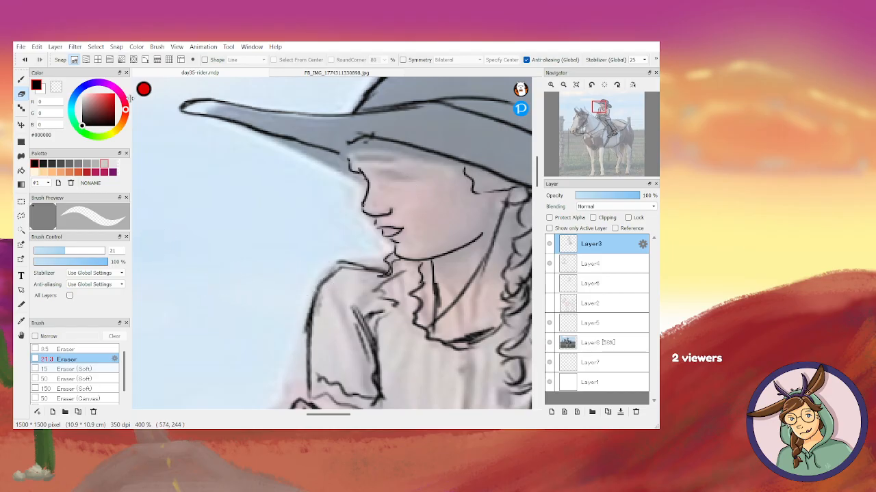
click(21, 78)
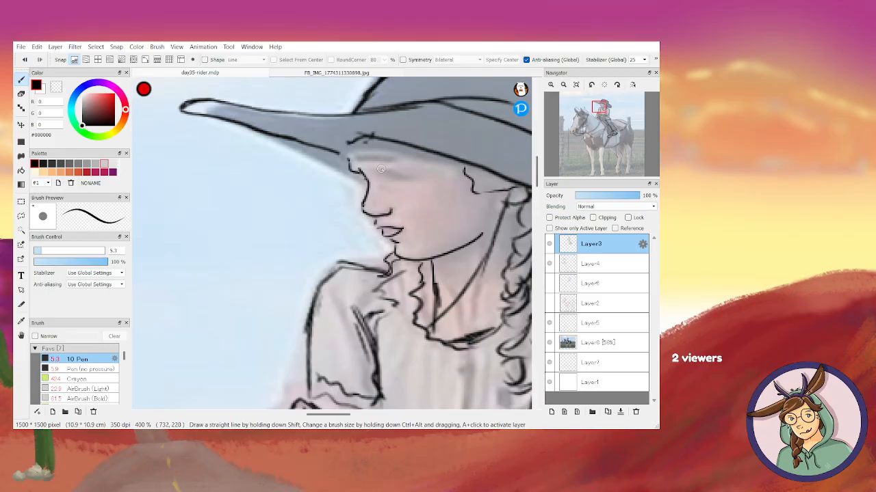
drag(381, 168, 408, 174)
drag(242, 121, 371, 190)
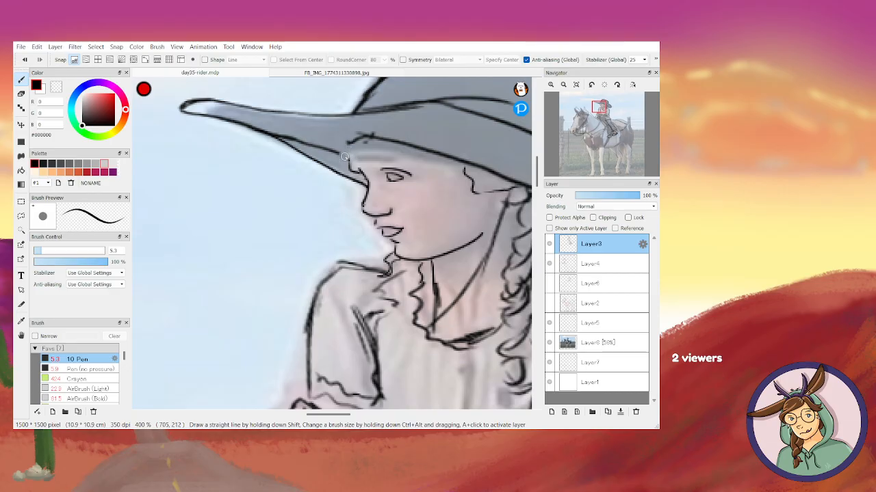
Erase the rough brim line above the forehead and redraw the brim's lower edge across to the hair
key(e)
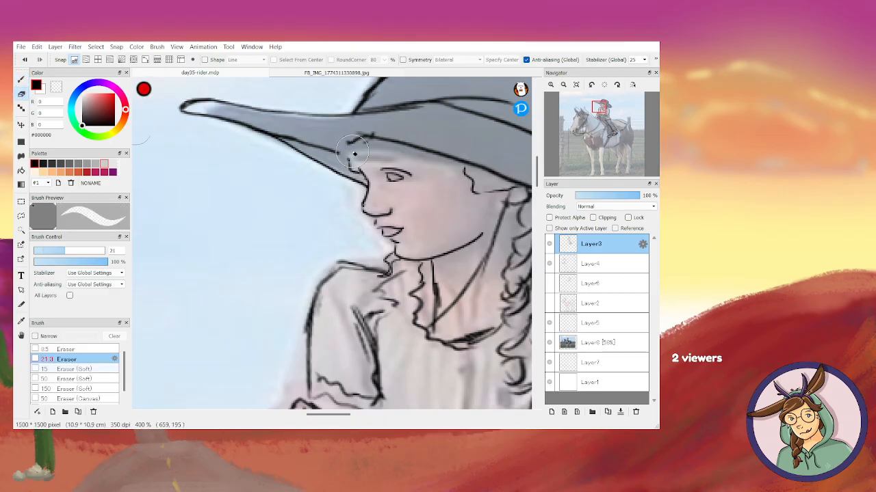
mouse_move(379, 137)
mouse_down()
mouse_move(397, 148)
mouse_move(358, 145)
mouse_move(379, 138)
mouse_move(455, 158)
mouse_up()
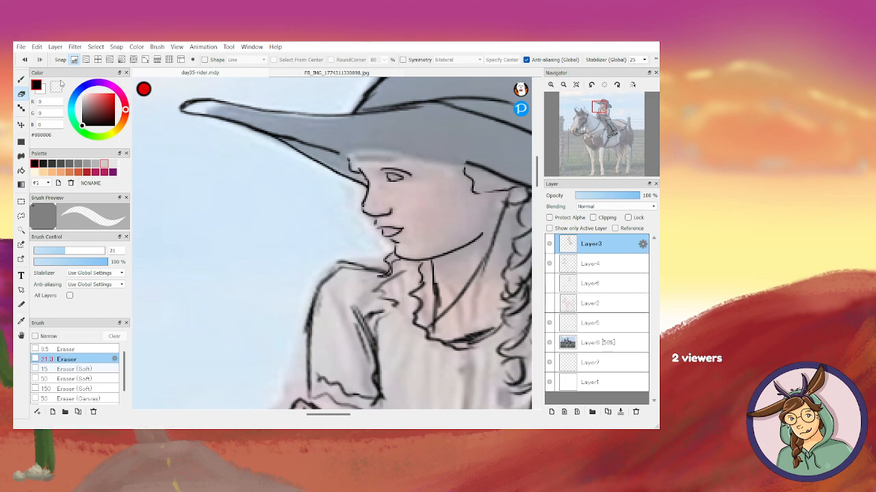
key(b)
drag(345, 154, 462, 170)
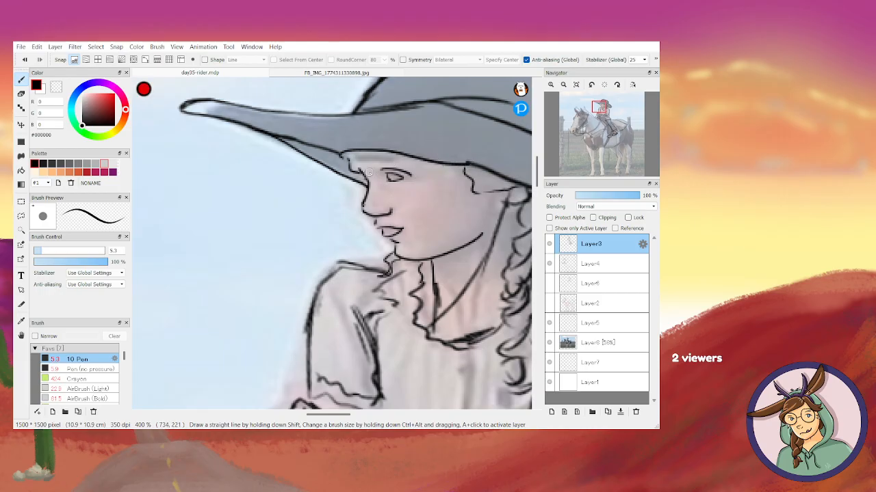
Erase the brow end of the profile and ink the far eye with a new brow contour
key(e)
mouse_move(367, 169)
mouse_down()
mouse_move(388, 180)
mouse_move(374, 205)
mouse_move(364, 173)
mouse_up()
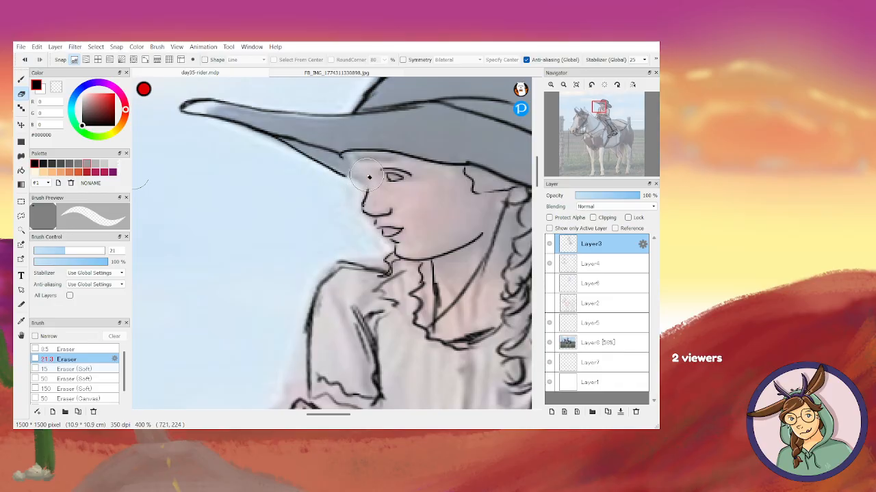
click(20, 79)
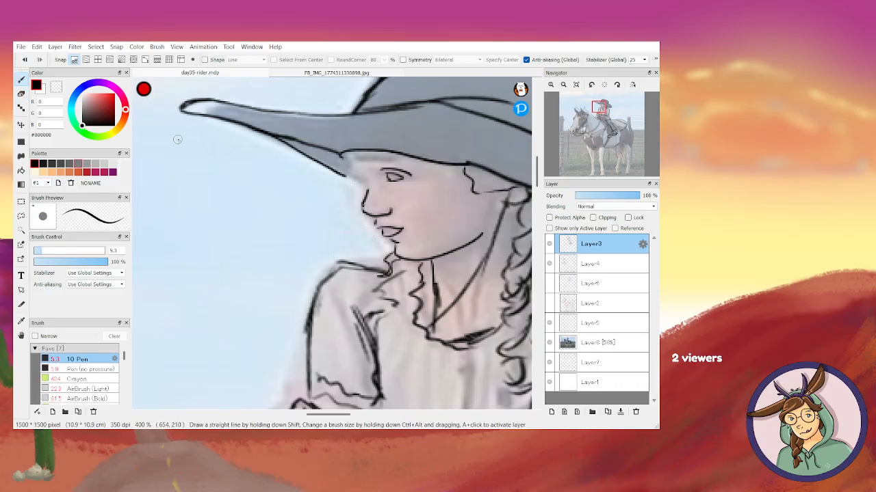
mouse_move(351, 176)
mouse_down()
mouse_move(373, 186)
mouse_move(361, 205)
mouse_up()
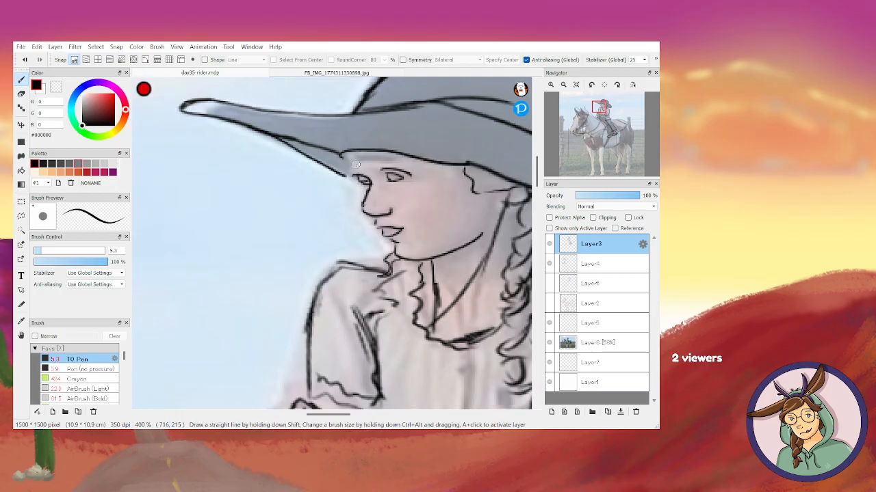
Ink the rider's short forehead line from the hat brim down to the brow
drag(346, 154, 353, 176)
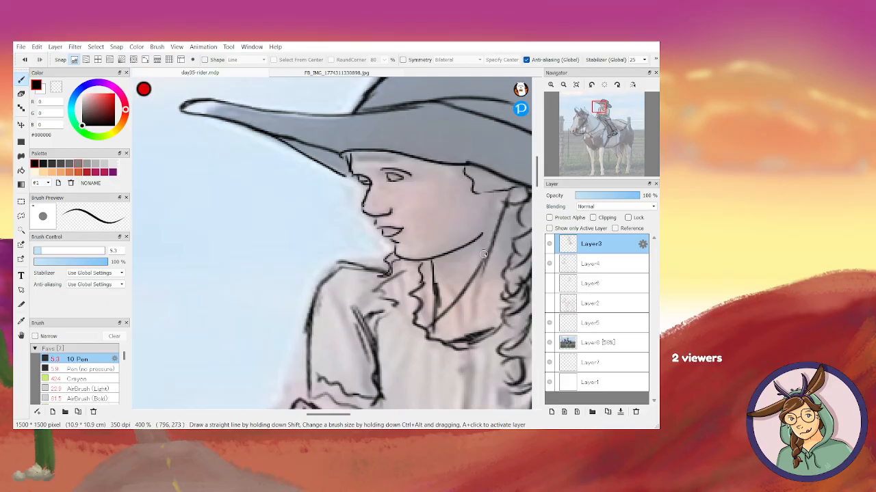
key(ctrl+minus)
key(ctrl+minus)
key(ctrl+minus)
key(ctrl+minus)
key(ctrl+minus)
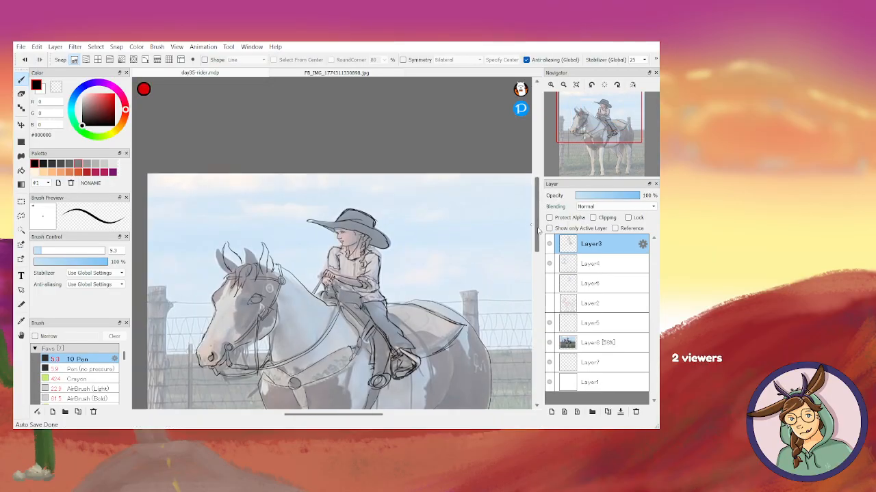
Erase the horse's eye and rough bridle cheek strap lines on Layer4 with the eraser at size 42
scroll(530, 226, down, 2)
click(22, 95)
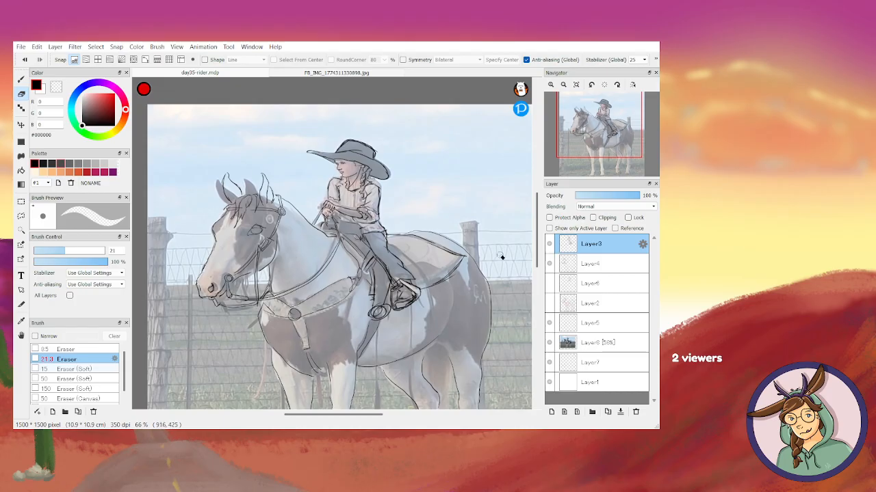
click(600, 265)
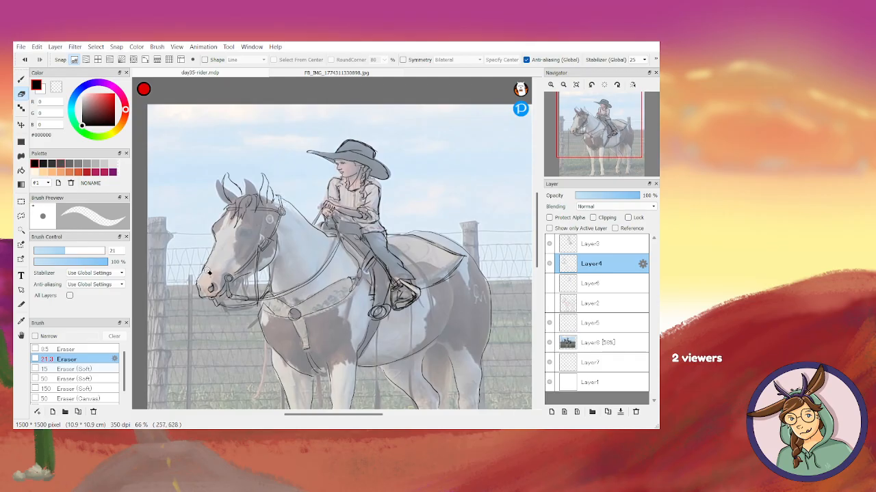
click(83, 251)
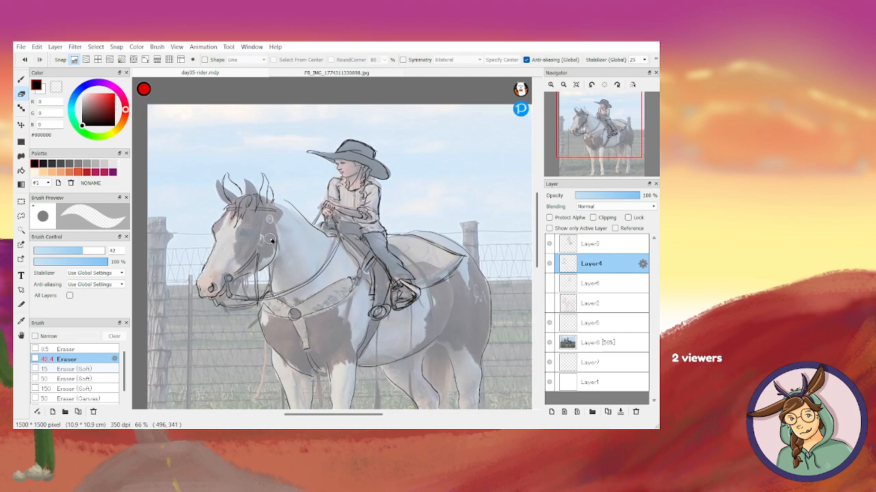
Redraw the horse's eye and the bridle cheek strap over the photo with the 10 Pen
key(b)
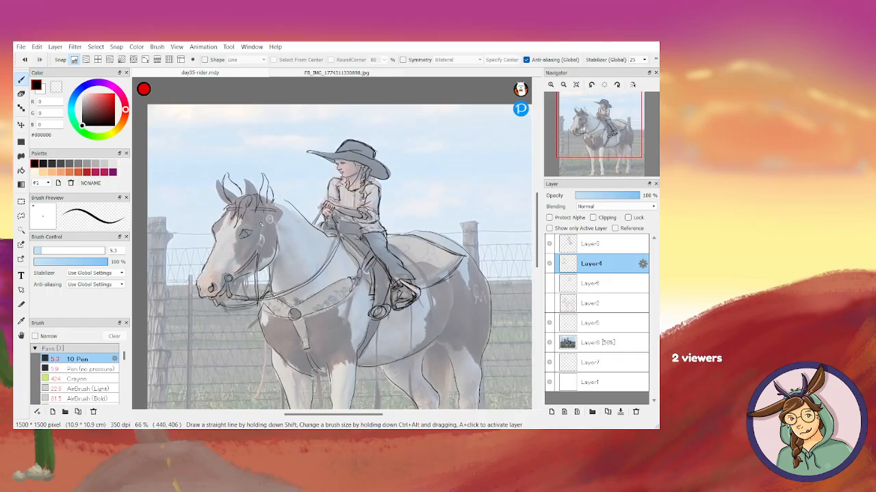
drag(261, 232, 259, 242)
drag(270, 215, 268, 218)
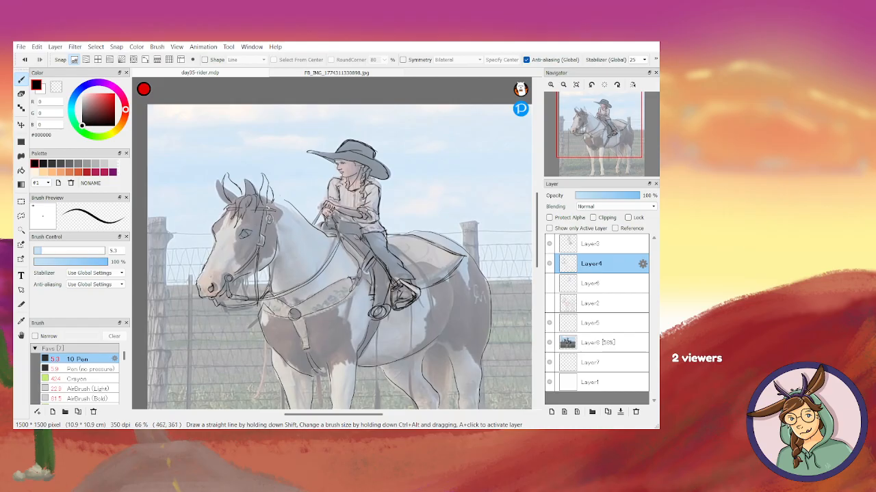
Erase the horse's oversized ear outlines, redraw the ears to match the photo and ink the throat line behind the jaw
key(e)
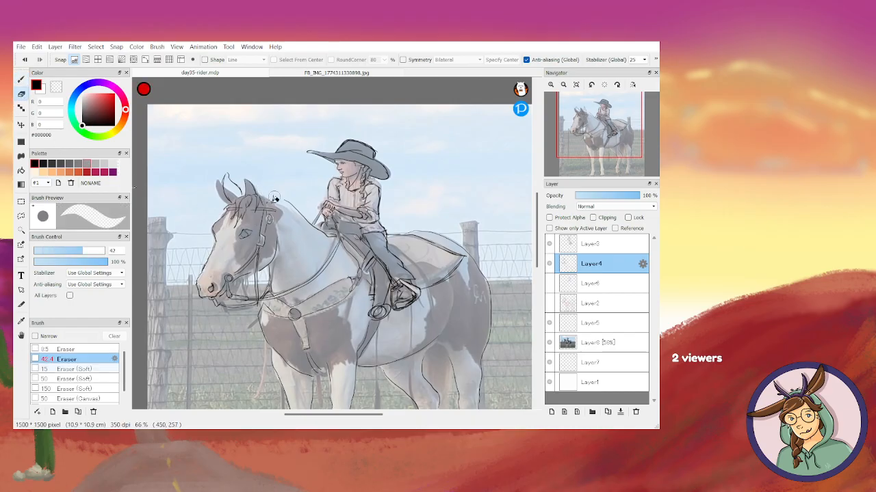
mouse_move(232, 176)
mouse_down()
mouse_move(224, 172)
mouse_move(226, 188)
mouse_move(230, 179)
mouse_move(241, 191)
mouse_up()
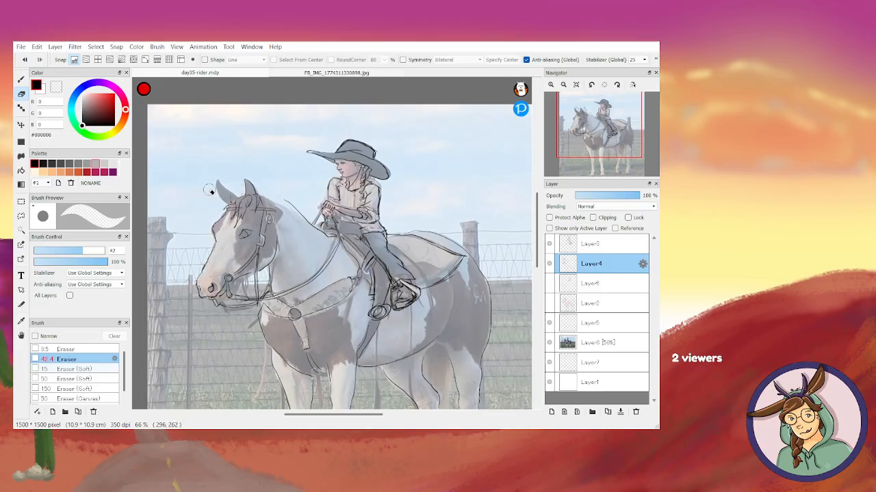
key(b)
mouse_move(234, 194)
mouse_down()
mouse_move(219, 196)
mouse_move(229, 206)
mouse_up()
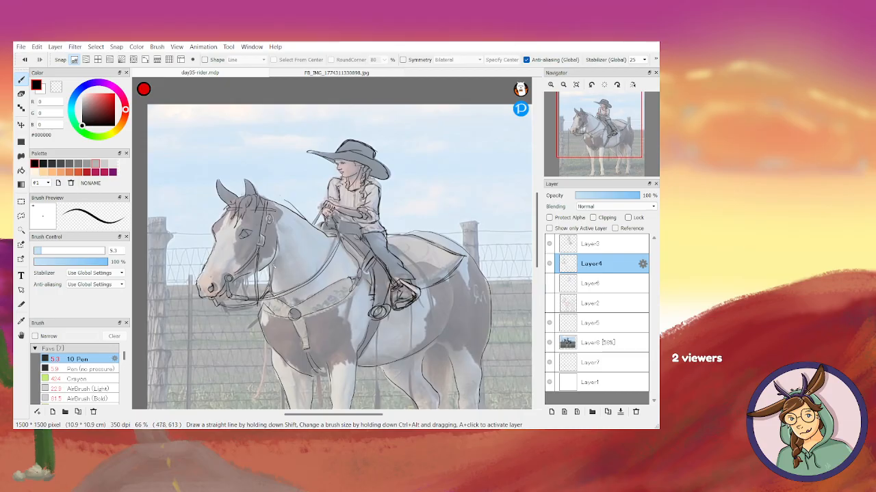
mouse_move(278, 252)
mouse_down()
mouse_move(277, 226)
mouse_move(280, 234)
mouse_up()
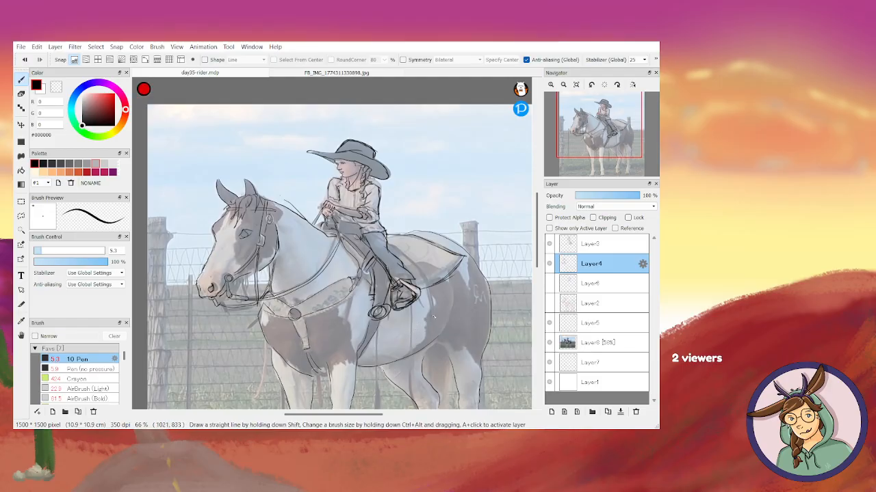
Hide the reference photo layer and ink the curved inner-thigh line joining the horse's hind legs, checking it against the Layer2 sketch
click(549, 342)
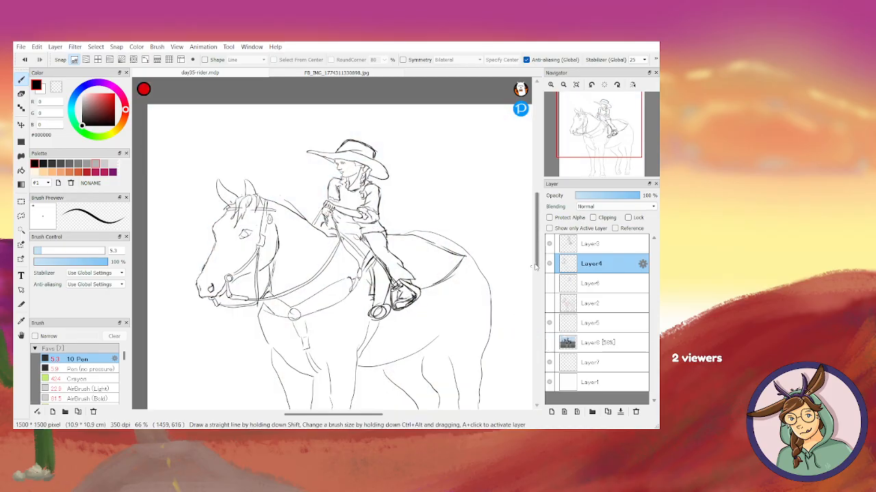
scroll(537, 274, down, 2)
drag(536, 275, 537, 277)
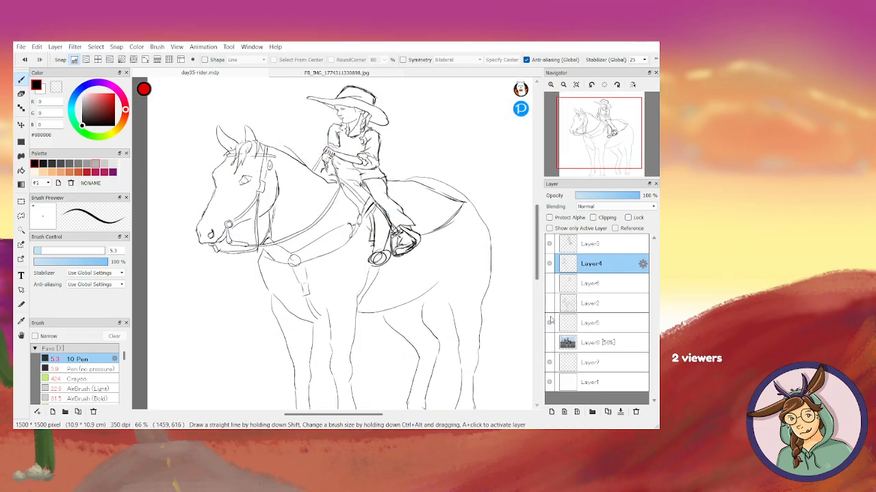
scroll(518, 311, down, 2)
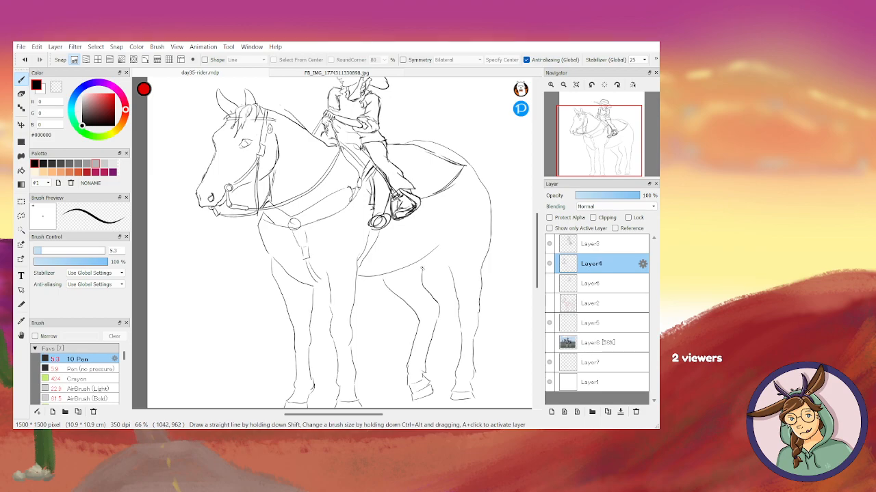
drag(430, 263, 452, 271)
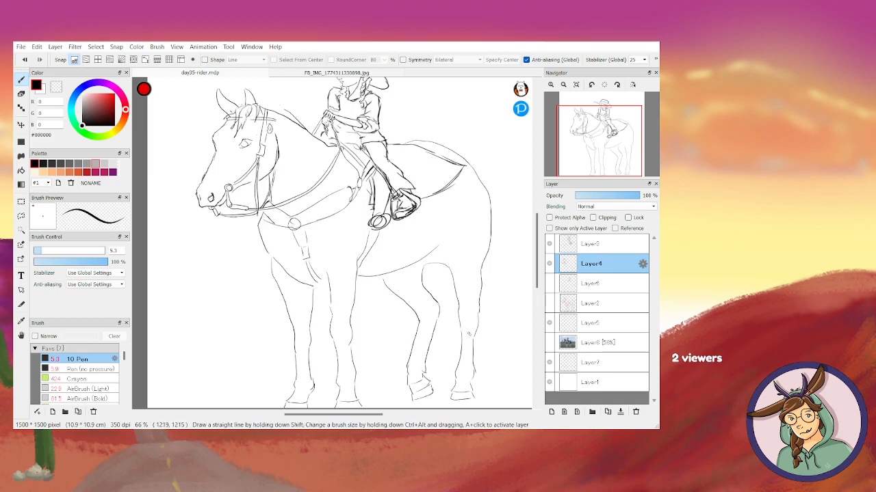
click(550, 304)
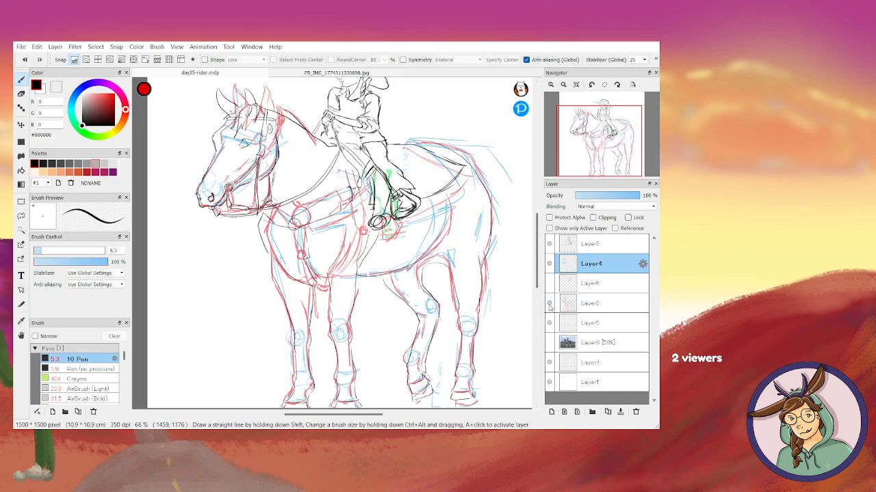
click(550, 305)
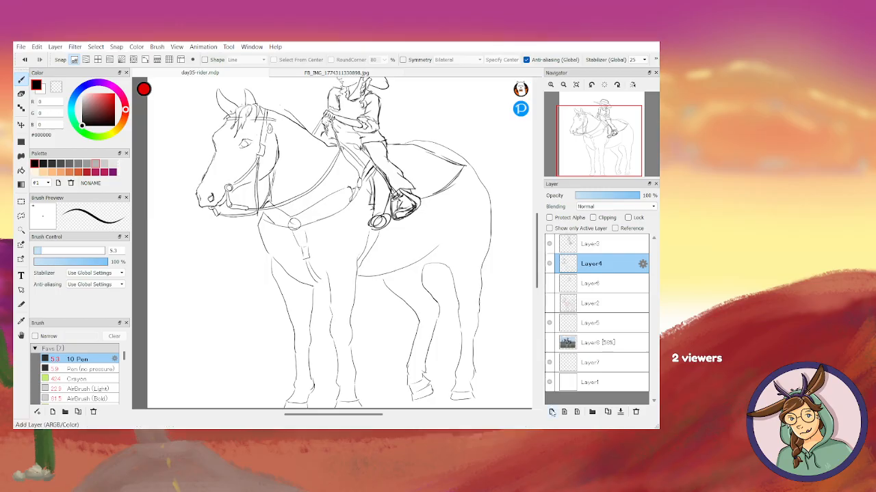
Add a new color layer beneath Layer4 and set the Crayon brush to size 48
click(552, 412)
drag(600, 265, 595, 286)
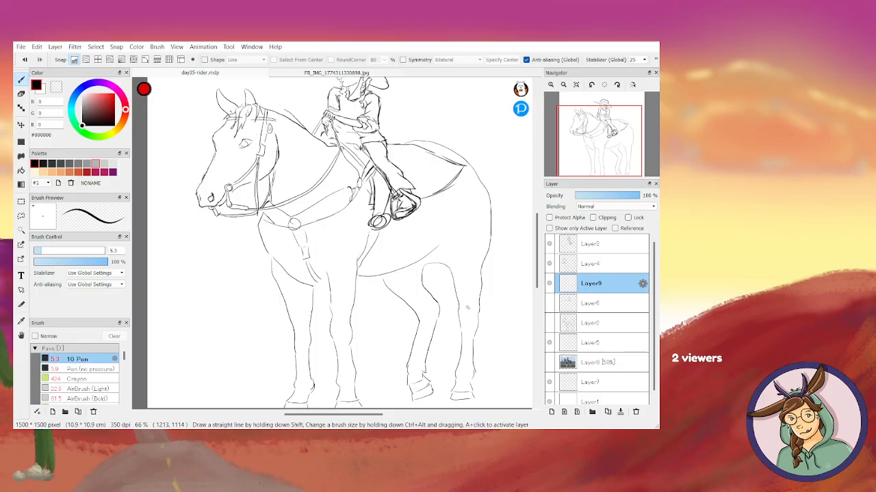
click(84, 379)
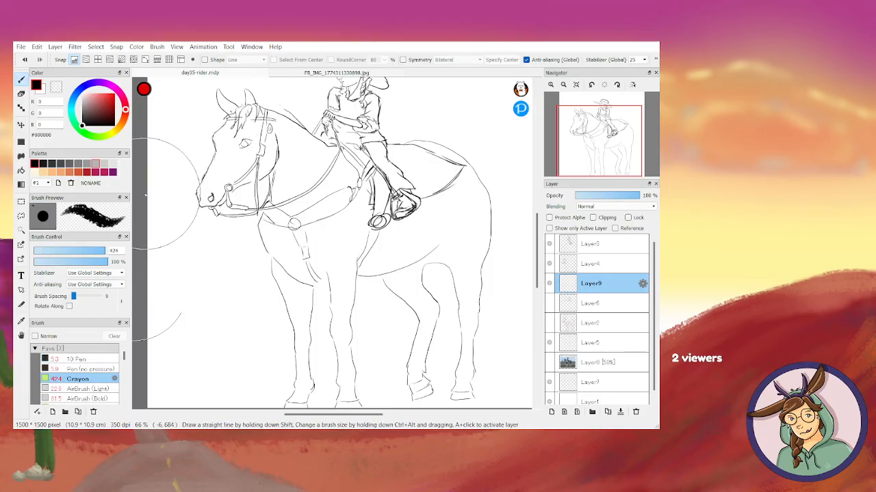
drag(79, 252, 86, 253)
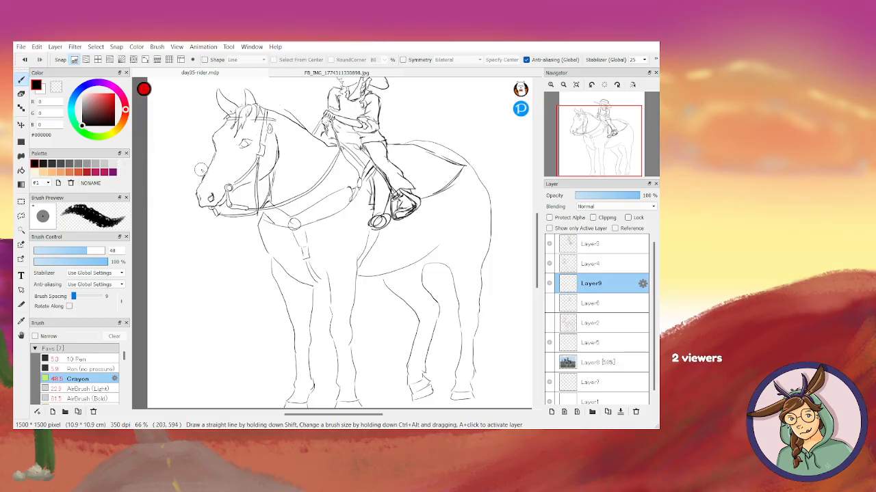
Select the white background Layer1 and hide every layer above it
click(599, 402)
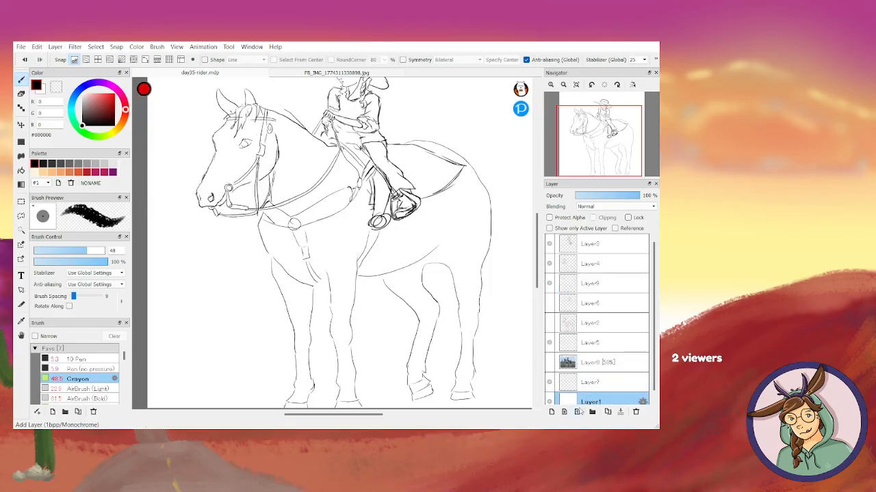
click(549, 344)
click(549, 283)
click(549, 263)
click(550, 244)
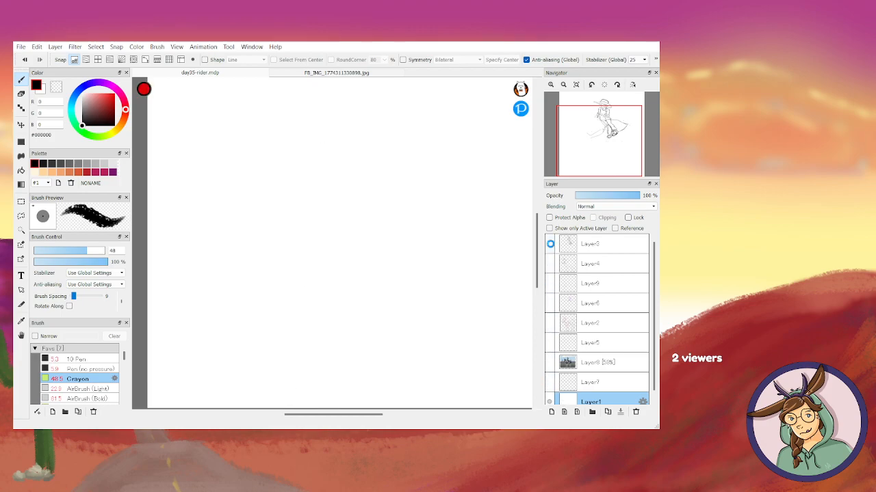
scroll(652, 329, down, 1)
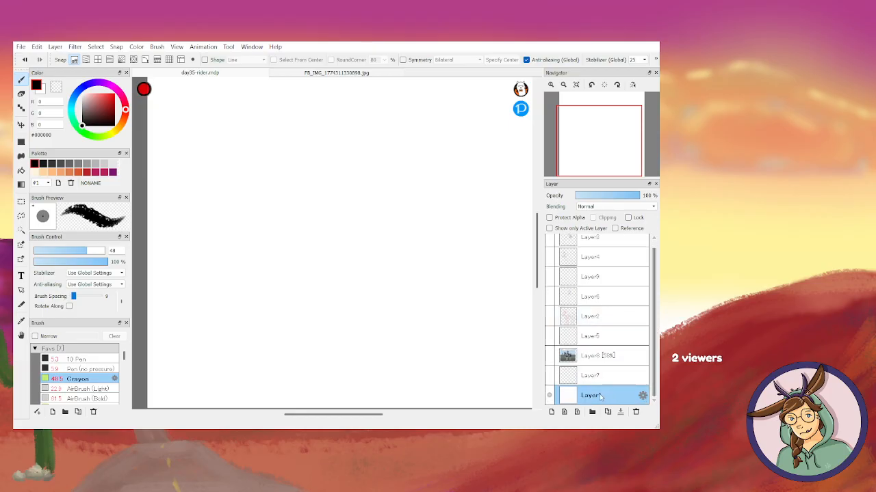
Fill Layer1 with the pale yellow #F3E5B3 using the Bucket tool
click(115, 135)
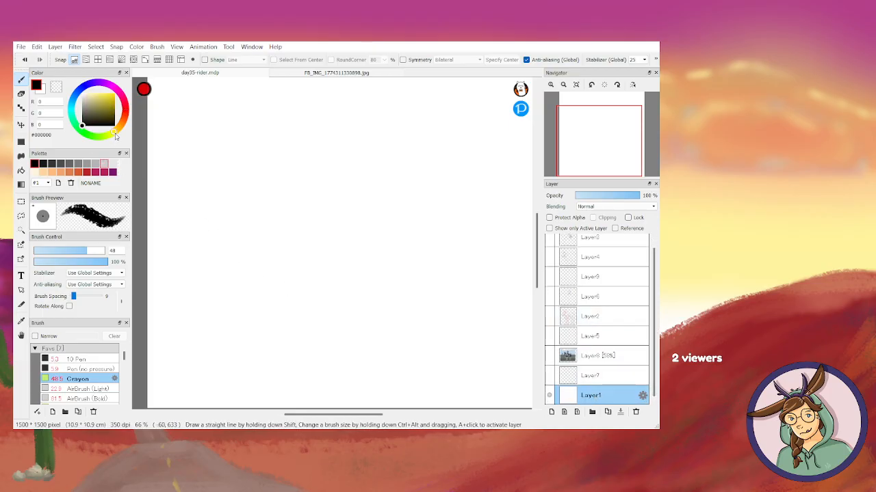
click(97, 99)
click(116, 134)
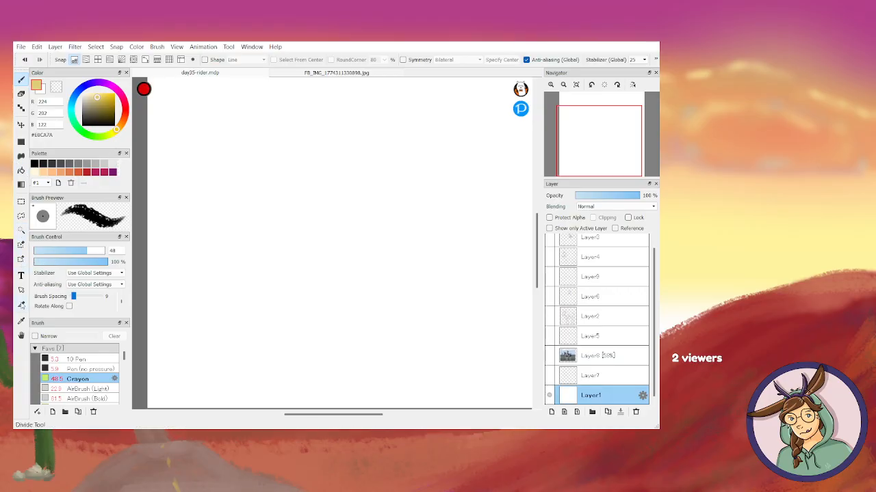
click(21, 171)
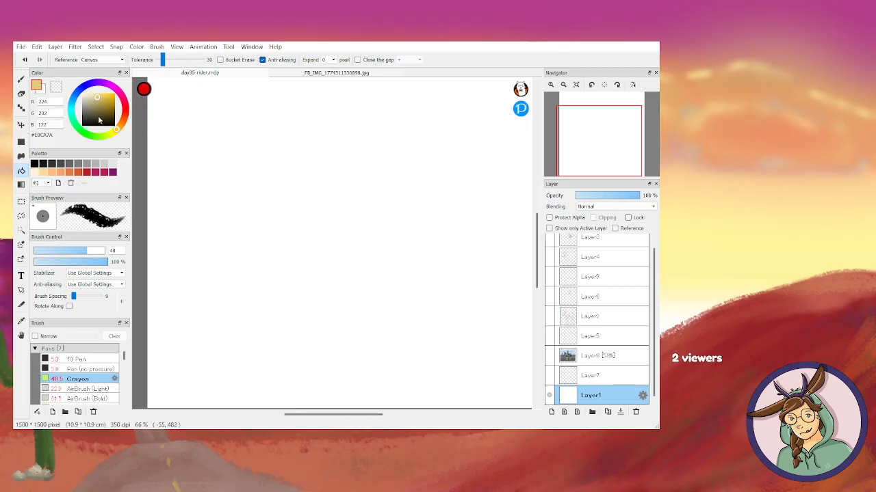
click(92, 97)
click(408, 346)
Hide the yellow Layer1 and show the horse line art on Layer4
click(550, 397)
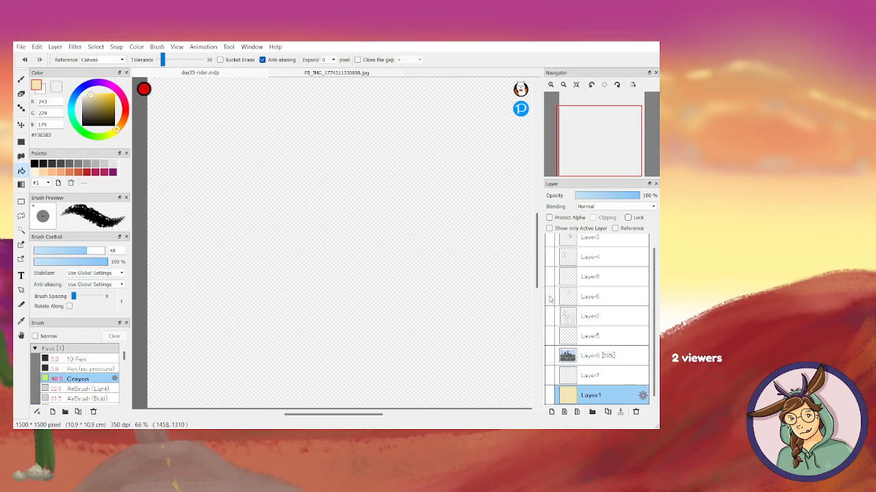
click(549, 257)
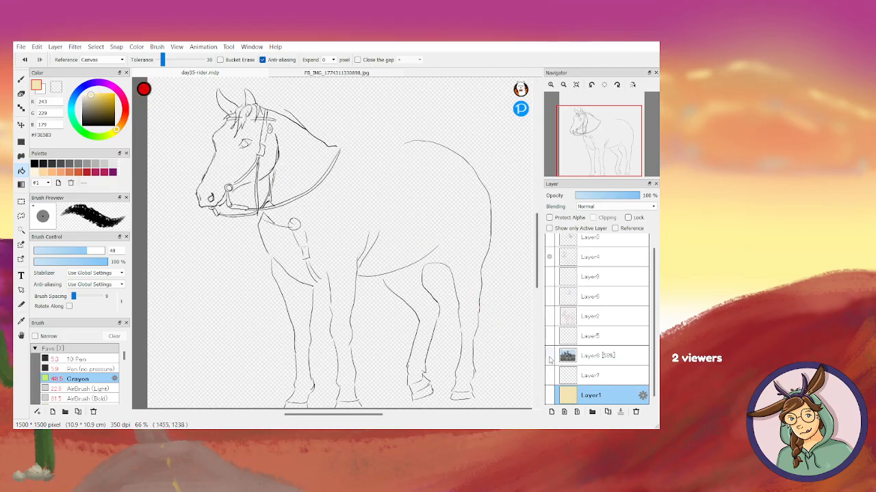
click(604, 262)
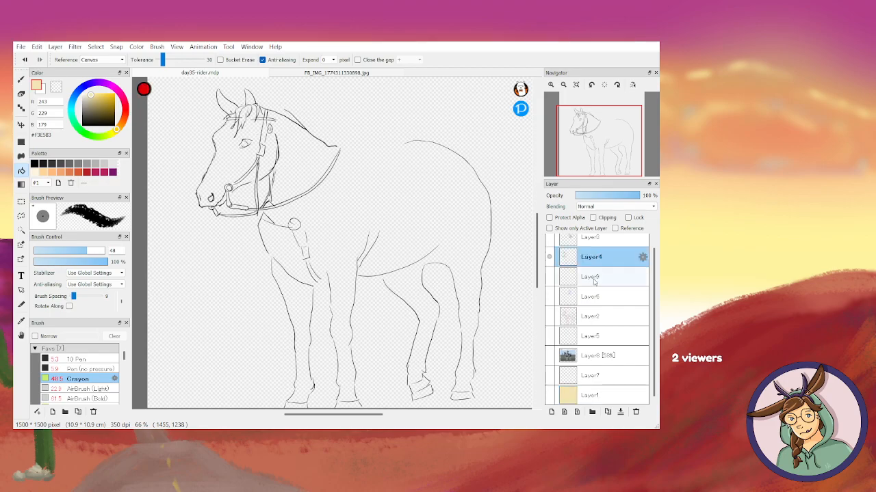
click(593, 278)
Delete Layer7 and move the yellow Layer1 above the reference photo layer
click(592, 378)
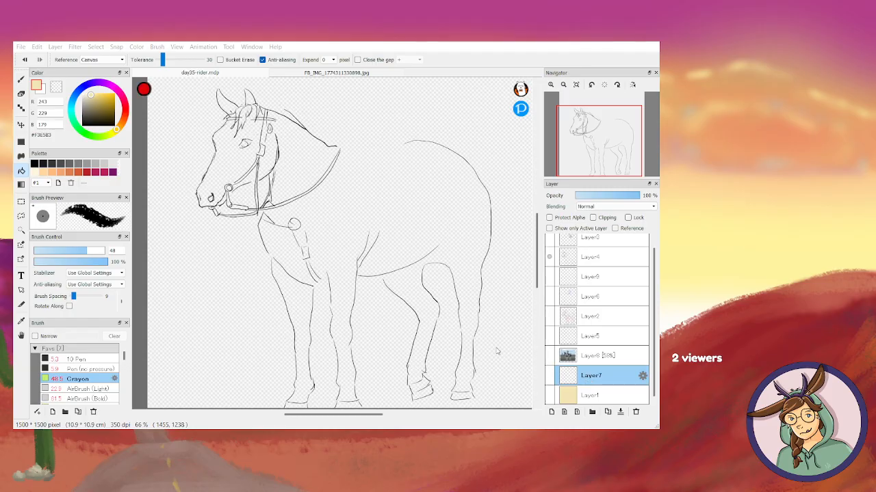
click(636, 411)
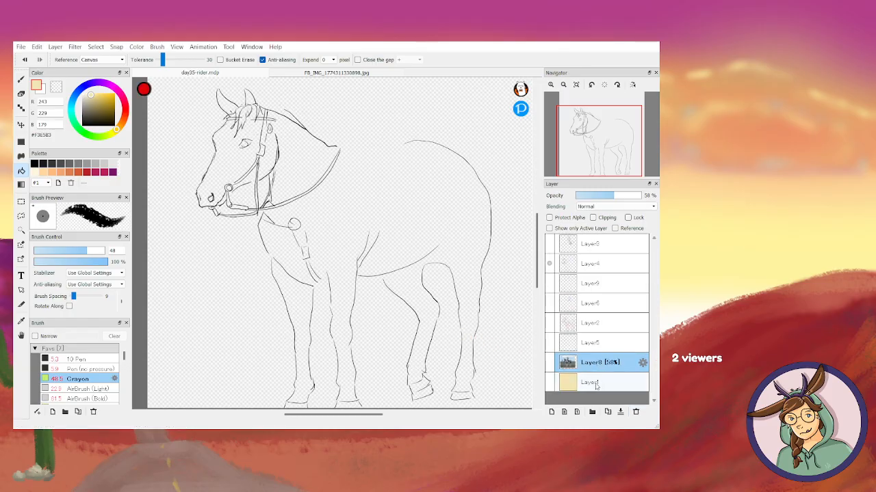
drag(596, 384, 595, 357)
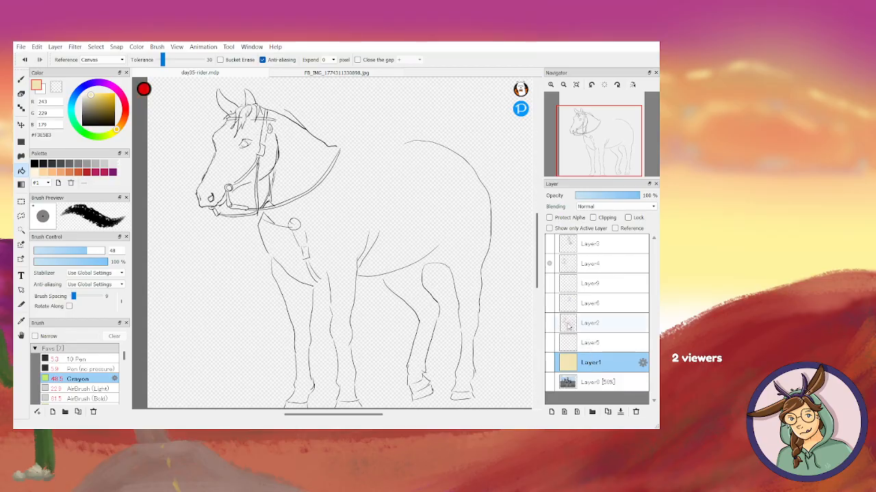
Merge Layer6 down into Layer2 and delete Layer5
click(591, 324)
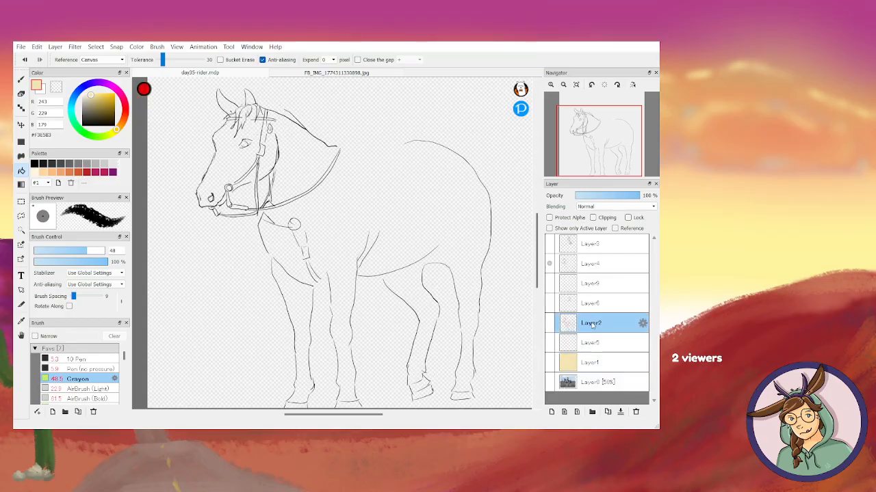
click(596, 287)
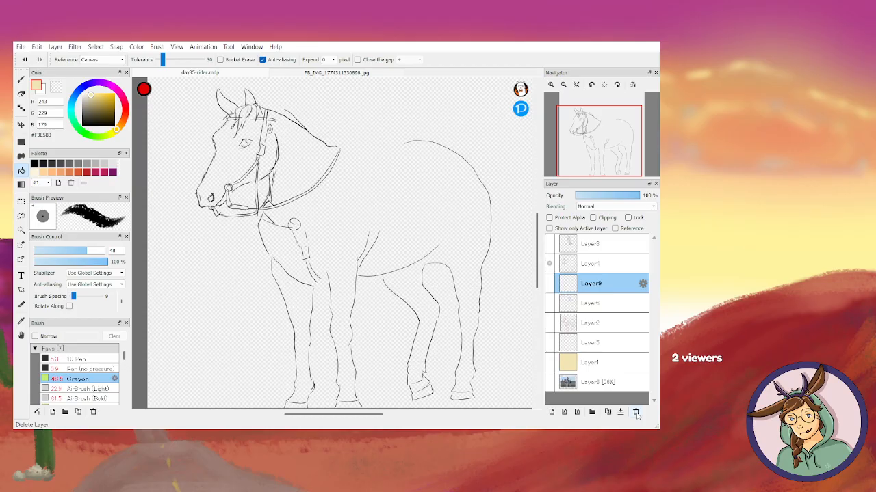
click(588, 306)
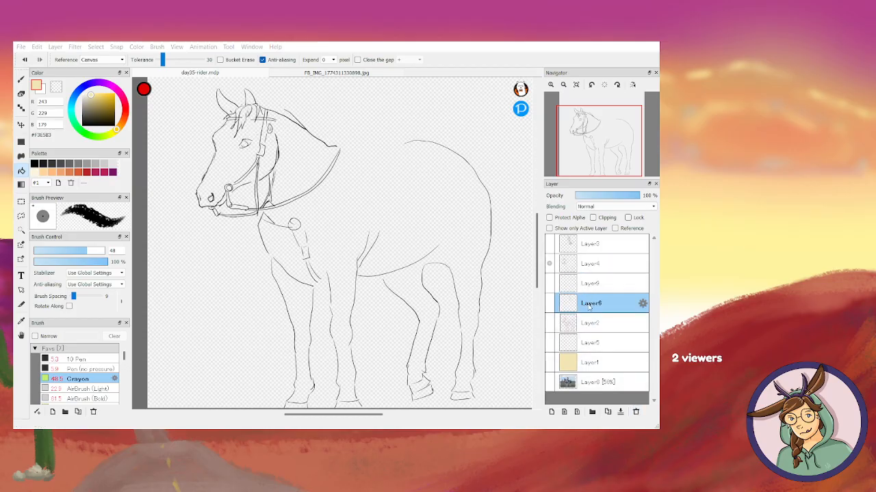
click(435, 341)
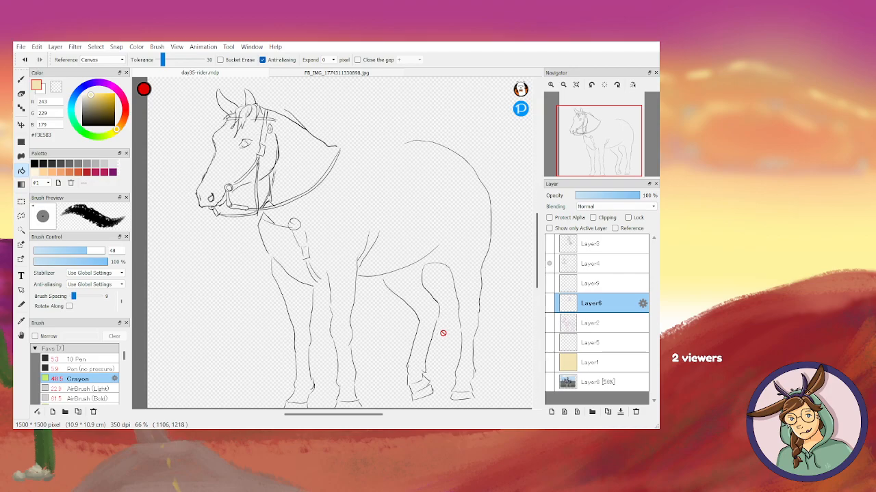
click(623, 413)
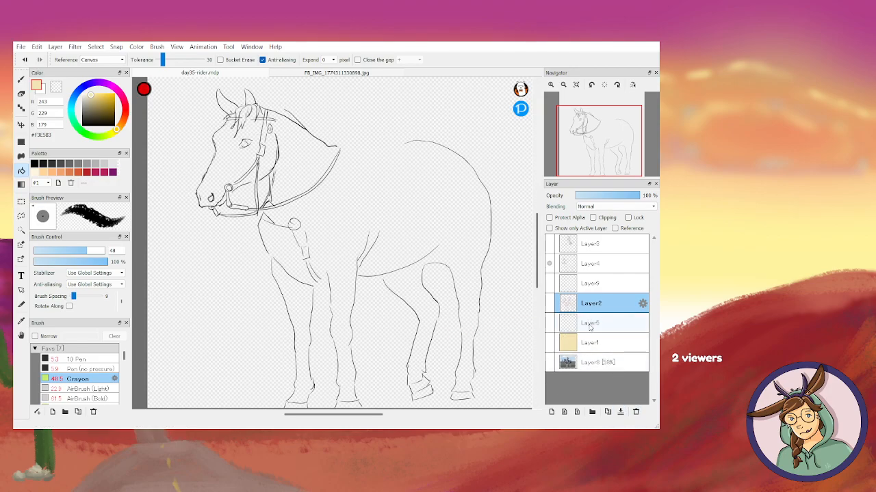
click(590, 328)
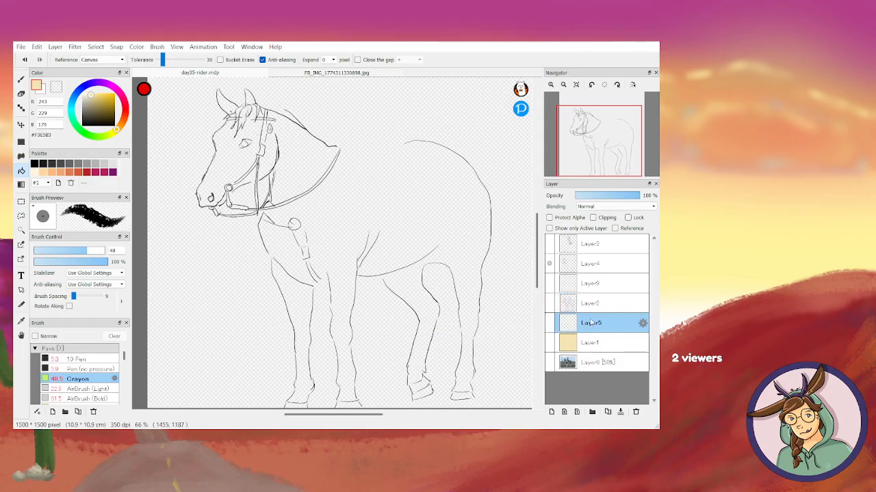
click(635, 410)
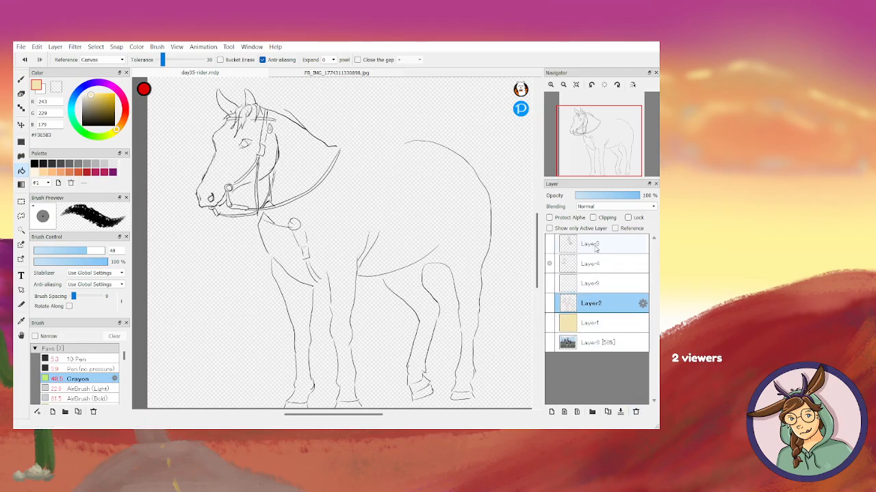
Move the yellow Layer1 below the reference photo layer and show the rider line art on Layer3
click(586, 328)
drag(588, 331, 586, 351)
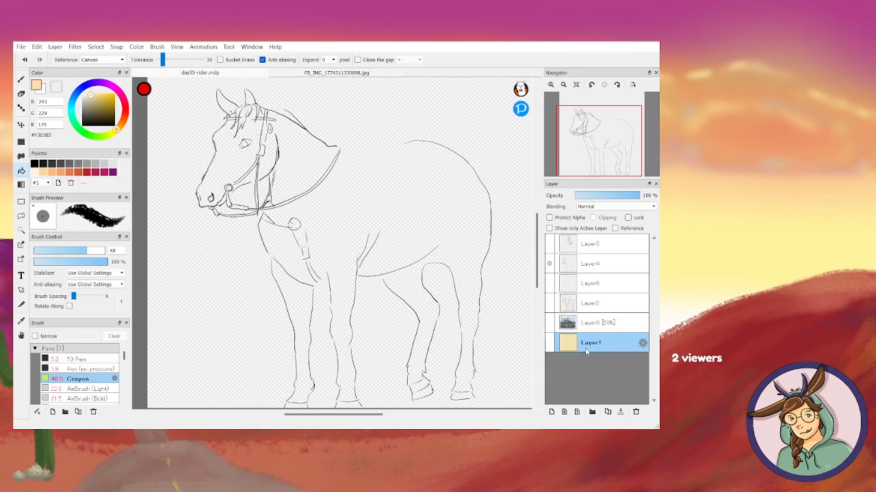
click(551, 246)
click(549, 248)
click(550, 245)
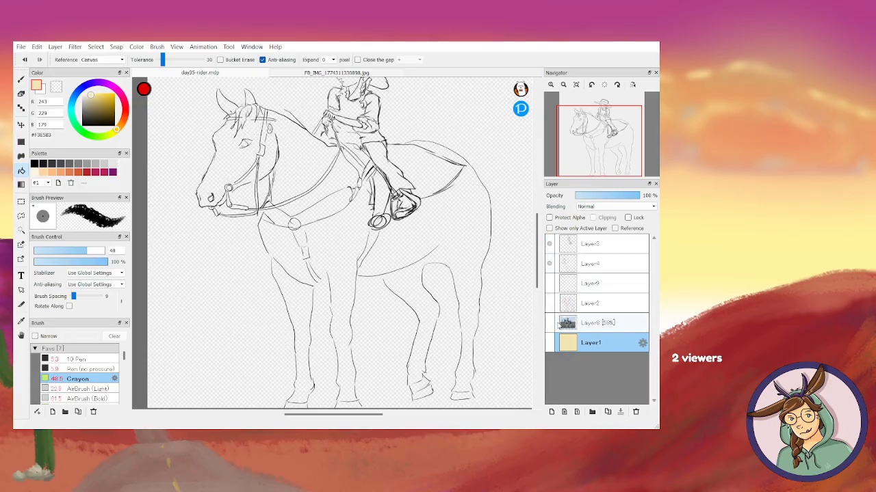
click(550, 324)
click(548, 325)
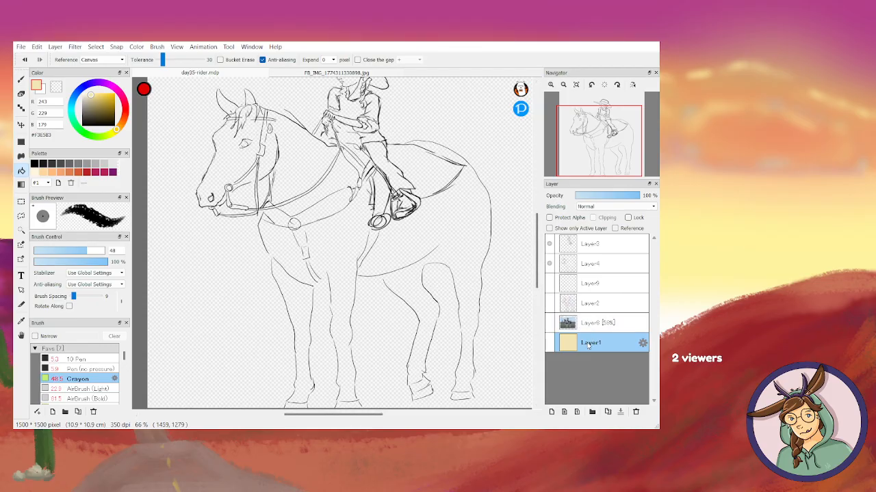
Delete the yellow Layer1 and the empty Layer9
click(636, 411)
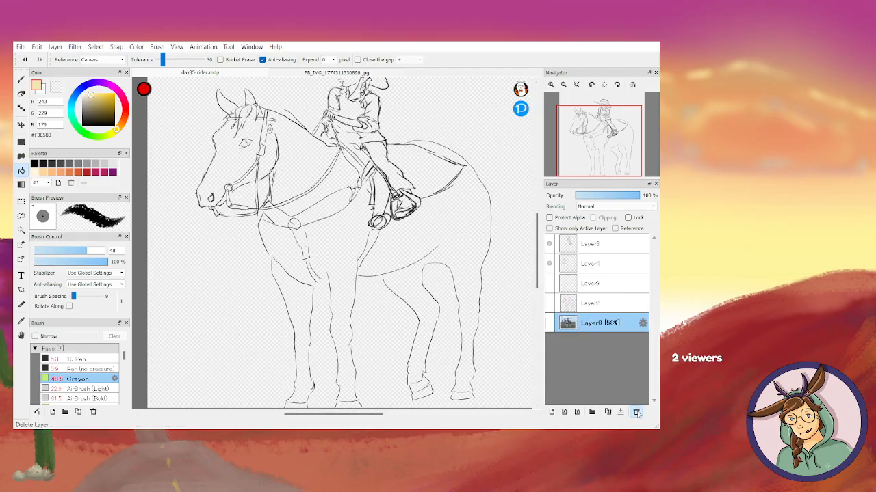
click(591, 270)
click(592, 287)
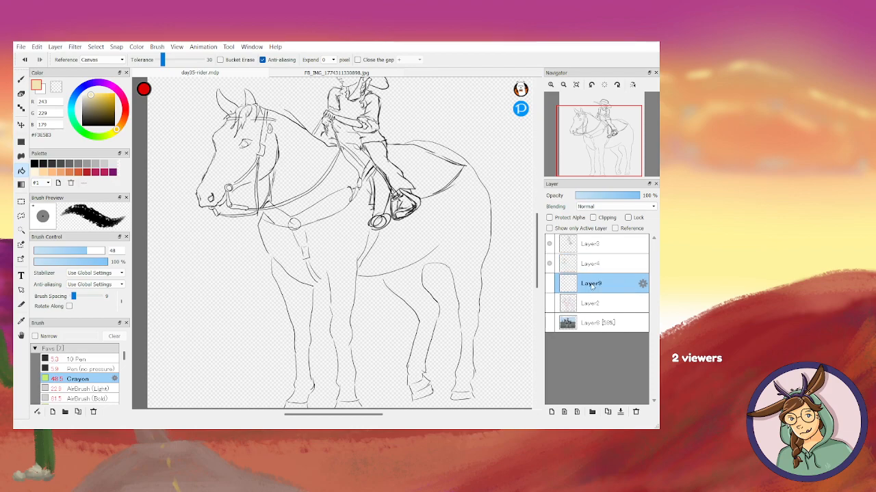
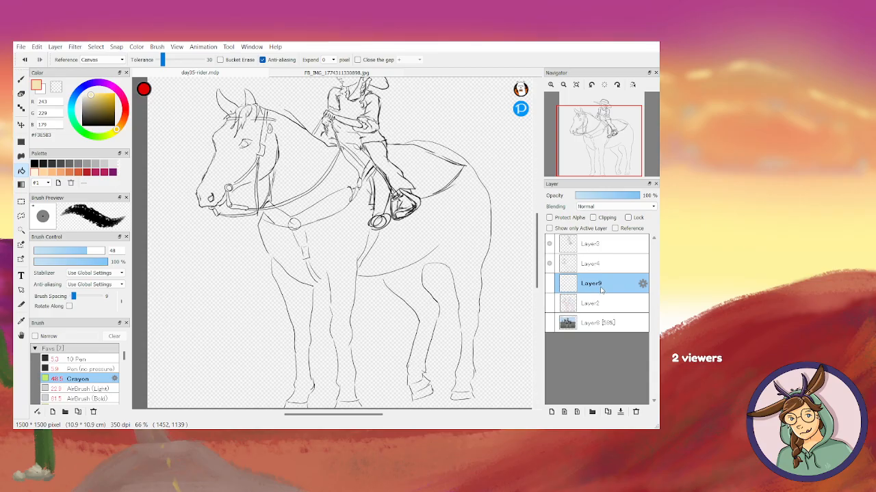
click(635, 412)
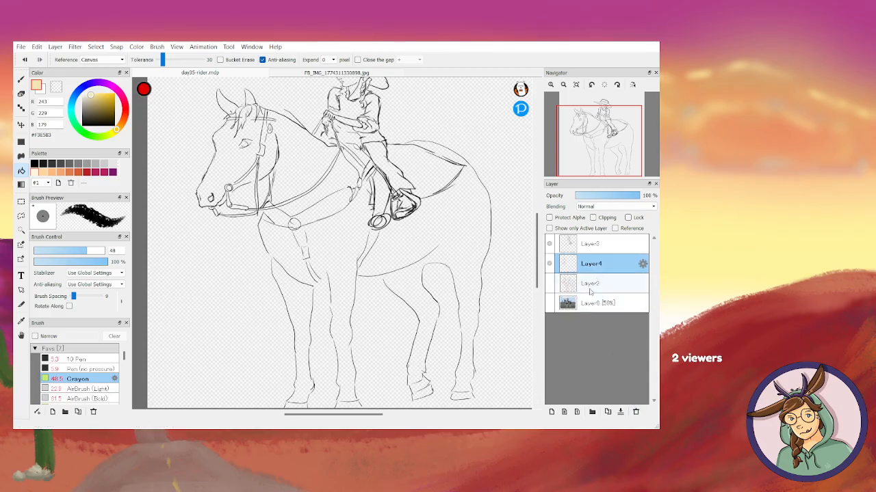
Add a new layer directly above the reference photo layer, try filling it with pale yellow #F3E5B3 around the line art, and undo the fill
click(586, 305)
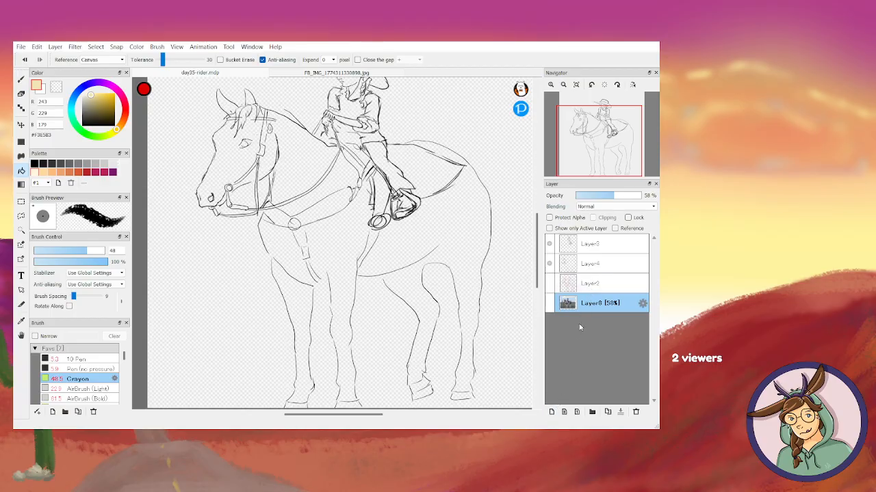
click(551, 413)
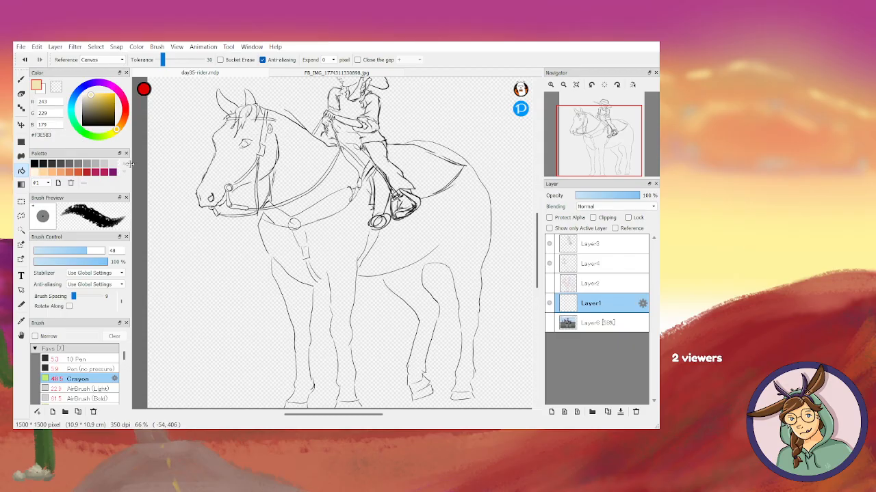
click(187, 205)
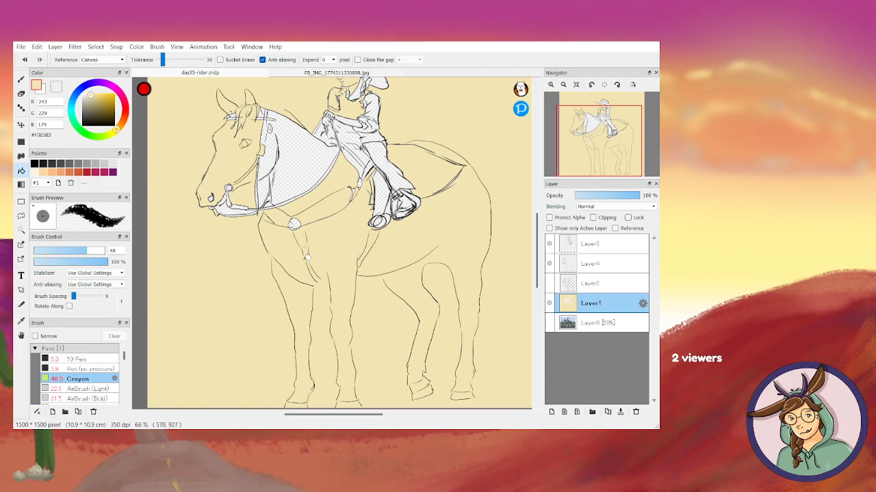
click(26, 60)
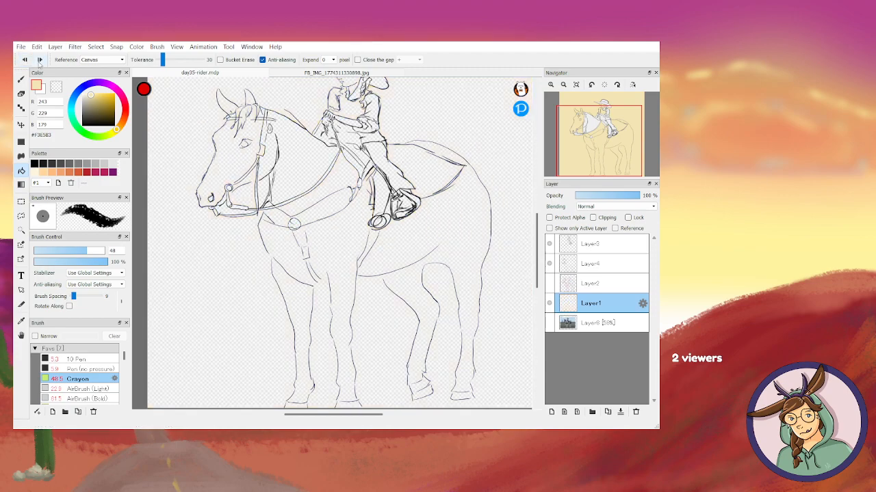
Hide the line art on Layer4 and Layer3 and fill all of the new Layer1 with pale yellow #F3E5B3
click(548, 264)
click(548, 244)
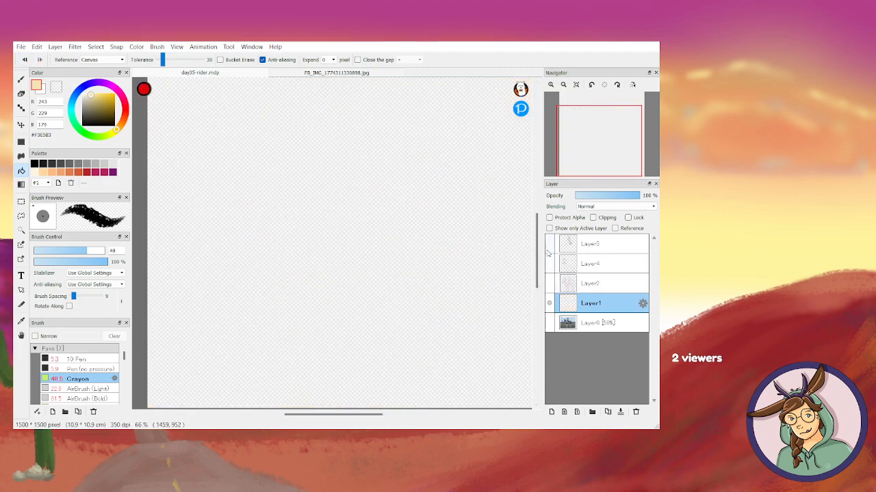
click(352, 301)
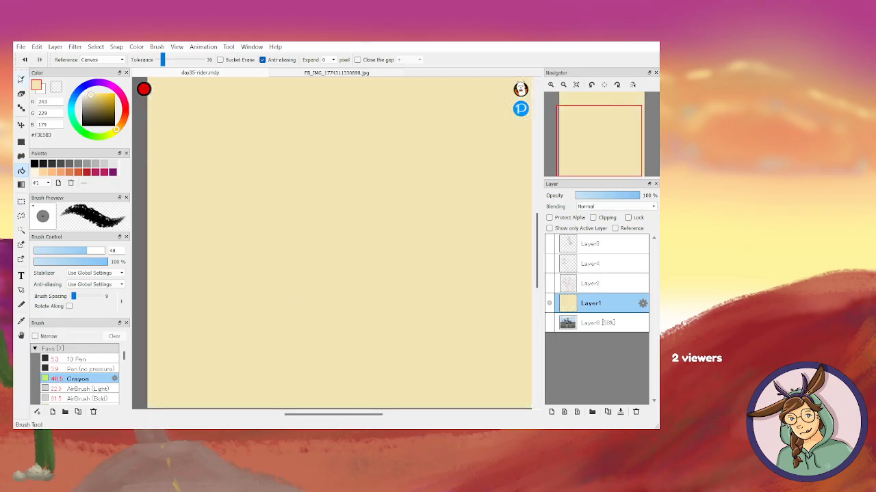
Switch to the Brush tool and show the line art on Layer4 and Layer3 again
key(b)
click(549, 263)
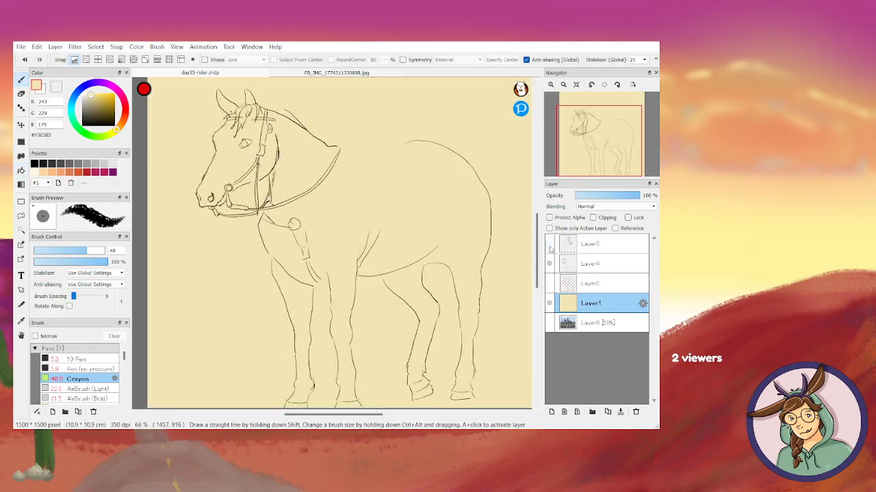
click(549, 244)
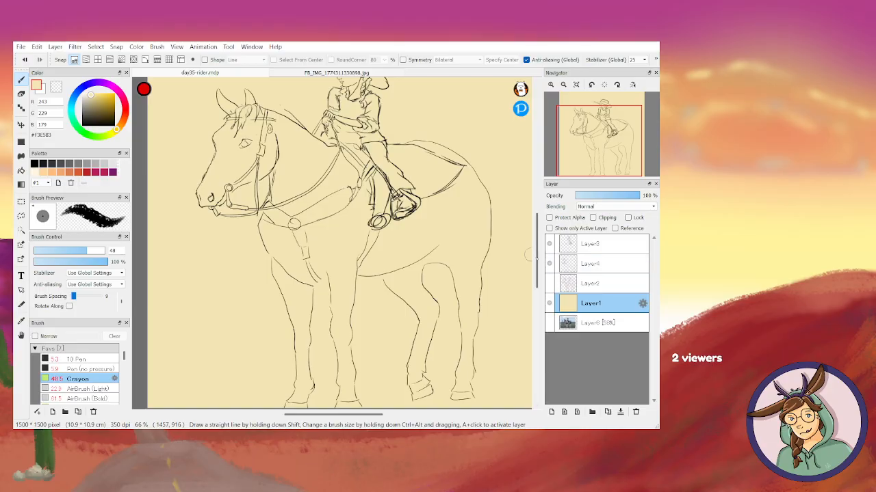
Set the drawing color to white #FFFFFF and move the yellow Layer1 above Layer2
scroll(538, 254, up, 3)
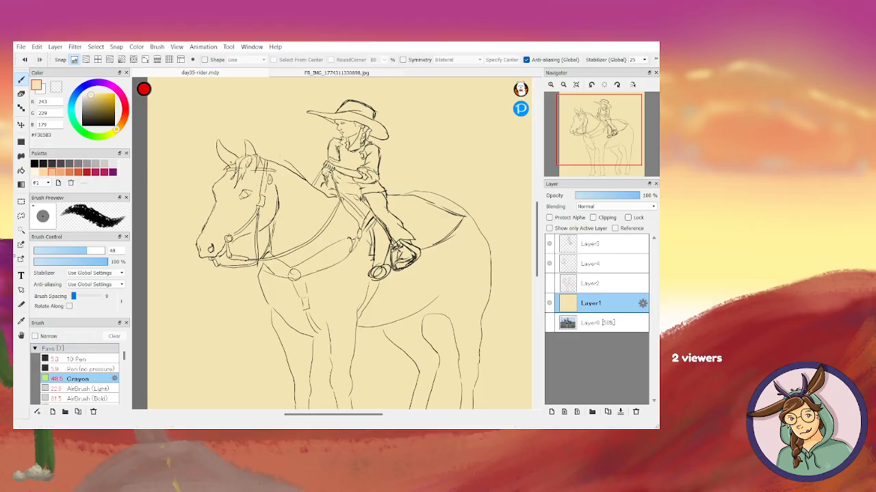
click(41, 93)
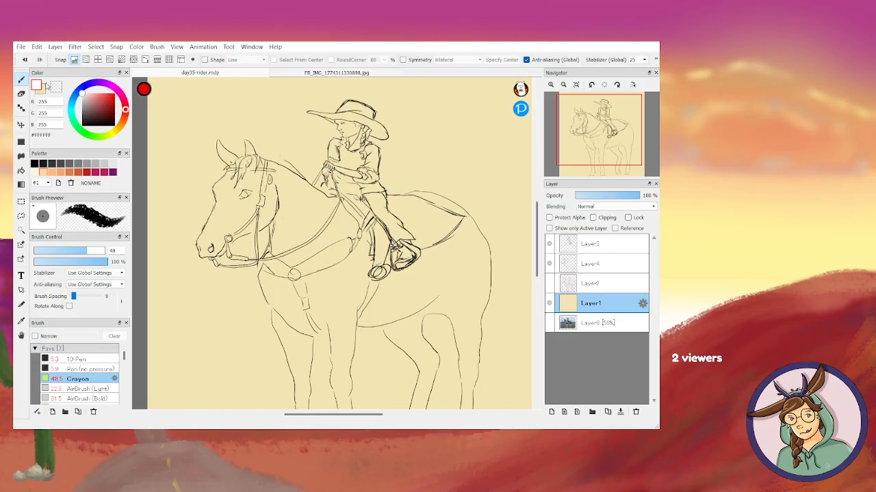
key(ctrl+plus)
key(ctrl+plus)
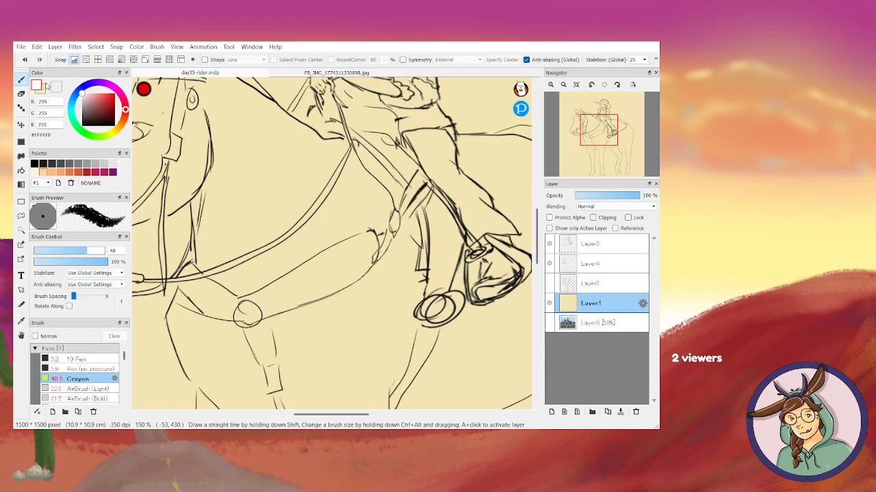
drag(332, 414, 300, 414)
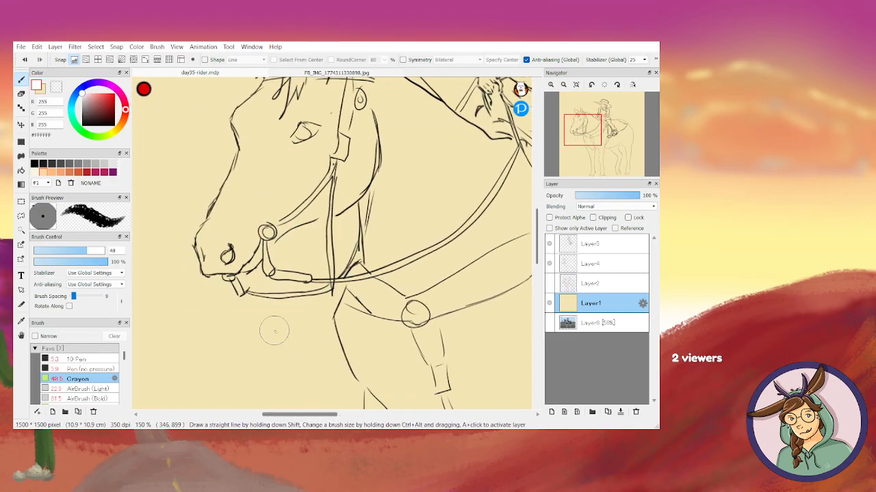
drag(587, 303, 587, 280)
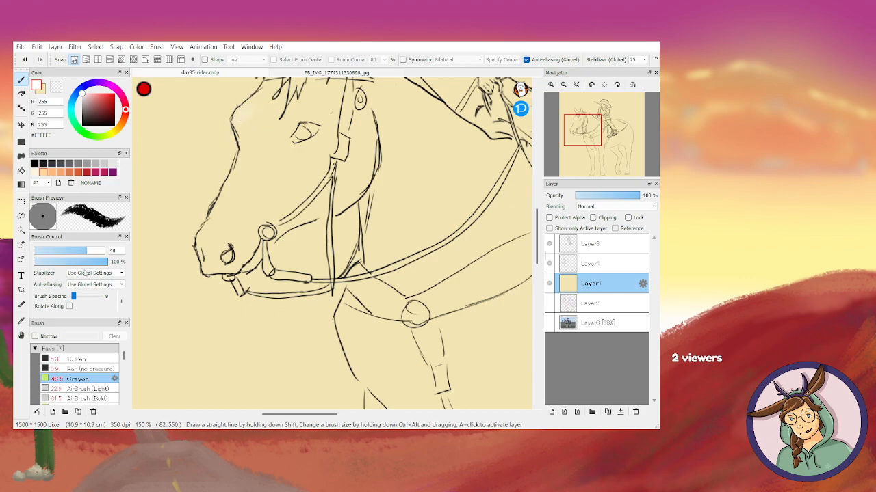
Try white Crayon strokes down the front of the horse's face on the yellow Layer1 and undo them
mouse_move(224, 145)
mouse_down()
mouse_move(245, 116)
mouse_move(256, 161)
mouse_move(246, 141)
mouse_move(242, 199)
mouse_up()
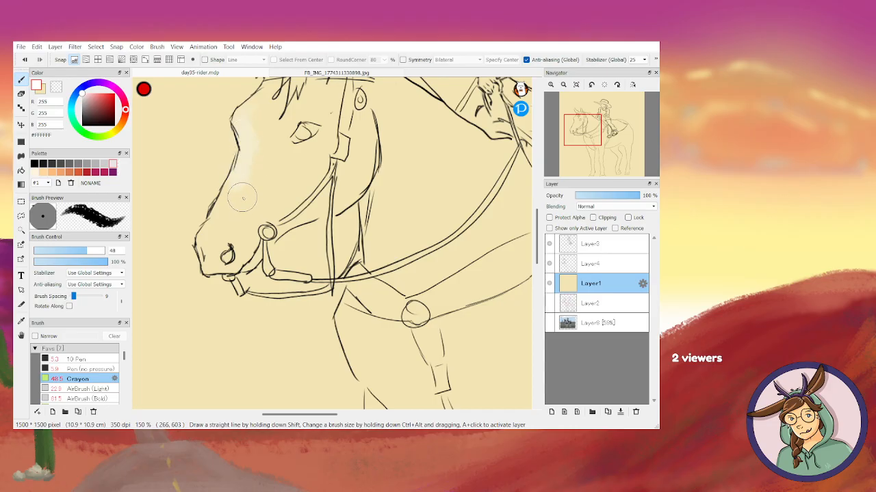
click(26, 61)
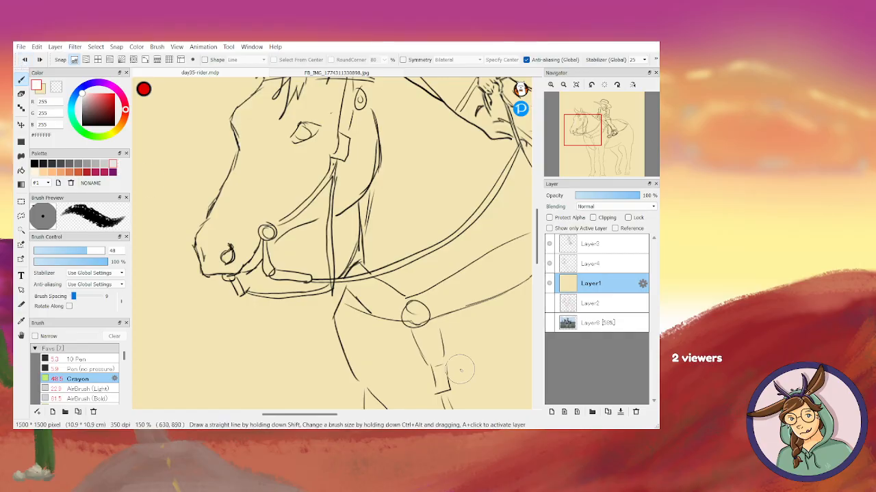
Add a new layer above the yellow Layer1, test white Crayon strokes on the horse's forehead there, and undo them
click(551, 413)
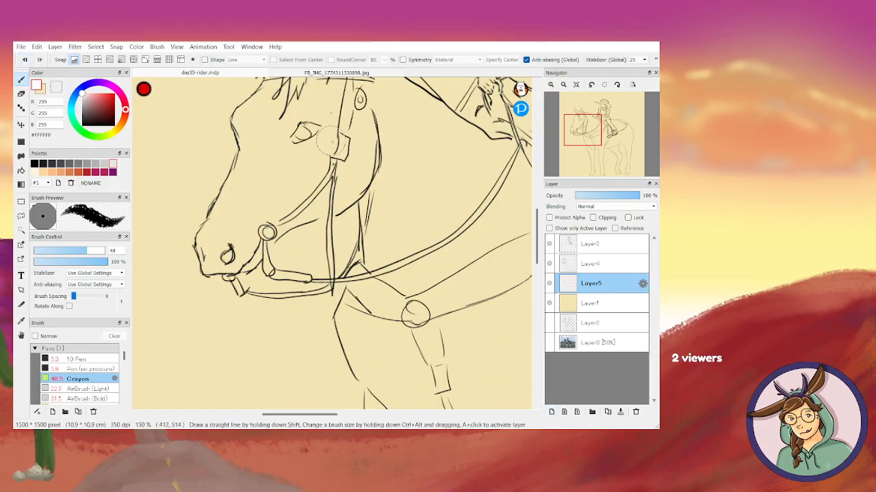
mouse_move(249, 113)
mouse_down()
mouse_move(240, 130)
mouse_move(235, 116)
mouse_move(251, 142)
mouse_up()
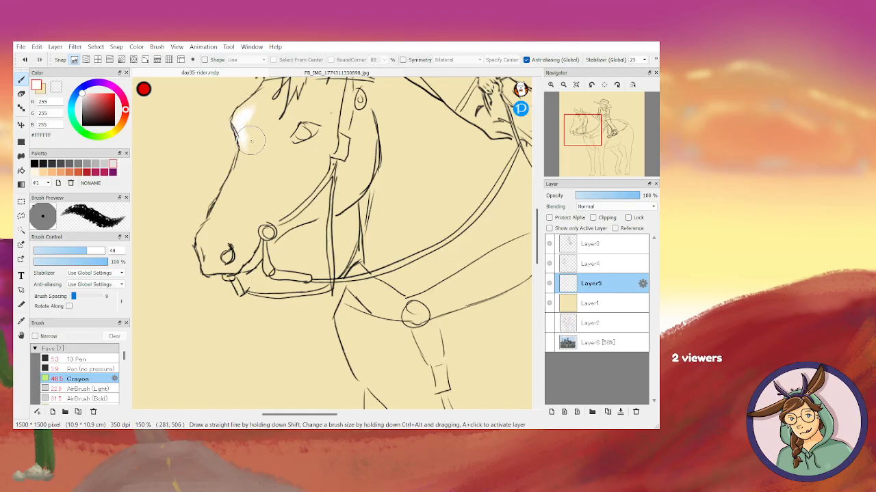
click(25, 60)
click(25, 60)
click(26, 60)
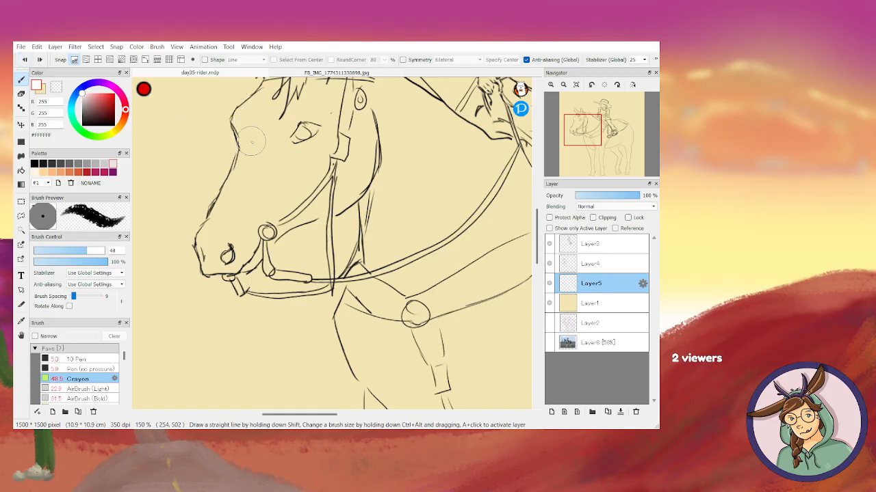
Paint loose white Crayon strokes over the horse's face, muzzle, cheek and neck on Layer5
mouse_move(275, 97)
mouse_down()
mouse_move(225, 195)
mouse_move(225, 234)
mouse_move(221, 217)
mouse_move(203, 245)
mouse_move(223, 257)
mouse_move(211, 248)
mouse_move(224, 224)
mouse_move(238, 262)
mouse_move(250, 239)
mouse_move(242, 261)
mouse_move(217, 271)
mouse_move(205, 266)
mouse_move(212, 254)
mouse_move(248, 264)
mouse_up()
mouse_move(280, 227)
mouse_down()
mouse_move(263, 198)
mouse_move(275, 175)
mouse_move(270, 149)
mouse_move(274, 196)
mouse_move(247, 226)
mouse_move(258, 182)
mouse_move(246, 204)
mouse_move(240, 198)
mouse_move(243, 232)
mouse_up()
mouse_move(296, 220)
mouse_down()
mouse_move(308, 198)
mouse_move(282, 234)
mouse_move(317, 192)
mouse_move(314, 211)
mouse_move(355, 194)
mouse_move(373, 147)
mouse_up()
mouse_move(340, 205)
mouse_down()
mouse_move(369, 148)
mouse_move(341, 187)
mouse_move(340, 199)
mouse_move(360, 186)
mouse_move(370, 145)
mouse_move(376, 173)
mouse_move(365, 190)
mouse_move(377, 161)
mouse_up()
mouse_move(417, 96)
mouse_down()
mouse_move(503, 154)
mouse_move(439, 228)
mouse_move(466, 209)
mouse_move(395, 247)
mouse_up()
mouse_move(375, 216)
mouse_down()
mouse_move(372, 266)
mouse_move(419, 249)
mouse_move(390, 259)
mouse_move(397, 250)
mouse_move(366, 200)
mouse_move(402, 147)
mouse_move(385, 202)
mouse_move(394, 216)
mouse_move(434, 218)
mouse_move(455, 193)
mouse_move(438, 177)
mouse_move(410, 181)
mouse_move(390, 168)
mouse_move(398, 131)
mouse_move(416, 146)
mouse_move(429, 213)
mouse_move(446, 212)
mouse_move(442, 124)
mouse_move(460, 177)
mouse_move(415, 196)
mouse_up()
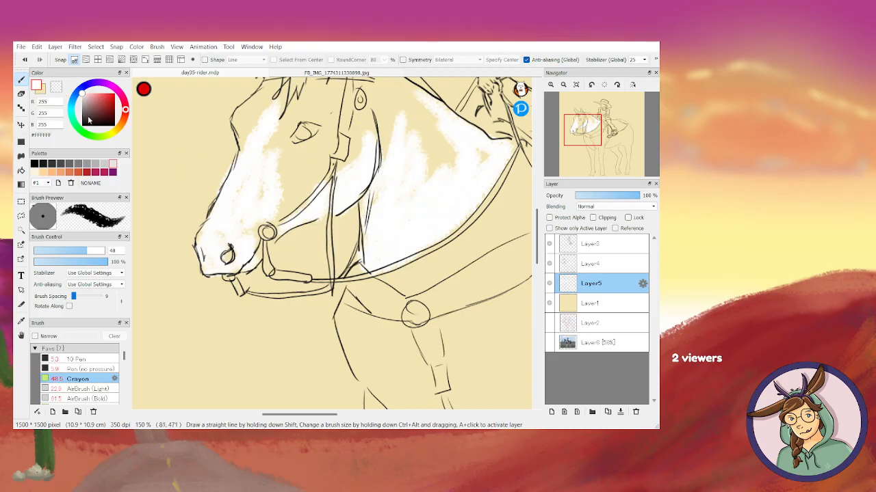
Set the drawing color to pale cream #F9F0D8 and paint light shading over the horse's muzzle on Layer5
mouse_move(125, 110)
mouse_down()
mouse_move(121, 124)
mouse_move(108, 122)
mouse_move(93, 99)
mouse_up()
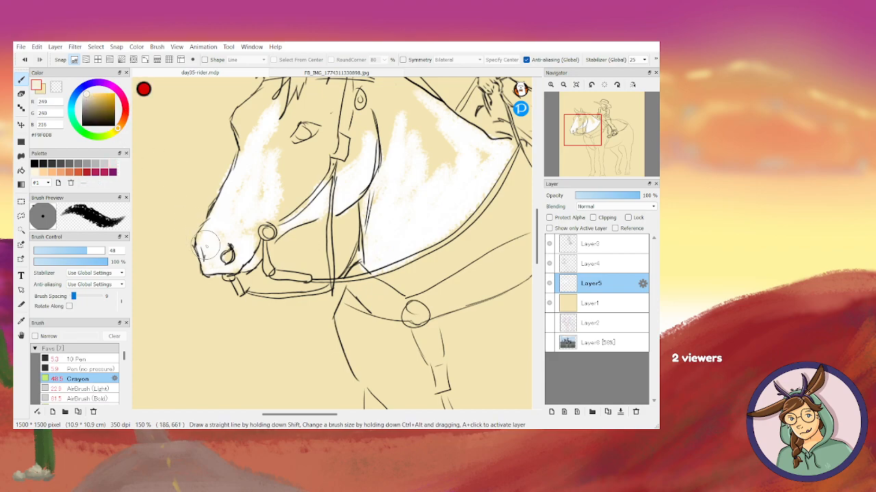
mouse_move(227, 254)
mouse_down()
mouse_move(202, 234)
mouse_move(210, 258)
mouse_move(206, 235)
mouse_move(226, 245)
mouse_move(228, 235)
mouse_move(244, 258)
mouse_up()
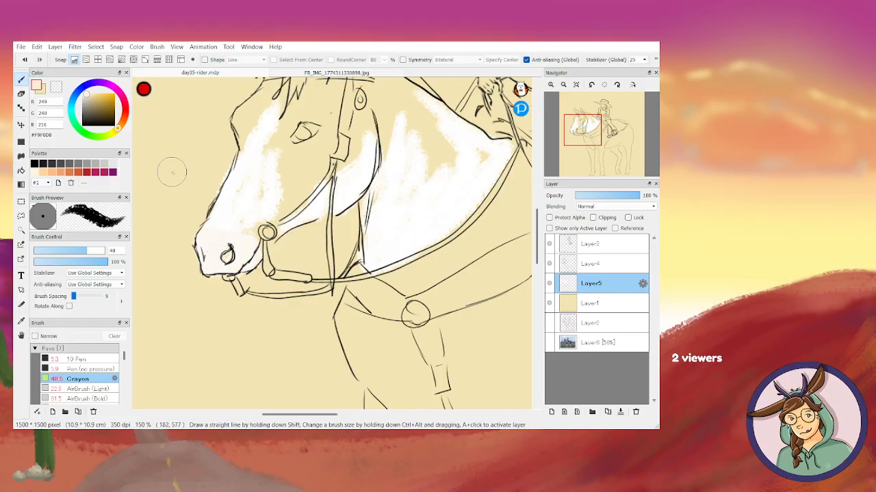
Set the drawing color to peach #F3C8B3 and tint the horse's muzzle with the Crayon brush on Layer5
click(42, 93)
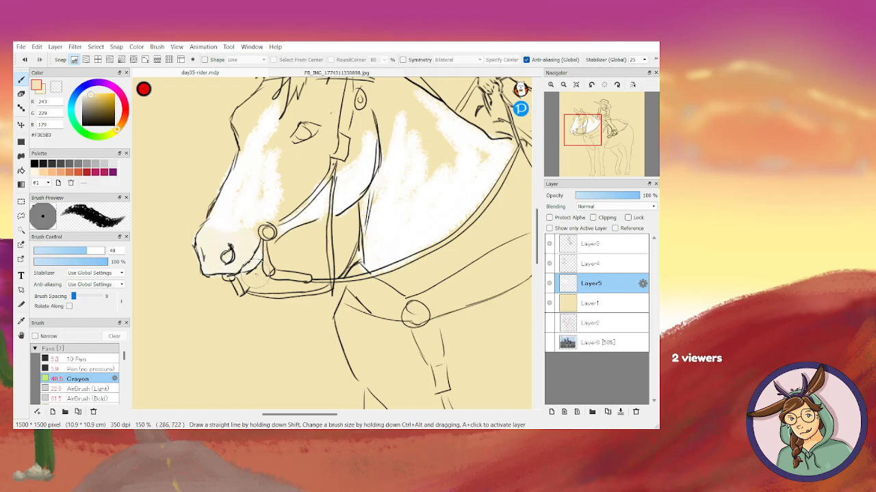
drag(123, 128, 123, 119)
mouse_move(204, 242)
mouse_down()
mouse_move(210, 271)
mouse_move(243, 262)
mouse_move(257, 244)
mouse_up()
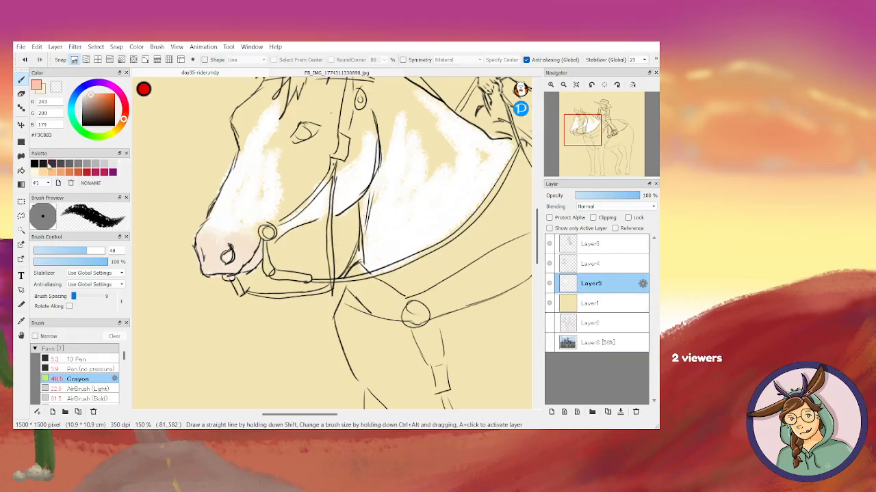
Paint a dark gray #343434 Crayon patch around the bit ring and erase the excess beyond the cheek strap
click(42, 92)
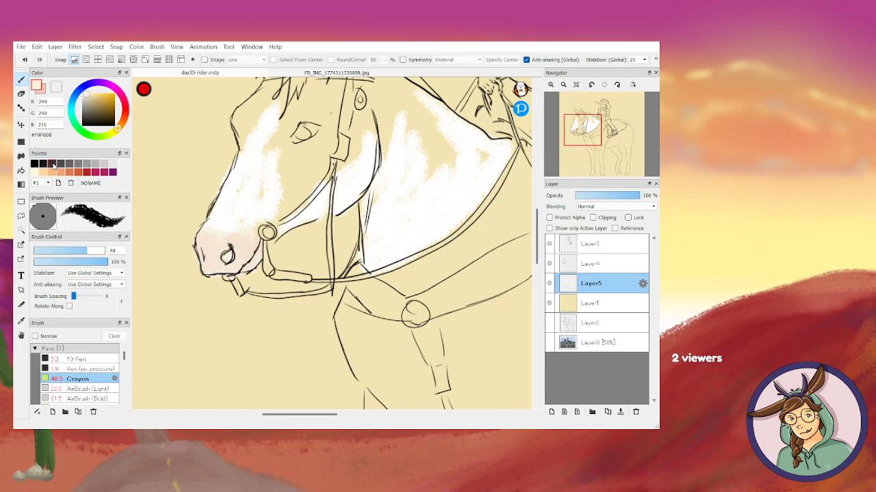
click(54, 166)
mouse_move(259, 218)
mouse_down()
mouse_move(242, 241)
mouse_move(247, 253)
mouse_move(270, 214)
mouse_move(252, 226)
mouse_move(253, 246)
mouse_move(261, 243)
mouse_up()
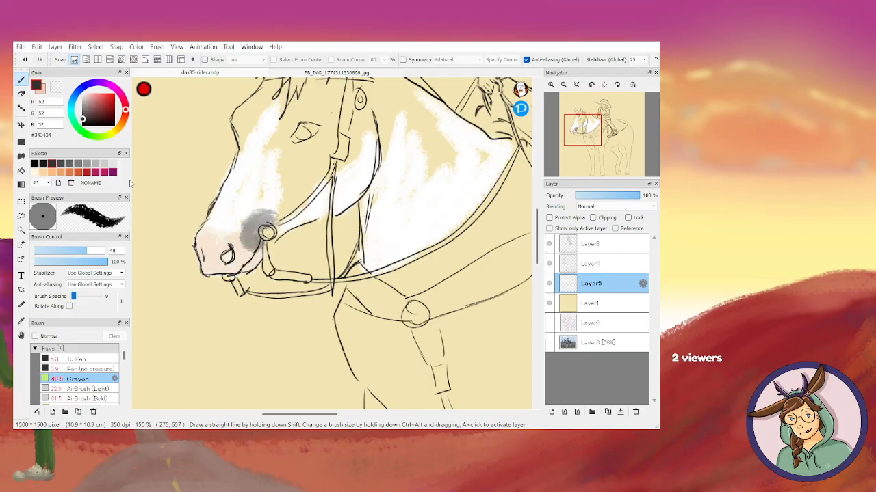
mouse_move(268, 233)
mouse_down()
mouse_move(273, 246)
mouse_move(277, 236)
mouse_up()
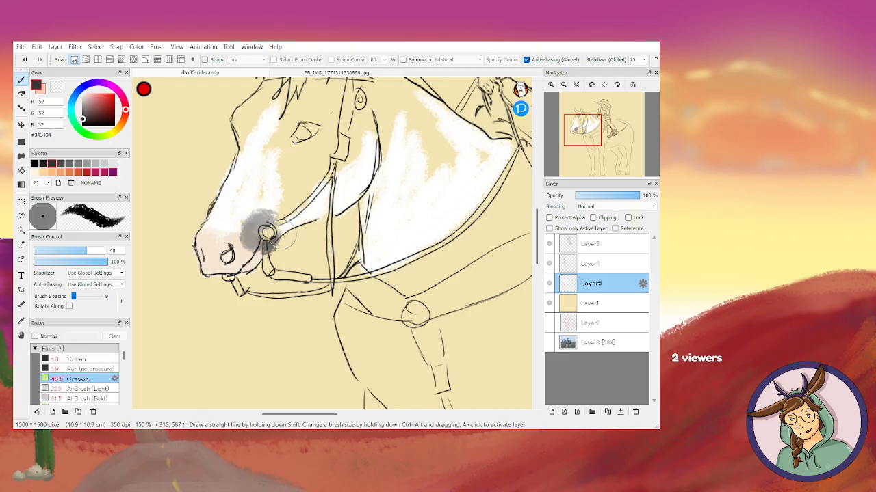
key(e)
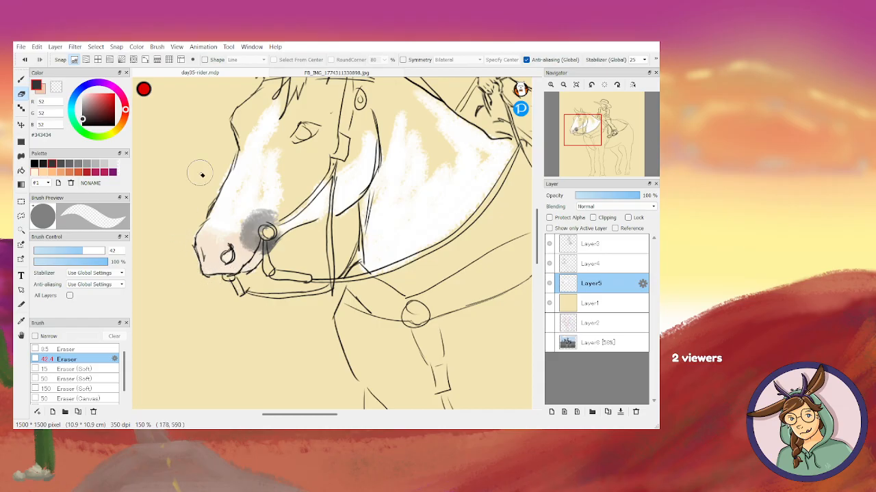
click(21, 80)
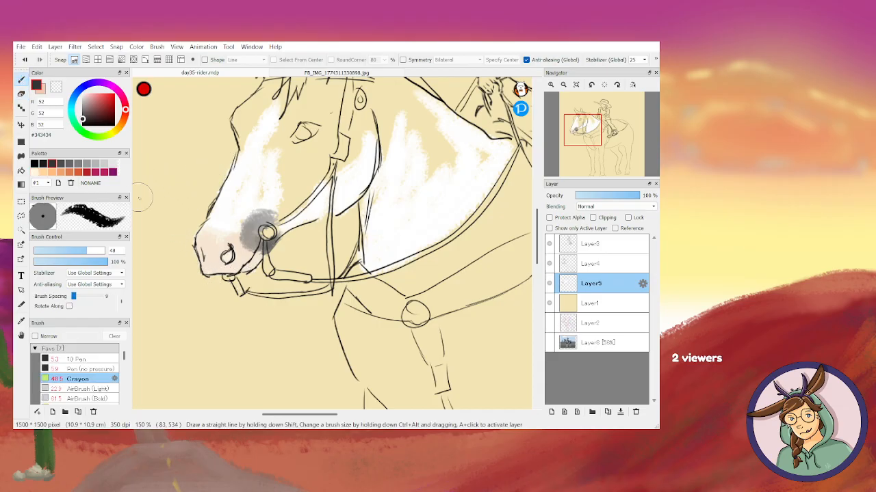
Try a dark gray Crayon stroke from the bit ring up the horse's cheek and undo it
mouse_move(286, 183)
mouse_down()
mouse_move(270, 205)
mouse_move(288, 171)
mouse_move(261, 206)
mouse_up()
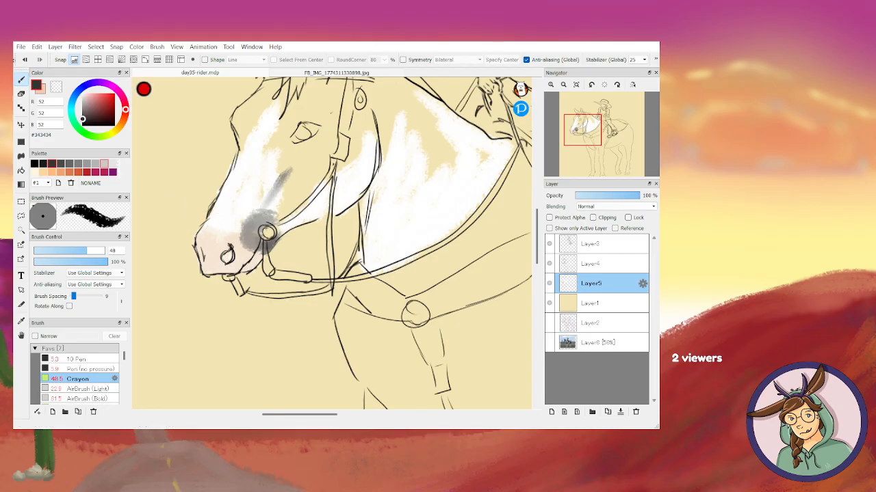
click(25, 60)
click(24, 60)
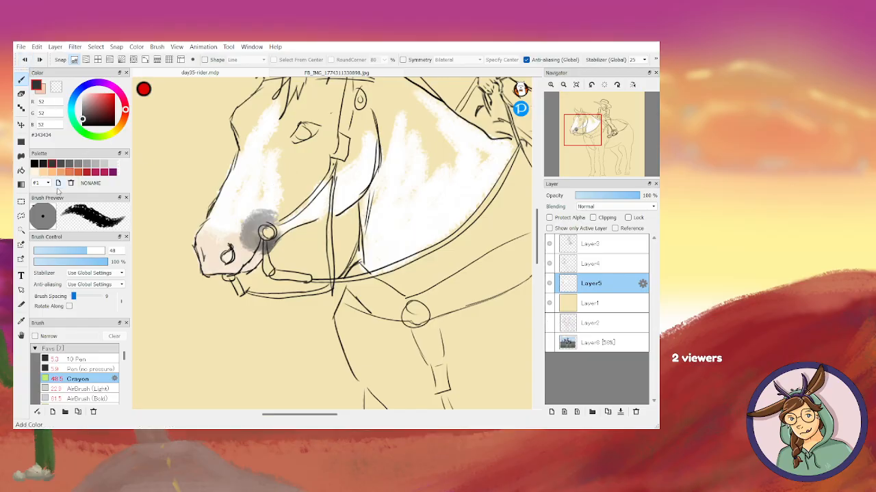
Set the color to reddish brown #89381F and paint the horse's cheek, jaw and the area around its eye
click(78, 172)
click(107, 110)
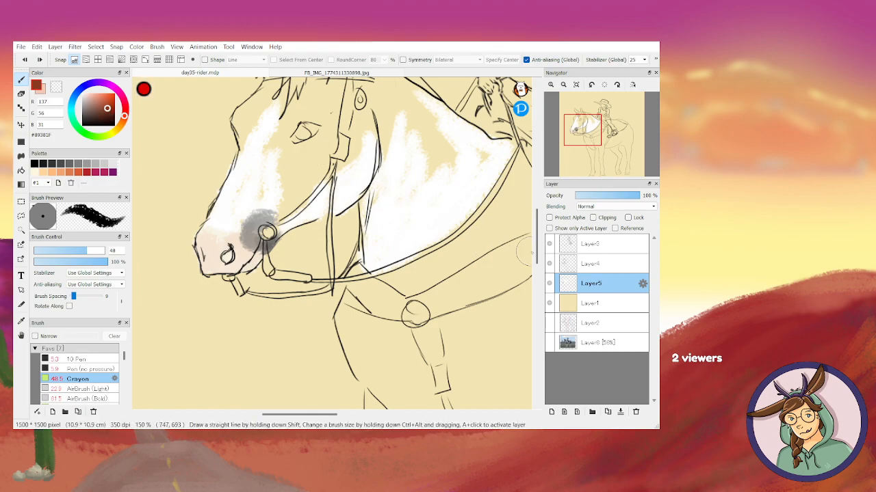
drag(537, 256, 537, 243)
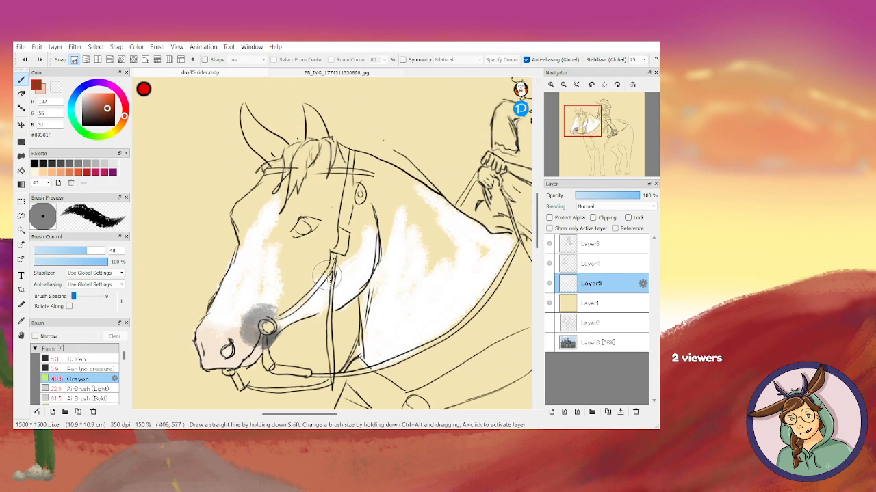
mouse_move(376, 220)
mouse_down()
mouse_move(369, 246)
mouse_move(366, 214)
mouse_move(349, 260)
mouse_move(321, 267)
mouse_move(317, 279)
mouse_move(296, 287)
mouse_move(289, 262)
mouse_move(282, 309)
mouse_move(297, 301)
mouse_move(282, 303)
mouse_move(318, 269)
mouse_up()
mouse_move(298, 220)
mouse_down()
mouse_move(284, 219)
mouse_move(287, 209)
mouse_move(294, 229)
mouse_move(287, 259)
mouse_move(287, 251)
mouse_move(277, 254)
mouse_move(331, 221)
mouse_move(318, 253)
mouse_move(328, 266)
mouse_move(335, 246)
mouse_up()
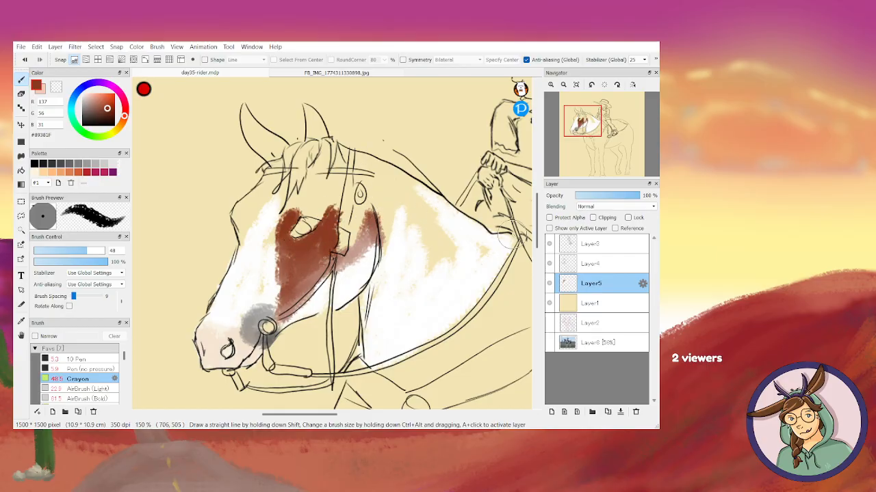
Extend the reddish brown over the rear cheek, forehead and both ears, keeping the blaze white
scroll(479, 239, up, 3)
mouse_move(357, 290)
mouse_down()
mouse_move(334, 335)
mouse_move(335, 312)
mouse_move(338, 332)
mouse_move(368, 284)
mouse_move(348, 329)
mouse_move(313, 357)
mouse_move(296, 301)
mouse_up()
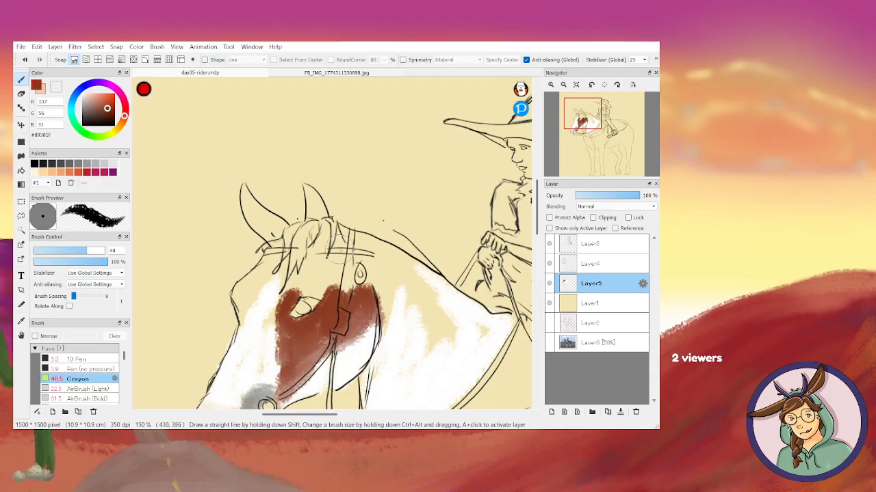
mouse_move(299, 260)
mouse_down()
mouse_move(280, 300)
mouse_move(315, 273)
mouse_move(332, 301)
mouse_move(326, 259)
mouse_move(342, 248)
mouse_move(324, 294)
mouse_move(300, 251)
mouse_move(310, 278)
mouse_move(301, 305)
mouse_move(243, 309)
mouse_move(267, 264)
mouse_move(240, 308)
mouse_move(236, 287)
mouse_move(247, 316)
mouse_move(277, 246)
mouse_move(273, 281)
mouse_move(295, 274)
mouse_move(288, 246)
mouse_move(321, 225)
mouse_move(321, 241)
mouse_move(343, 245)
mouse_move(370, 281)
mouse_up()
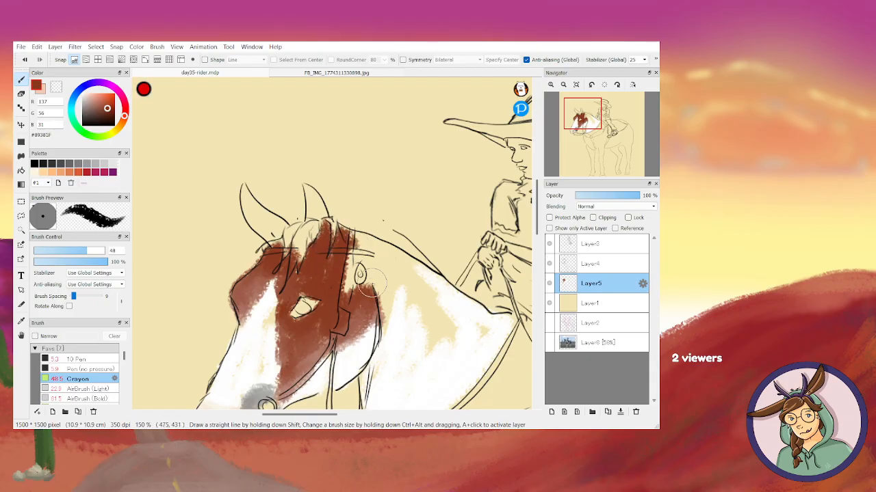
mouse_move(245, 186)
mouse_down()
mouse_move(268, 213)
mouse_move(246, 192)
mouse_move(248, 210)
mouse_move(283, 247)
mouse_move(265, 210)
mouse_move(292, 233)
mouse_move(303, 186)
mouse_move(310, 233)
mouse_move(310, 192)
mouse_move(324, 237)
mouse_up()
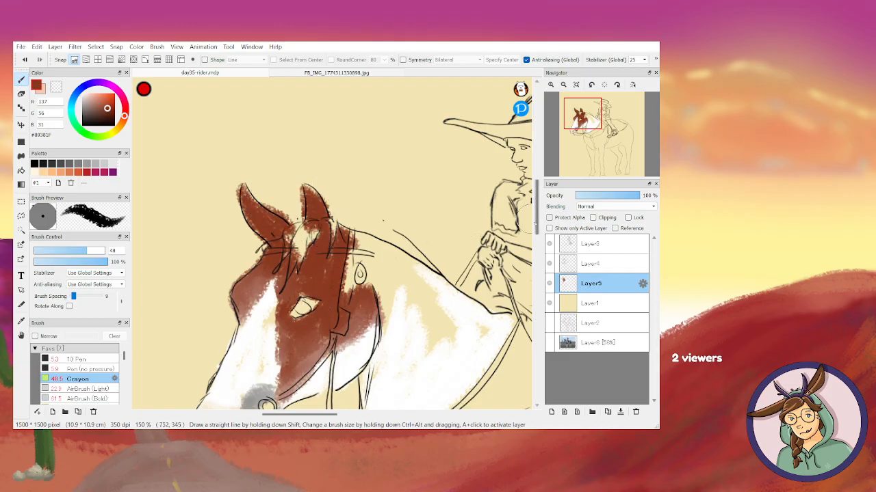
Change the drawing color to pale cream #F9EFC9 and shade the white blaze down the horse's face
scroll(531, 217, down, 1)
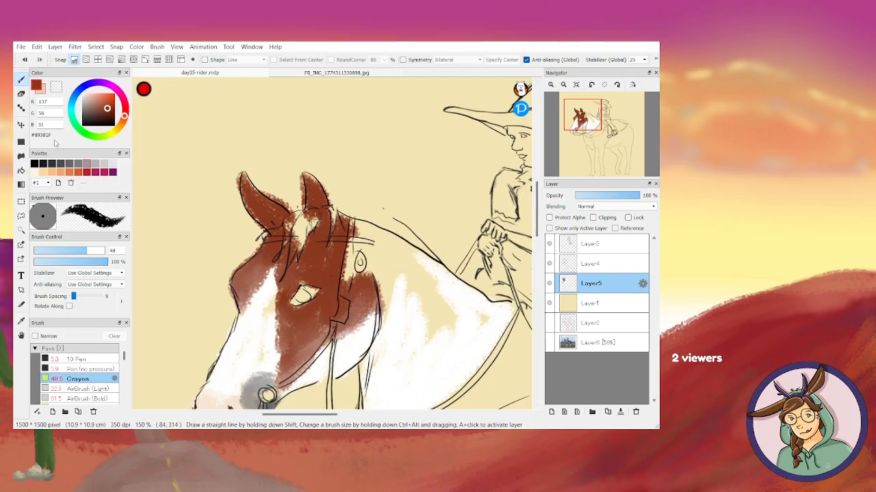
click(43, 95)
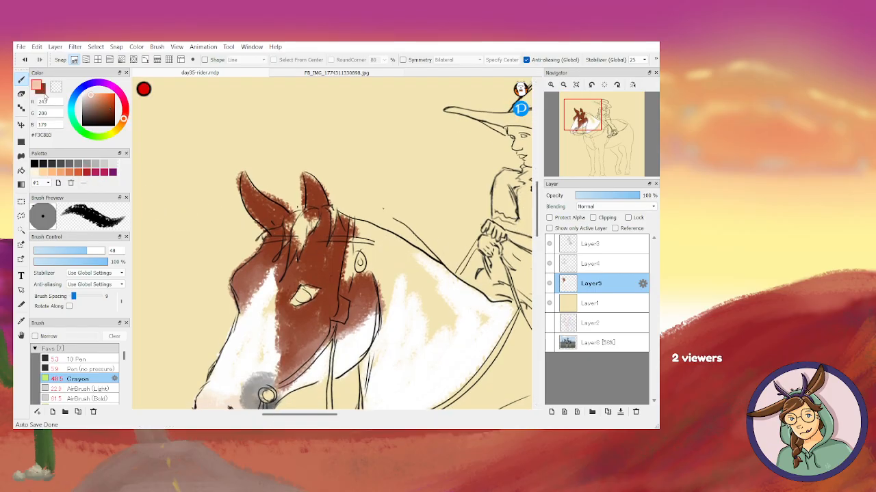
right_click(246, 319)
mouse_move(253, 315)
mouse_down()
mouse_move(272, 326)
mouse_move(273, 295)
mouse_move(263, 313)
mouse_move(271, 286)
mouse_move(264, 309)
mouse_up()
right_click(257, 315)
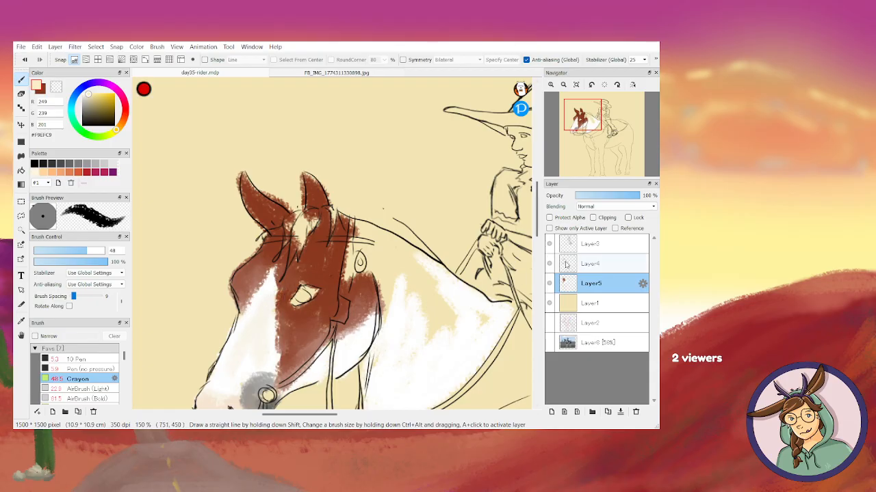
Hide Layer5, Layer4 and Layer3 so only the background layer shows
drag(539, 228, 538, 238)
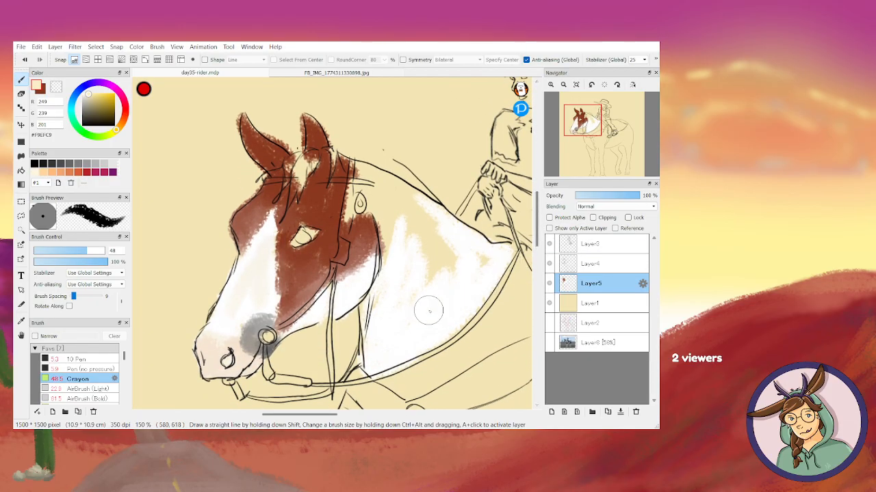
click(549, 283)
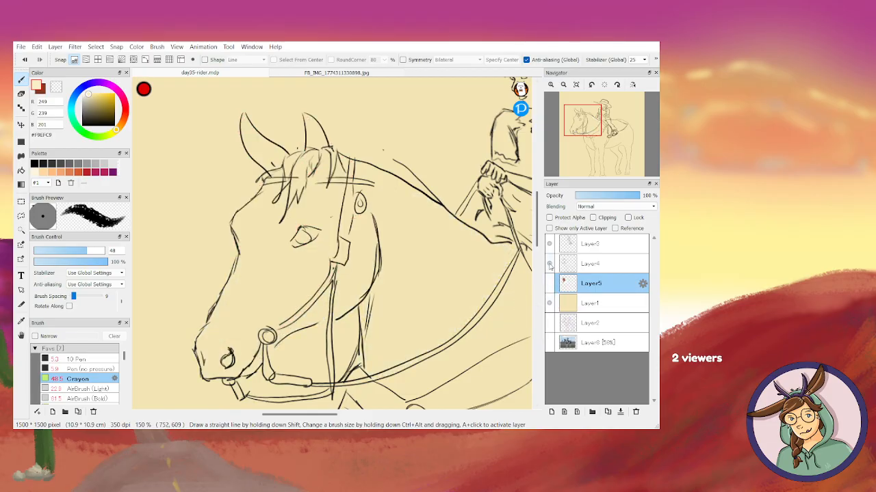
click(549, 264)
click(550, 244)
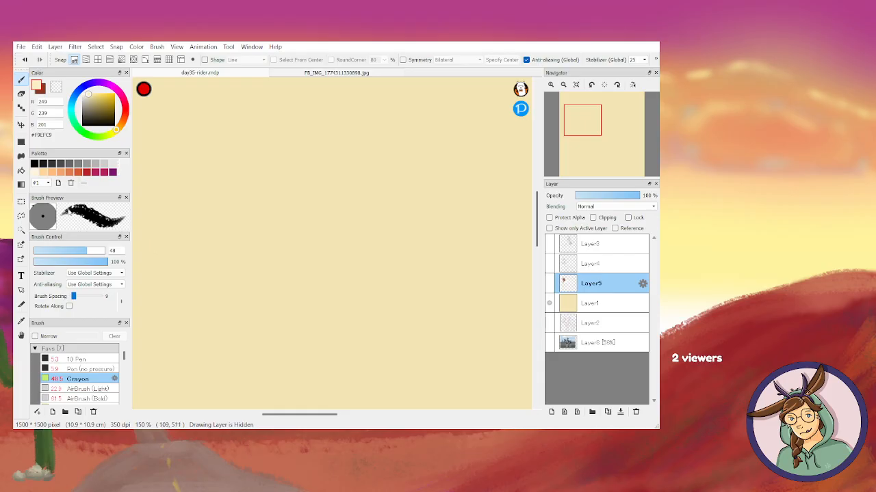
Fill the background on Layer1 with light blue #C9E1F9 using the Bucket tool
key(g)
click(75, 100)
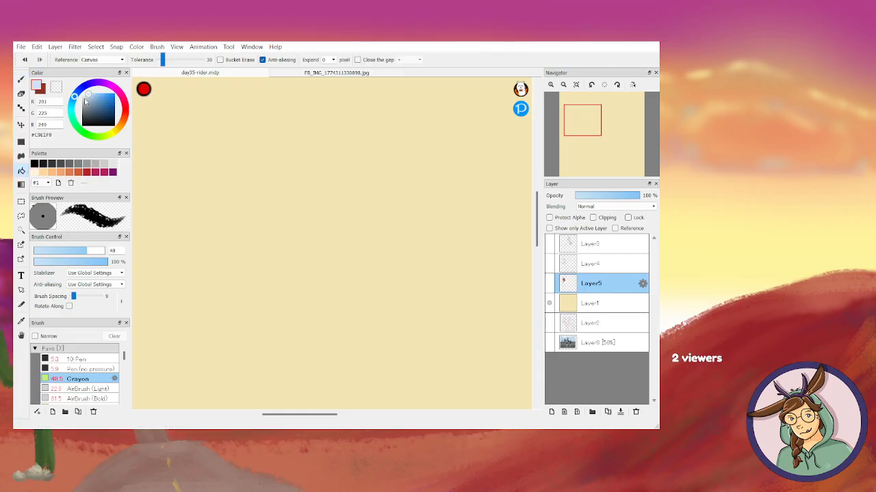
click(560, 309)
click(320, 301)
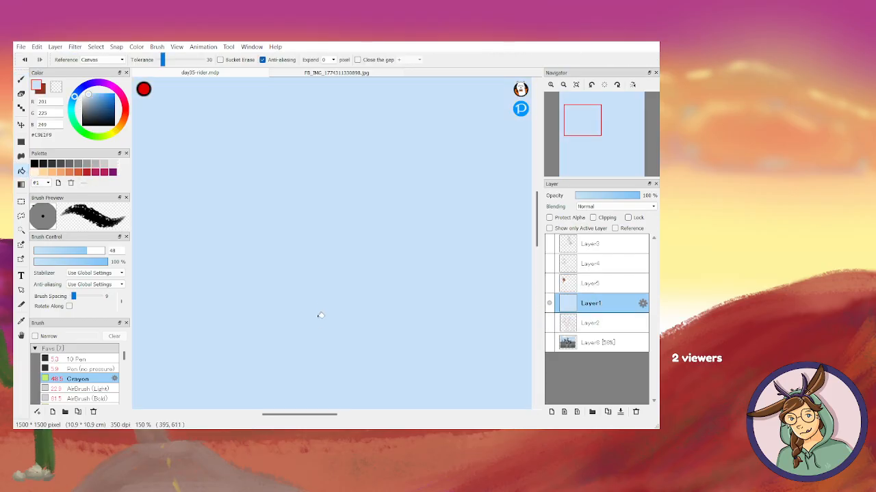
Select Layer5 again and make Layer5 and Layer4 visible
click(585, 291)
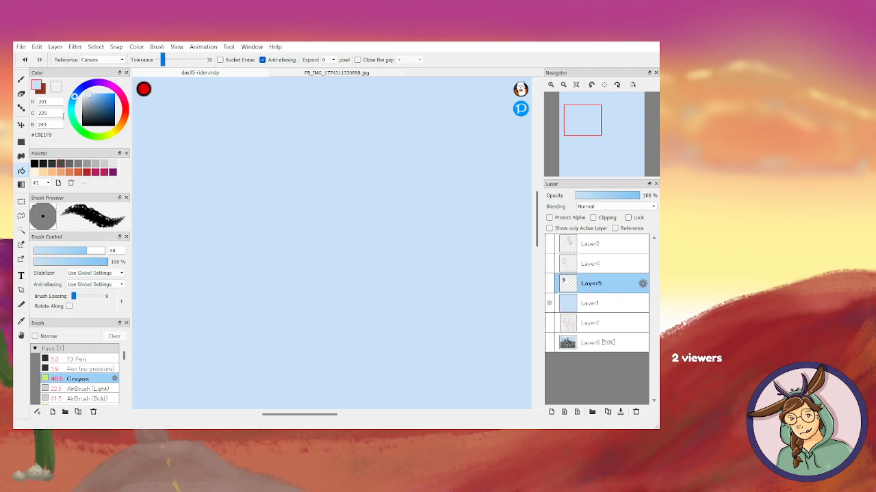
click(548, 283)
click(550, 263)
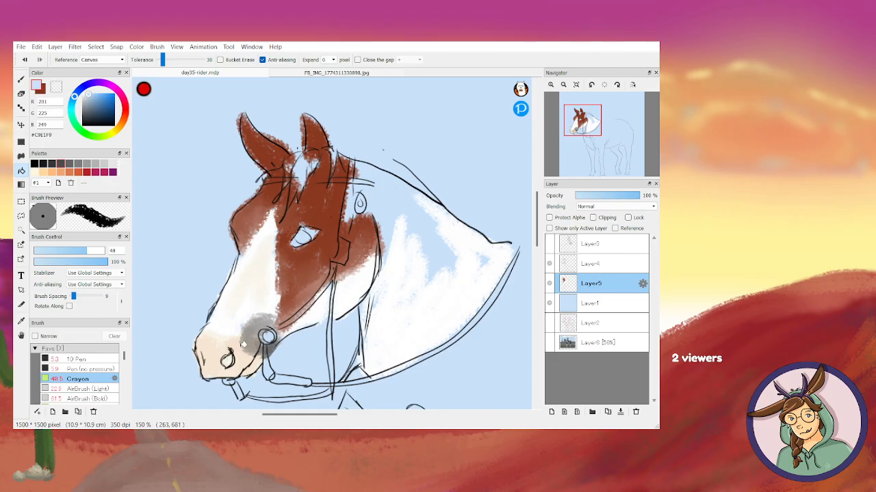
Brush light blue #C9E1F9 Crayon shading over the horse's white neck and behind its jaw
key(b)
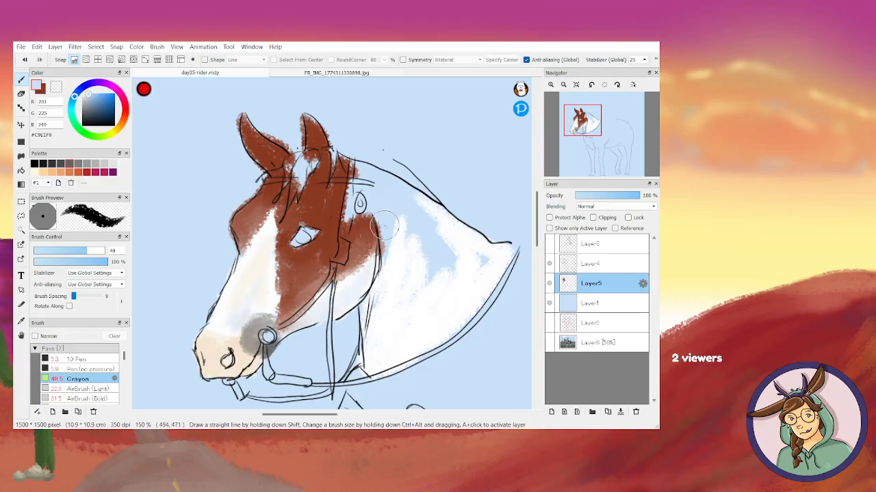
drag(380, 216, 381, 273)
drag(370, 306, 365, 331)
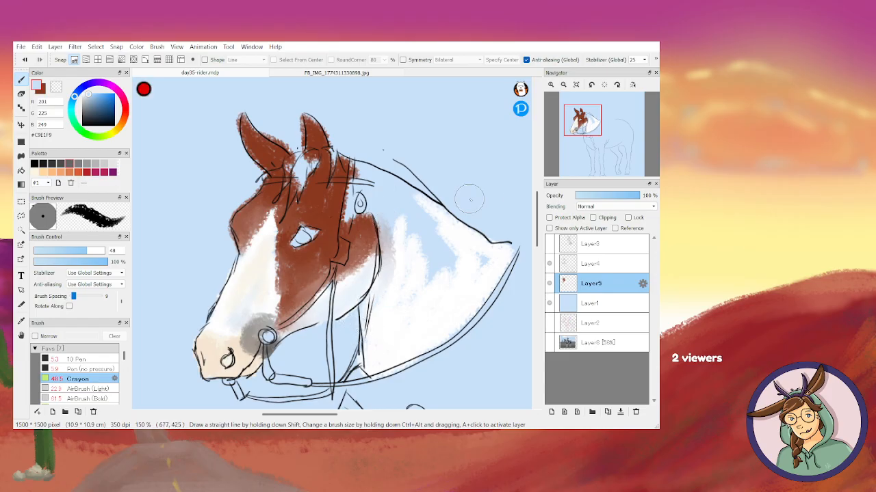
mouse_move(483, 248)
mouse_down()
mouse_move(450, 302)
mouse_move(505, 246)
mouse_move(469, 310)
mouse_move(501, 259)
mouse_move(457, 316)
mouse_move(366, 370)
mouse_move(464, 294)
mouse_move(404, 349)
mouse_move(422, 329)
mouse_move(411, 230)
mouse_move(429, 273)
mouse_move(432, 255)
mouse_move(420, 222)
mouse_move(400, 203)
mouse_move(427, 307)
mouse_move(419, 258)
mouse_up()
mouse_move(423, 331)
mouse_down()
mouse_move(416, 223)
mouse_move(434, 326)
mouse_up()
mouse_move(437, 236)
mouse_down()
mouse_move(452, 278)
mouse_move(448, 314)
mouse_move(431, 210)
mouse_move(478, 268)
mouse_move(455, 241)
mouse_move(461, 291)
mouse_up()
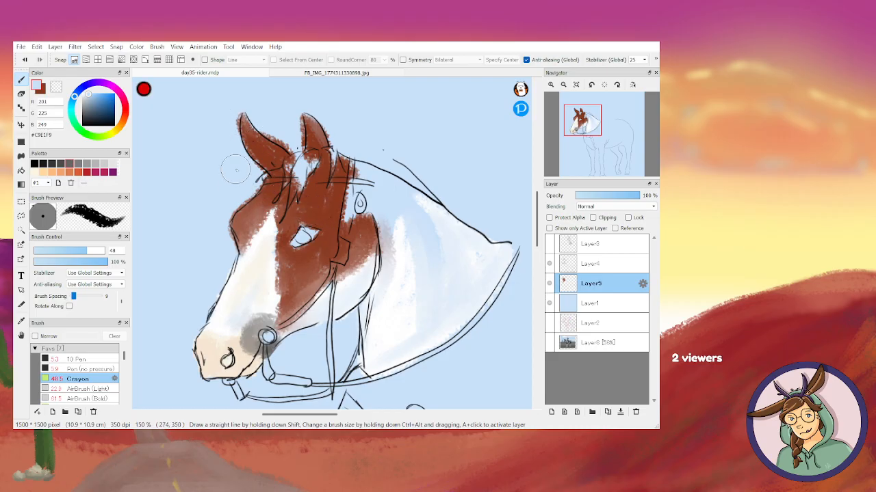
Reduce the Crayon size to 32 and add light blue highlights to the brown ears, brow and cheek
click(75, 251)
drag(248, 124, 283, 160)
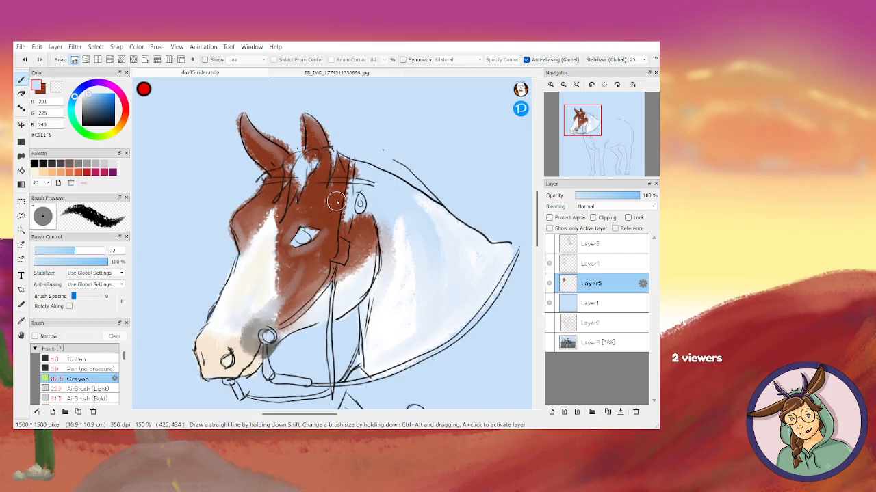
Set the color to dark brown #642B1A and shade the forehead, ears, cheek and the area around the bridle ornament
click(48, 93)
drag(102, 120, 103, 117)
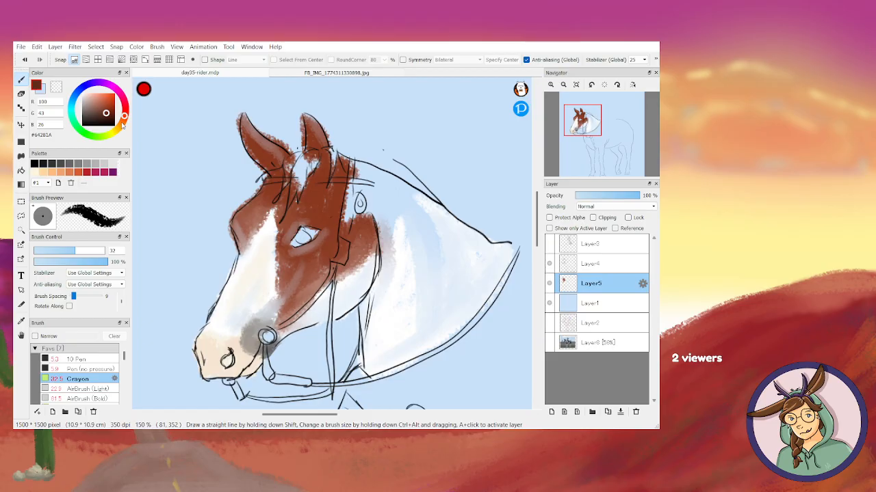
mouse_move(313, 192)
mouse_down()
mouse_move(323, 226)
mouse_move(337, 206)
mouse_move(334, 239)
mouse_move(335, 226)
mouse_move(321, 246)
mouse_move(333, 258)
mouse_up()
mouse_move(314, 125)
mouse_down()
mouse_move(326, 171)
mouse_move(312, 199)
mouse_move(337, 177)
mouse_move(336, 194)
mouse_move(343, 169)
mouse_move(338, 197)
mouse_move(324, 195)
mouse_move(315, 176)
mouse_move(323, 206)
mouse_up()
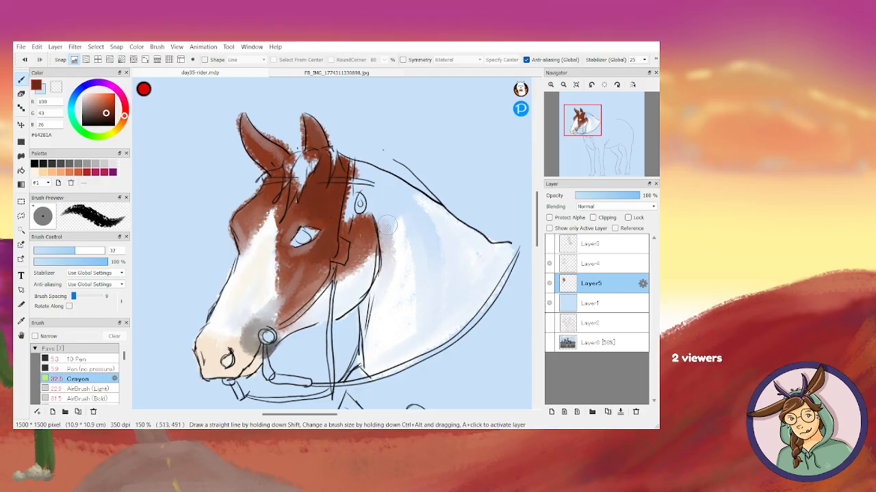
mouse_move(370, 224)
mouse_down()
mouse_move(363, 204)
mouse_move(358, 222)
mouse_move(369, 235)
mouse_move(371, 210)
mouse_move(349, 261)
mouse_move(345, 223)
mouse_move(342, 230)
mouse_move(353, 236)
mouse_move(306, 260)
mouse_move(302, 254)
mouse_move(319, 237)
mouse_up()
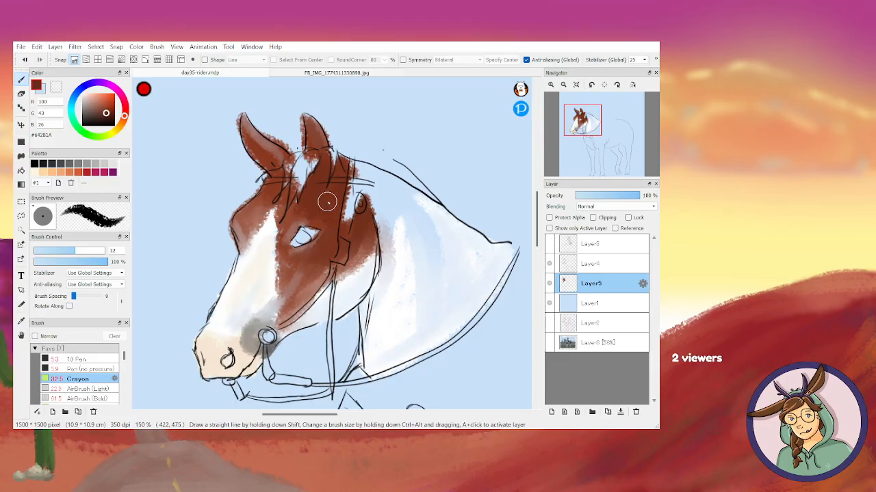
mouse_move(290, 171)
mouse_down()
mouse_move(285, 219)
mouse_move(334, 227)
mouse_up()
mouse_move(611, 103)
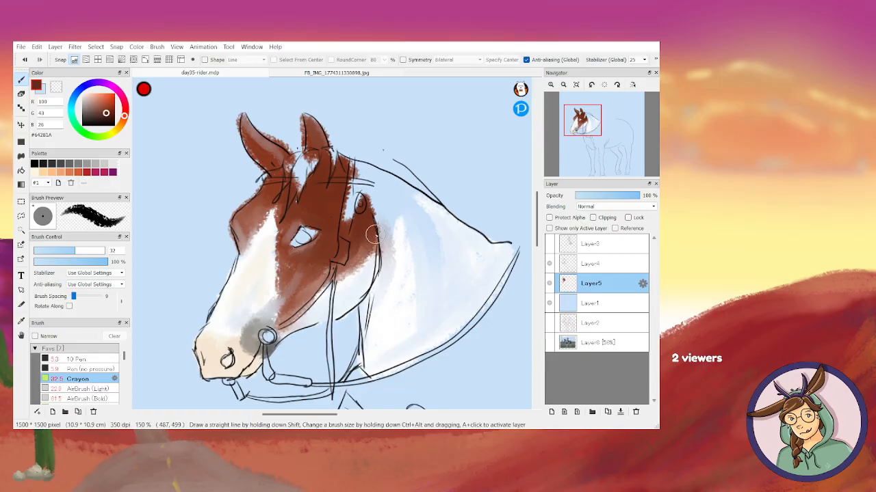
mouse_move(359, 188)
mouse_down()
mouse_move(373, 220)
mouse_move(366, 183)
mouse_move(364, 192)
mouse_move(376, 192)
mouse_move(363, 236)
mouse_up()
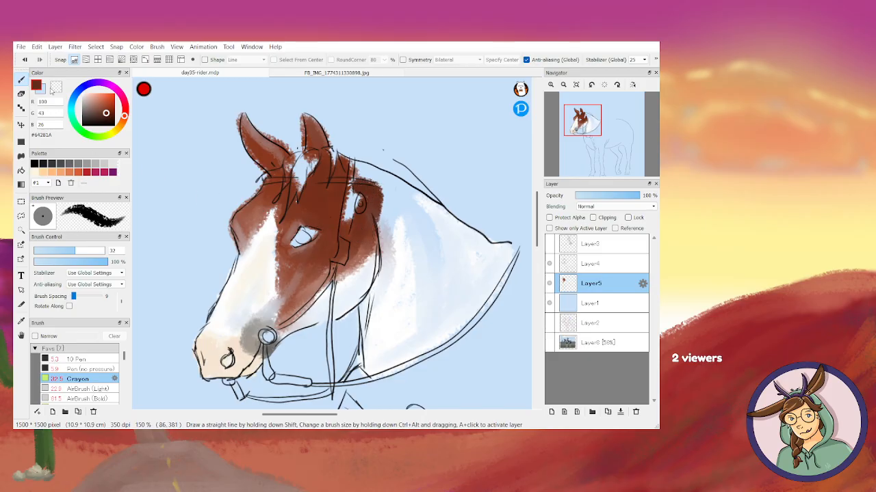
Set the color to white #FFFFFF and brush Crayon strokes over the neck's blue shading, behind the ear and along the face blaze
click(43, 91)
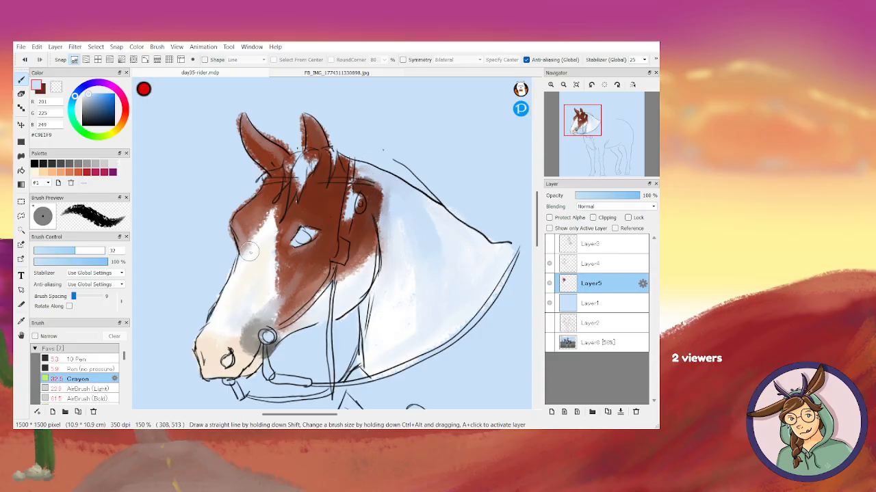
right_click(392, 324)
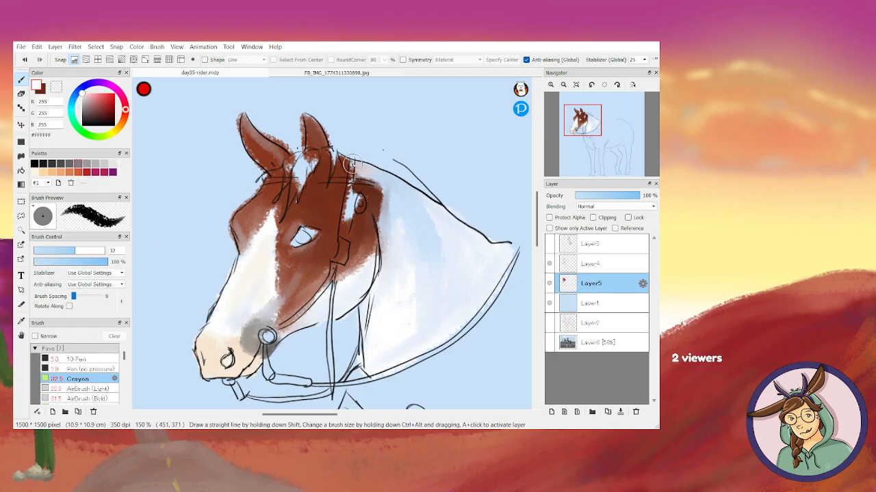
mouse_move(351, 172)
mouse_down()
mouse_move(376, 174)
mouse_move(388, 219)
mouse_move(389, 192)
mouse_up()
mouse_move(435, 219)
mouse_down()
mouse_move(394, 211)
mouse_move(396, 228)
mouse_move(413, 221)
mouse_move(439, 228)
mouse_move(410, 205)
mouse_move(425, 274)
mouse_move(440, 232)
mouse_move(426, 309)
mouse_move(390, 327)
mouse_move(423, 274)
mouse_up()
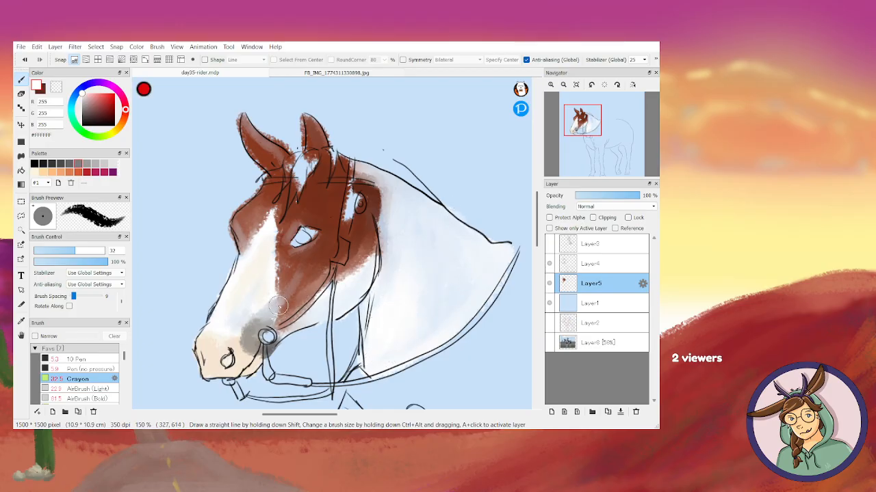
mouse_move(270, 235)
mouse_down()
mouse_move(267, 212)
mouse_move(265, 225)
mouse_up()
Blend the grey muzzle patch's upper edge with sampled pale blue #E5EFF9 and darken the area beside the bit ring with brown #642B1A
alt+click(435, 283)
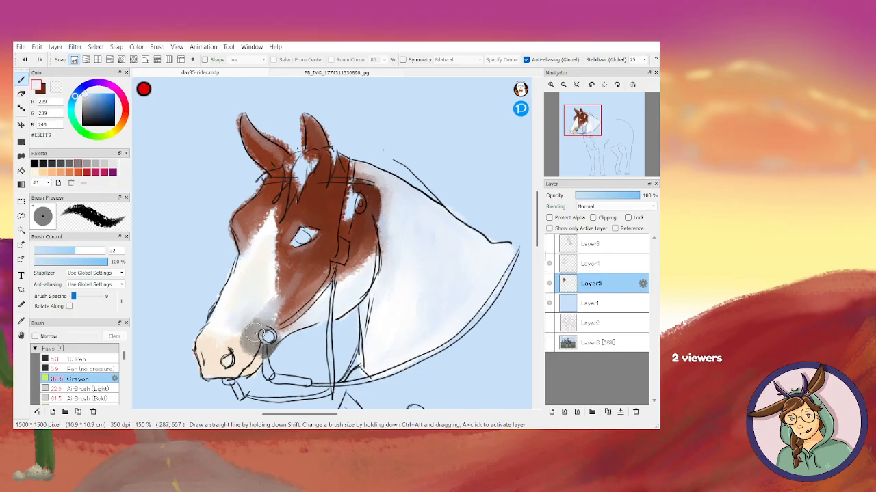
mouse_move(251, 331)
mouse_down()
mouse_move(258, 315)
mouse_move(268, 318)
mouse_up()
click(43, 92)
mouse_move(252, 343)
mouse_down()
mouse_move(272, 321)
mouse_move(255, 350)
mouse_move(255, 330)
mouse_move(254, 340)
mouse_move(247, 331)
mouse_move(257, 352)
mouse_up()
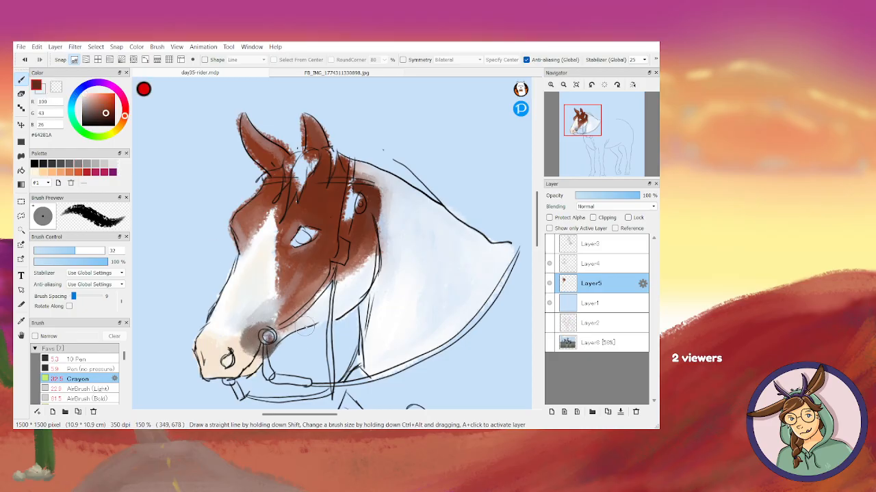
Touch up the muzzle with sampled cream #F6E5D2 and shade the nostril with grey-brown #887167 and reddish browns #76301A and #712F1C
alt+click(210, 349)
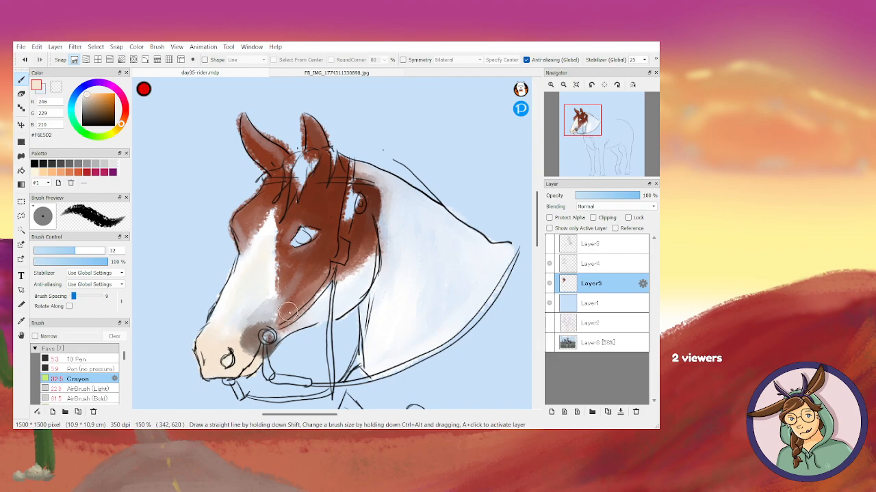
alt+click(250, 337)
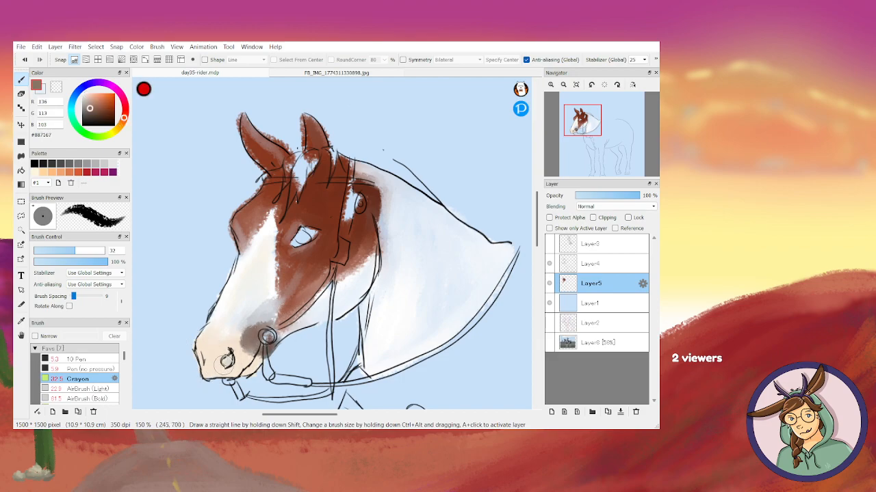
alt+click(327, 206)
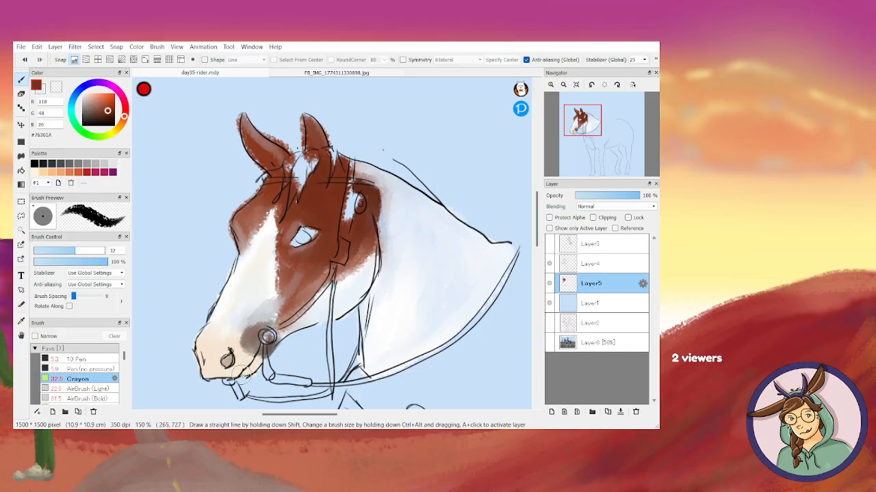
alt+click(359, 222)
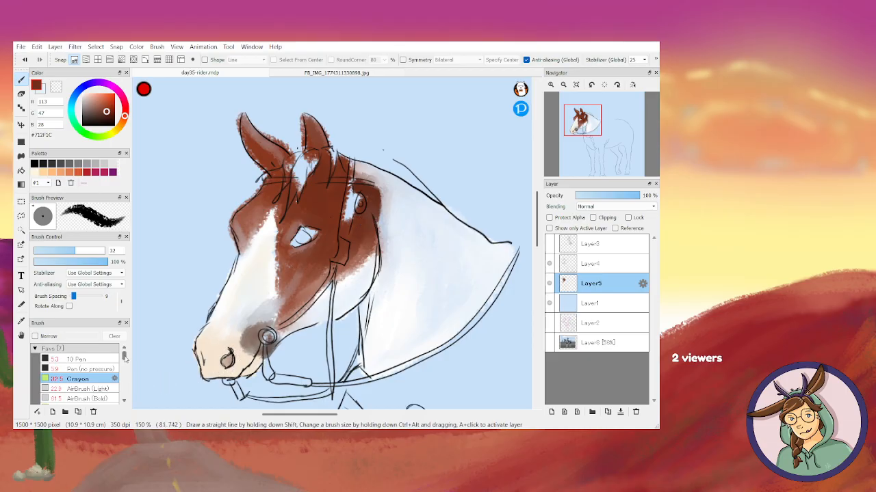
Switch the brush from Crayon to Oil Pen
scroll(125, 357, down, 3)
scroll(125, 351, up, 1)
click(77, 356)
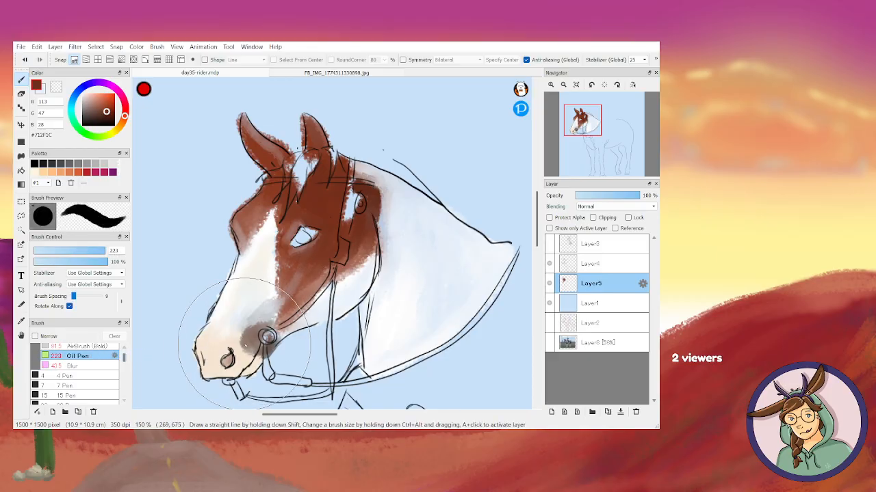
Refine the reddish-brown patch along the horse's cheek, lower jaw and brow with the Oil Pen at size 14.1
click(66, 251)
click(53, 250)
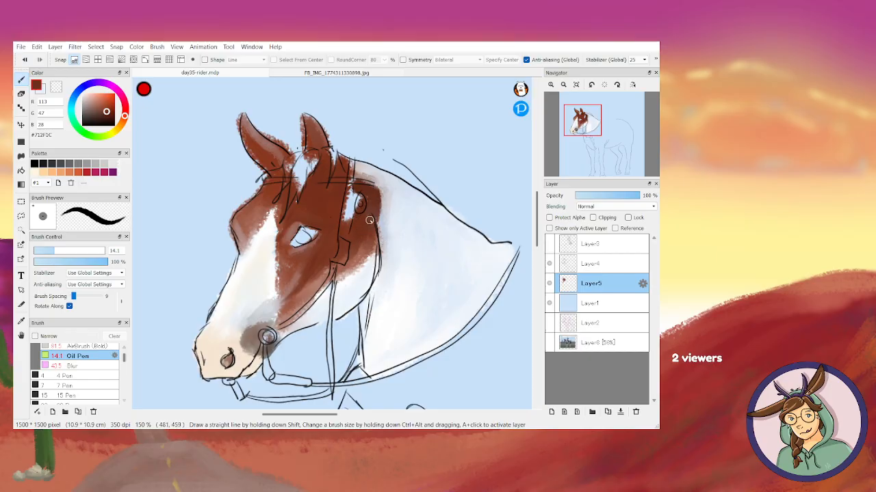
drag(375, 247, 378, 281)
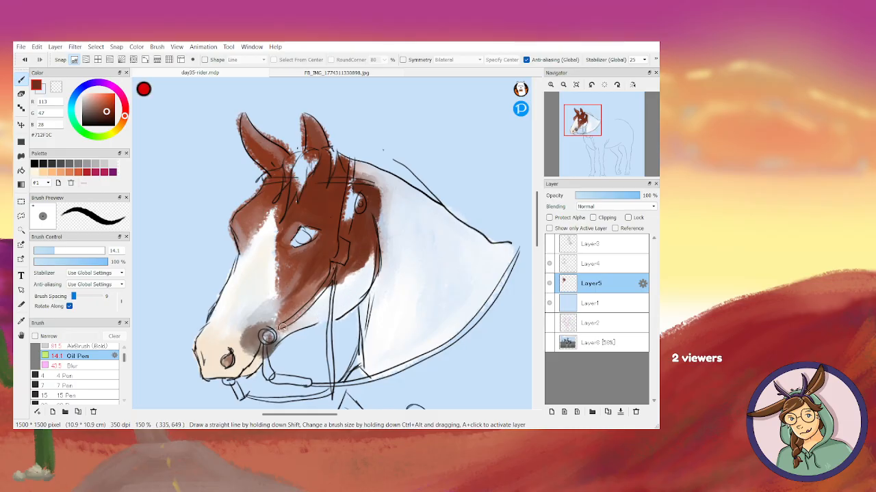
drag(281, 326, 316, 283)
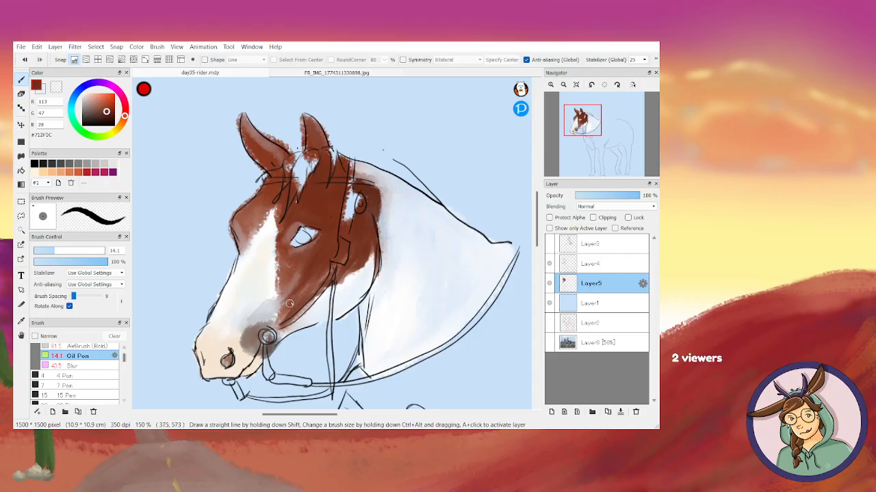
drag(291, 303, 282, 326)
mouse_move(273, 201)
mouse_down()
mouse_move(243, 248)
mouse_move(270, 199)
mouse_move(262, 220)
mouse_up()
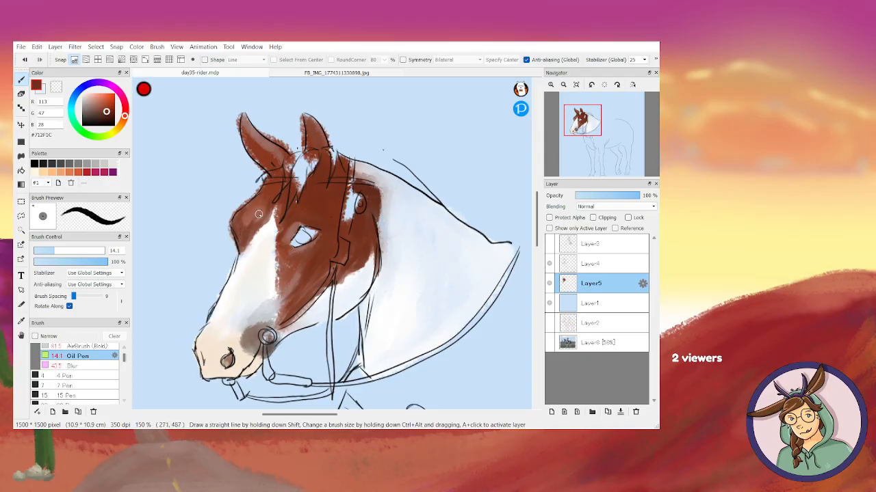
Fill the brow more solidly with reddish brown using the Oil Pen at size 19, checking it with the Layer4 line art hidden
click(63, 251)
mouse_move(237, 219)
mouse_down()
mouse_move(249, 204)
mouse_move(245, 220)
mouse_move(260, 211)
mouse_move(272, 184)
mouse_up()
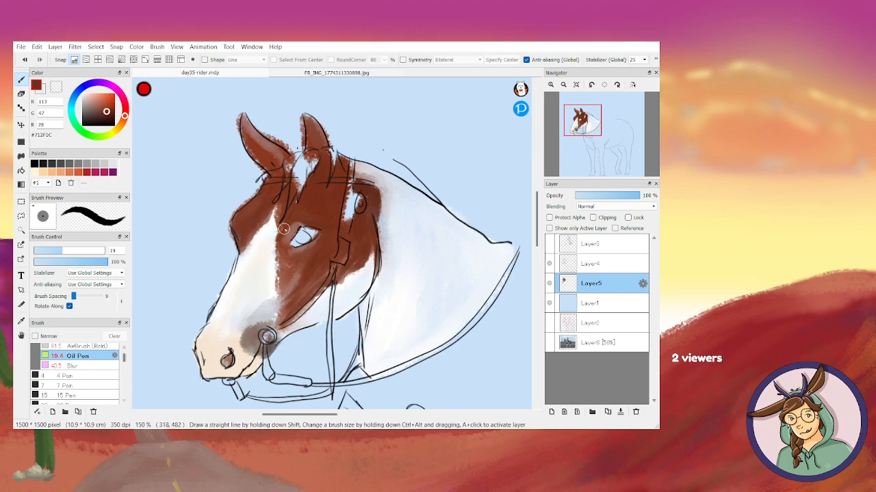
click(549, 264)
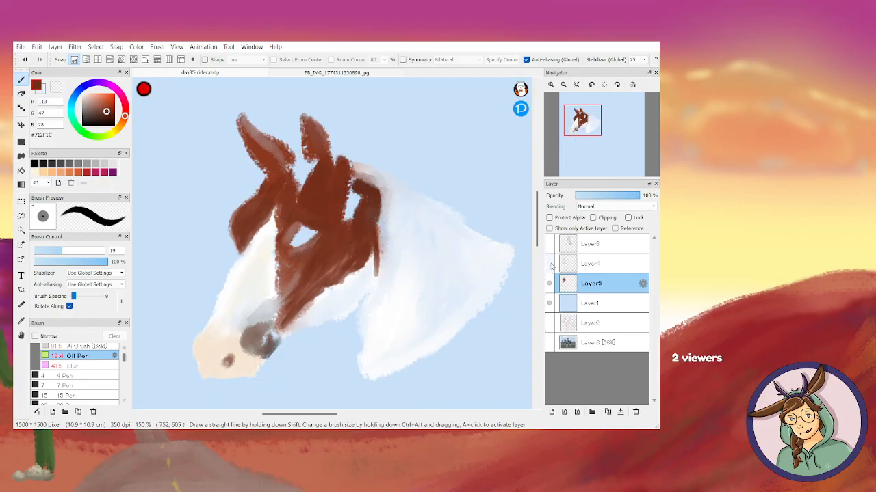
click(549, 264)
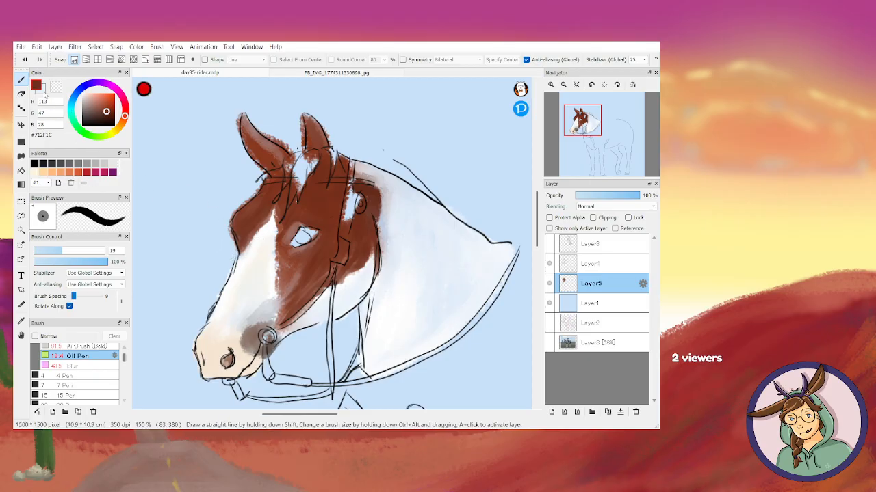
Paint the blaze's upper end and its border with the brown patch in near-white #F8F9FB sampled from the face
click(44, 92)
alt+click(243, 260)
mouse_move(278, 199)
mouse_down()
mouse_move(285, 225)
mouse_move(276, 242)
mouse_move(284, 219)
mouse_move(271, 235)
mouse_move(278, 200)
mouse_move(262, 233)
mouse_move(277, 204)
mouse_move(284, 227)
mouse_move(277, 198)
mouse_move(281, 232)
mouse_move(287, 216)
mouse_move(266, 247)
mouse_up()
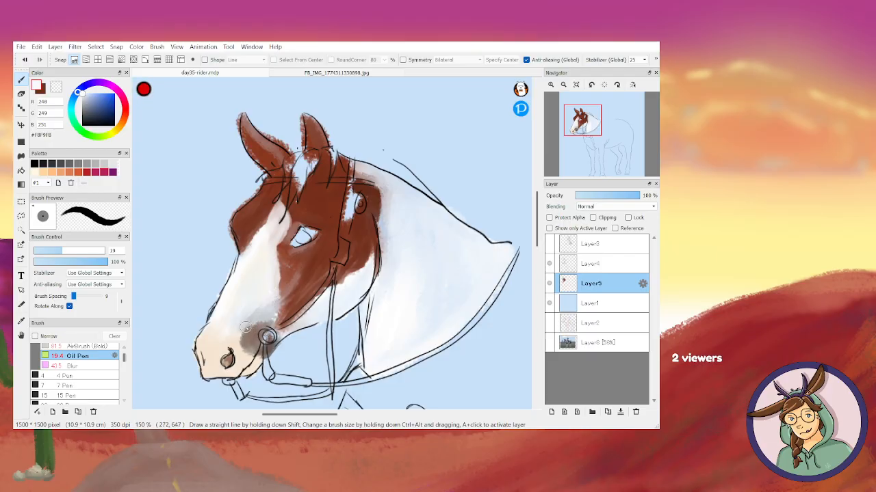
drag(268, 303, 277, 315)
drag(275, 283, 275, 305)
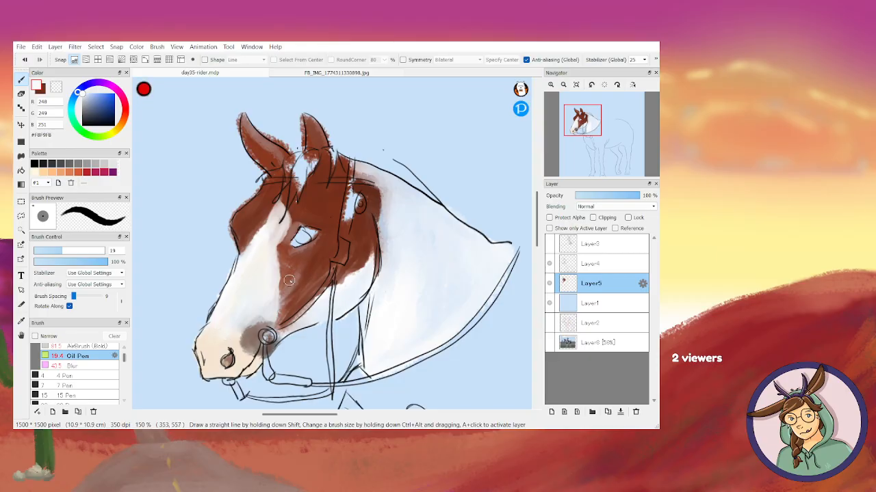
Smooth the grey patch beside the bit ring and the cream muzzle with colours sampled from each area
alt+click(252, 334)
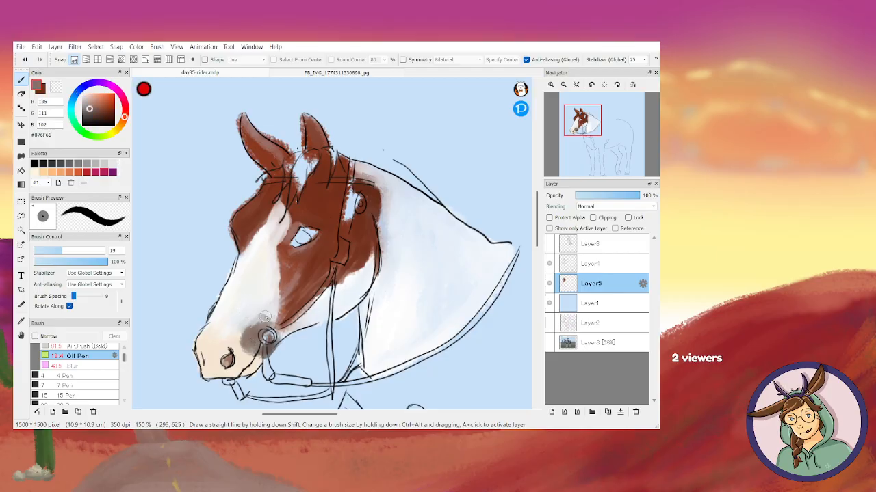
mouse_move(267, 321)
mouse_down()
mouse_move(241, 333)
mouse_move(248, 328)
mouse_move(275, 378)
mouse_move(263, 350)
mouse_move(266, 359)
mouse_move(249, 351)
mouse_move(244, 336)
mouse_move(242, 348)
mouse_move(262, 338)
mouse_up()
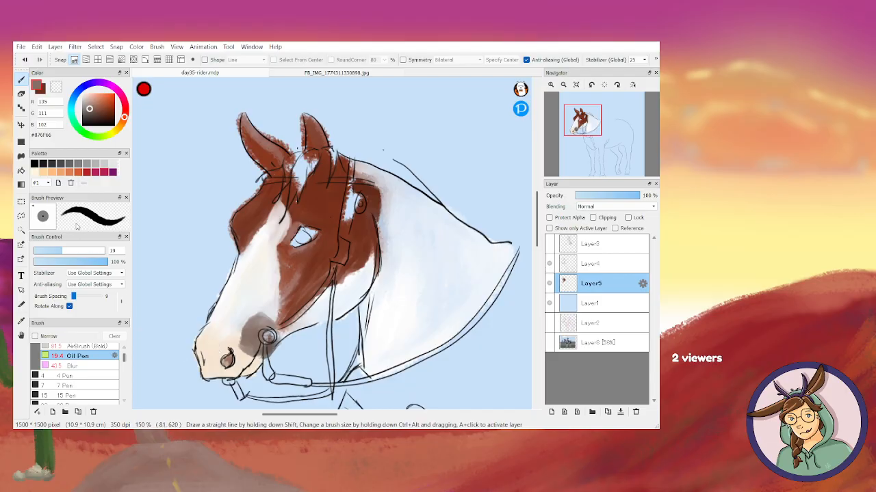
alt+click(223, 347)
drag(258, 345, 247, 359)
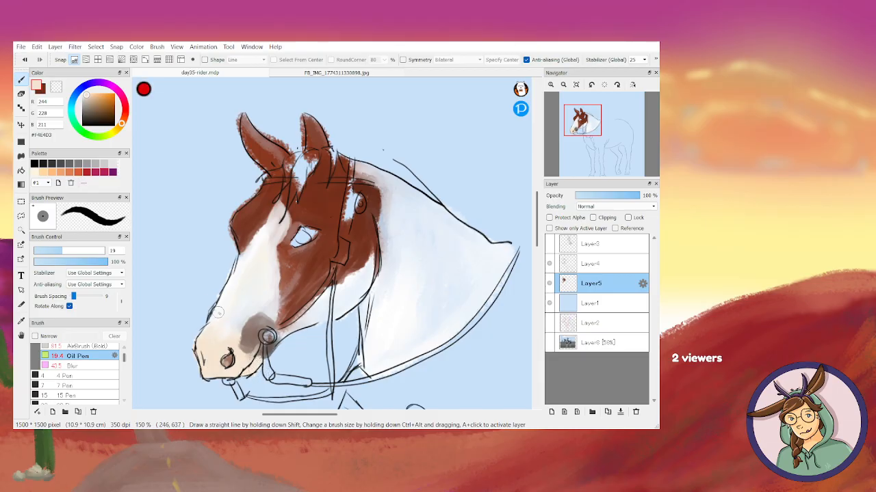
mouse_move(218, 325)
mouse_down()
mouse_move(221, 339)
mouse_move(211, 327)
mouse_move(236, 338)
mouse_up()
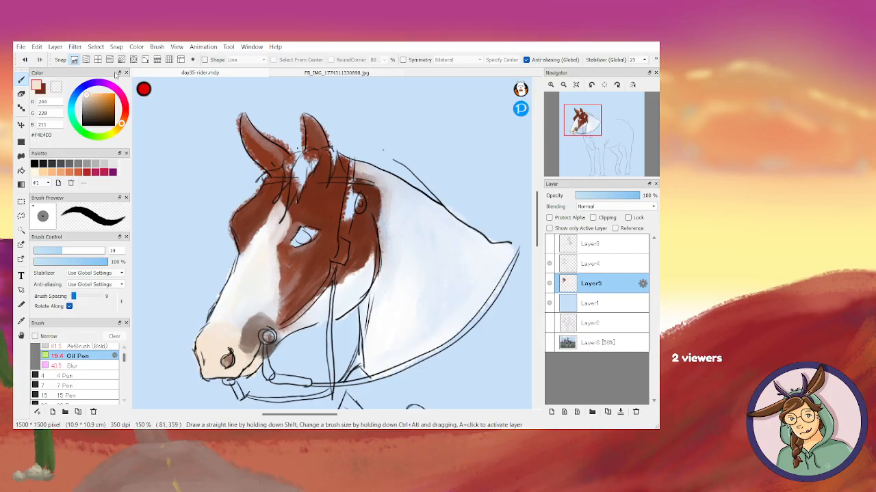
Mix a slightly darker peach-pink and shade the lower muzzle around the nostril with it
click(123, 119)
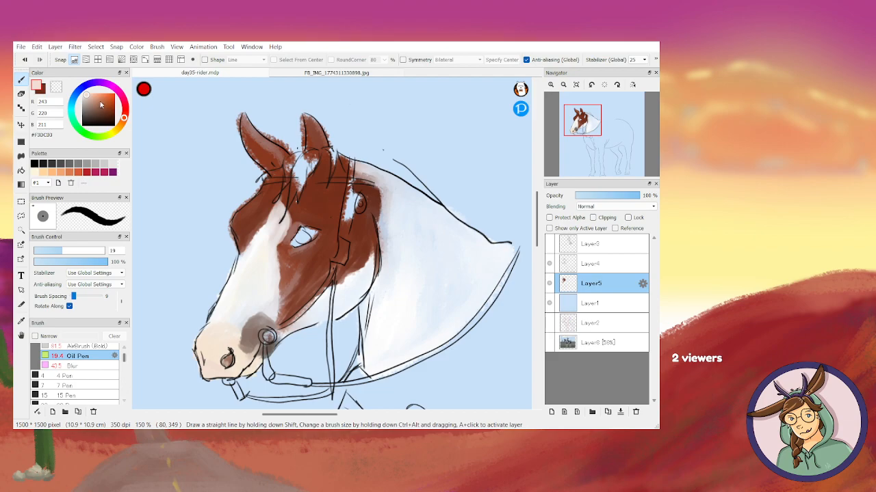
click(90, 95)
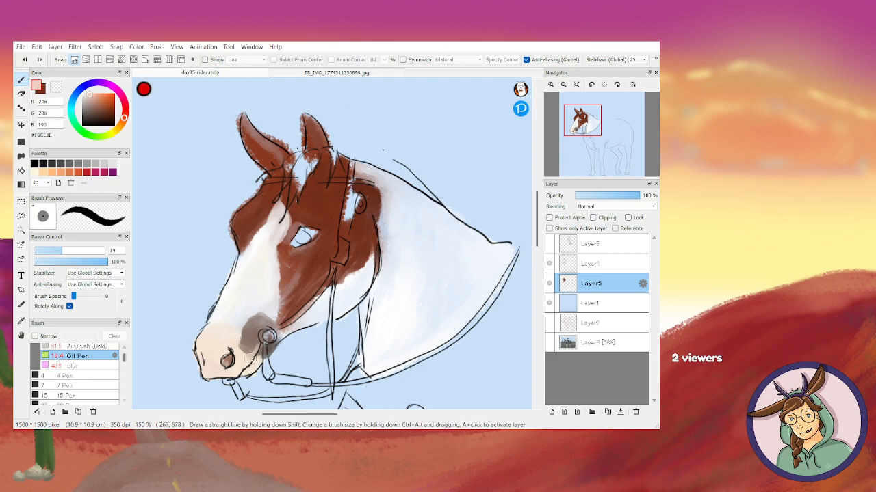
drag(243, 365, 234, 370)
Sample the cheek's reddish brown #712F1C and hide the Layer4 line art, comparing the painting with and without it
alt+click(300, 299)
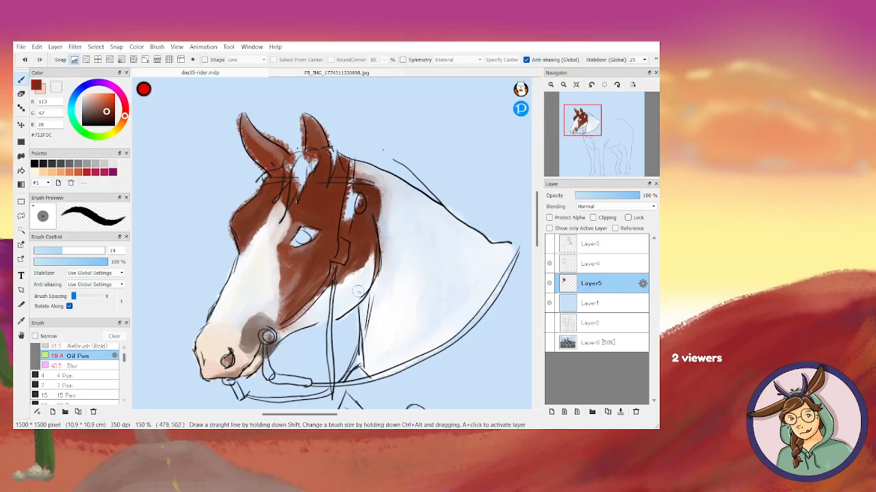
click(548, 263)
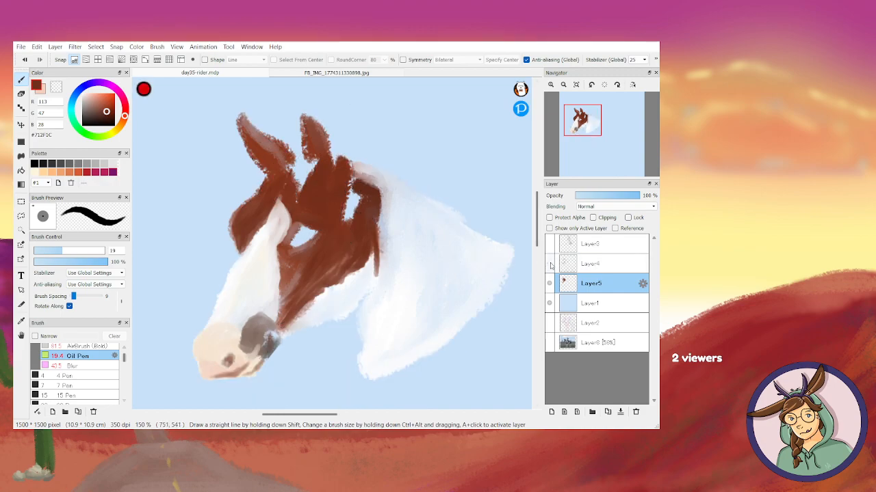
click(548, 264)
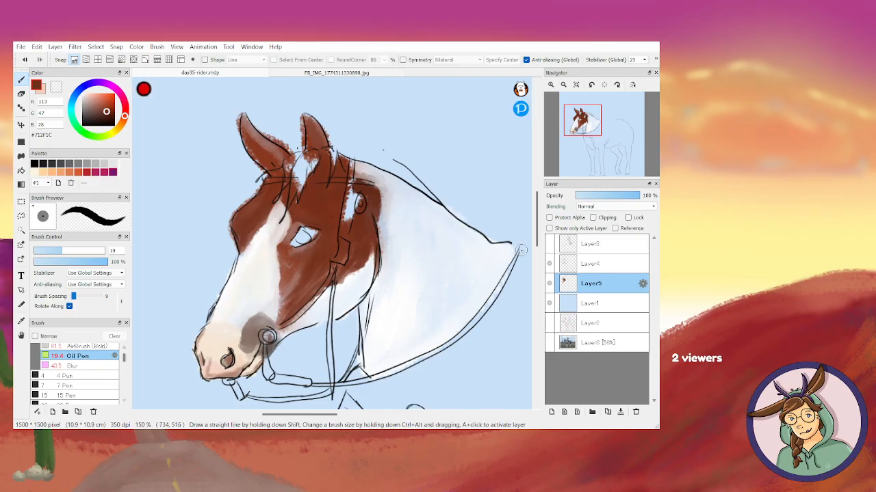
click(549, 263)
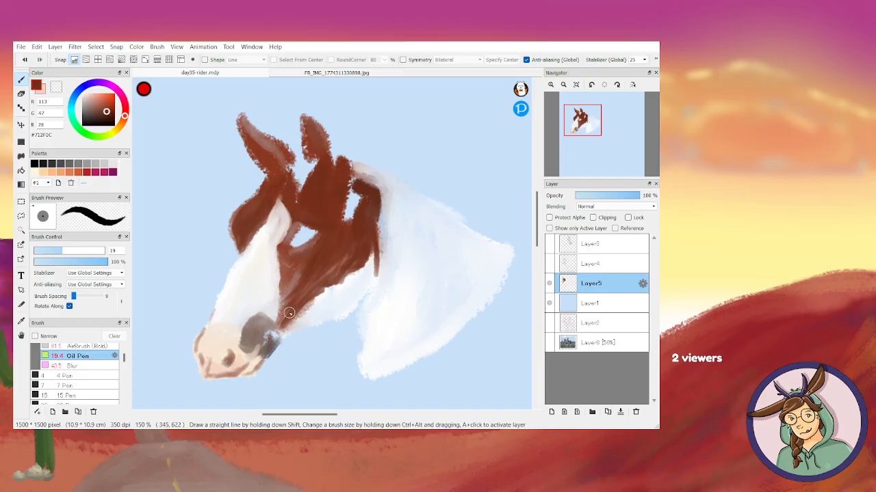
Shade the blaze with pale periwinkle #C9CEF9 and erase the rough paint along the brow and jaw outline
alt+click(307, 341)
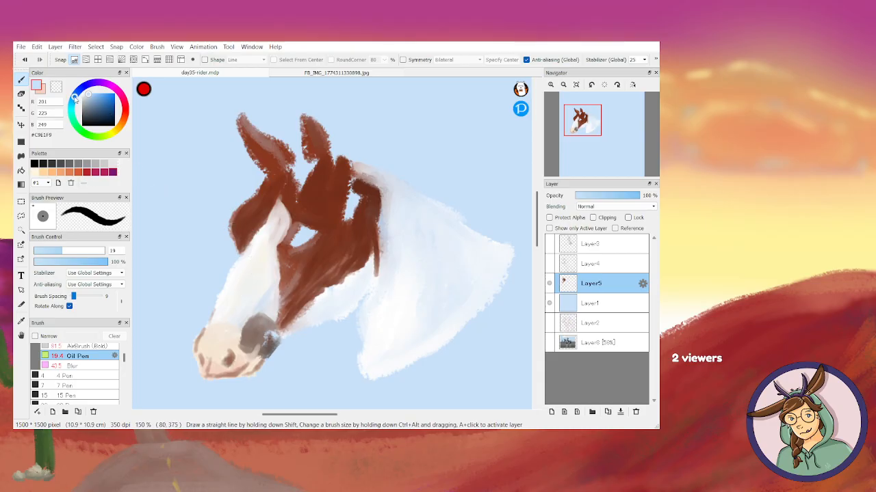
drag(75, 98, 81, 90)
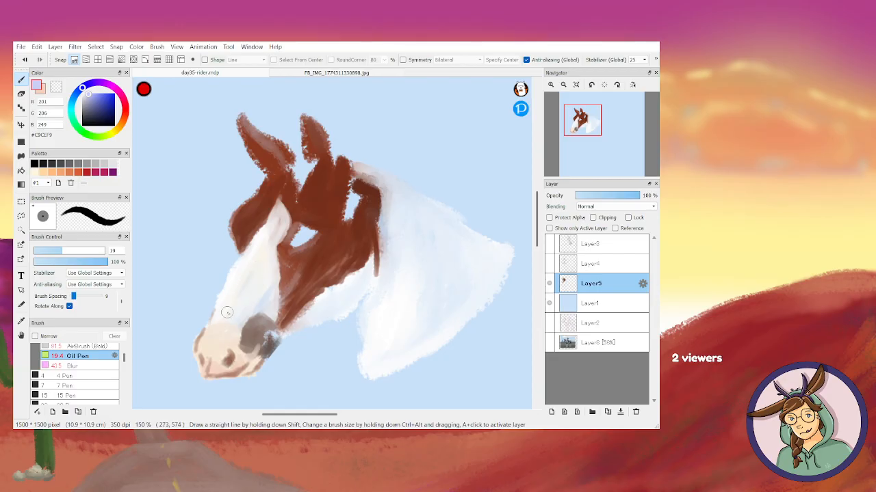
drag(242, 290, 239, 303)
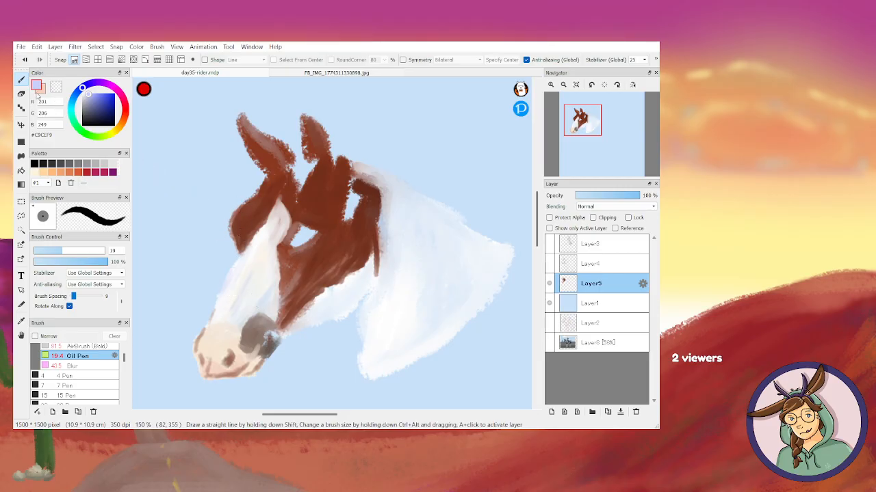
key(e)
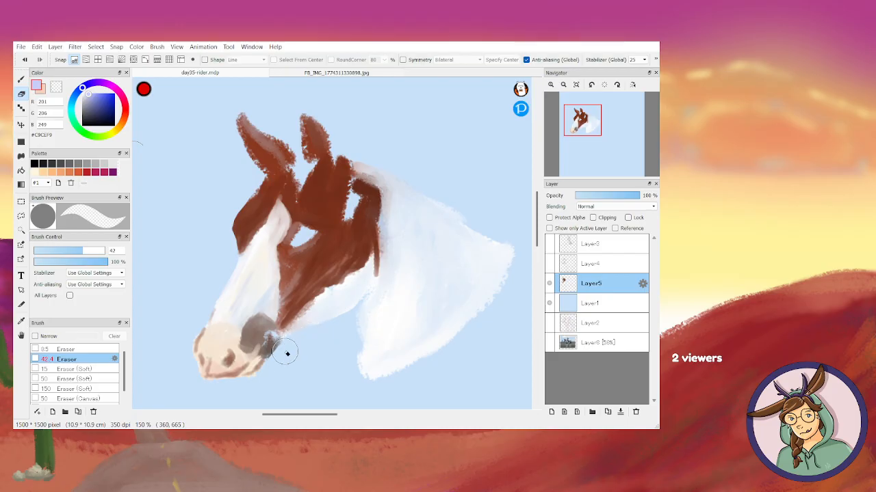
key(b)
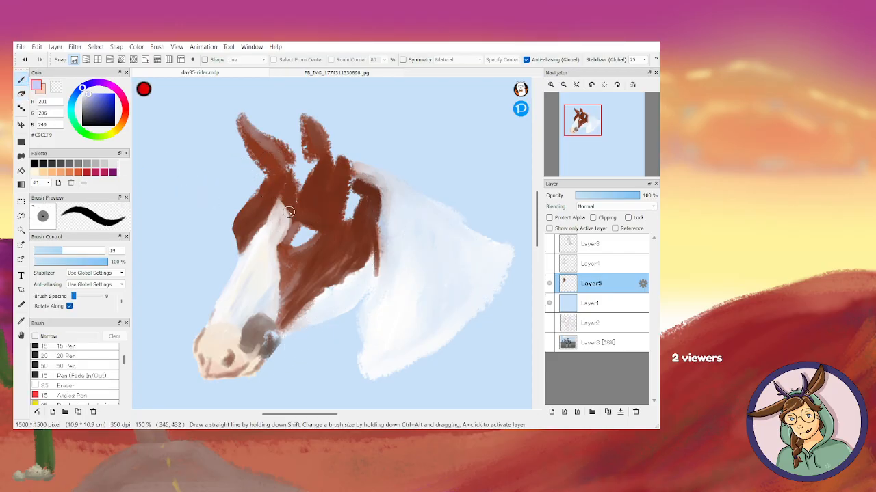
Lower the brush opacity to 61% and sharpen the ears' edges with dark brown #642B1A sampled beside the bridle gap
click(80, 262)
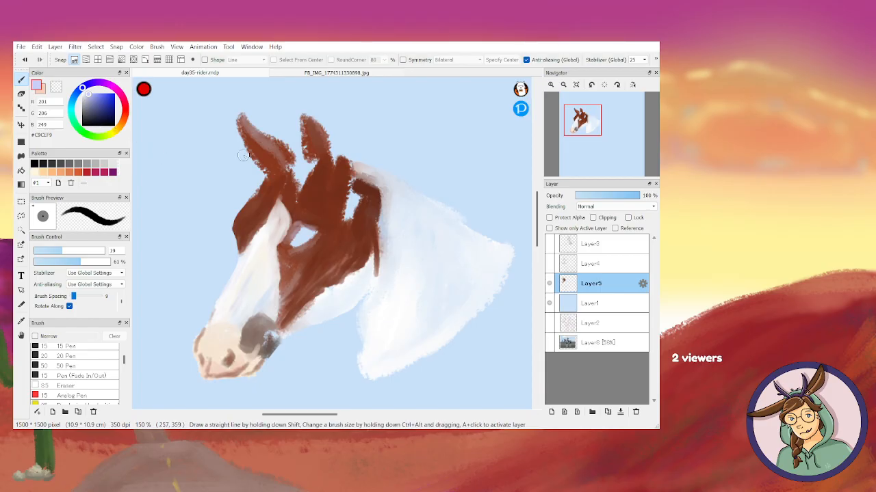
alt+click(361, 184)
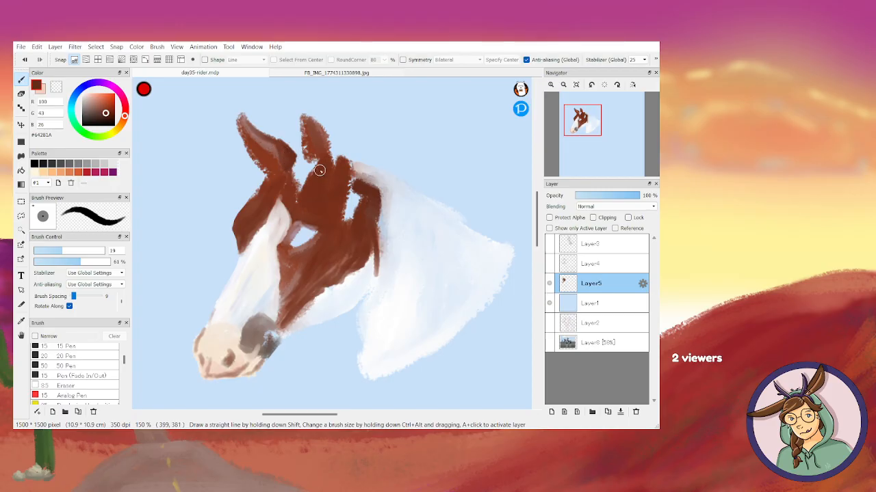
drag(301, 117, 316, 163)
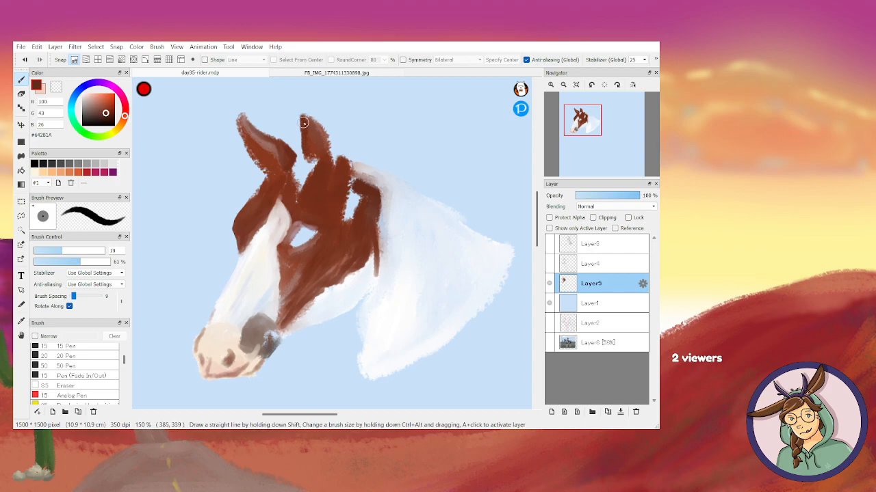
drag(302, 117, 324, 131)
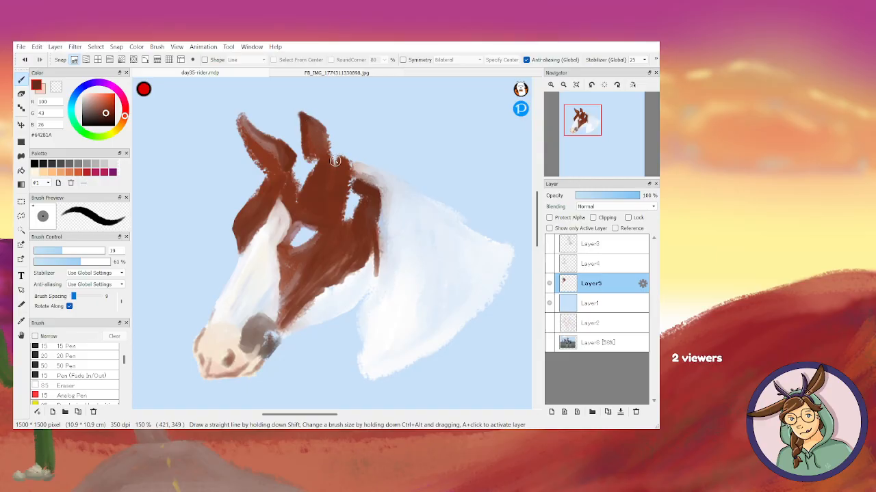
drag(325, 143, 333, 165)
Erase the paint spilling outside both ears using the Layer4 line art as a guide, and hide the line art again
click(553, 264)
click(553, 264)
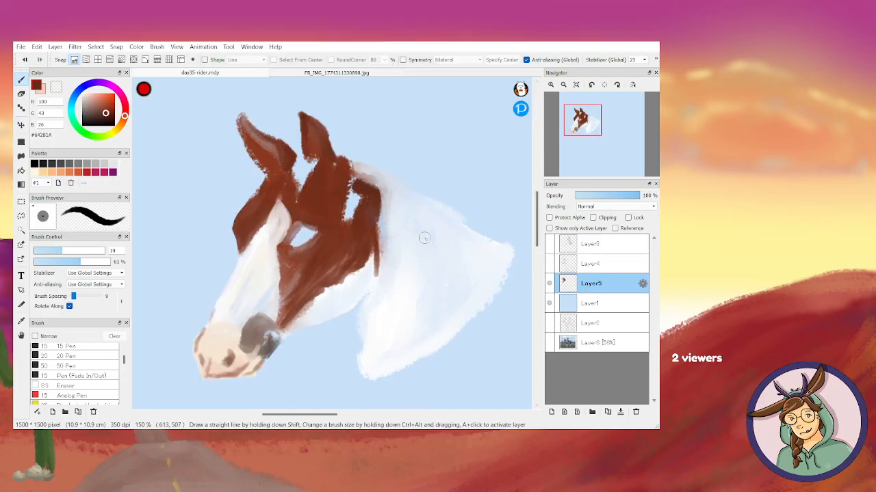
click(549, 264)
key(e)
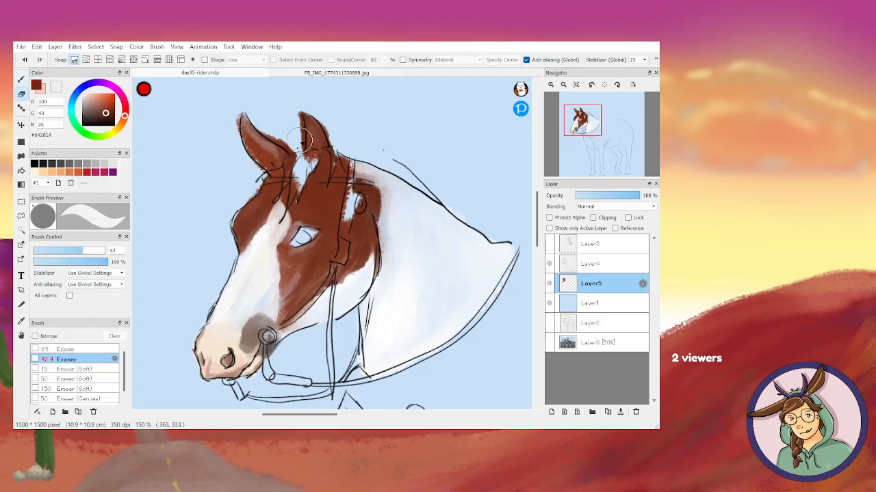
drag(298, 130, 301, 145)
drag(313, 112, 330, 135)
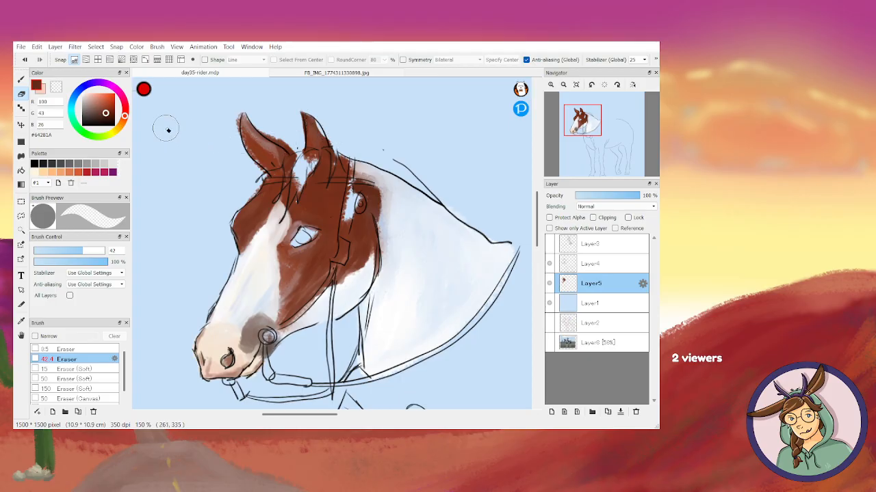
click(24, 60)
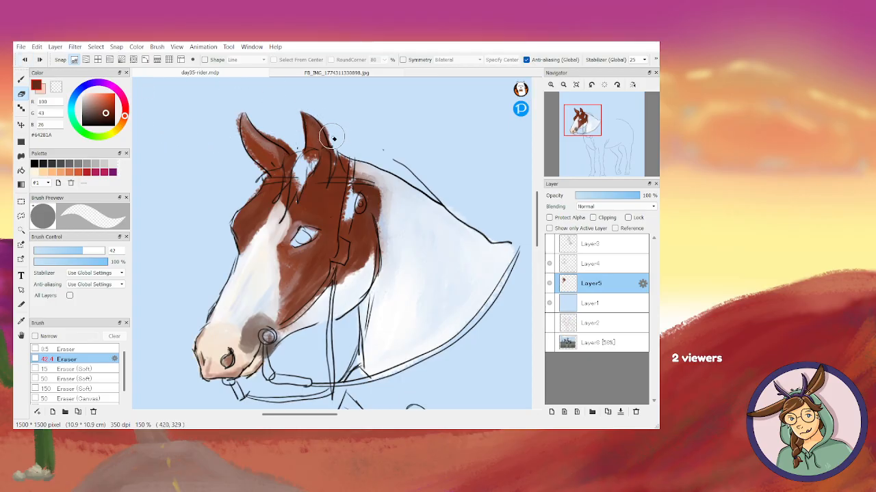
drag(252, 117, 295, 148)
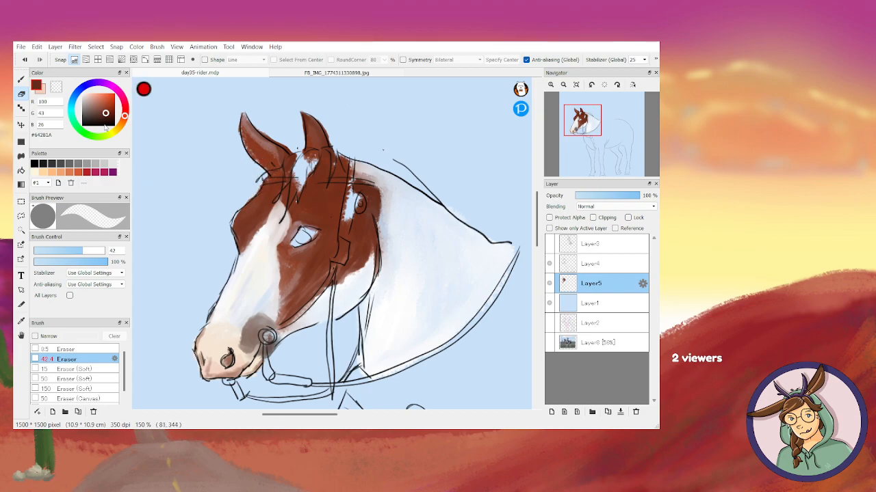
key(b)
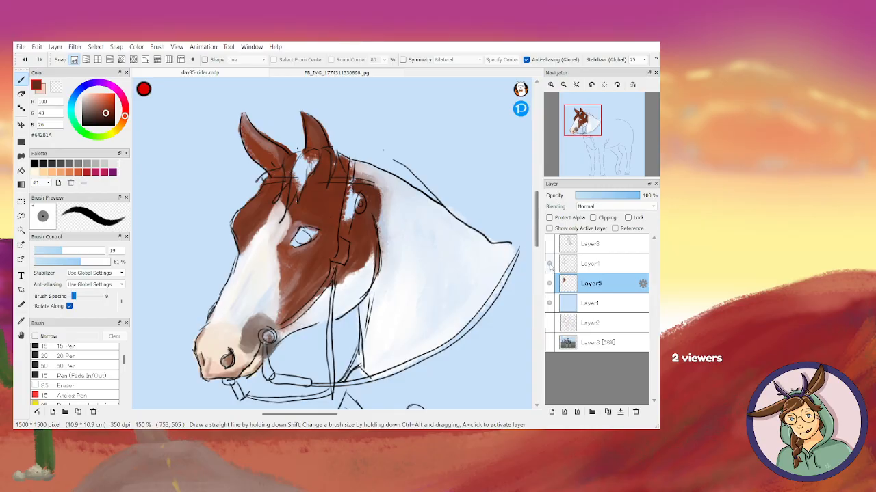
click(548, 263)
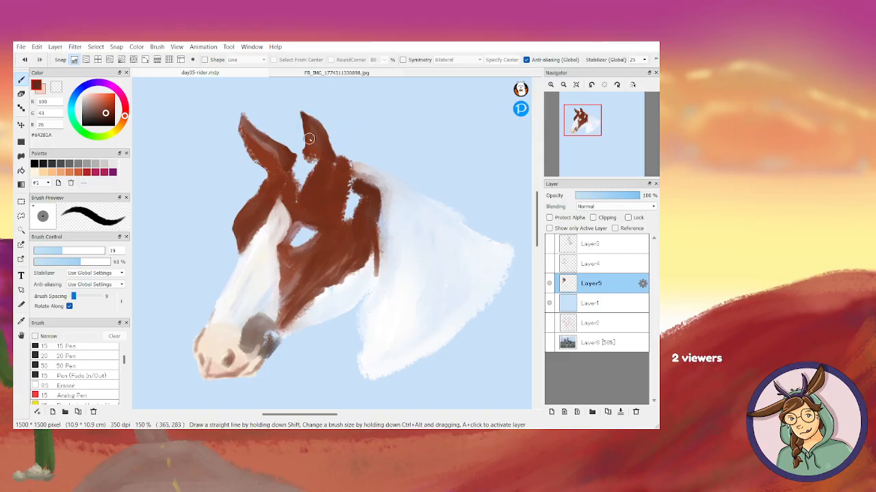
Refine the right ear, the forehead beside the bridle gap and the lower cheek with dark brown #642B1A strokes
mouse_move(301, 118)
mouse_down()
mouse_move(305, 153)
mouse_move(306, 137)
mouse_move(326, 152)
mouse_move(302, 115)
mouse_move(327, 141)
mouse_move(331, 184)
mouse_up()
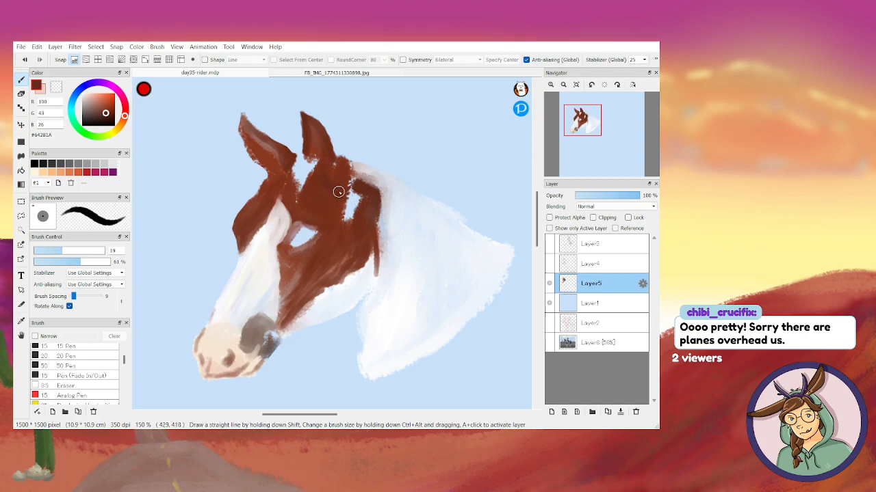
drag(338, 191, 342, 204)
mouse_move(317, 258)
mouse_down()
mouse_move(296, 290)
mouse_move(334, 274)
mouse_up()
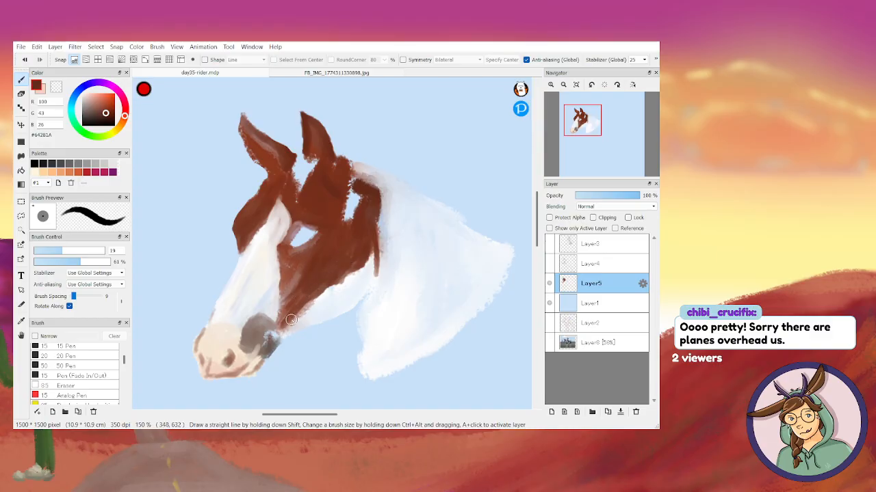
drag(305, 303, 313, 298)
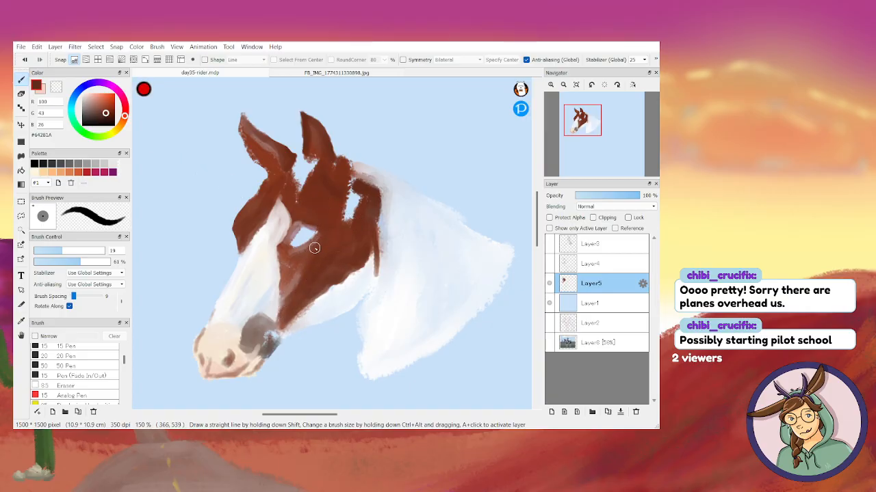
Sample mauve grey #A88791 at the eye and soften the cheek and blaze with the Blur brush
alt+click(295, 233)
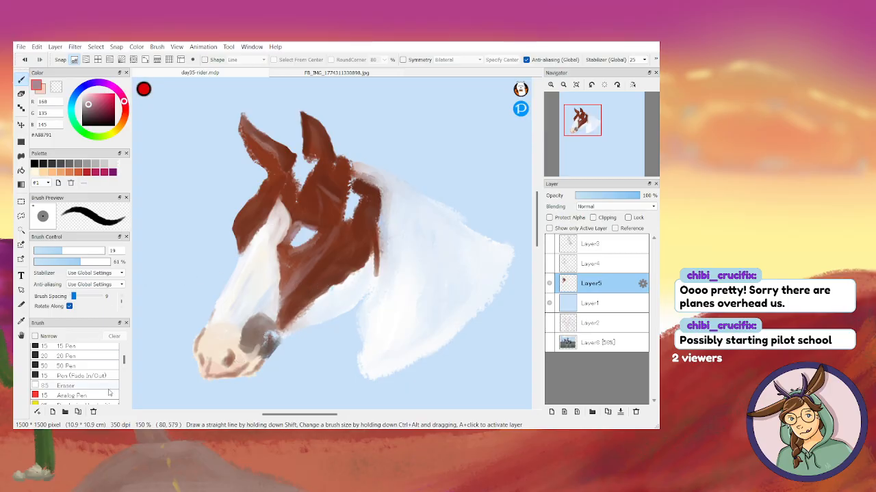
scroll(124, 355, up, 3)
scroll(124, 351, up, 2)
click(69, 366)
mouse_move(299, 279)
mouse_down()
mouse_move(324, 249)
mouse_move(306, 258)
mouse_move(328, 233)
mouse_move(262, 309)
mouse_move(271, 284)
mouse_move(255, 297)
mouse_move(248, 276)
mouse_up()
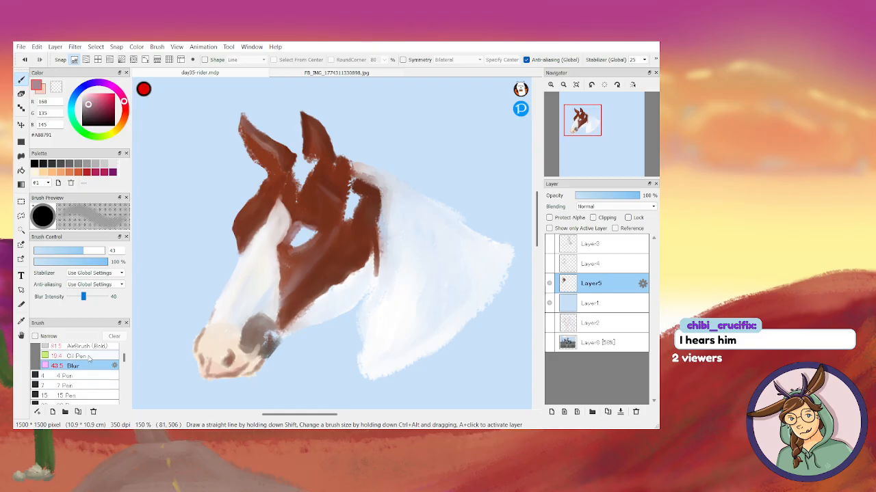
Shade the neck just behind the jaw using the Oil Pen with pale pink #D7B2BD and lilac #C4B2D7, checking the Layer4 line art
click(89, 357)
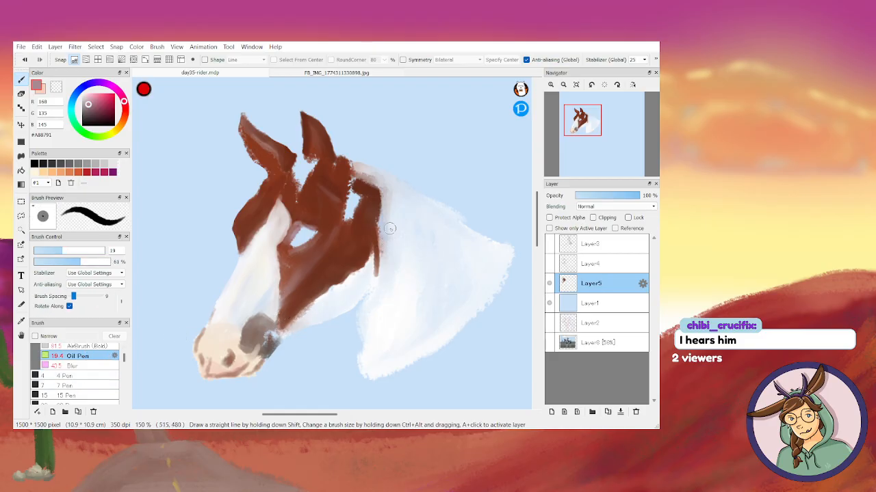
drag(369, 298, 379, 276)
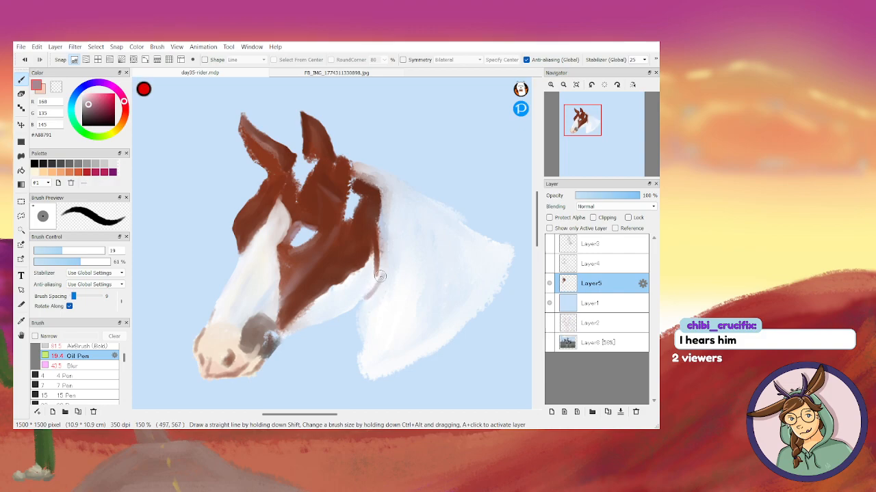
click(25, 59)
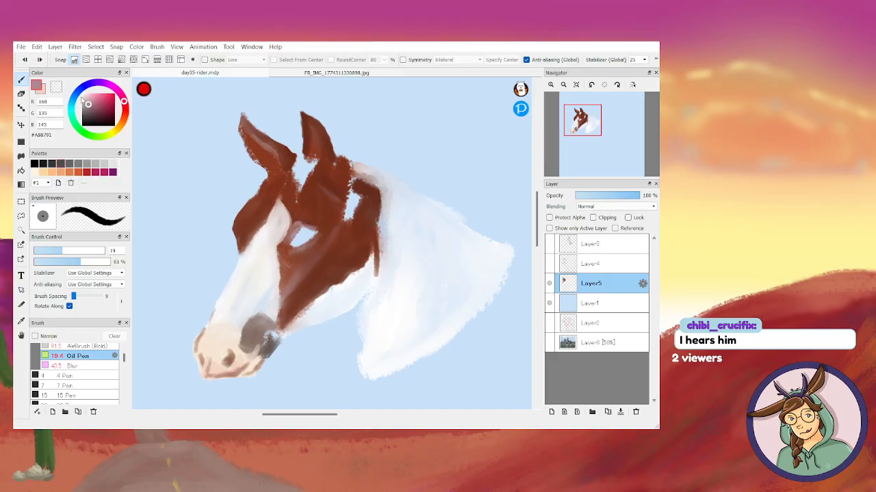
drag(87, 105, 87, 98)
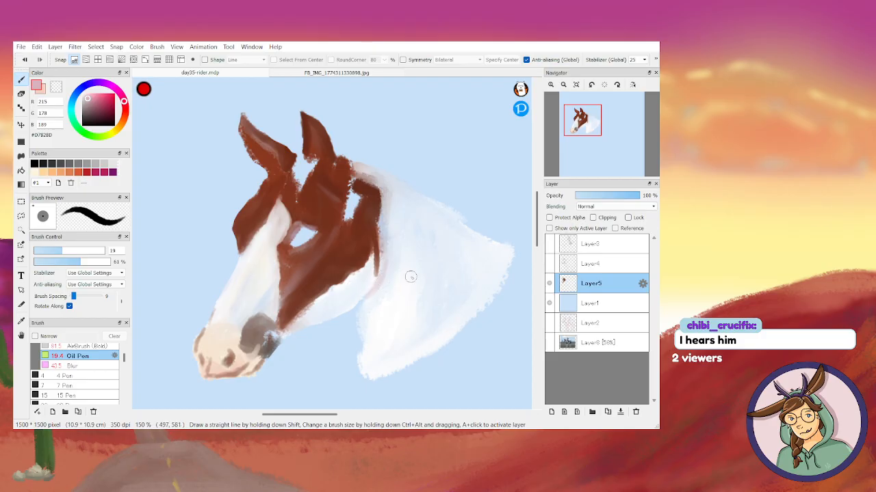
click(549, 263)
click(549, 263)
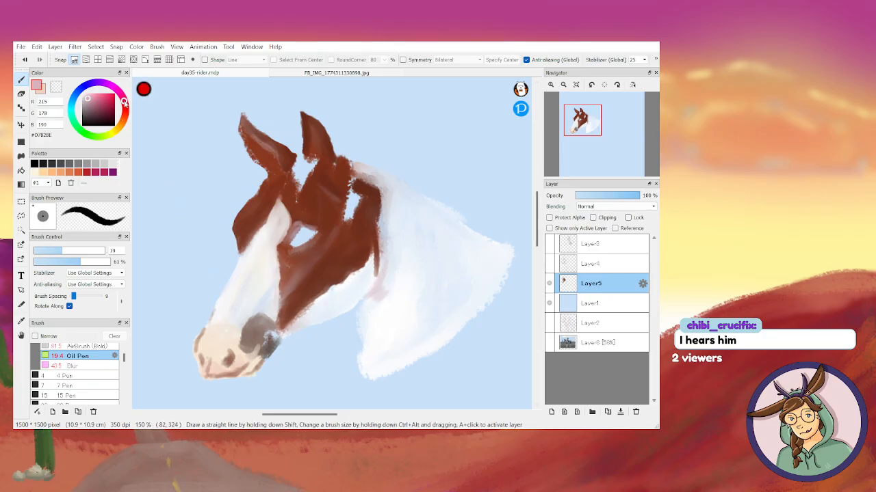
drag(115, 91, 110, 87)
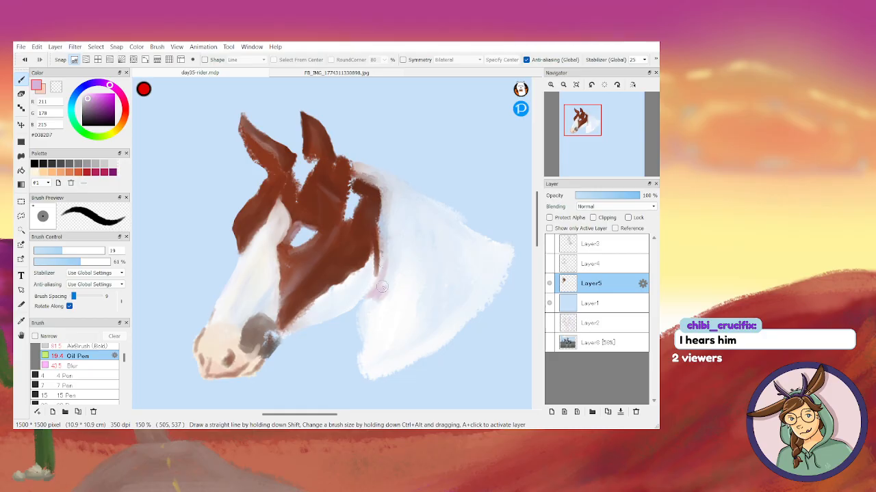
drag(108, 84, 105, 82)
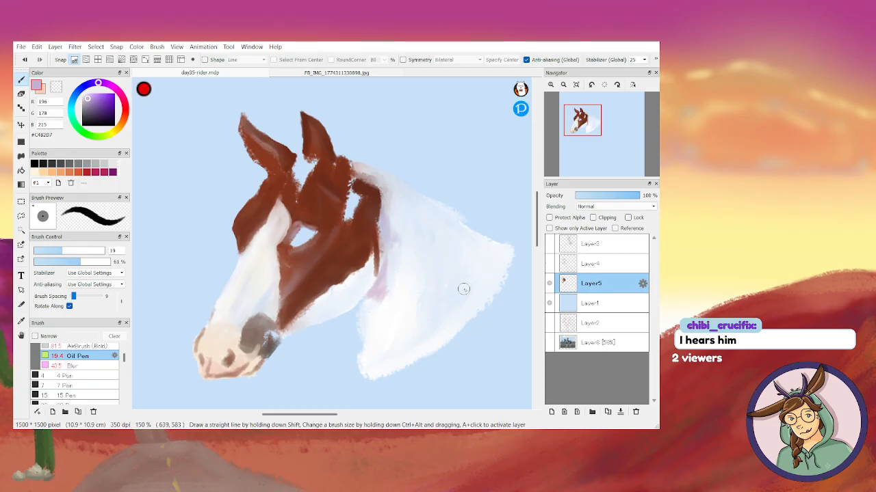
Set the second color to light blue #B3D2F3, enlarge the Oil Pen to about 40 and shade the white neck
click(43, 93)
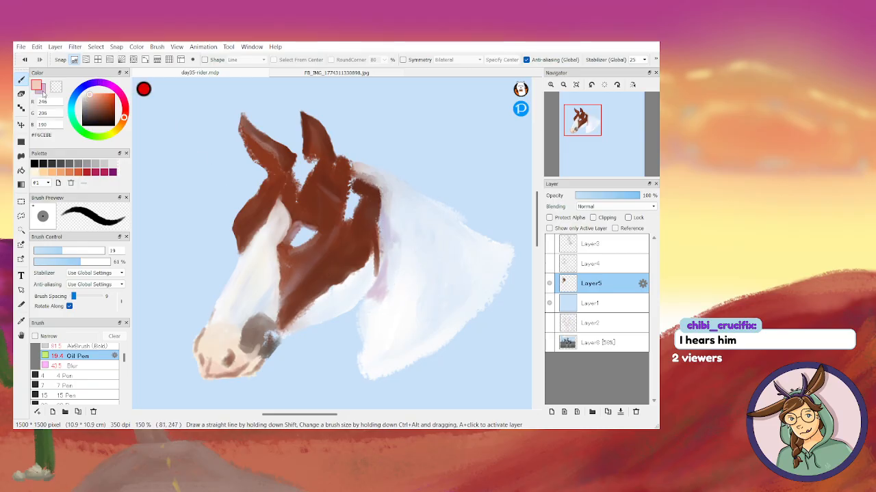
click(72, 99)
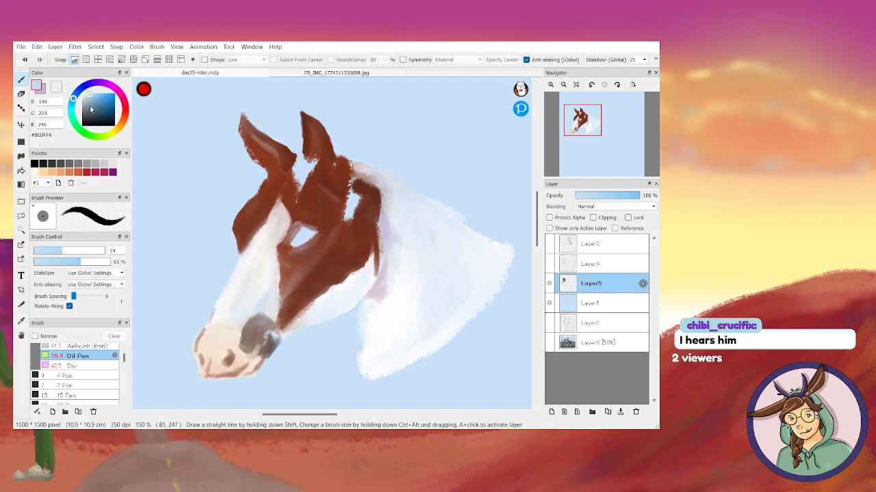
right_click(478, 200)
click(91, 95)
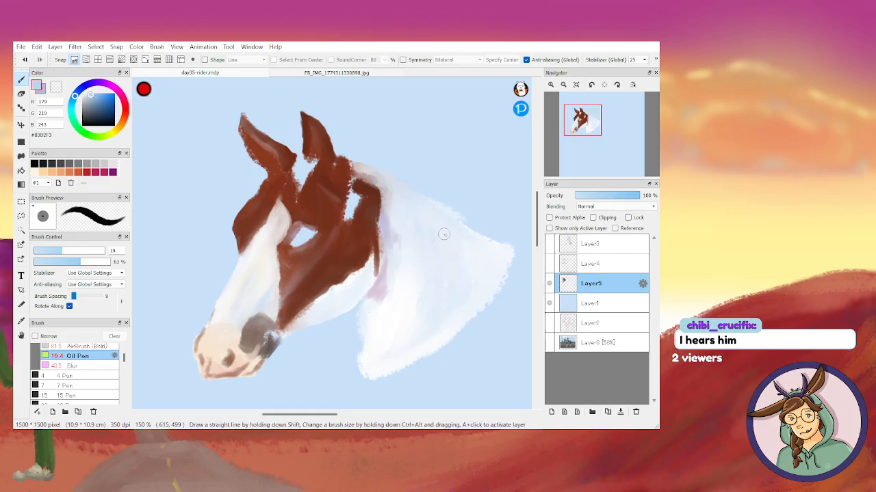
click(80, 251)
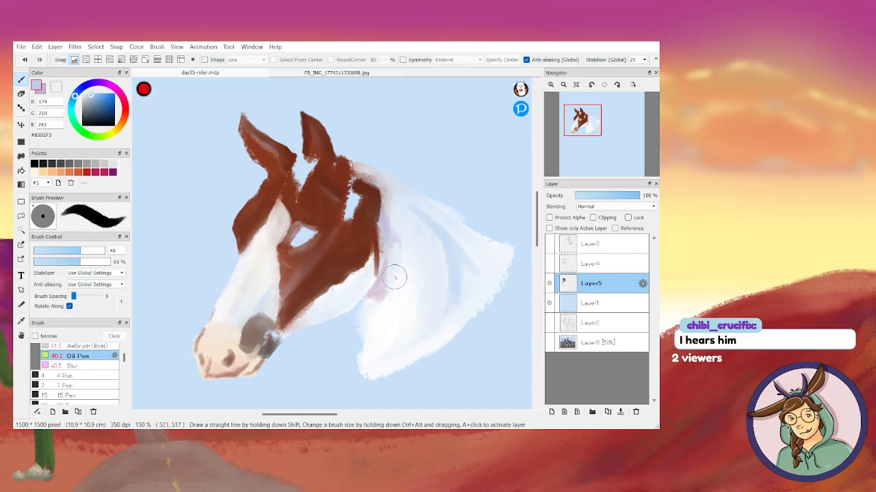
Show the Layer4 line art and extend the neck shading below the reins with light blue #B3D2F3 and lilac #C4B2D7
click(549, 264)
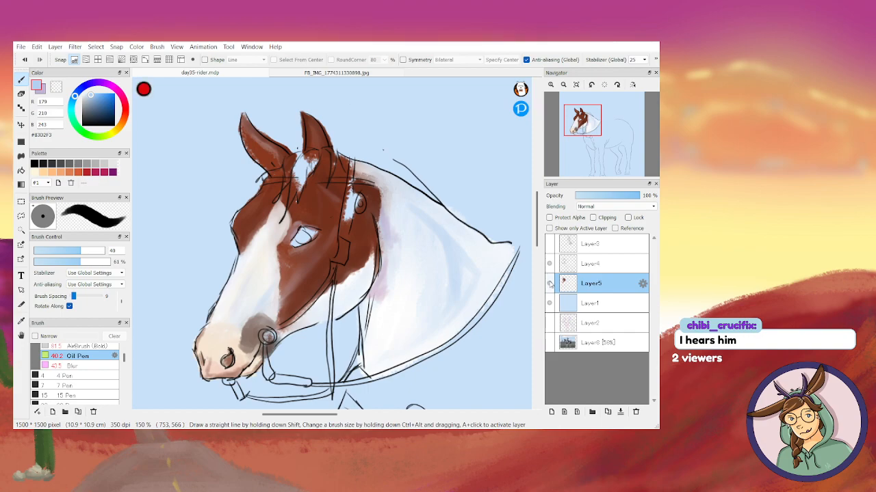
mouse_move(486, 294)
mouse_down()
mouse_move(440, 374)
mouse_move(444, 362)
mouse_up()
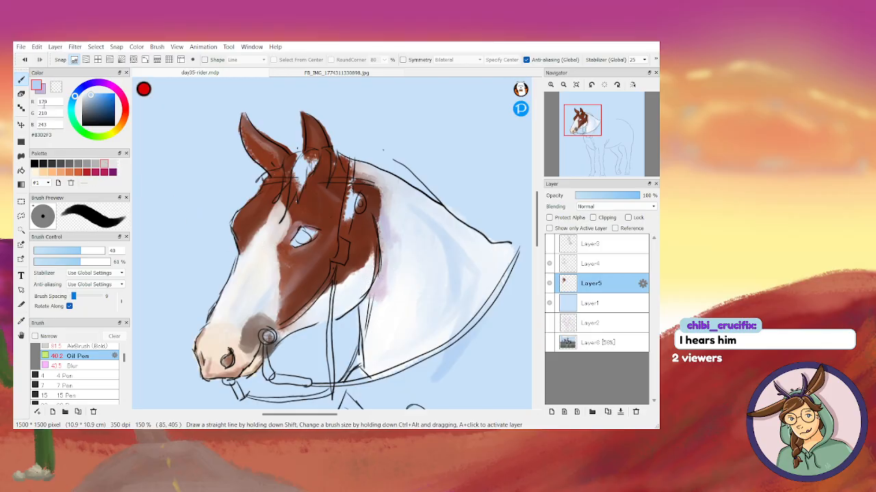
click(45, 92)
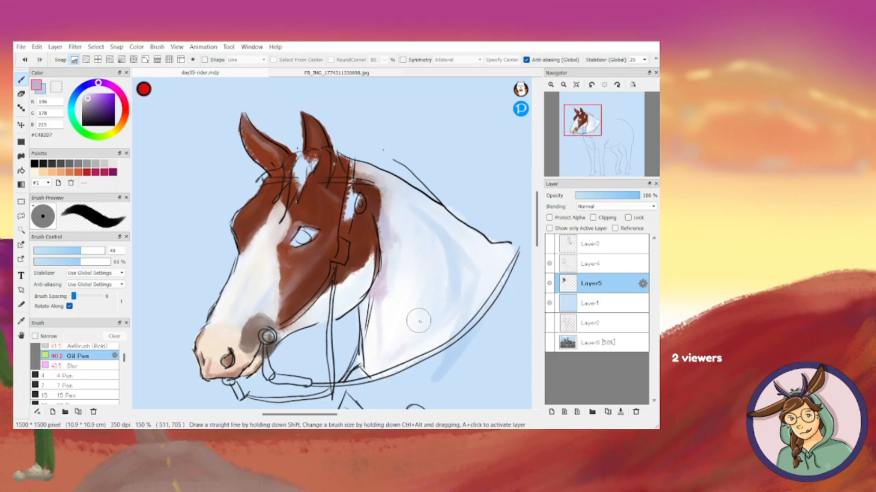
mouse_move(381, 378)
mouse_down()
mouse_move(415, 375)
mouse_move(448, 349)
mouse_move(390, 382)
mouse_move(404, 363)
mouse_up()
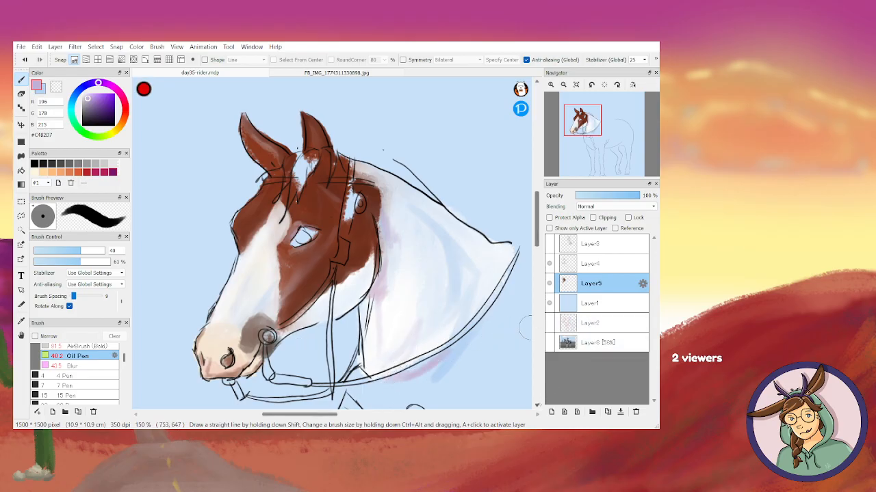
click(537, 407)
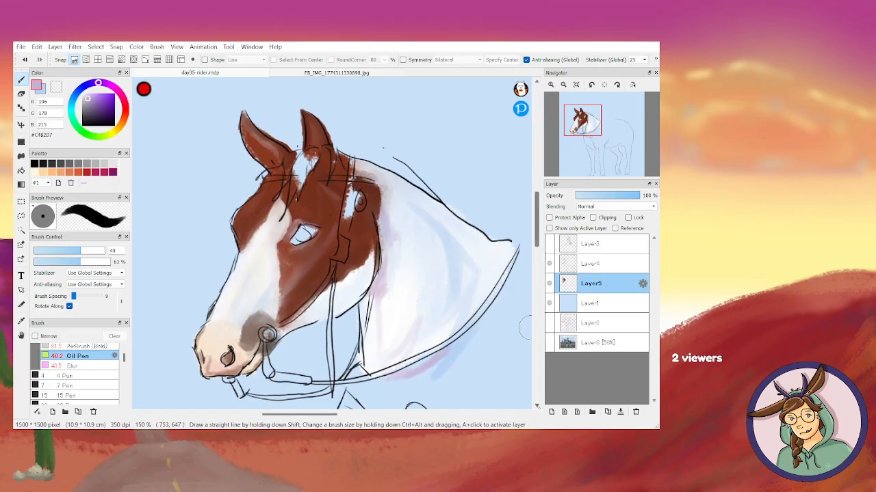
click(537, 407)
click(537, 407)
drag(537, 240, 538, 272)
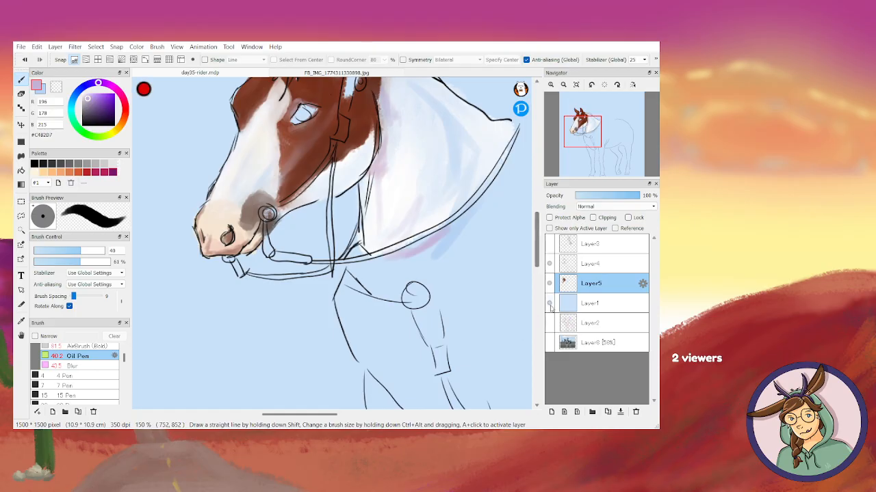
click(550, 264)
click(549, 265)
drag(331, 415, 349, 415)
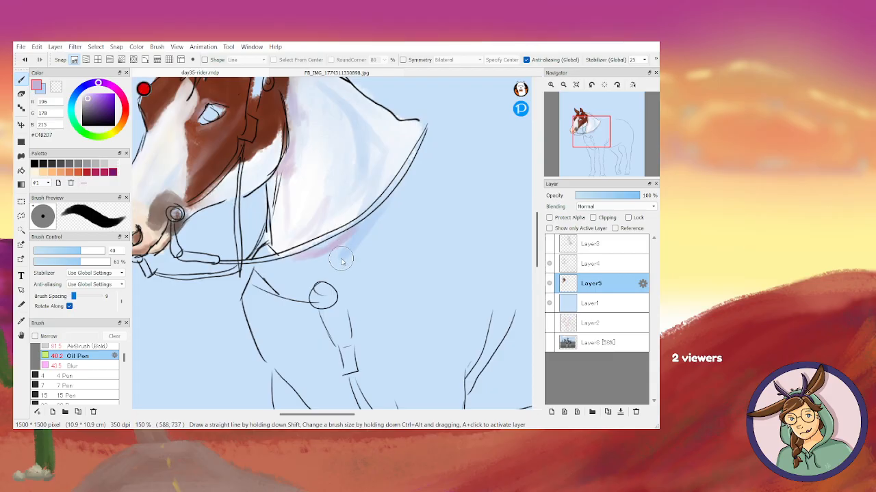
drag(341, 254, 373, 223)
Sample white #FDFDFD, show the Layer3 rider sketch and fill the area between the reins and breast strap with the Crayon brush
alt+click(301, 190)
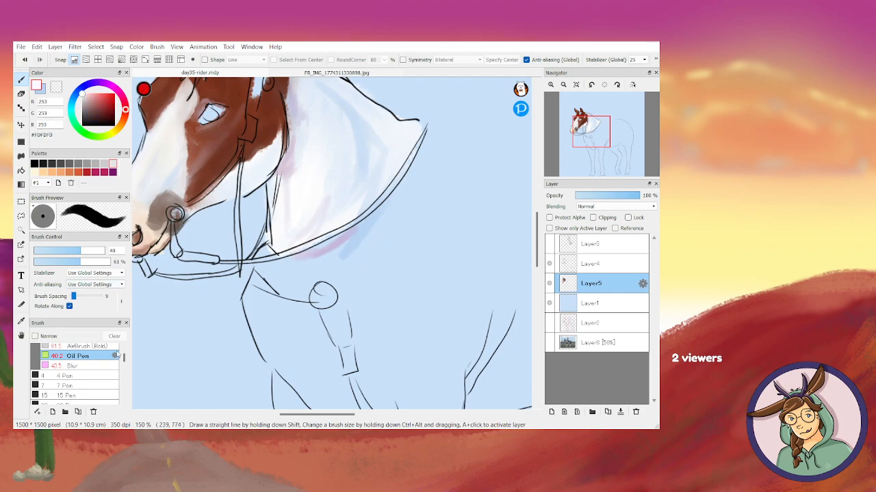
scroll(124, 357, up, 2)
click(102, 379)
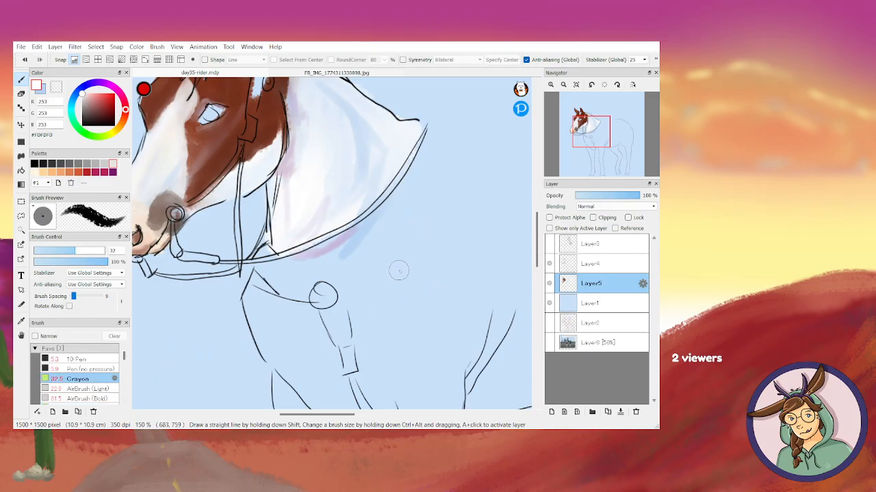
click(549, 244)
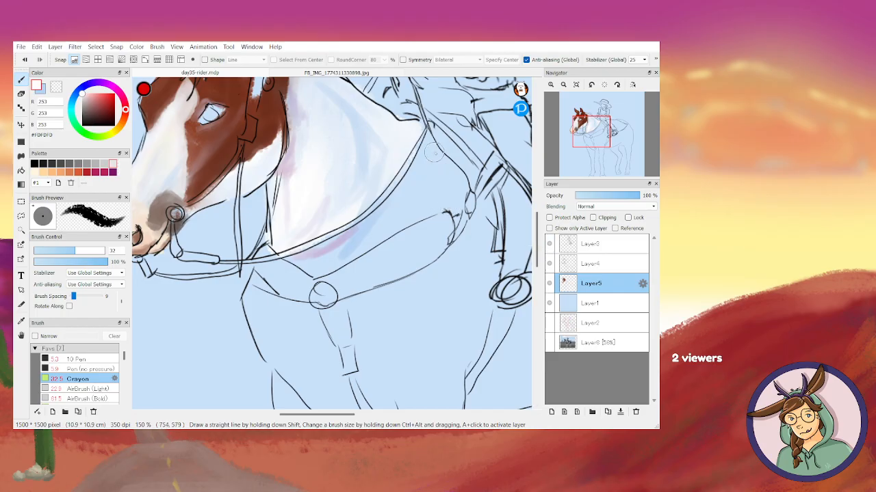
mouse_move(420, 134)
mouse_down()
mouse_move(450, 179)
mouse_move(413, 127)
mouse_move(453, 198)
mouse_move(457, 179)
mouse_move(462, 208)
mouse_move(457, 191)
mouse_move(406, 231)
mouse_move(301, 280)
mouse_move(288, 266)
mouse_move(322, 275)
mouse_move(325, 233)
mouse_move(350, 249)
mouse_move(320, 255)
mouse_move(361, 238)
mouse_move(303, 264)
mouse_move(297, 255)
mouse_move(373, 223)
mouse_move(294, 264)
mouse_move(356, 233)
mouse_move(366, 238)
mouse_move(344, 258)
mouse_move(438, 195)
mouse_move(418, 214)
mouse_move(429, 146)
mouse_move(436, 195)
mouse_move(415, 204)
mouse_move(435, 163)
mouse_move(374, 213)
mouse_move(416, 157)
mouse_move(368, 214)
mouse_move(420, 160)
mouse_move(418, 177)
mouse_move(431, 155)
mouse_up()
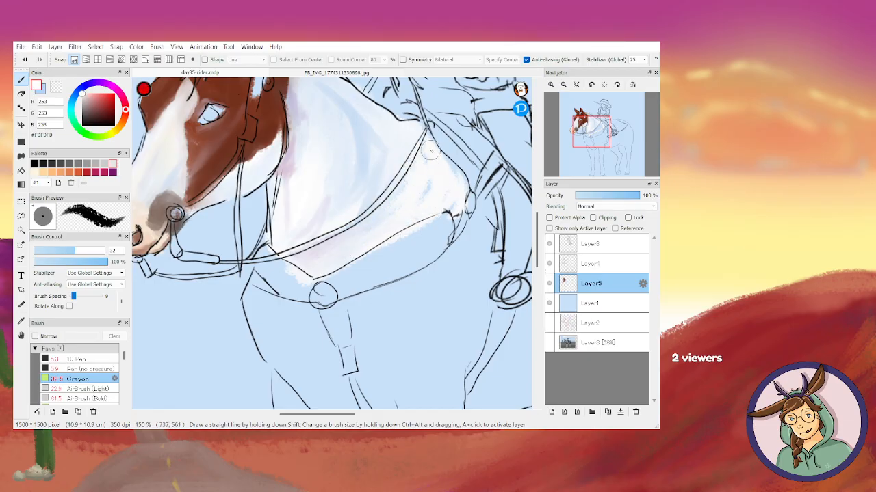
Block in the front edge of the chest and the shoulder behind the breast strap with white #FDFDFD Crayon strokes
mouse_move(257, 280)
mouse_down()
mouse_move(247, 310)
mouse_move(267, 301)
mouse_move(264, 286)
mouse_move(262, 336)
mouse_move(252, 273)
mouse_move(267, 297)
mouse_move(258, 270)
mouse_move(282, 303)
mouse_move(259, 306)
mouse_move(266, 352)
mouse_up()
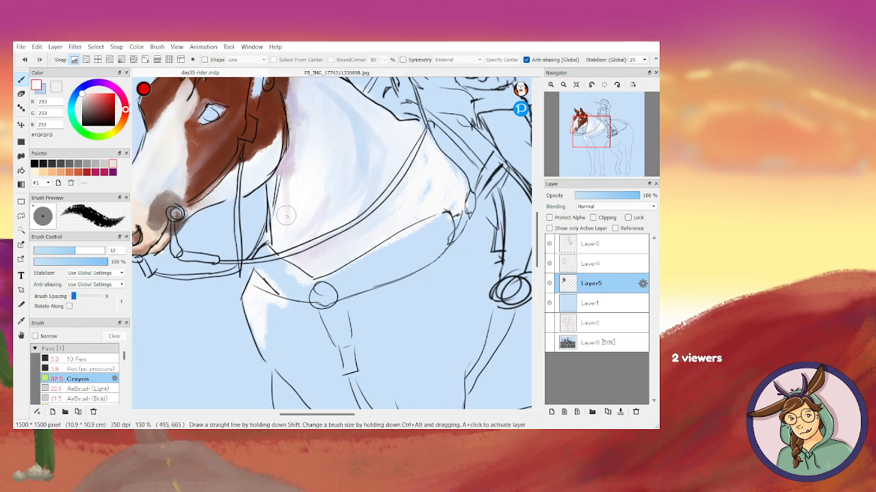
mouse_move(429, 272)
mouse_down()
mouse_move(439, 286)
mouse_move(448, 274)
mouse_up()
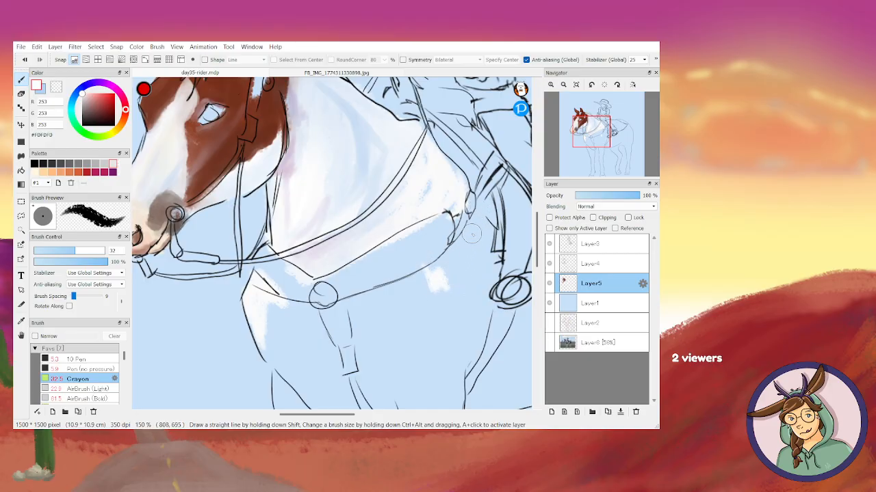
mouse_move(465, 372)
mouse_down()
mouse_move(489, 316)
mouse_move(463, 371)
mouse_move(489, 309)
mouse_move(491, 255)
mouse_up()
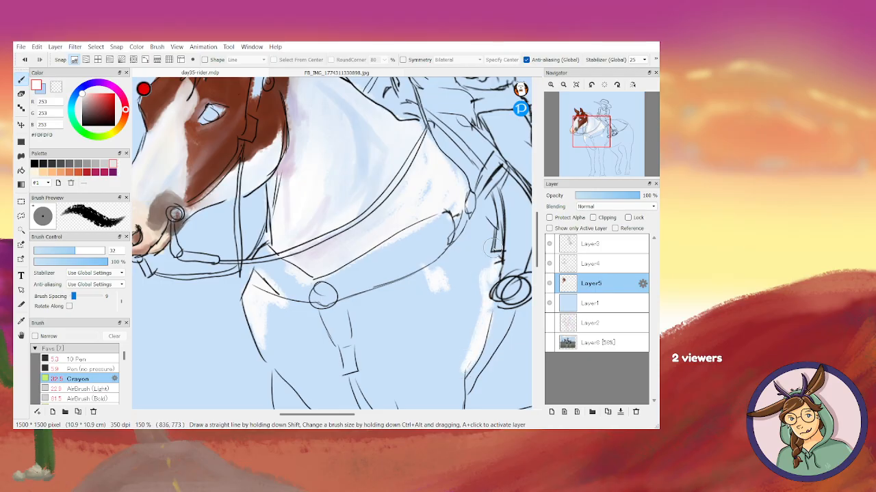
mouse_move(492, 233)
mouse_down()
mouse_move(492, 262)
mouse_move(490, 210)
mouse_move(438, 274)
mouse_up()
mouse_move(482, 217)
mouse_down()
mouse_move(472, 246)
mouse_move(476, 221)
mouse_move(432, 272)
mouse_move(468, 235)
mouse_move(450, 265)
mouse_move(450, 300)
mouse_move(436, 282)
mouse_move(428, 286)
mouse_move(451, 321)
mouse_move(451, 295)
mouse_move(462, 353)
mouse_move(472, 296)
mouse_move(453, 292)
mouse_move(447, 271)
mouse_move(486, 242)
mouse_move(476, 292)
mouse_up()
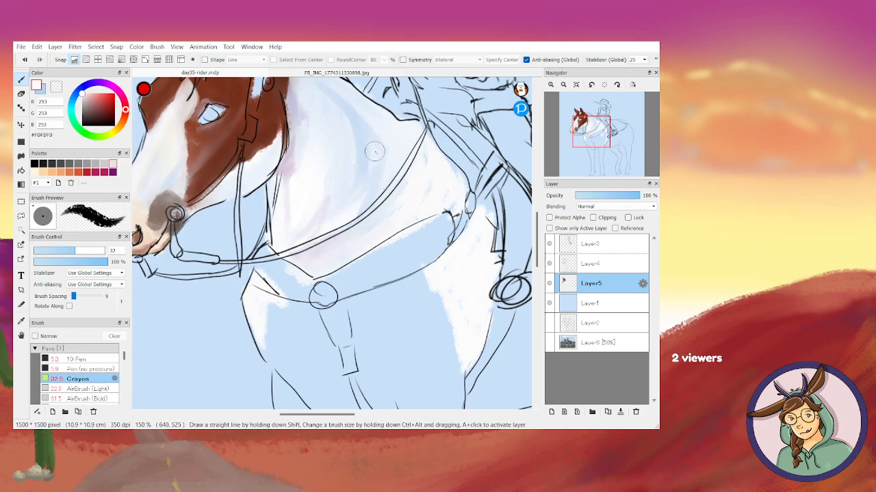
Shade the white shoulder and the lower neck with light blue #B3D2F3 Crayon strokes
click(42, 93)
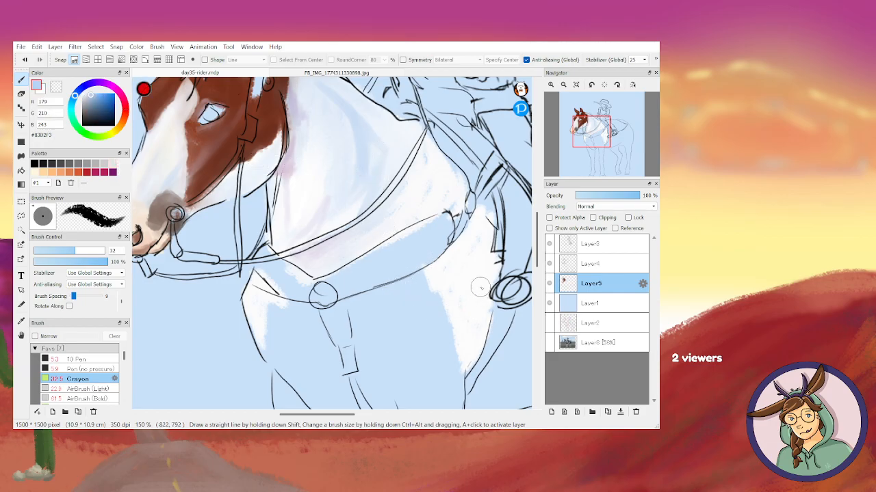
drag(472, 267, 471, 330)
drag(464, 245, 447, 265)
drag(474, 238, 477, 271)
drag(461, 325, 456, 307)
drag(467, 259, 465, 268)
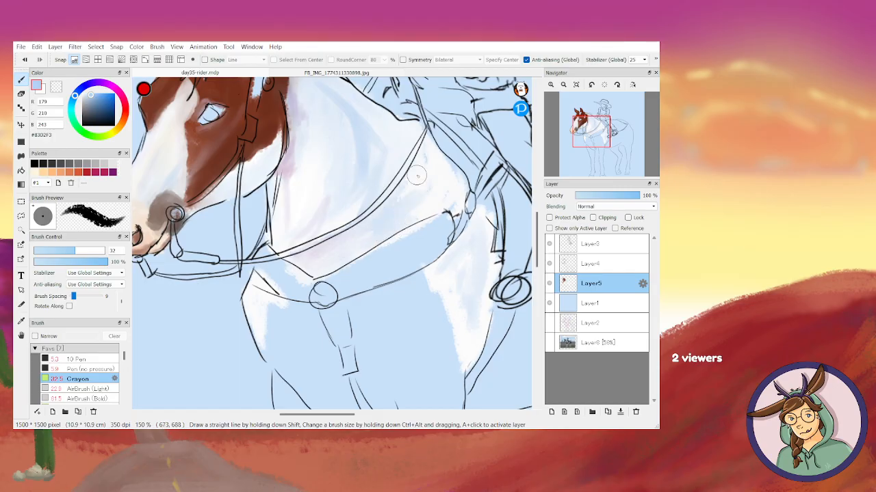
drag(398, 142, 366, 194)
drag(374, 127, 370, 163)
Shade the neck behind the horse's jaw with muted mauve #B5A6B3 Crayon strokes at 73% opacity
drag(539, 236, 538, 226)
key(ctrl+minus)
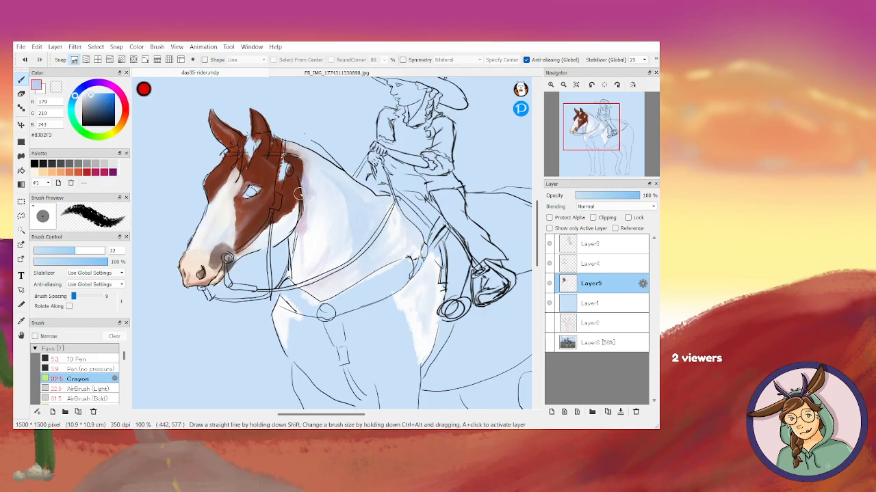
alt+click(303, 227)
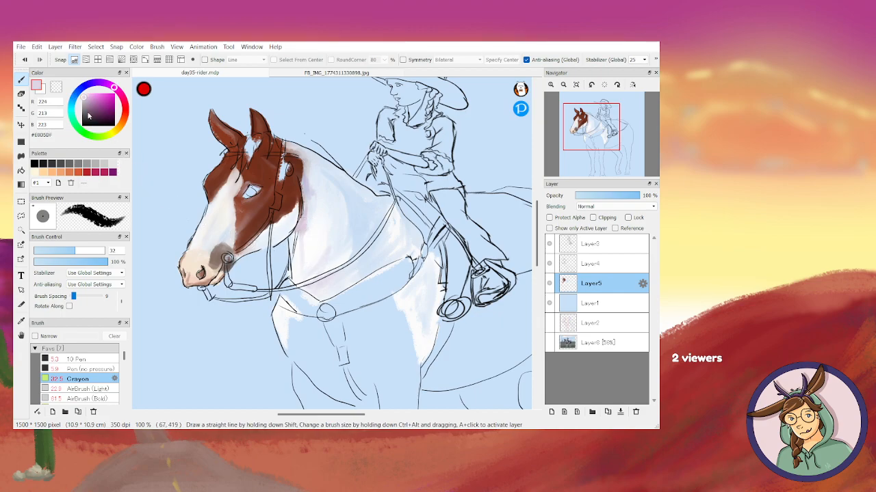
click(85, 102)
click(84, 104)
click(89, 262)
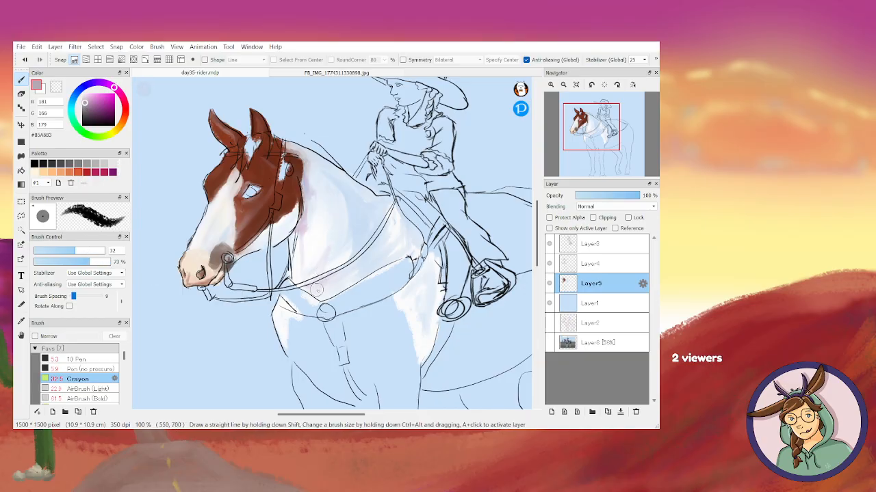
mouse_move(305, 266)
mouse_down()
mouse_move(321, 233)
mouse_move(316, 222)
mouse_up()
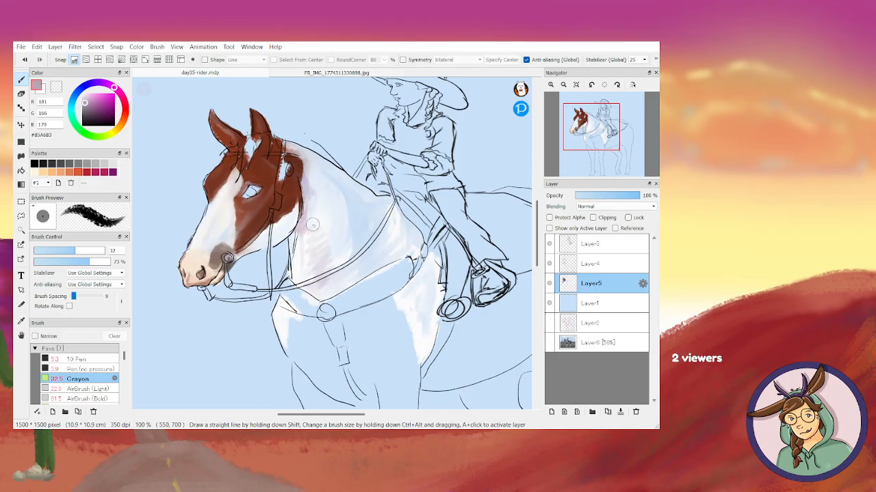
mouse_move(303, 281)
mouse_down()
mouse_move(295, 231)
mouse_move(320, 284)
mouse_move(307, 208)
mouse_up()
drag(331, 280, 309, 199)
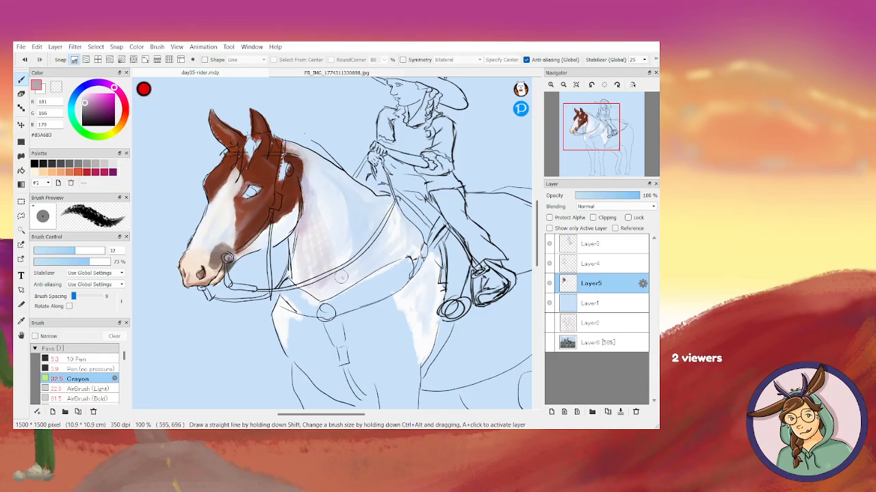
drag(335, 240, 317, 188)
mouse_move(334, 267)
mouse_down()
mouse_move(332, 228)
mouse_move(328, 272)
mouse_move(314, 242)
mouse_up()
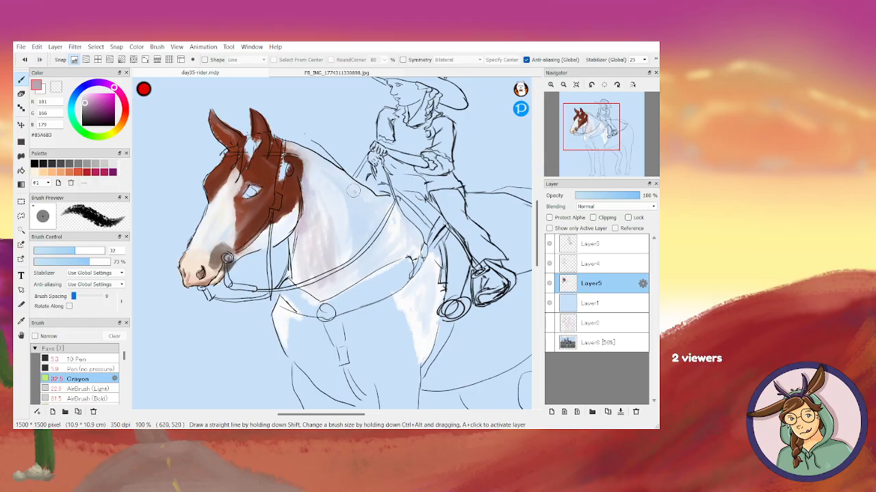
Blend the neck shading with light blue #CBE0F4 and grey-brown #876F65 sampled from the muzzle
alt+click(356, 199)
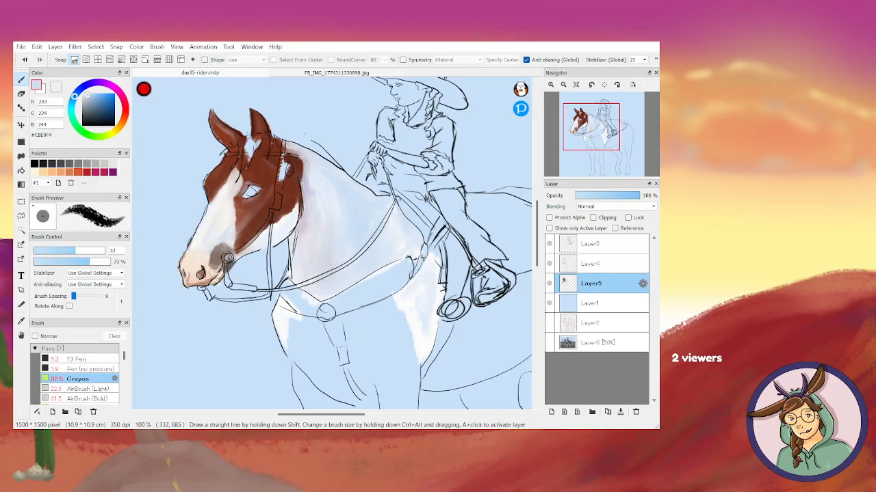
alt+click(222, 258)
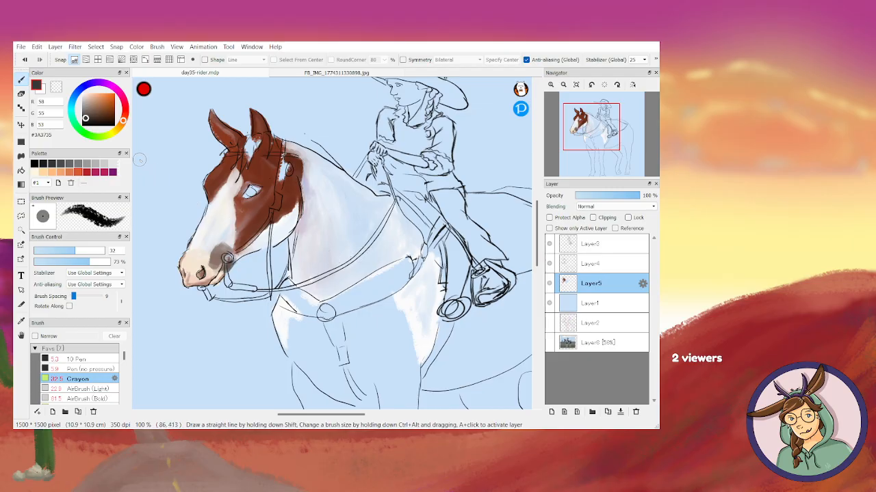
alt+click(216, 258)
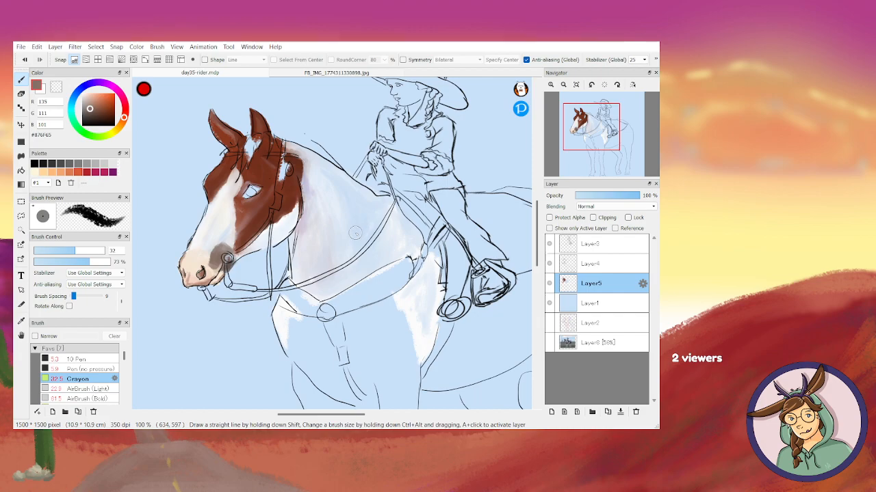
Mix a warm grey #A59A83 and paint a darker shadow band down the middle of the neck with the Crayon brush
alt+click(335, 245)
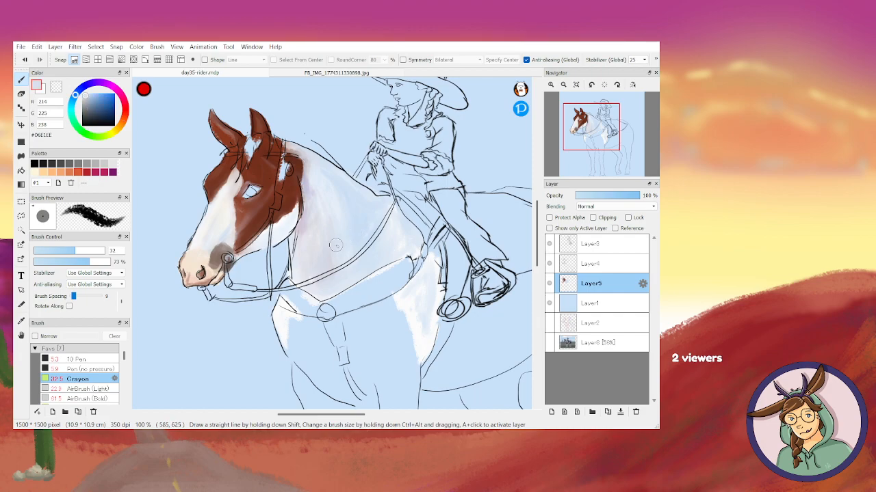
click(120, 133)
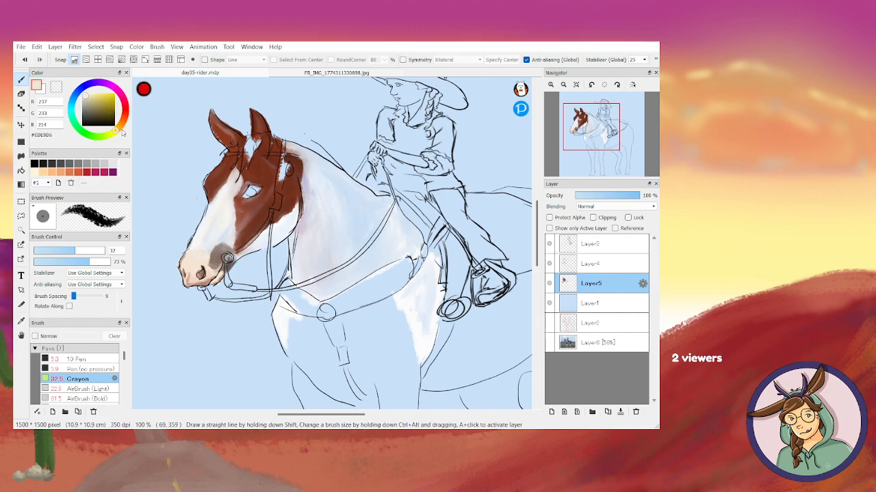
click(87, 110)
click(117, 132)
click(87, 107)
drag(88, 107, 89, 104)
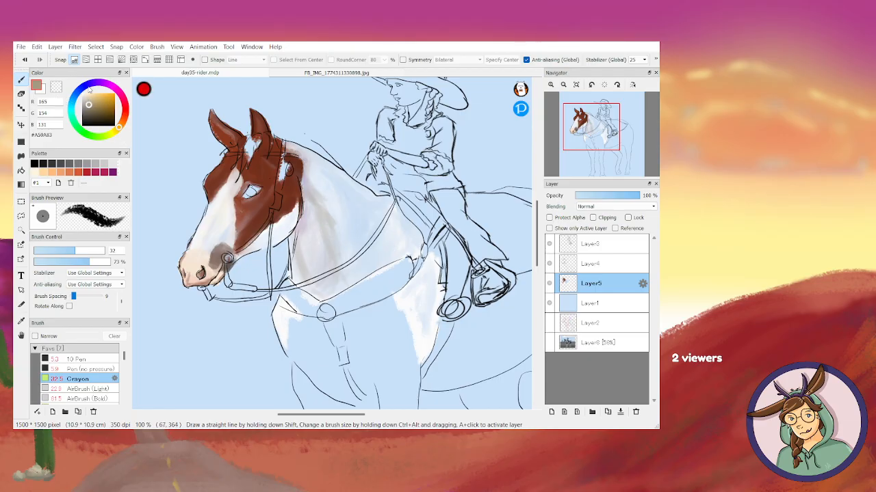
Add cream #FFF6DF highlights to the chest above the breast strap and smooth the neck shading with the Blur brush
click(44, 92)
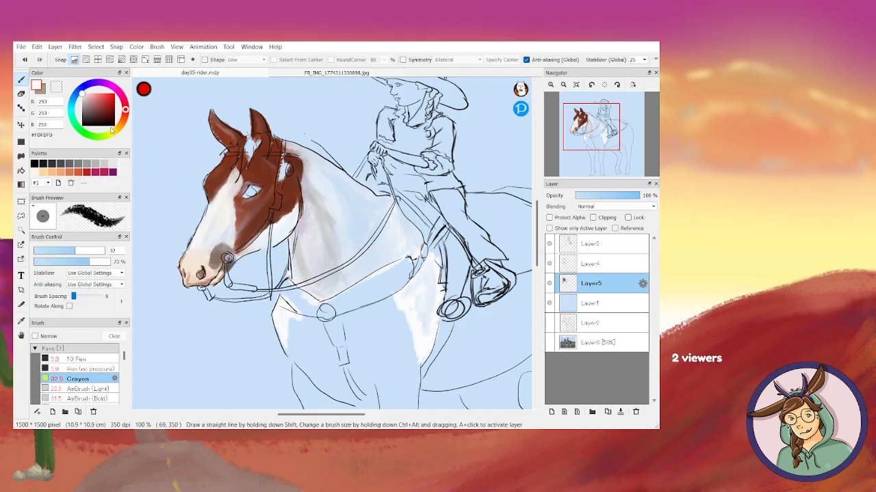
click(34, 171)
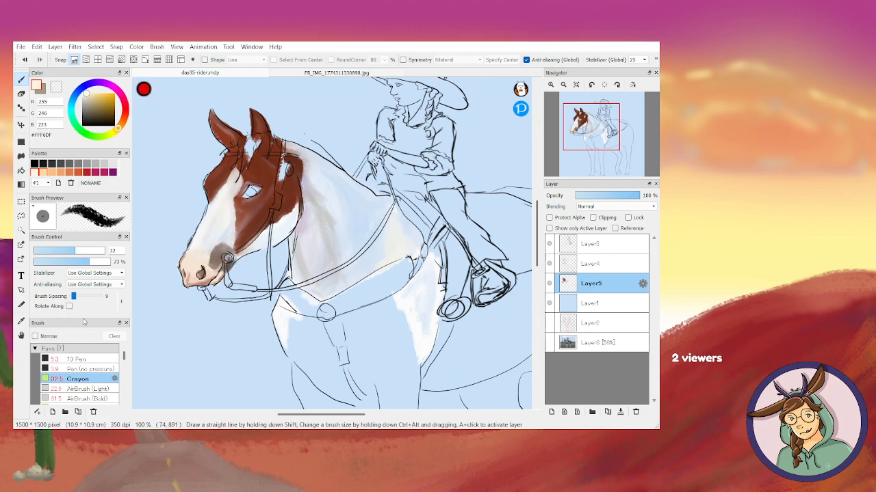
drag(83, 317, 84, 307)
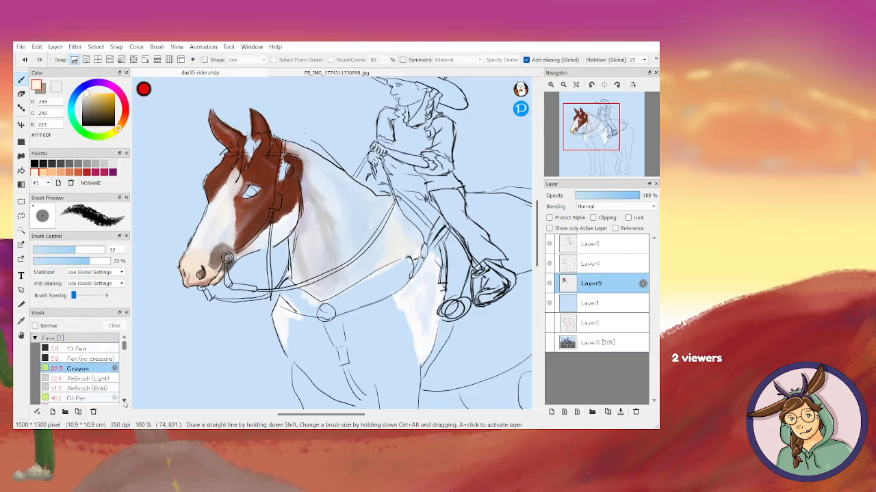
click(124, 403)
click(74, 398)
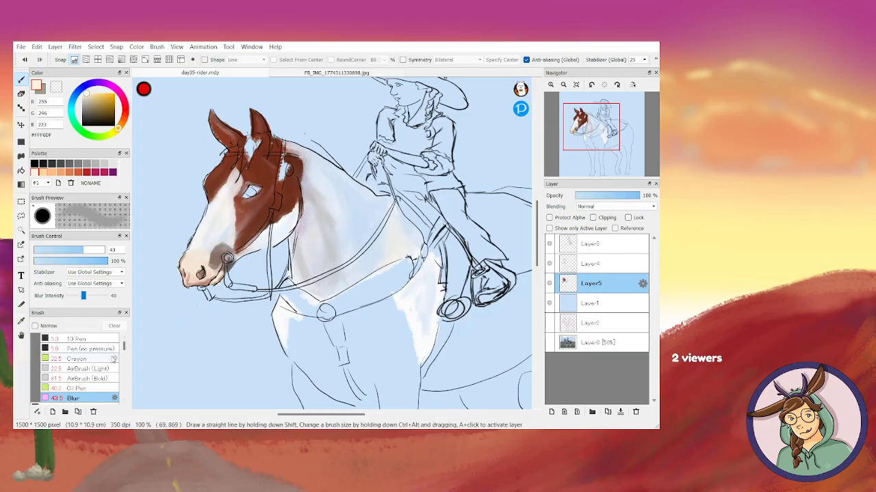
Rework the neck folds with the Oil Pen at 61% opacity in grey #CECDCD, light blue #C8DDF4 and blue-grey #B0BECE
click(78, 389)
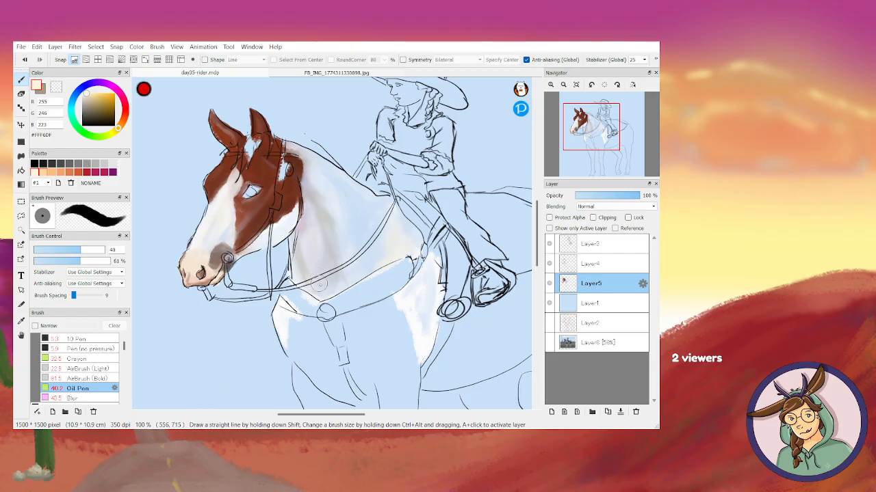
alt+click(300, 263)
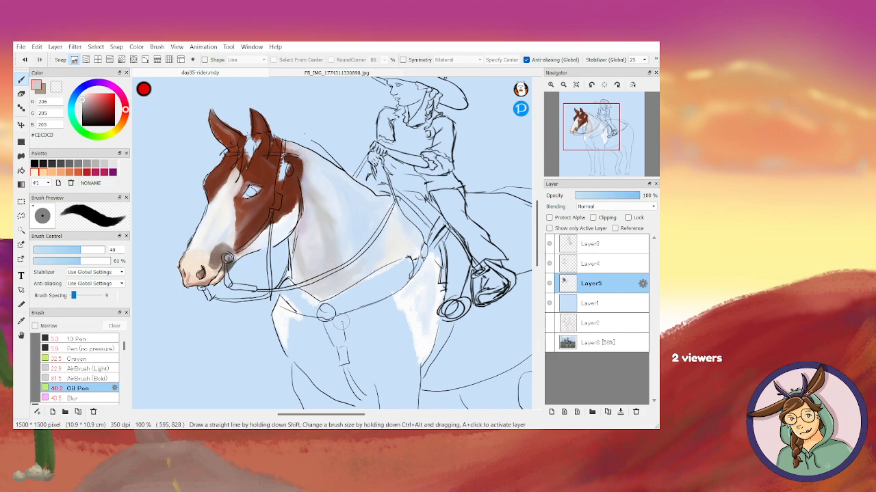
alt+click(358, 232)
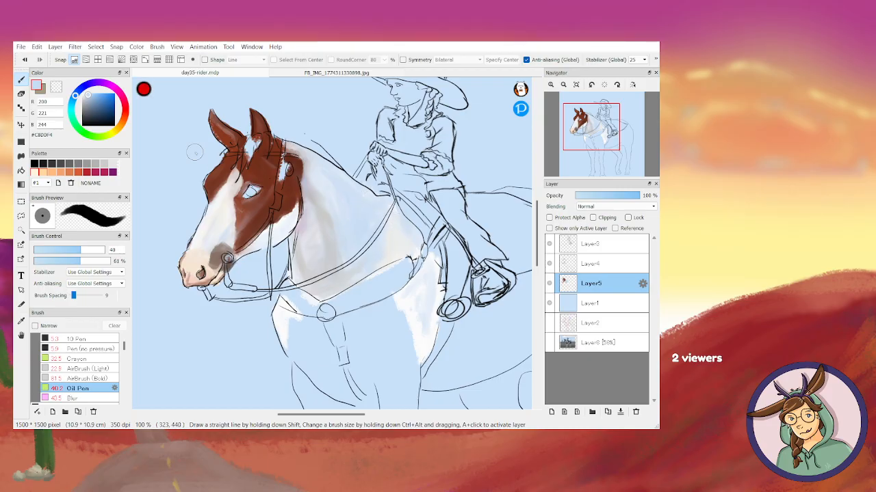
click(87, 101)
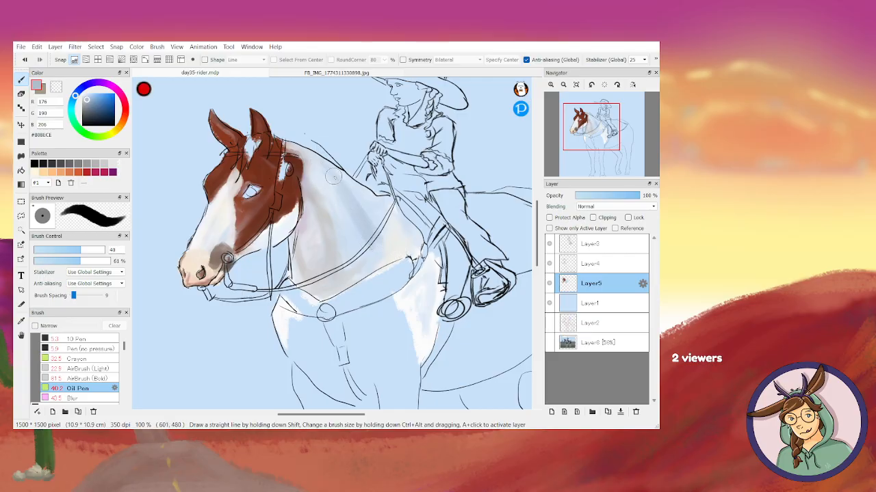
right_click(372, 208)
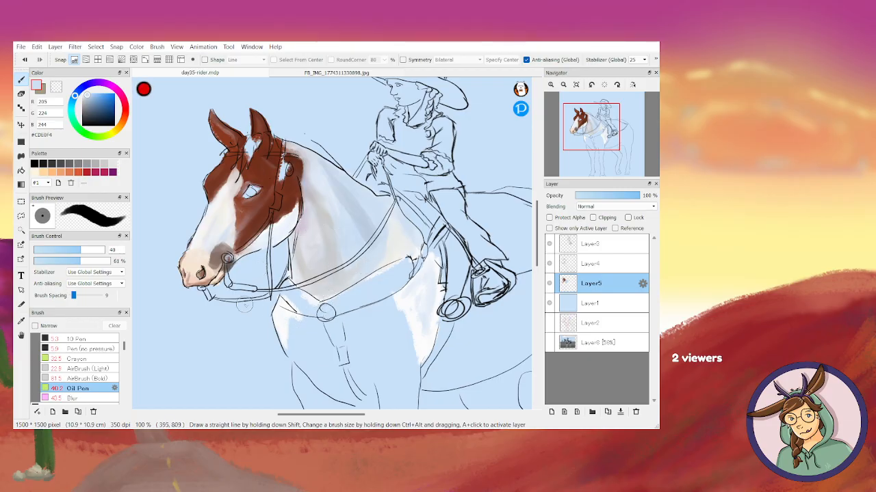
Soften the neck strokes with the Blur brush and check the paint with the Layer4 line art temporarily hidden
click(79, 399)
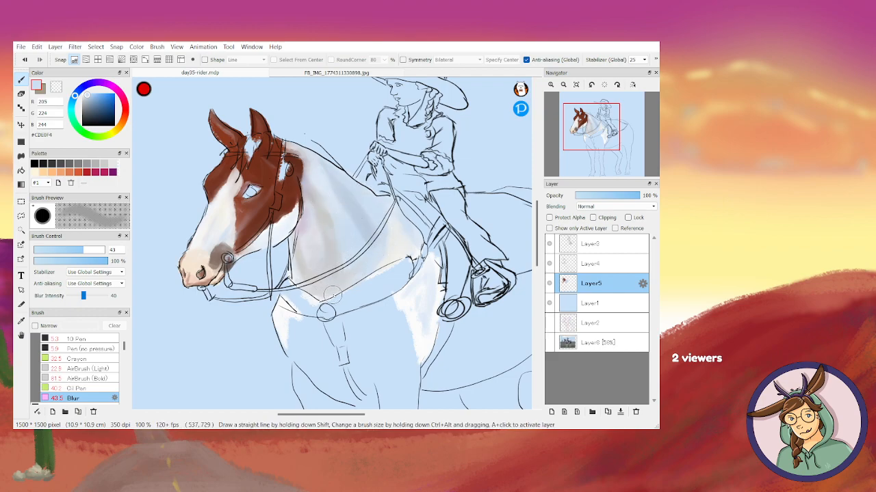
click(549, 264)
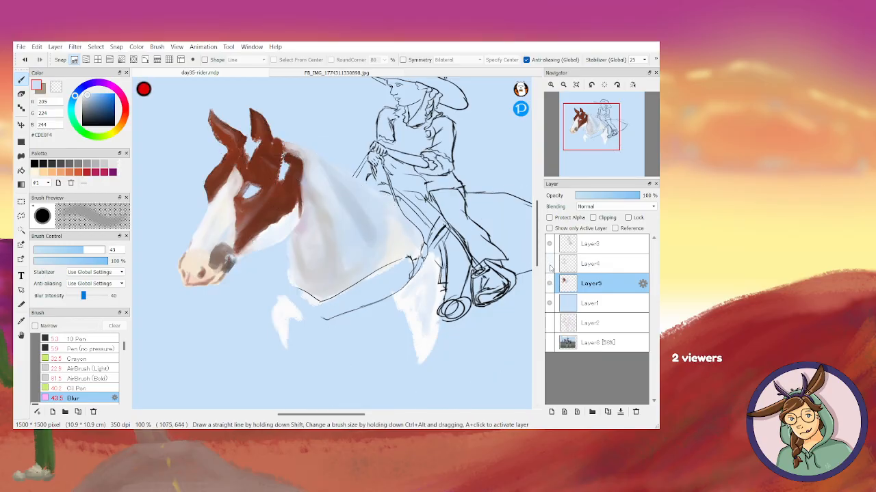
click(549, 264)
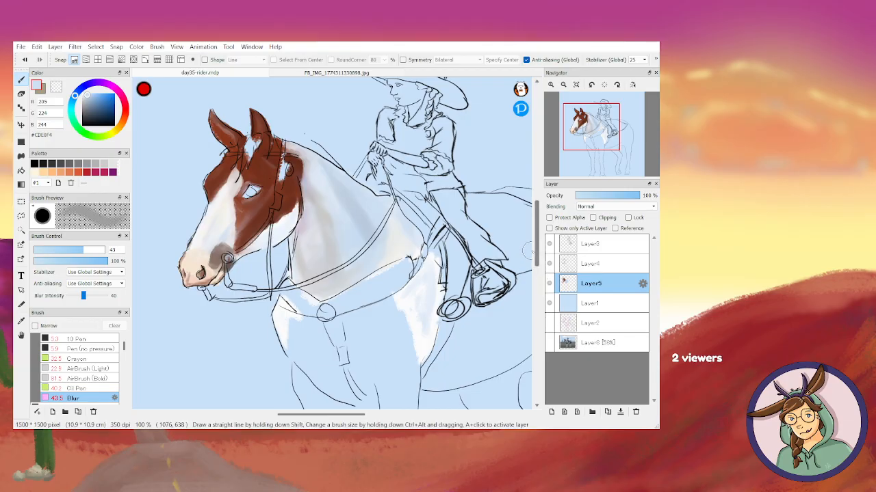
Add a new layer above Layer5 and paint the bridle's cheek buckle in light grey #CCCCCC with a 10.3 px Oil Pen
scroll(542, 279, up, 2)
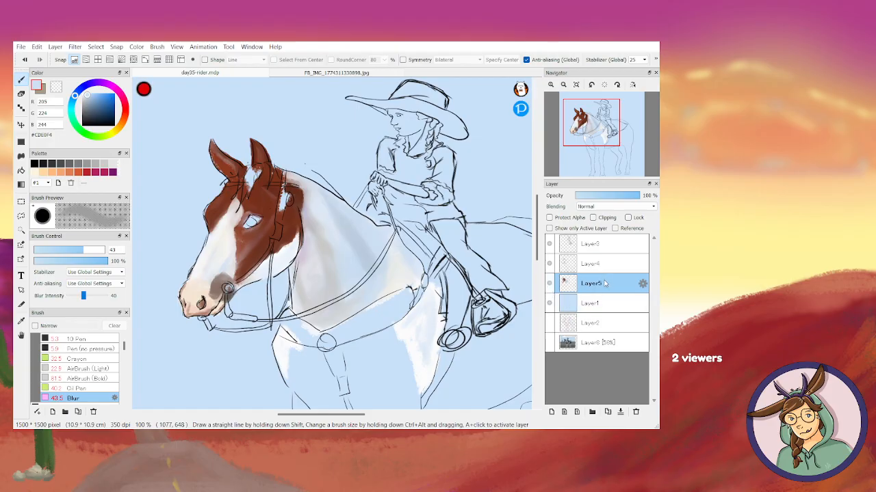
click(551, 412)
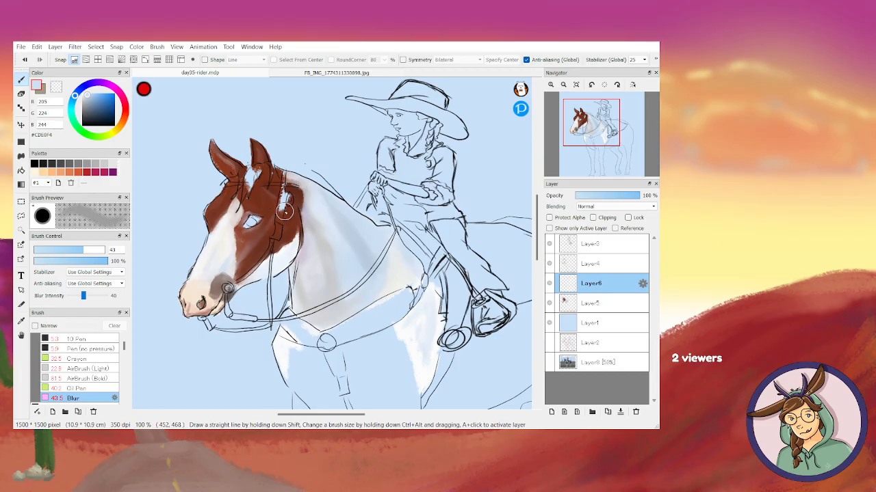
key(ctrl+plus)
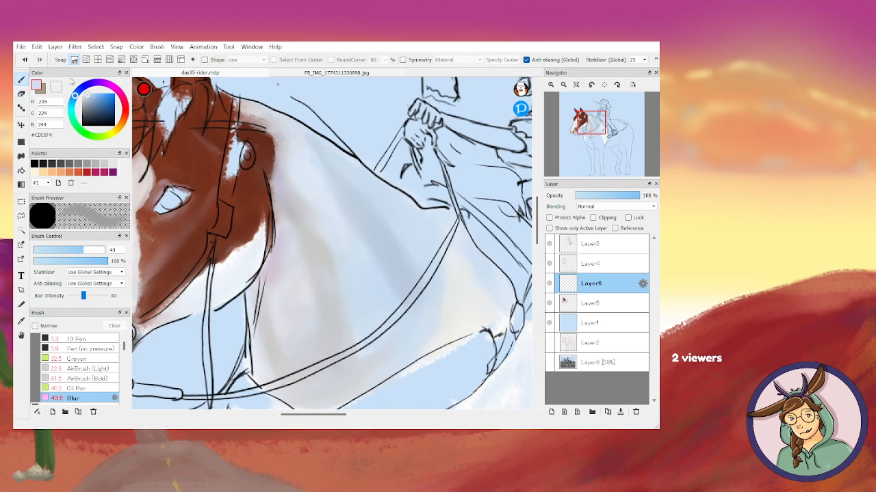
click(104, 164)
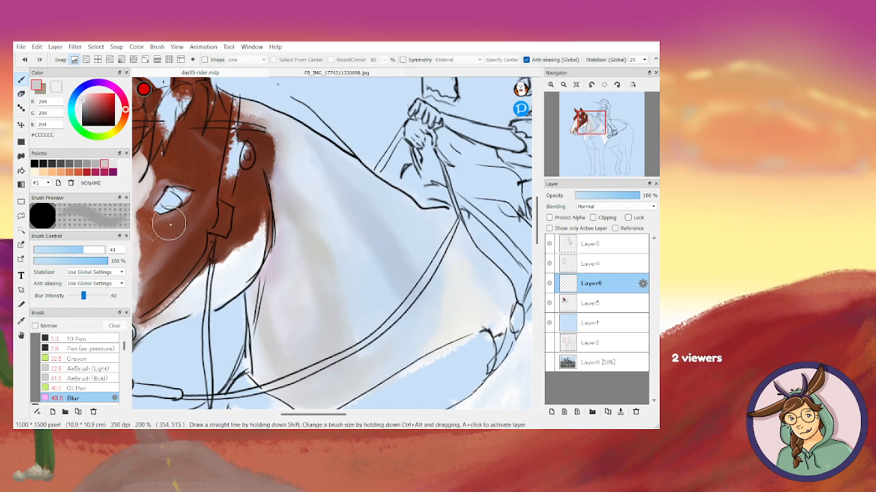
click(54, 249)
click(71, 387)
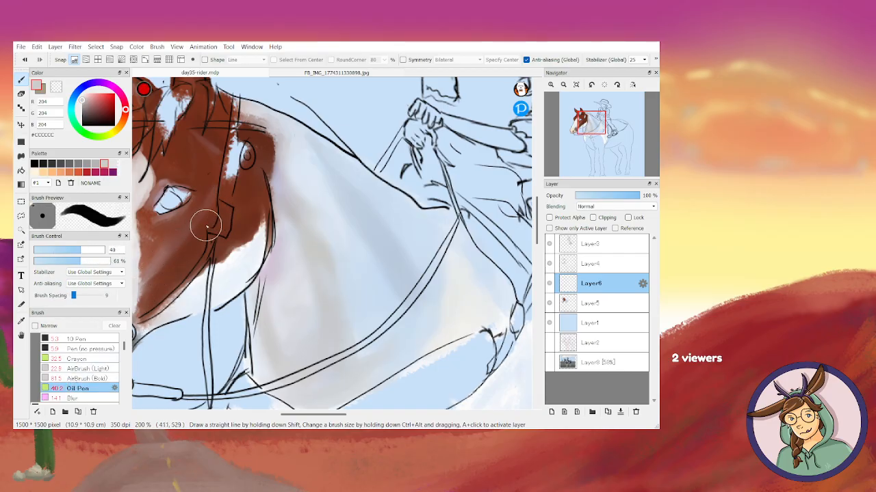
click(51, 250)
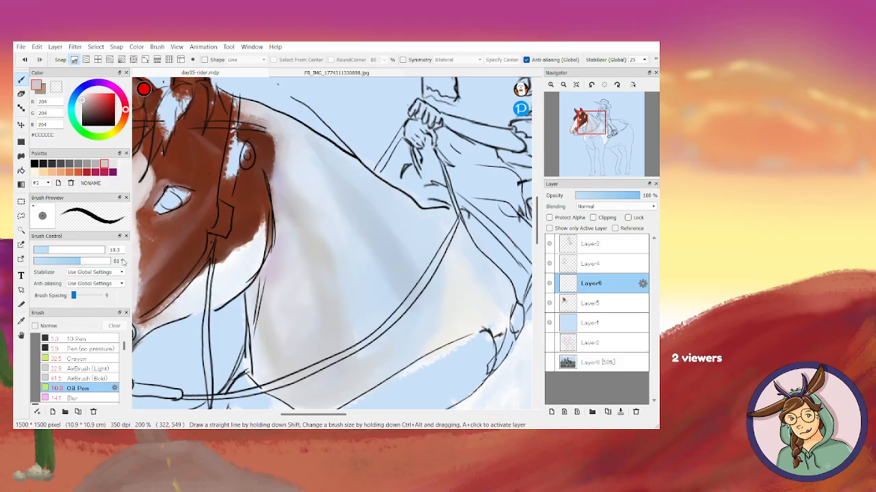
drag(219, 201, 216, 222)
drag(224, 201, 229, 225)
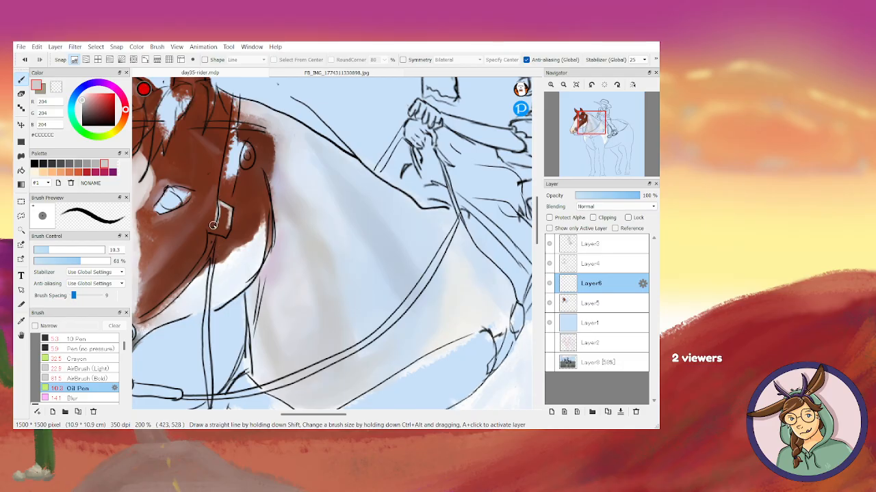
Shade the cheek buckle with mid grey #7F7F7F and clean up the strokes on the strap below with the Eraser
click(78, 165)
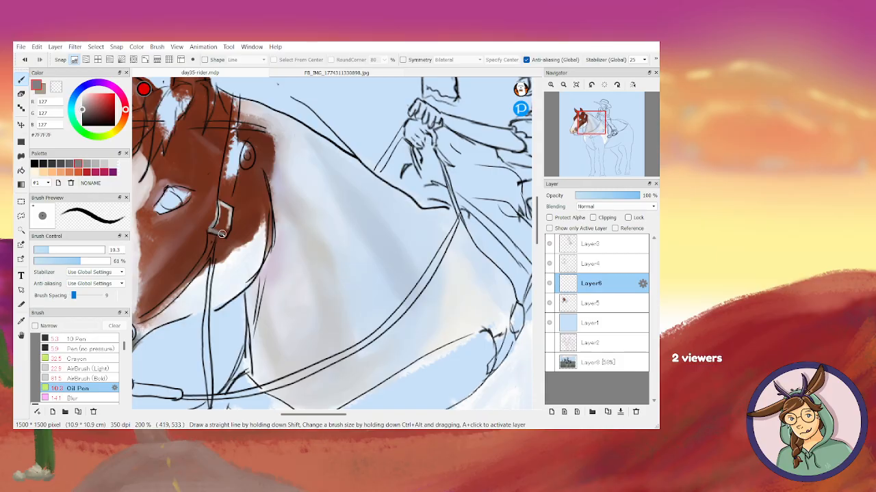
drag(223, 234, 225, 230)
drag(206, 289, 201, 338)
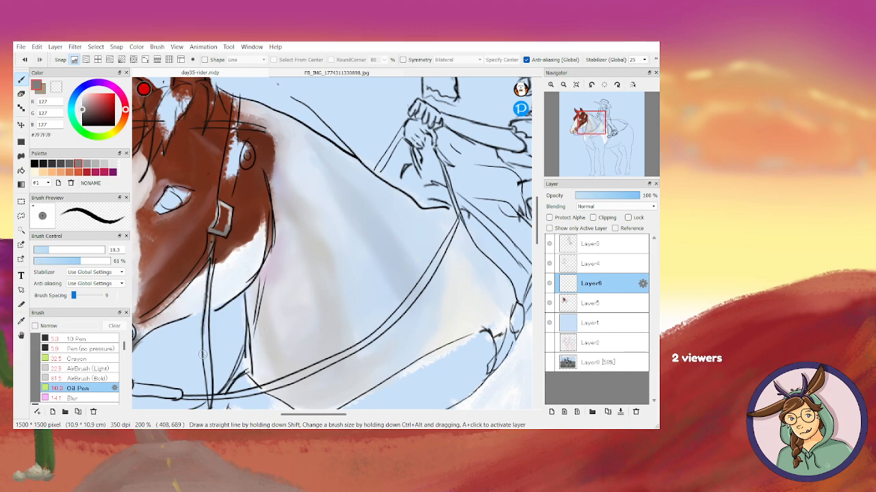
click(20, 96)
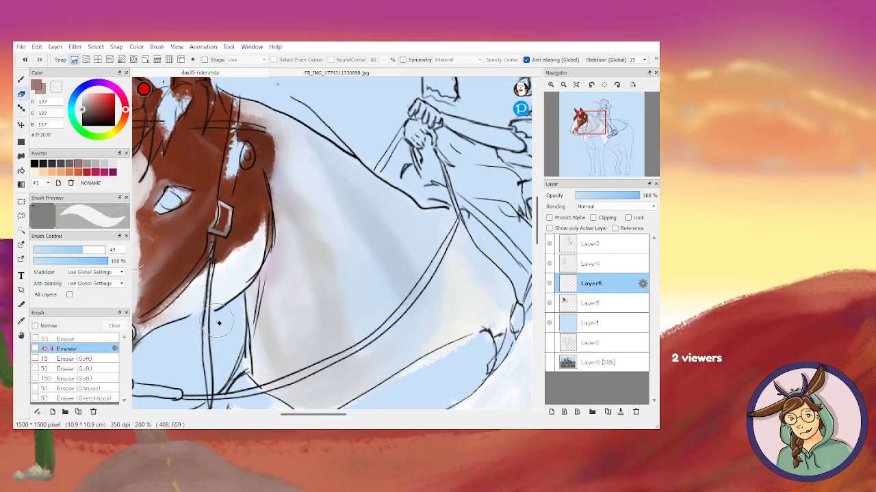
key(b)
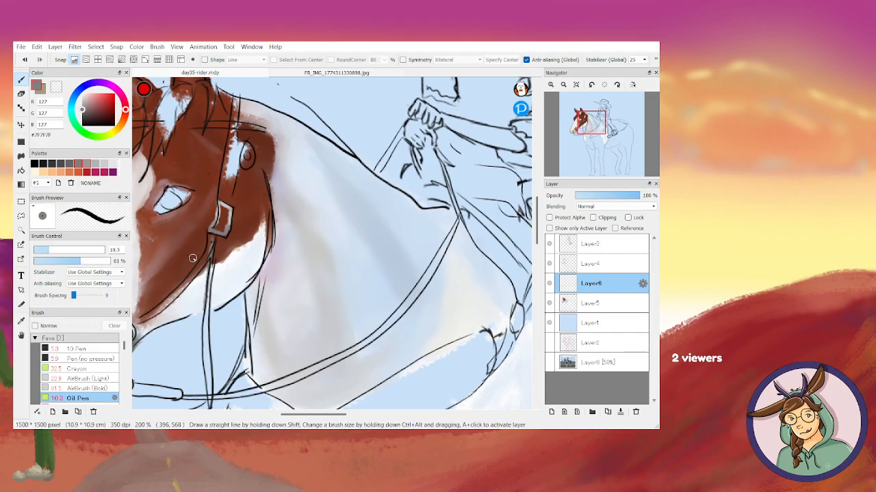
Paint the loose strap hanging below the cheek buckle on Layer6 in reddish brown #6E2F1C, hiding the Layer4 line art
click(42, 91)
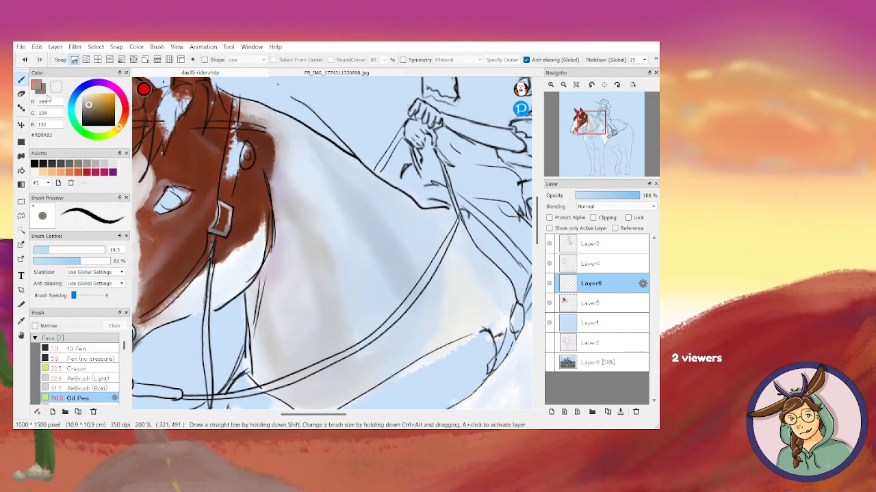
alt+click(250, 220)
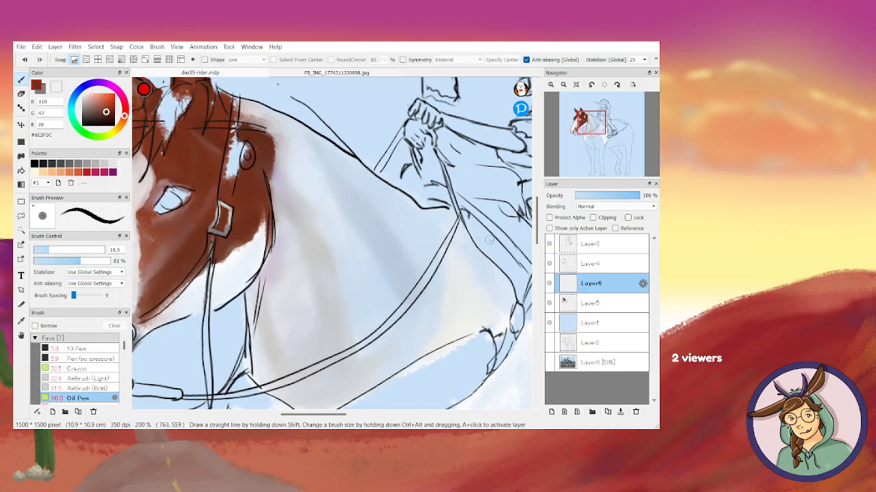
scroll(531, 249, down, 3)
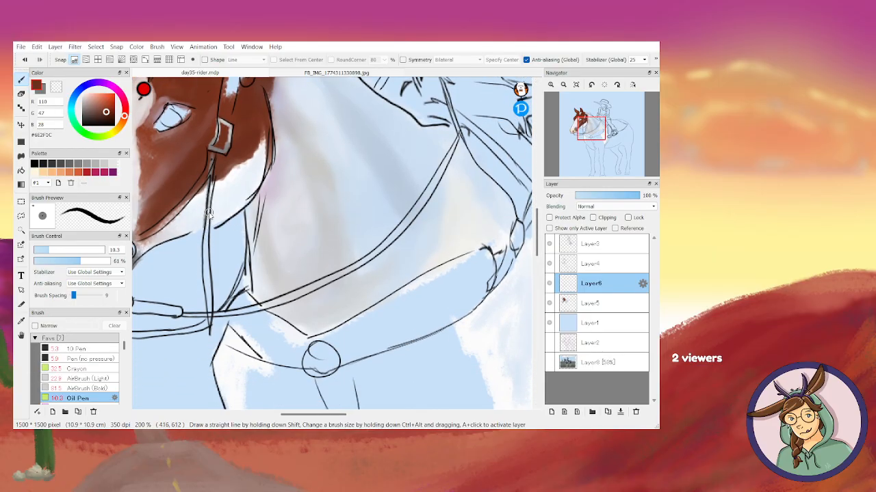
drag(211, 177, 208, 283)
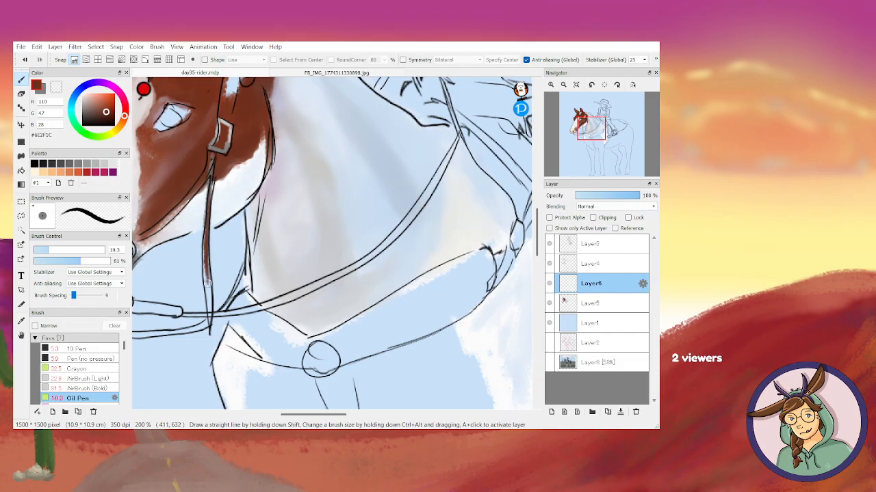
click(548, 264)
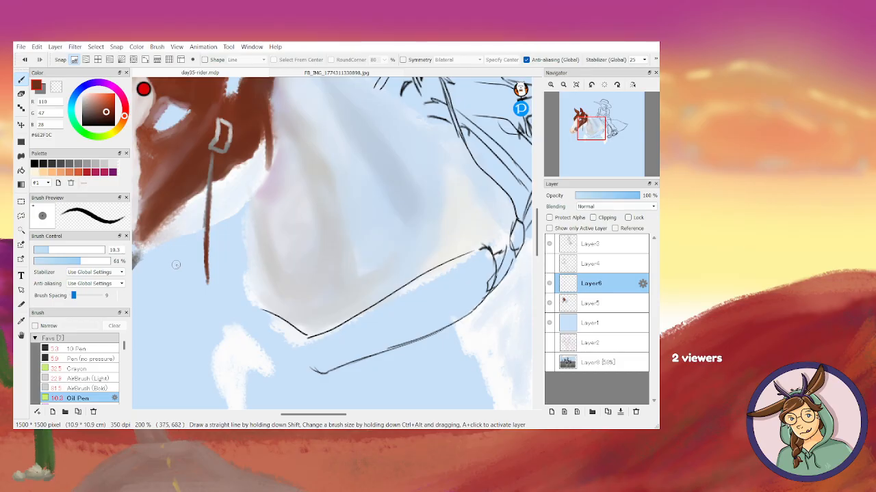
mouse_move(202, 281)
mouse_down()
mouse_move(204, 306)
mouse_move(206, 281)
mouse_move(203, 323)
mouse_move(206, 224)
mouse_up()
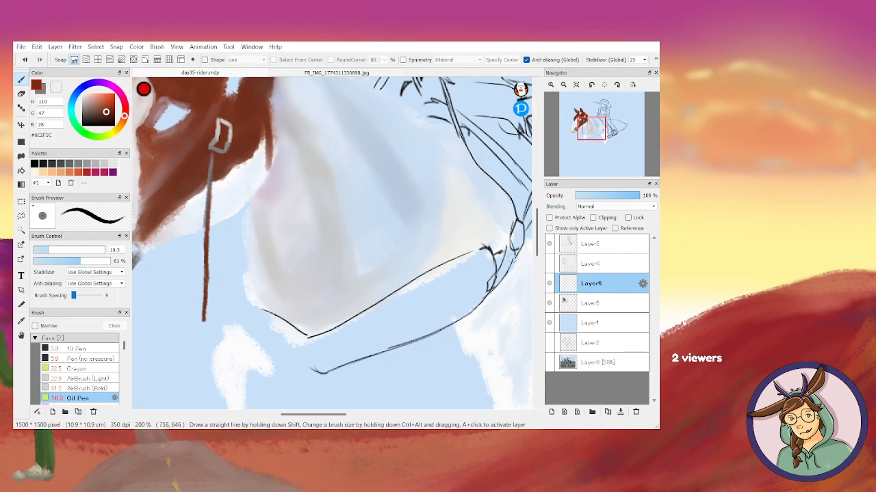
Switch to Layer5, show the Layer4 line art and shade the cheek alongside the bridle strap in dark brown #451F14
click(593, 305)
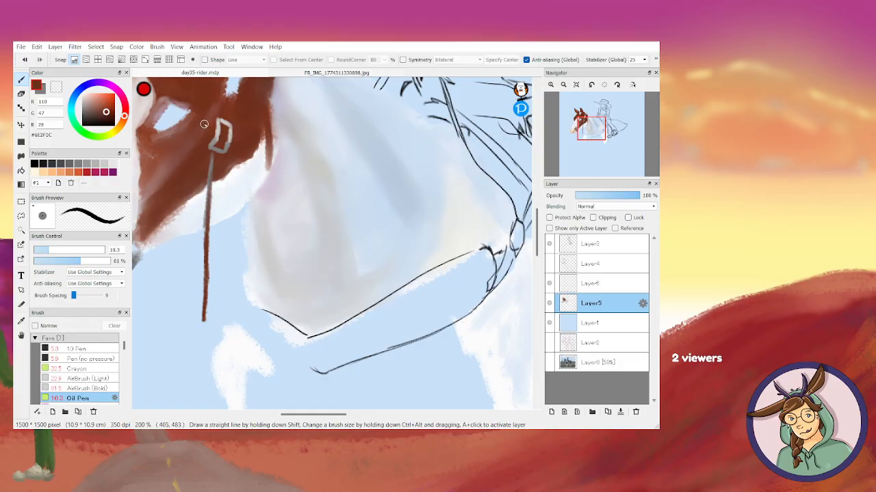
alt+click(239, 143)
click(105, 117)
drag(537, 233, 537, 225)
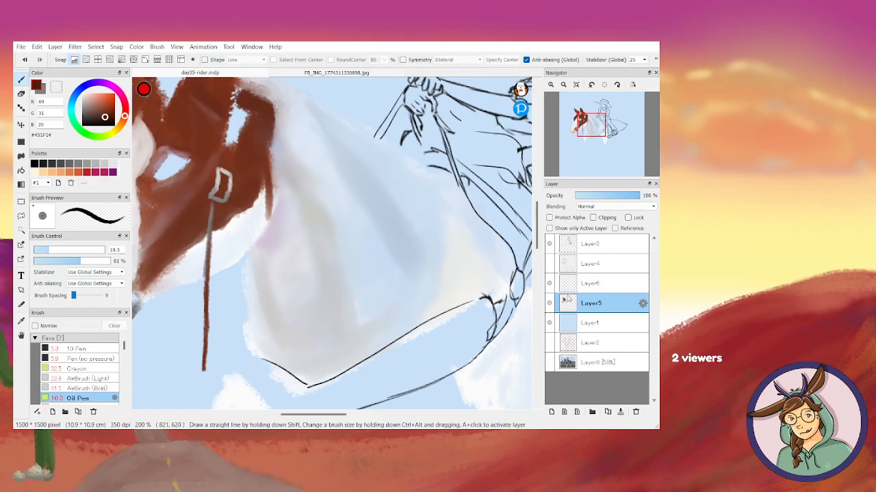
click(548, 263)
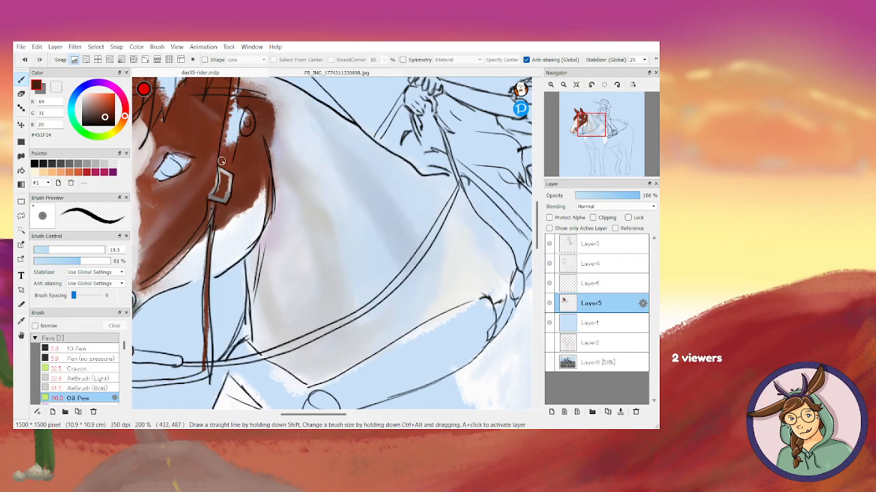
drag(226, 122, 202, 210)
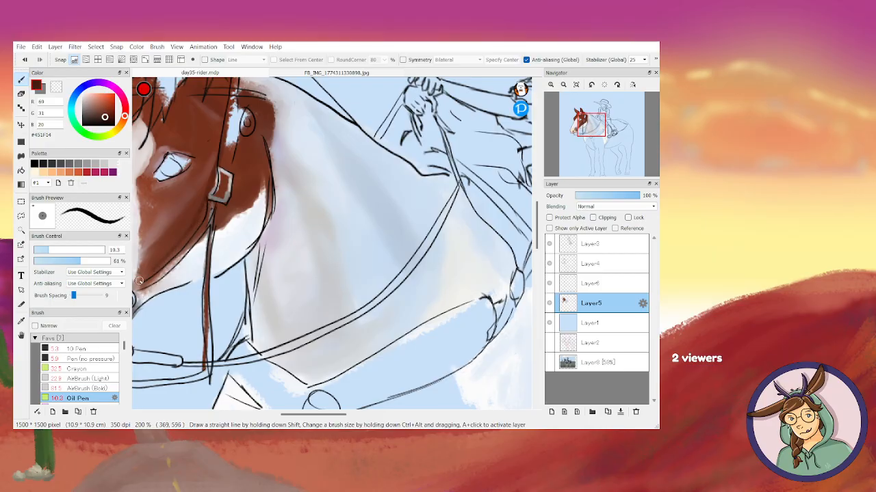
Paint the strap running from the cheek buckle toward the bit on Layer6 in mid grey #828282
click(567, 282)
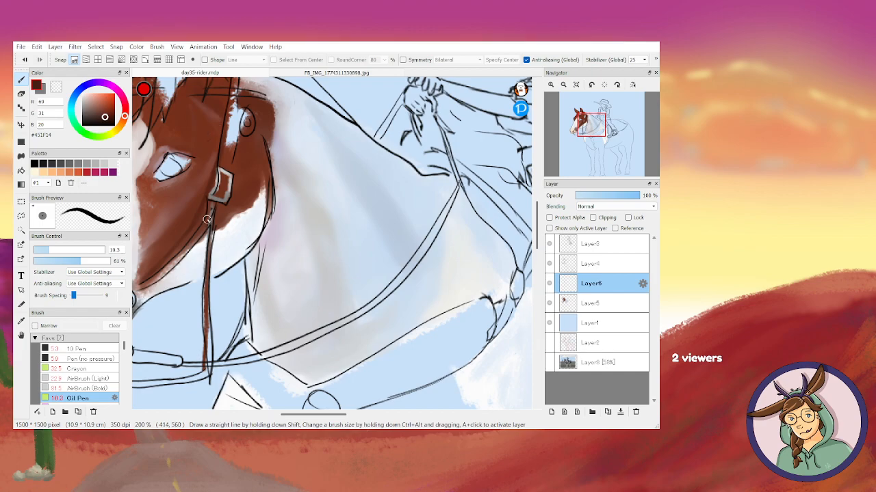
alt+click(218, 185)
alt+click(226, 196)
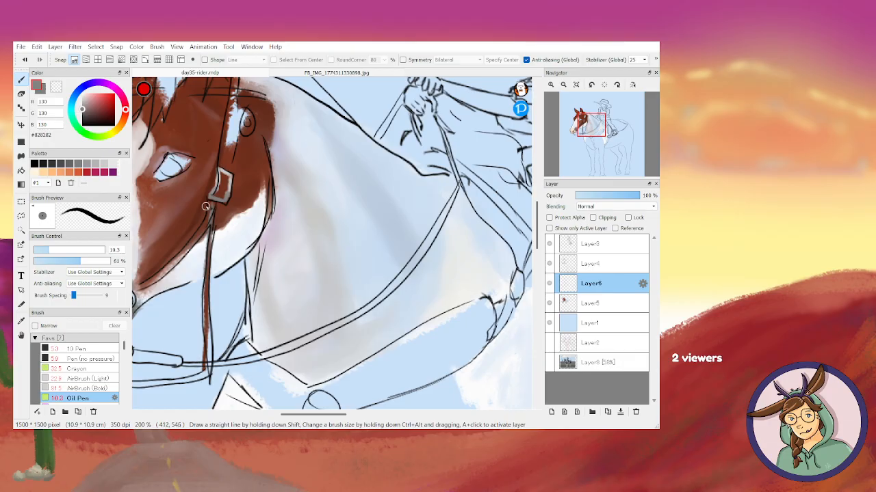
drag(204, 215, 158, 268)
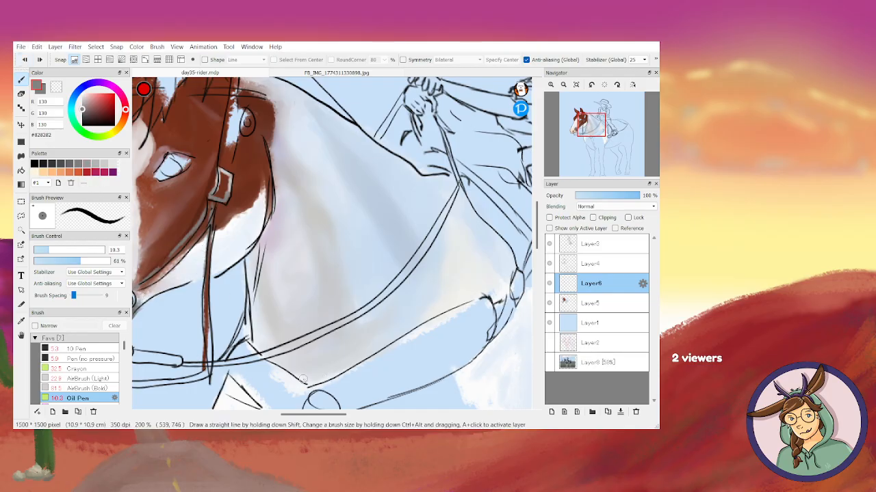
Refine the strap from the buckle to the bit with dark brown #5A2717, with the Layer4 line art hidden
drag(302, 416, 290, 415)
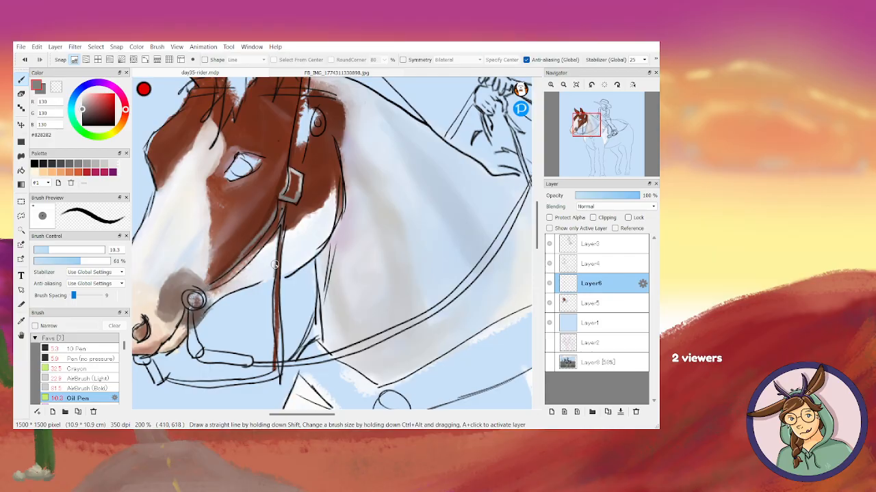
alt+click(267, 213)
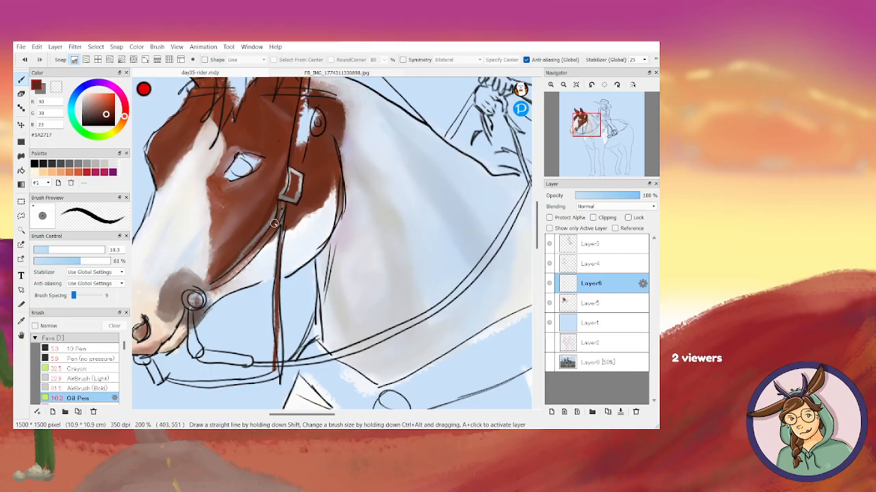
click(549, 264)
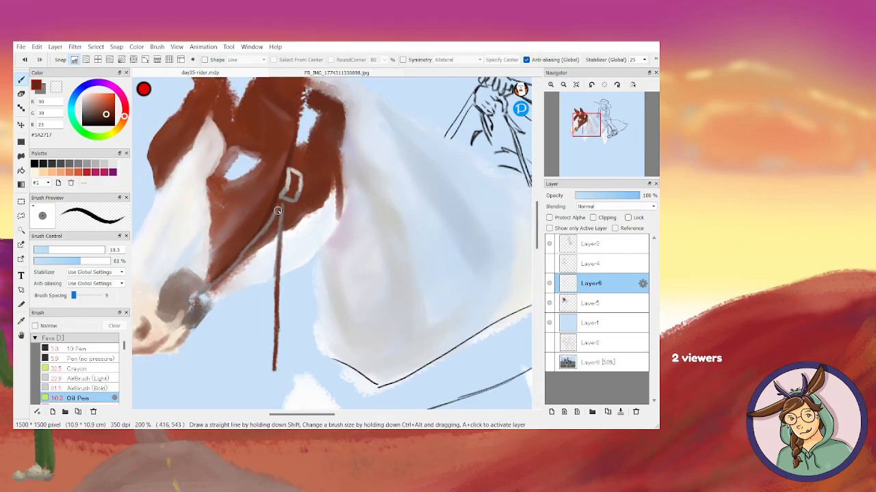
mouse_move(278, 208)
mouse_down()
mouse_move(227, 277)
mouse_move(202, 296)
mouse_up()
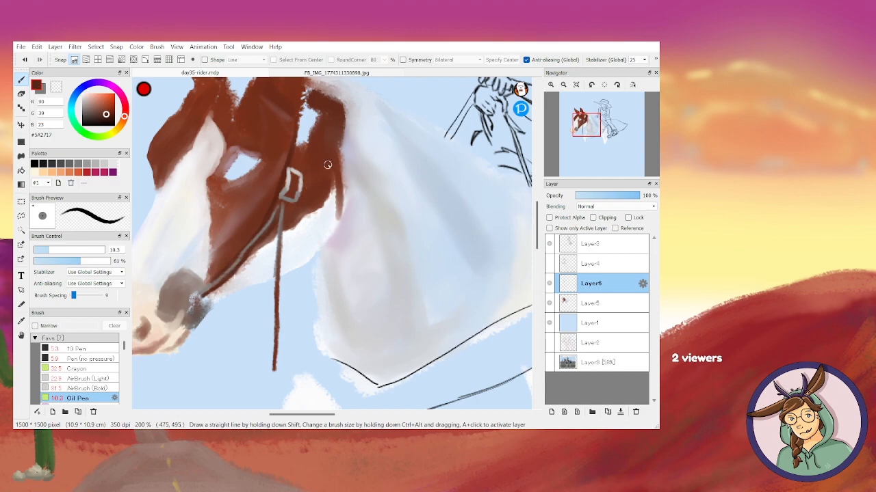
Fill in the cheek strap above the buckle with grey-brown #786660 on Layer6
scroll(524, 258, up, 3)
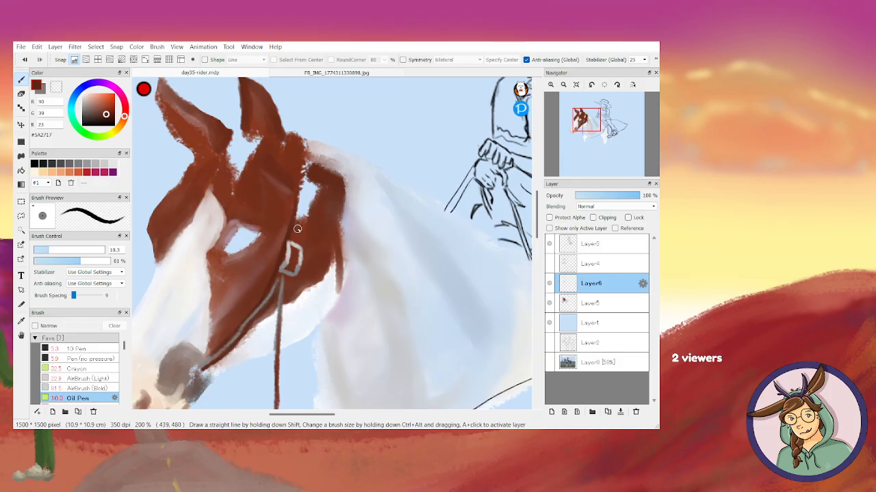
right_click(280, 295)
drag(302, 189, 297, 211)
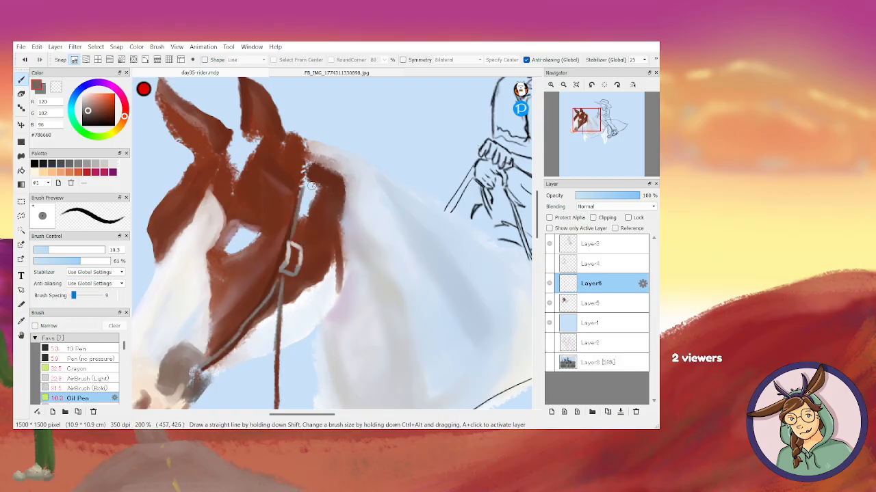
mouse_move(308, 196)
mouse_down()
mouse_move(298, 244)
mouse_move(307, 186)
mouse_move(303, 219)
mouse_up()
drag(307, 201, 302, 224)
drag(304, 191, 303, 233)
drag(309, 196, 301, 232)
Paint the round metal ornament at the upper end of the cheek strap in light grey #CAC9C9 and touch up its shading
alt+click(289, 250)
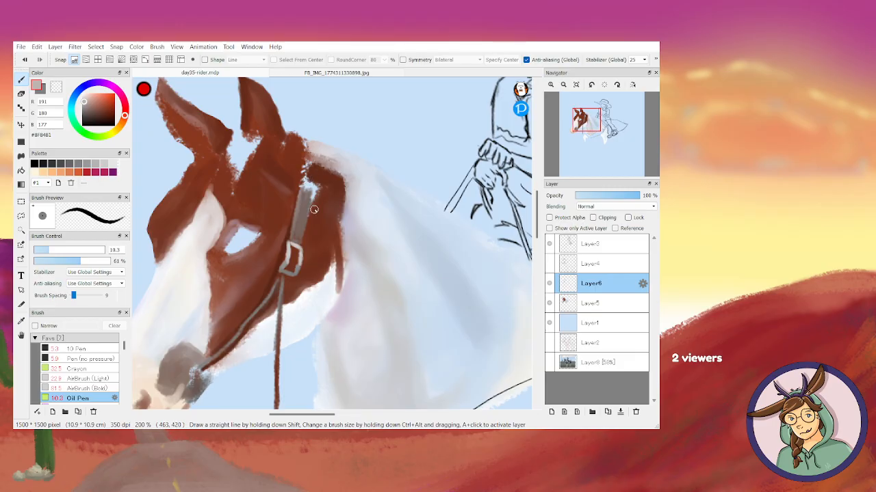
alt+click(296, 247)
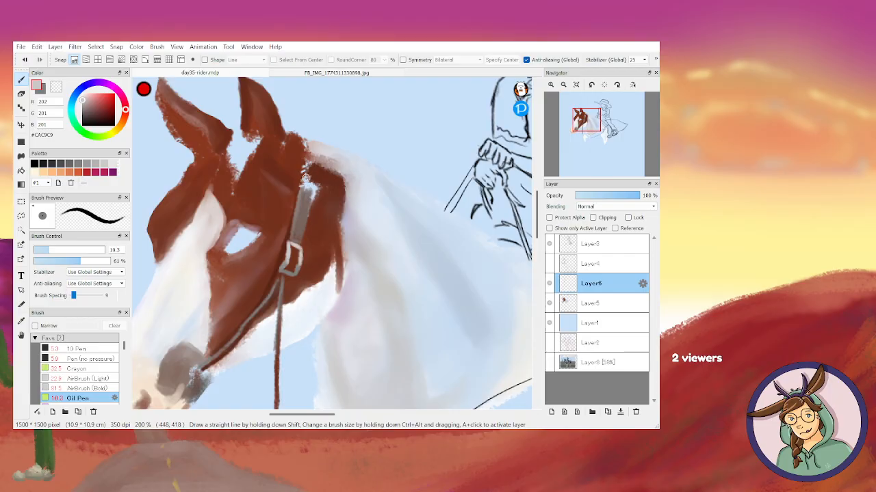
drag(314, 197, 312, 180)
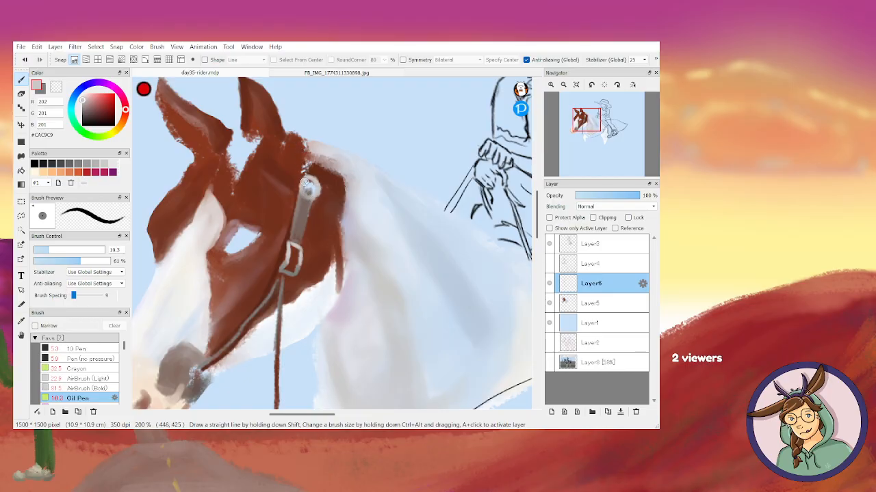
alt+click(307, 195)
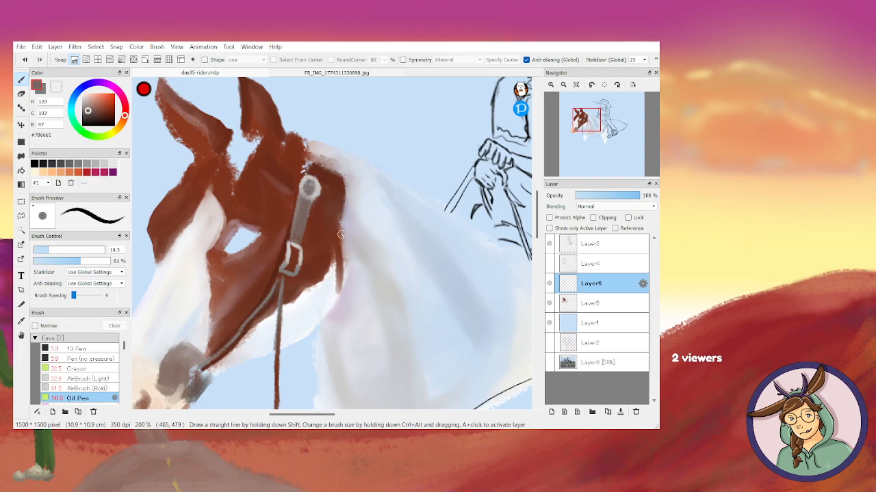
alt+click(305, 194)
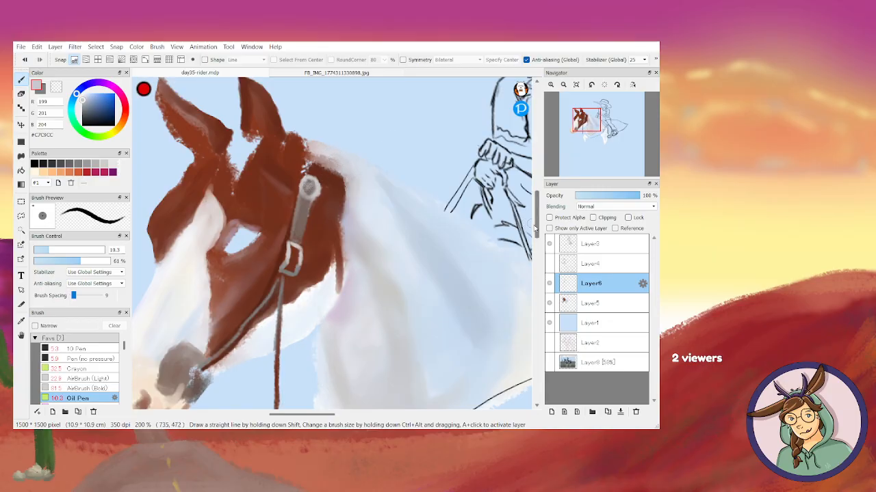
Paint the crown strap above the round ornament in #834433 and #786661, and start the browband below the far ear
scroll(537, 228, up, 2)
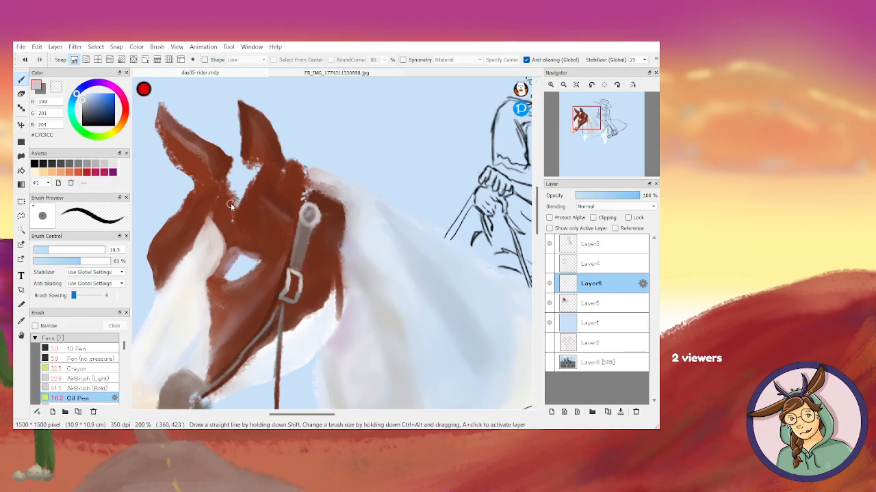
alt+click(254, 134)
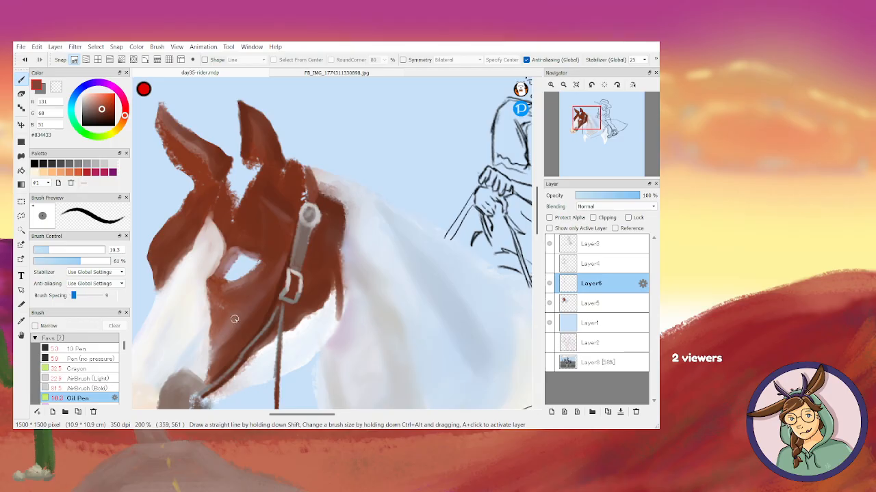
right_click(219, 293)
right_click(302, 240)
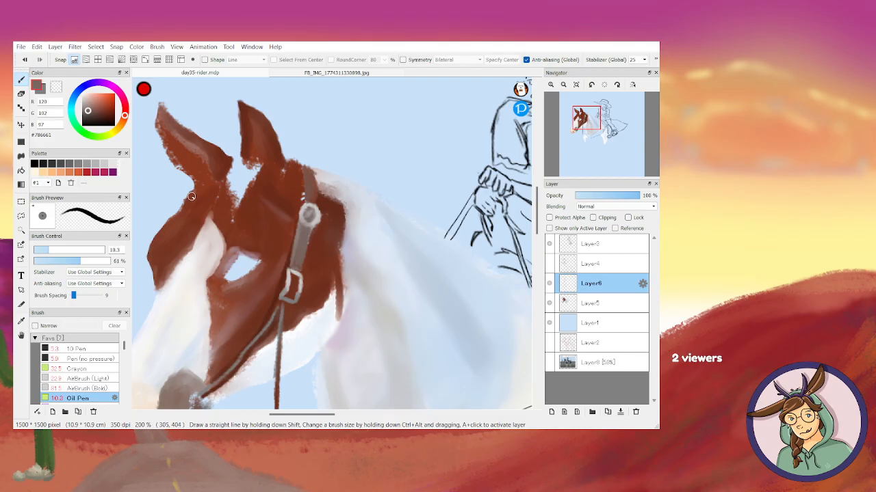
drag(189, 195, 209, 189)
Switch to Layer5 and deepen the nostril with dark brown #5C2818, sampling the pink beside it
scroll(537, 222, down, 3)
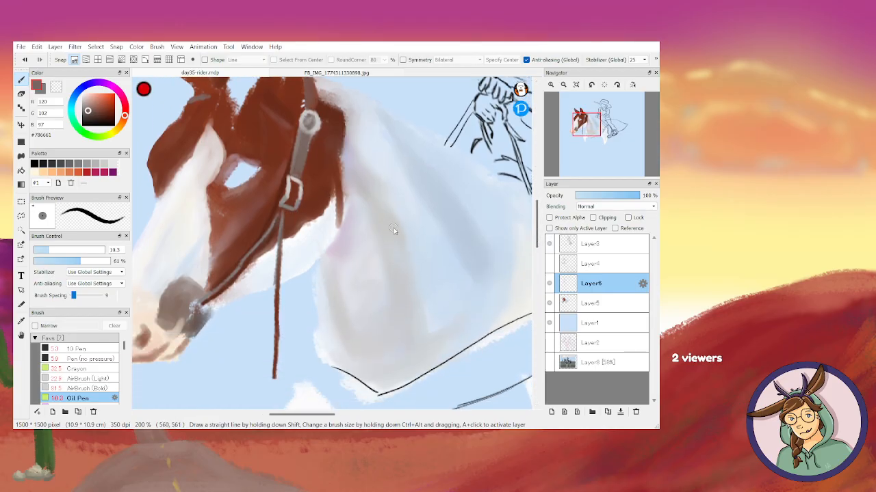
click(588, 303)
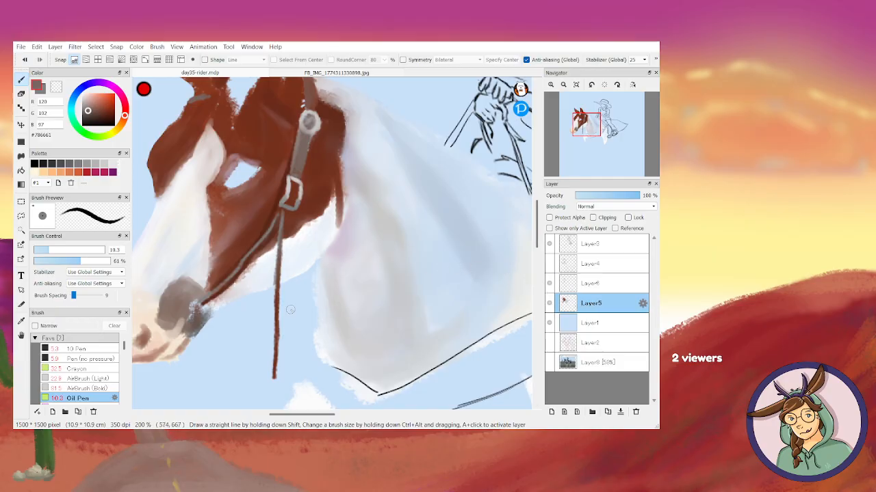
alt+click(266, 224)
drag(276, 415, 262, 415)
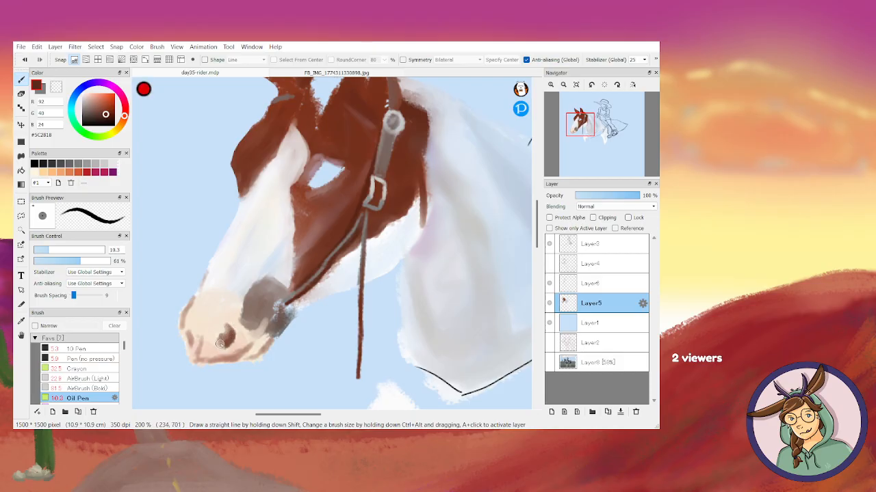
drag(225, 340, 226, 327)
alt+click(234, 356)
Raise the Oil Pen opacity to 86% and repaint the dark muzzle patch behind the nostril in dark grey #585454
alt+click(257, 307)
drag(81, 261, 104, 262)
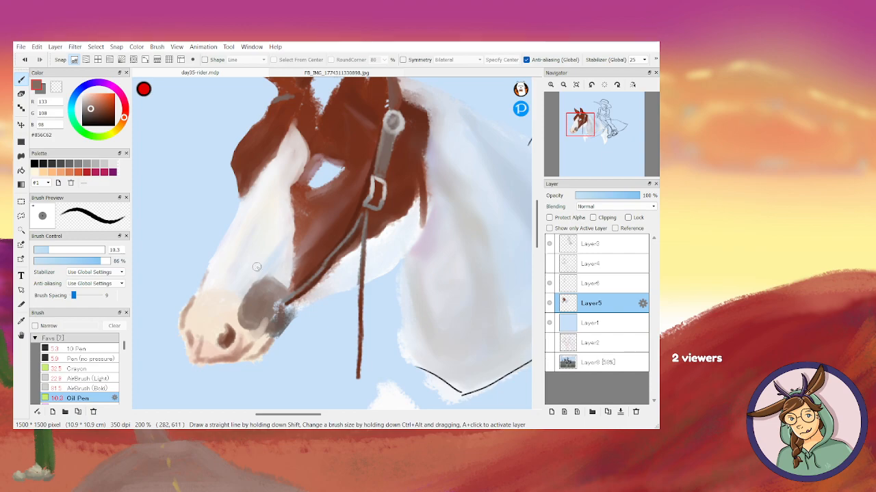
click(43, 93)
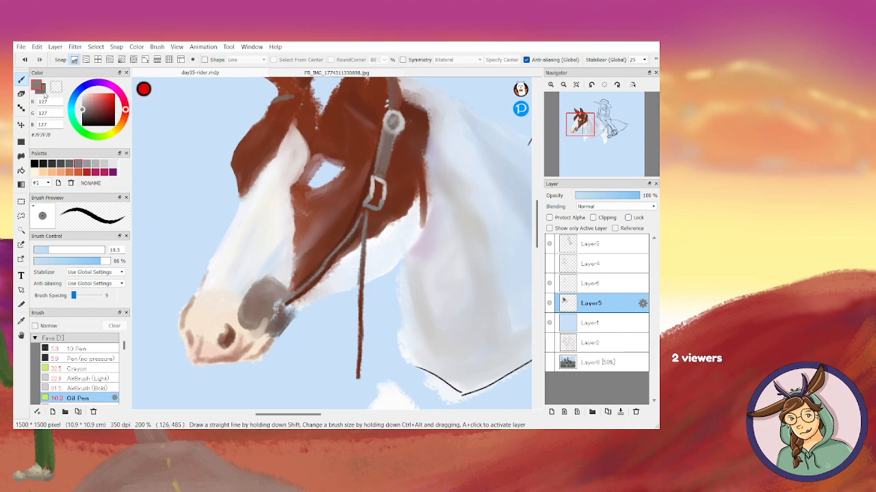
click(83, 115)
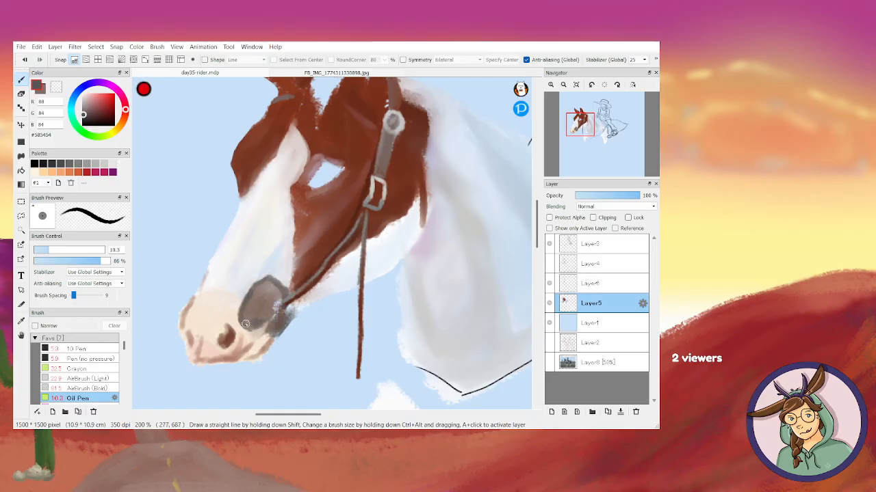
mouse_move(258, 315)
mouse_down()
mouse_move(266, 282)
mouse_move(271, 298)
mouse_move(245, 320)
mouse_up()
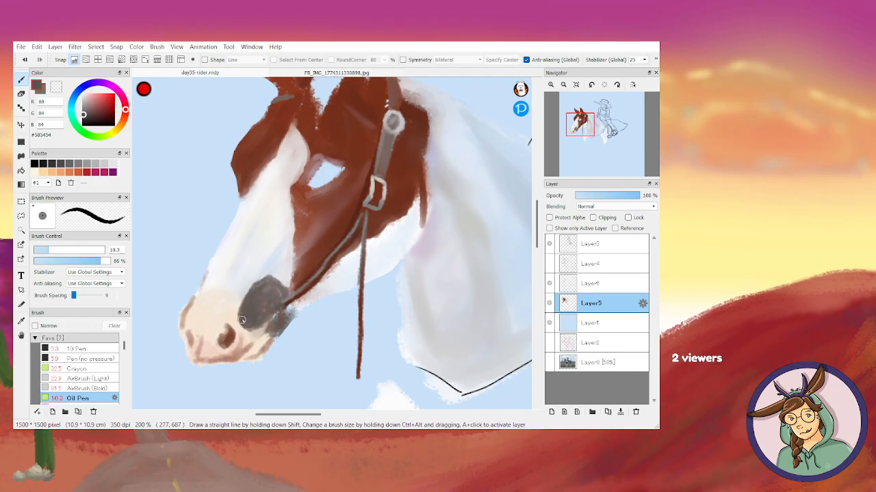
mouse_move(268, 298)
mouse_down()
mouse_move(275, 288)
mouse_move(263, 285)
mouse_move(280, 281)
mouse_move(281, 299)
mouse_move(272, 283)
mouse_up()
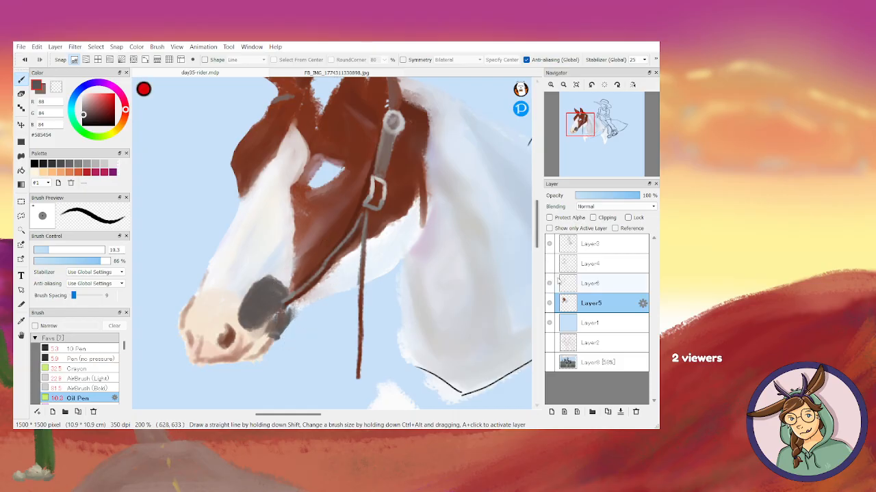
On Layer6, paint the metal bit at the corner of the mouth in light grey #C7C4C3 and touch it up with mid-grey #818181
click(584, 285)
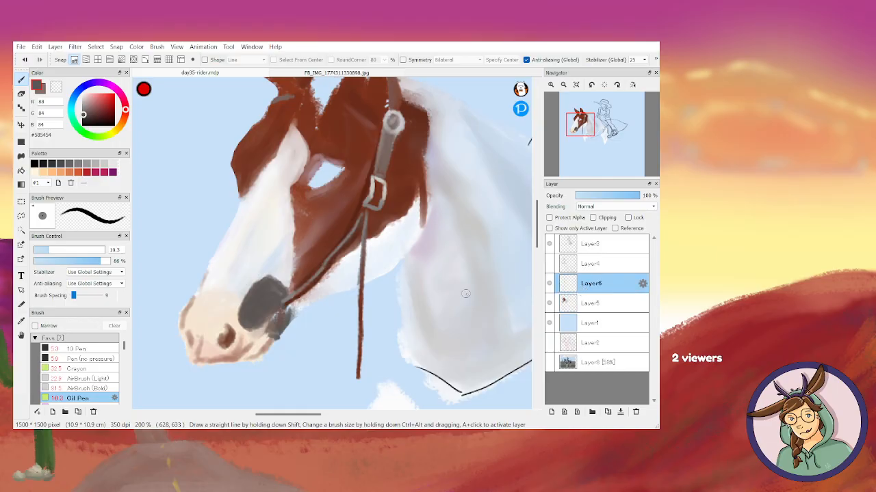
alt+click(368, 194)
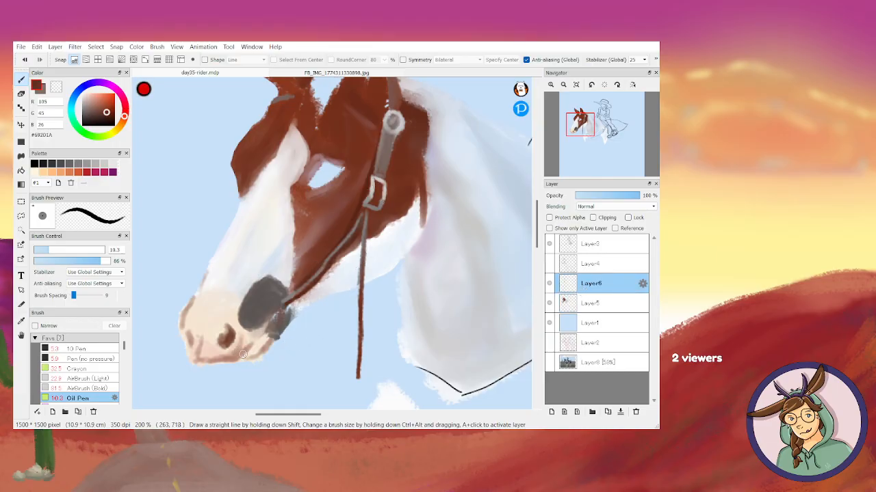
drag(271, 318, 281, 306)
click(24, 61)
alt+click(382, 193)
drag(281, 304, 274, 318)
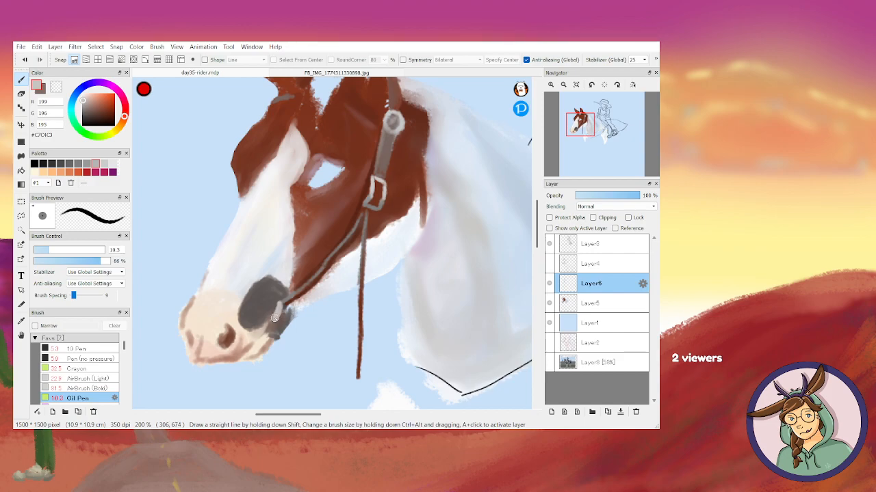
click(24, 60)
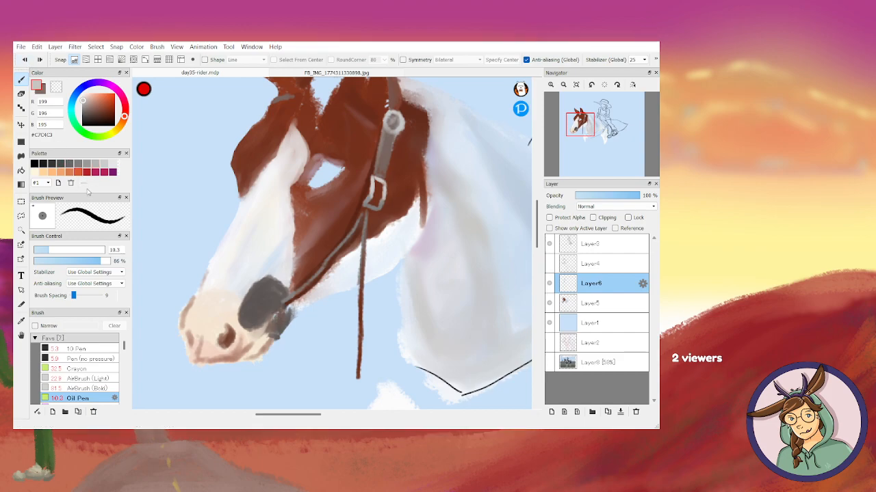
drag(280, 304, 274, 318)
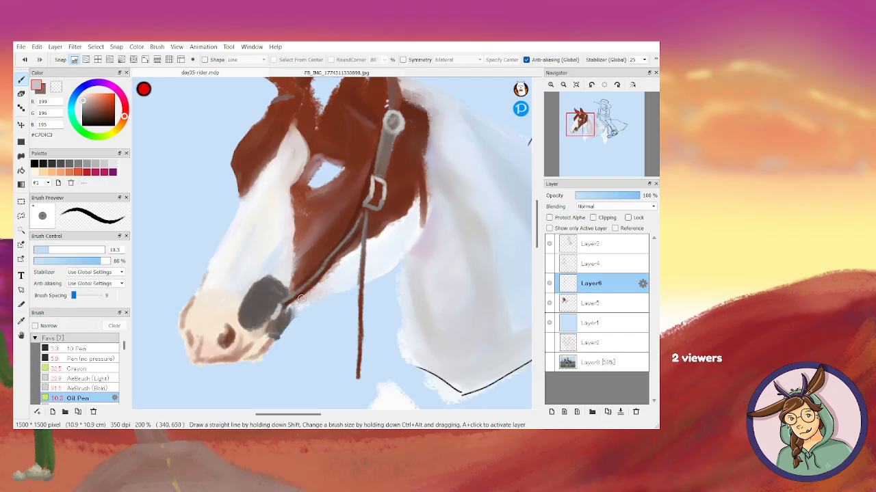
alt+click(286, 300)
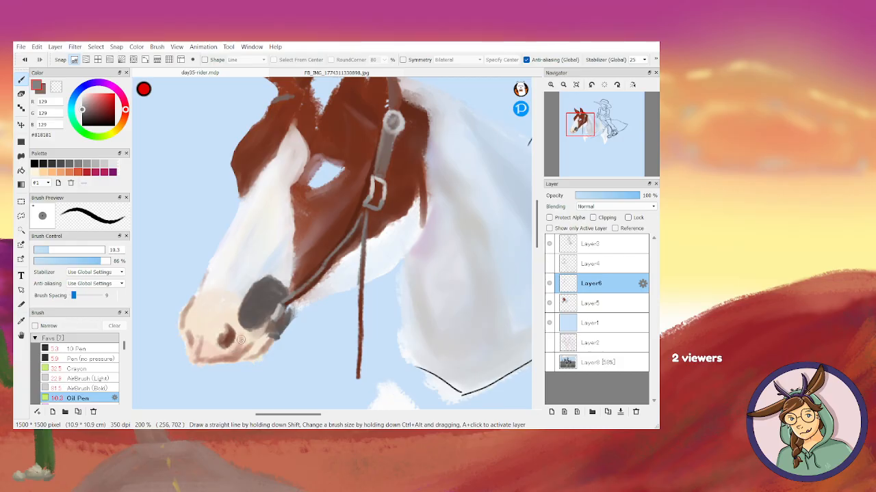
On Layer5, touch up the muzzle with pale pink #F2D4C4 and shade its edges with dark grey #645C59
click(591, 306)
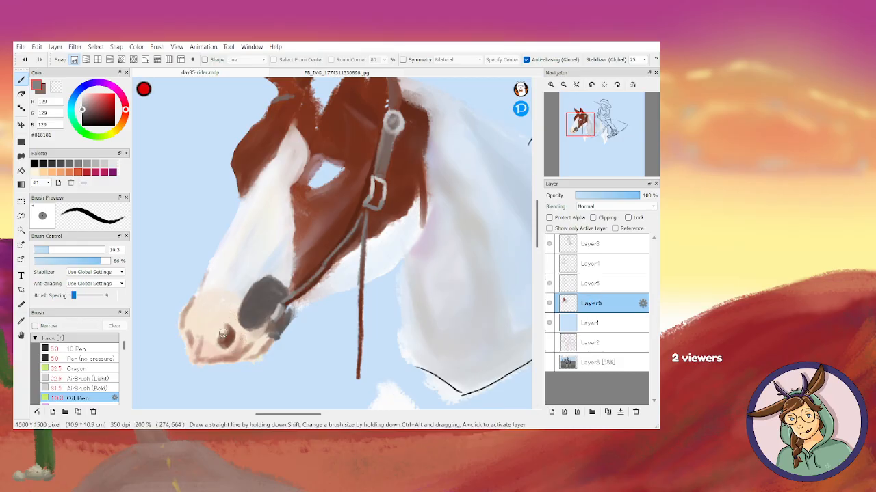
alt+click(210, 351)
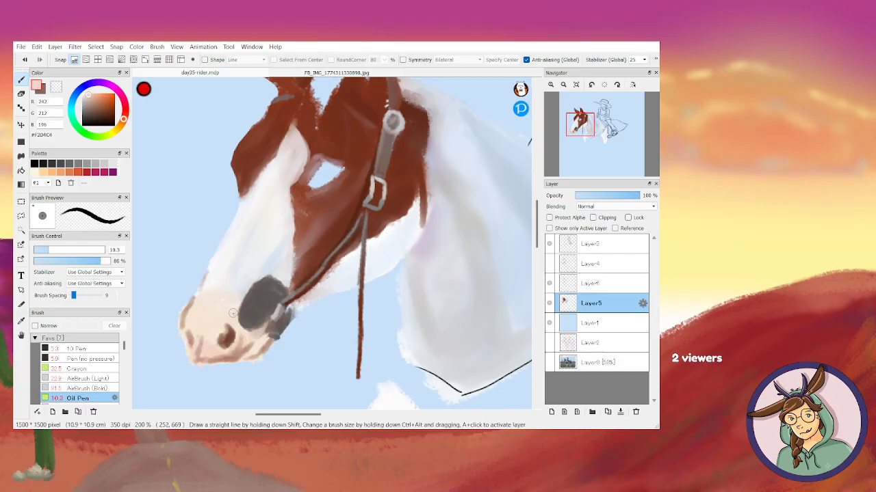
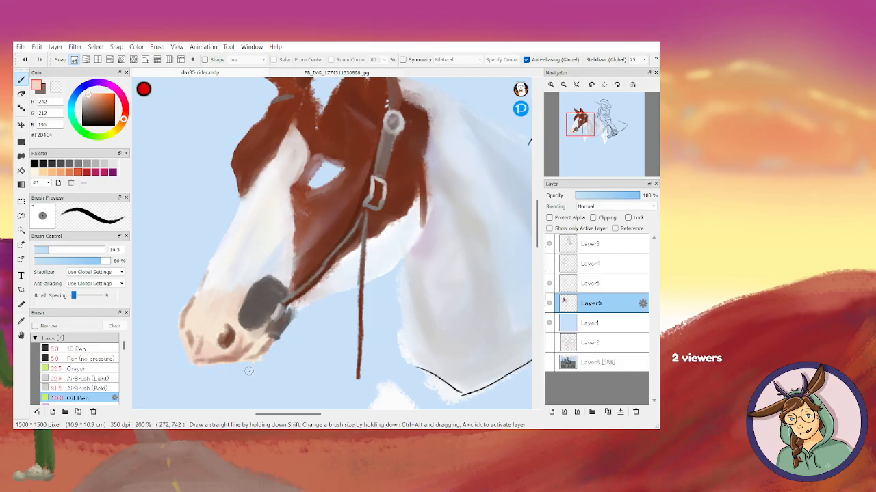
alt+click(248, 318)
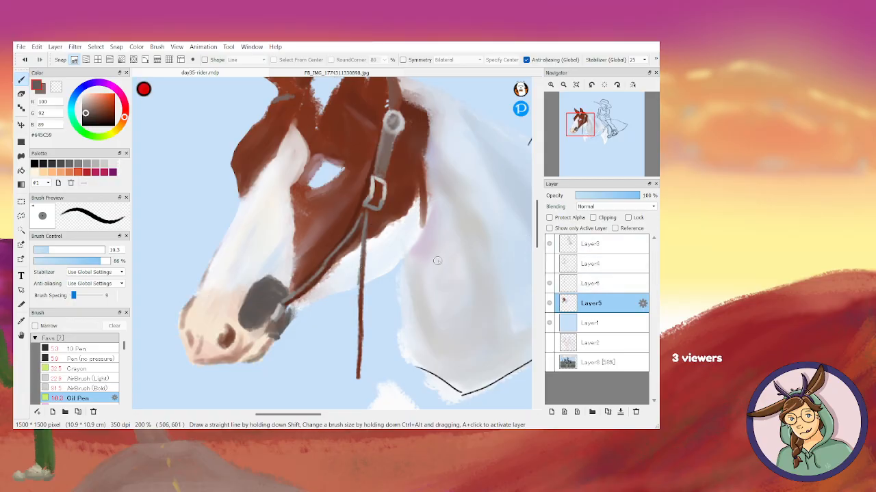
click(593, 286)
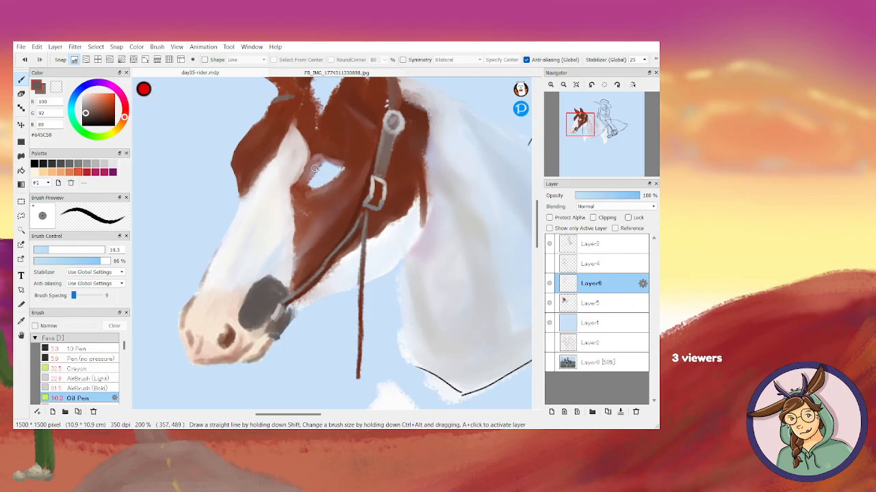
drag(318, 164, 310, 180)
mouse_move(324, 160)
mouse_down()
mouse_move(347, 179)
mouse_move(351, 167)
mouse_move(344, 184)
mouse_move(344, 167)
mouse_move(309, 187)
mouse_up()
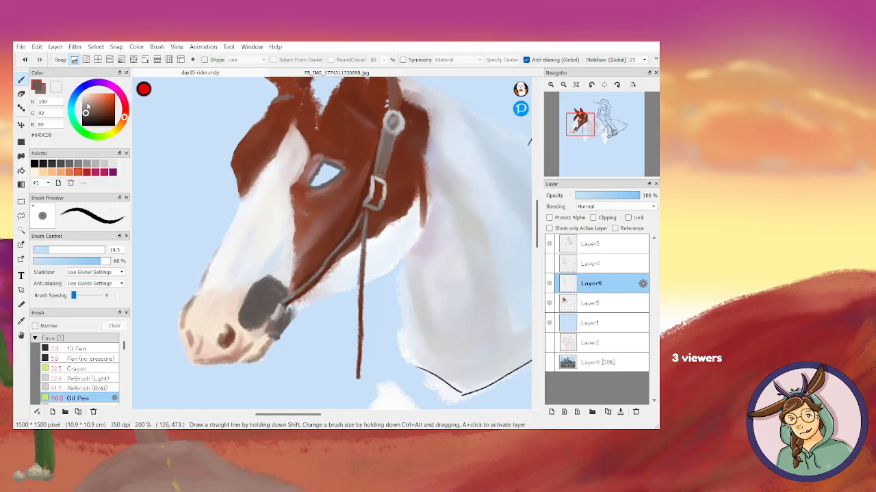
click(86, 119)
drag(328, 169, 326, 172)
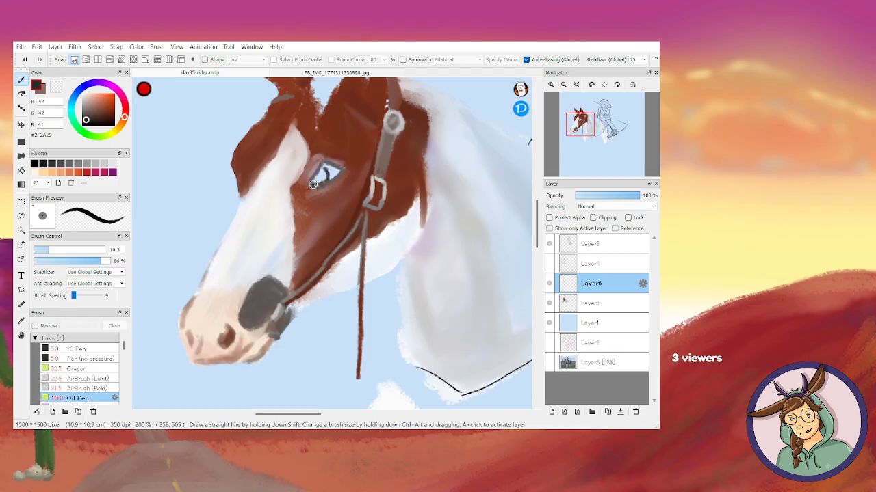
mouse_move(319, 169)
mouse_down()
mouse_move(311, 183)
mouse_move(324, 176)
mouse_move(315, 176)
mouse_up()
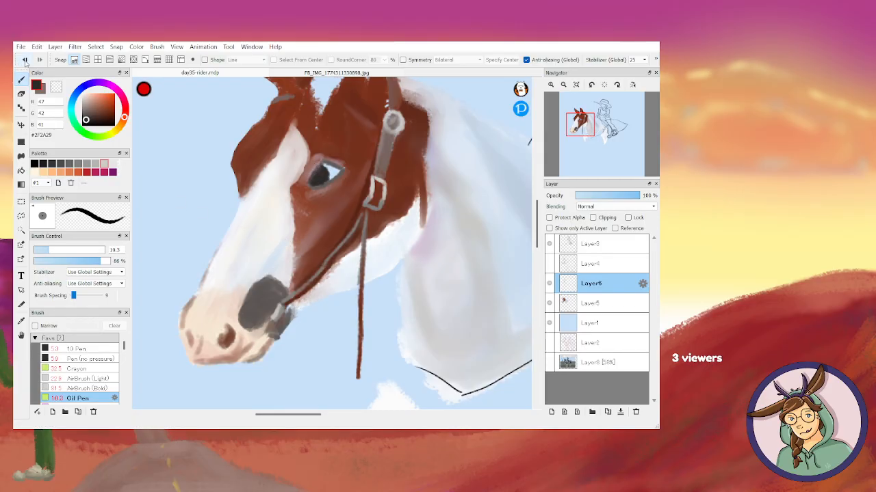
click(21, 94)
mouse_move(326, 168)
mouse_down()
mouse_move(306, 191)
mouse_move(339, 168)
mouse_up()
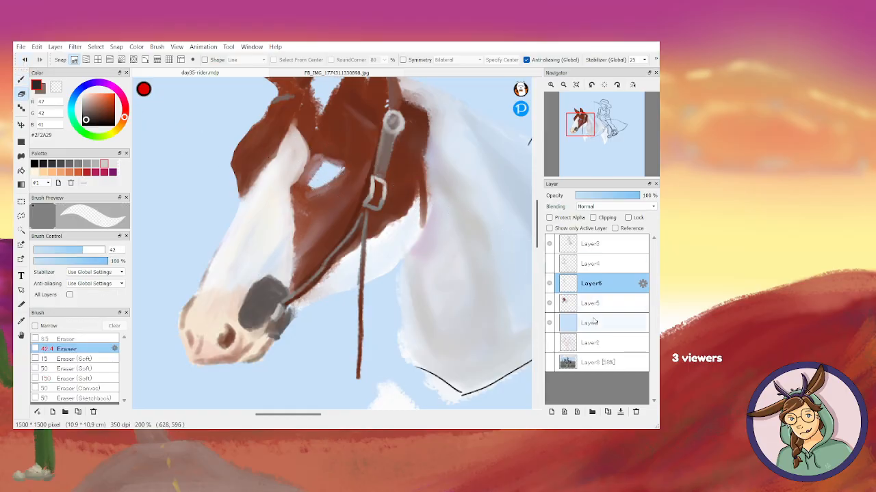
Add a new layer named "eye" and place it directly beneath Layer5
click(551, 412)
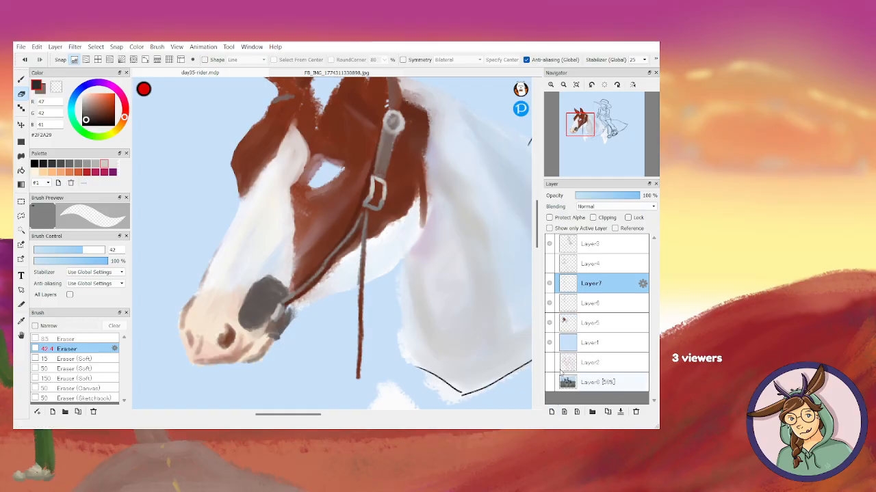
double_click(592, 286)
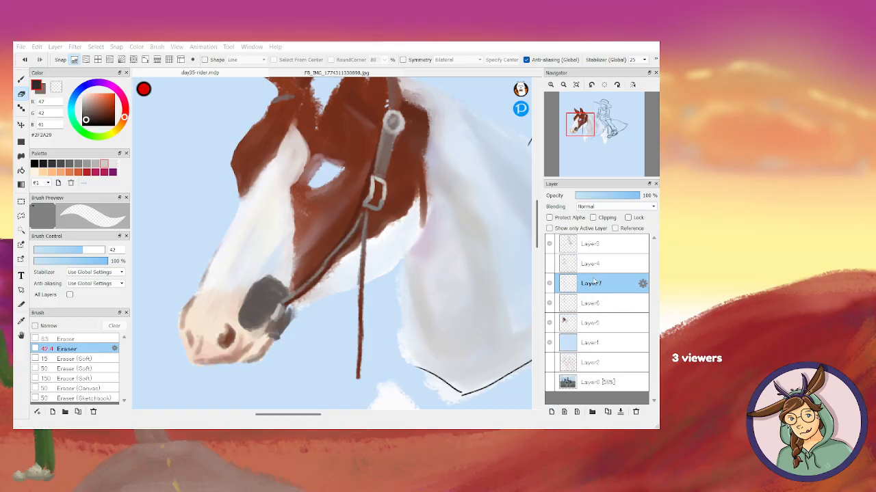
text(eye)
key(Return)
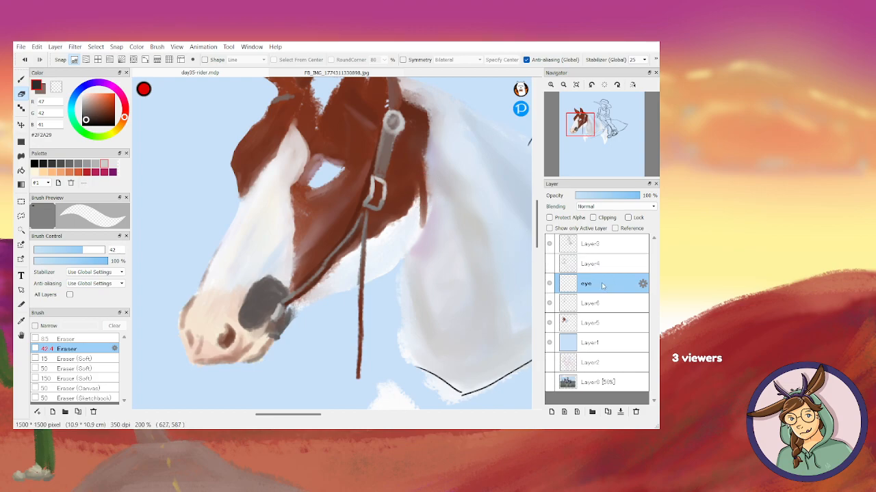
drag(587, 300, 585, 332)
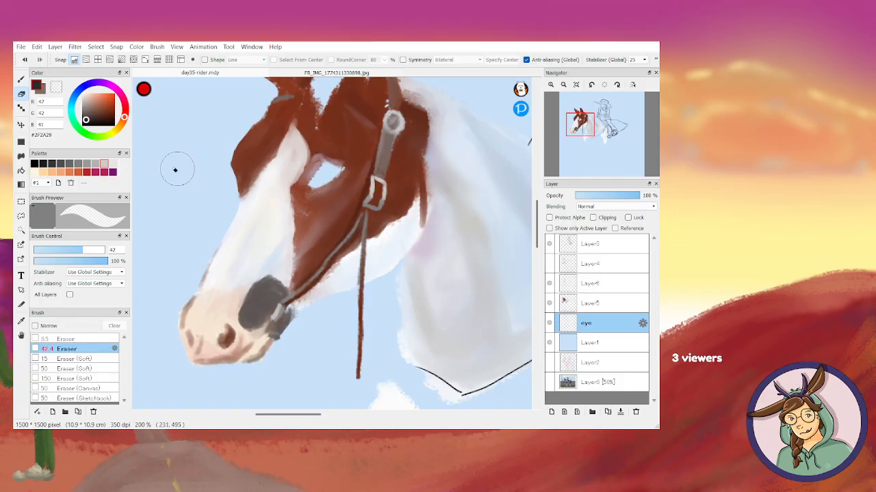
Fill the eye socket on the eye layer with near-black #2F2A29, paint its rear corner grey #706764 and outline it in #2F2A29
key(b)
mouse_move(324, 160)
mouse_down()
mouse_move(309, 186)
mouse_move(328, 186)
mouse_move(339, 165)
mouse_move(318, 190)
mouse_move(335, 183)
mouse_move(322, 168)
mouse_move(329, 176)
mouse_move(321, 170)
mouse_move(318, 184)
mouse_up()
click(85, 111)
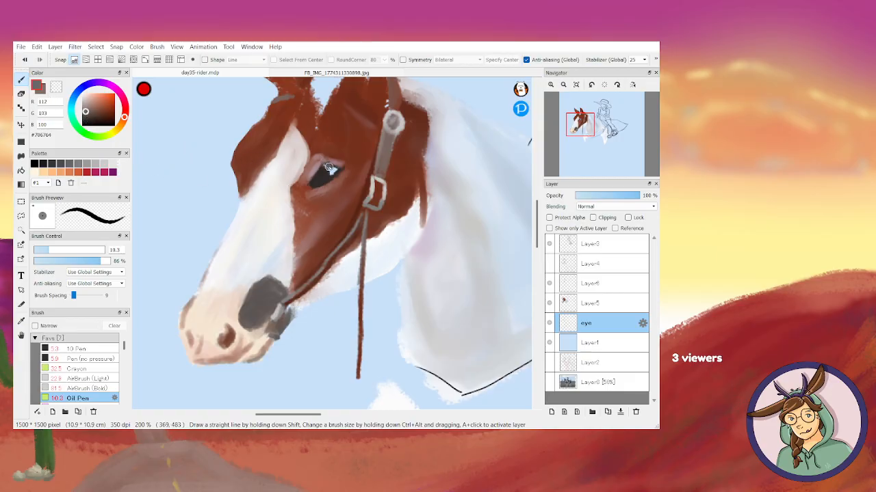
drag(325, 167, 338, 170)
scroll(341, 150, up, 1)
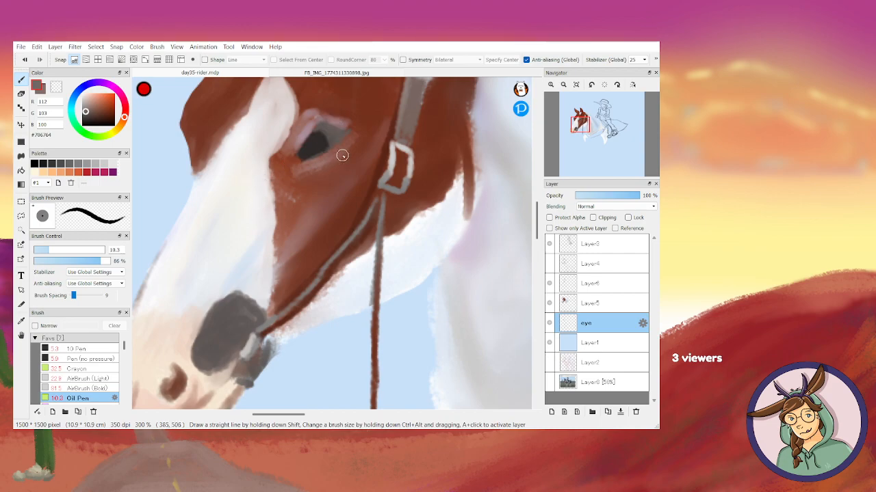
drag(86, 112, 85, 116)
right_click(314, 143)
drag(349, 128, 330, 147)
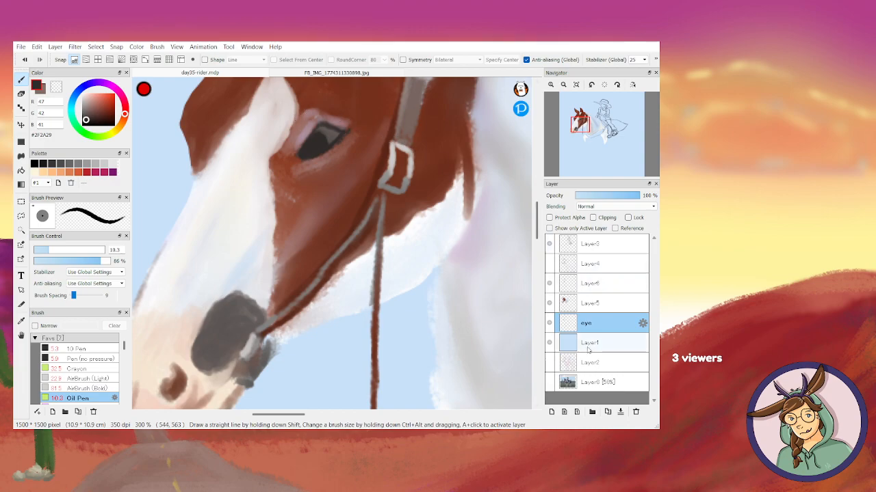
Switch to Layer5 and darken the front rim of the eye with #2F2A29
click(593, 306)
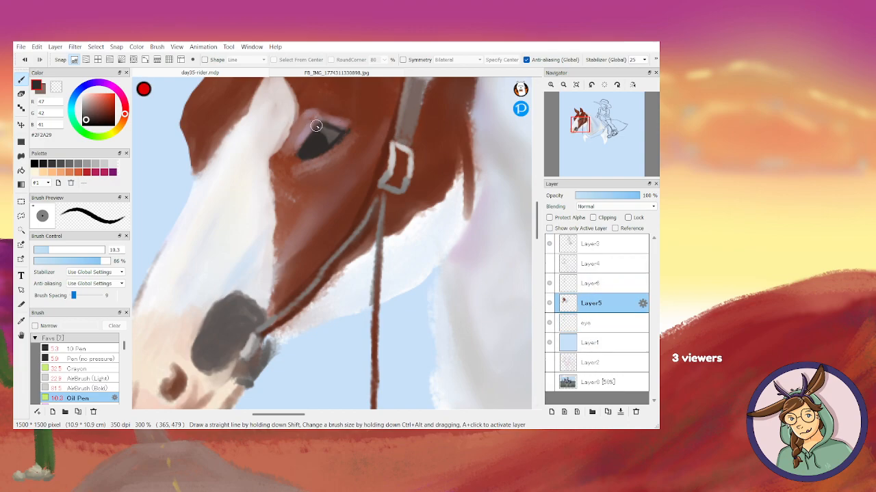
mouse_move(311, 133)
mouse_down()
mouse_move(344, 129)
mouse_move(315, 127)
mouse_move(308, 142)
mouse_move(314, 127)
mouse_move(301, 149)
mouse_up()
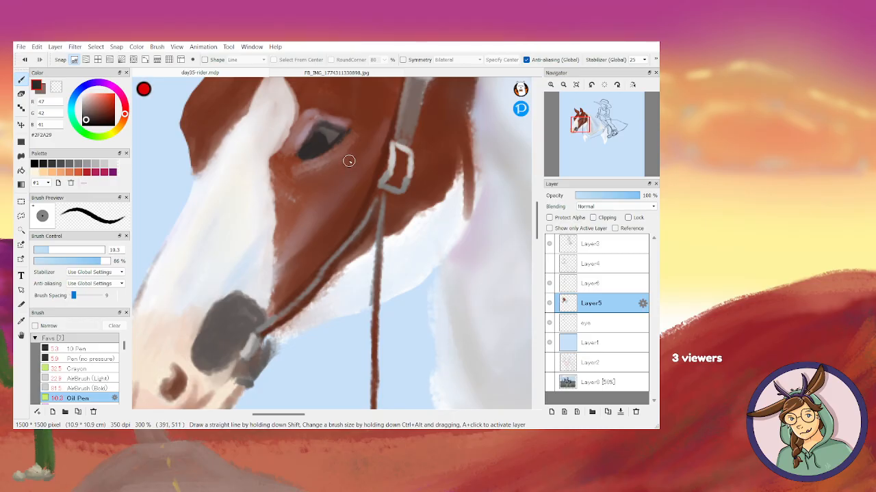
scroll(352, 129, down, 2)
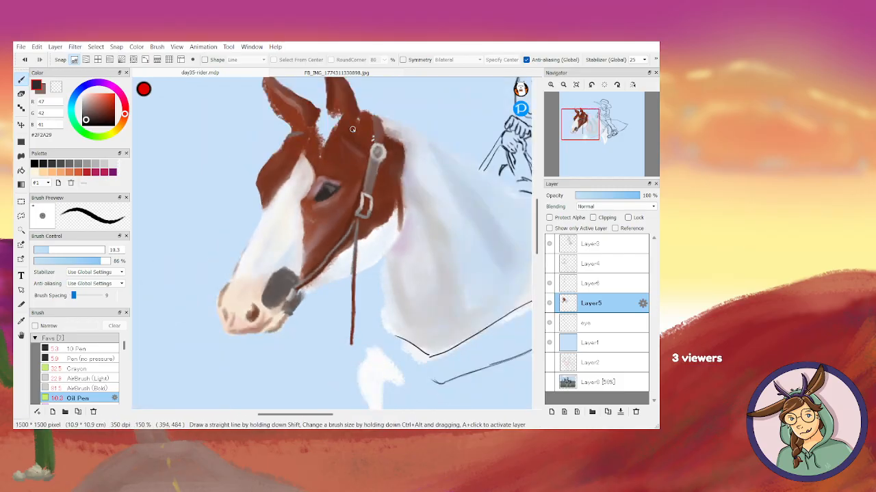
scroll(353, 129, up, 2)
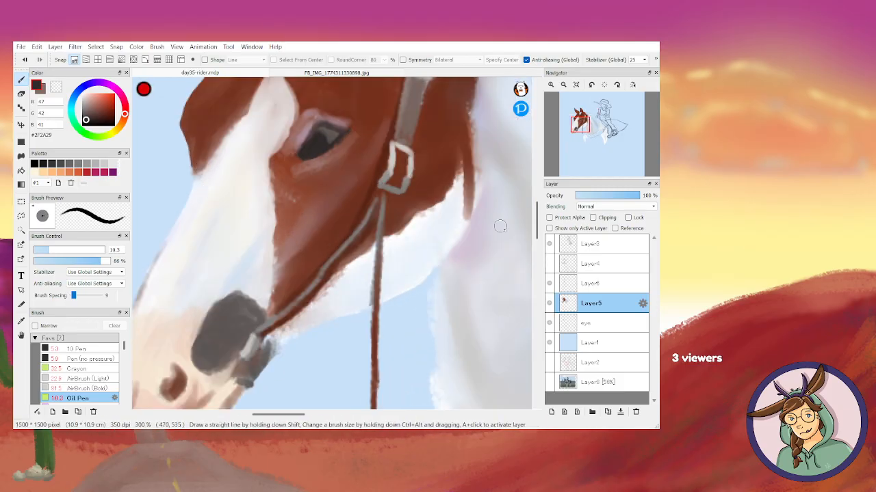
Return to the eye layer and rework the dark pupil with #2F2A29
click(585, 321)
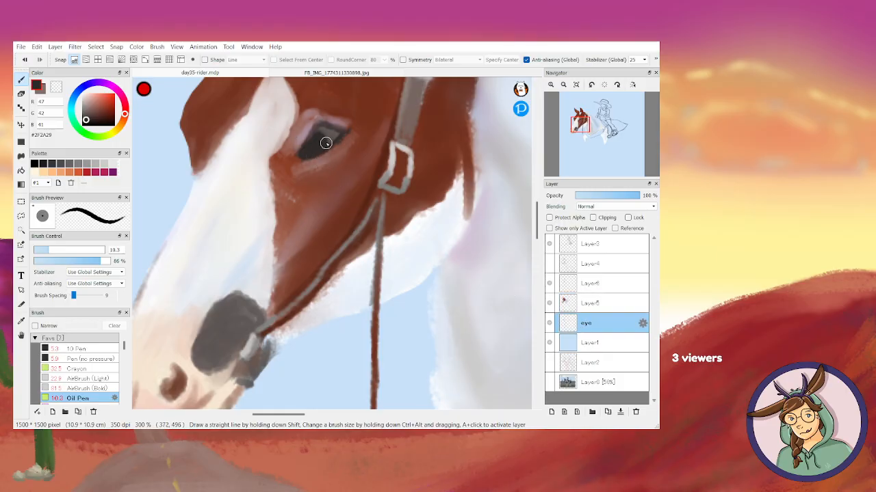
mouse_move(315, 134)
mouse_down()
mouse_move(328, 141)
mouse_move(323, 149)
mouse_move(319, 134)
mouse_move(319, 152)
mouse_up()
drag(327, 145, 326, 140)
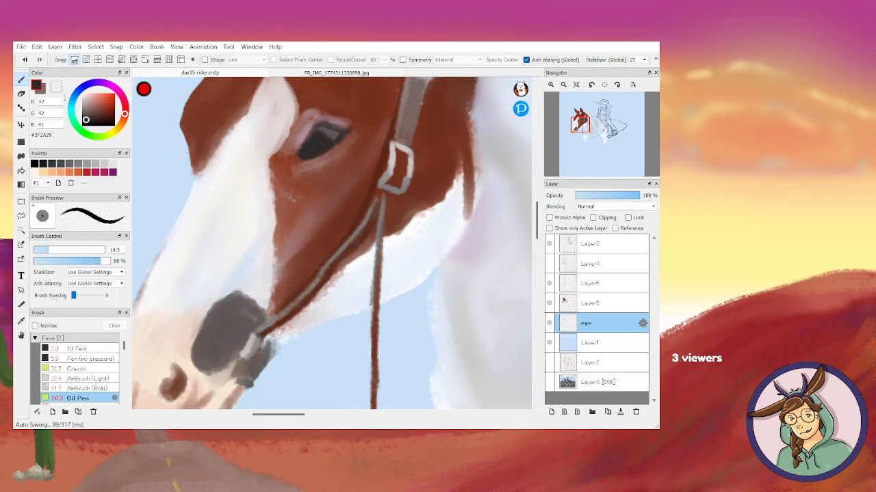
Reduce the Oil Pen size to 3.1 and paint fine light highlights in the eye with #BBACA9
click(85, 102)
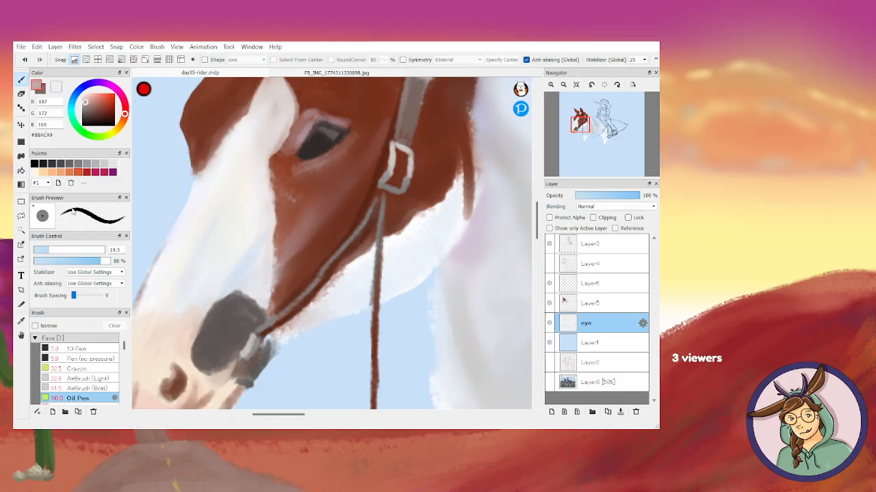
drag(48, 250, 40, 252)
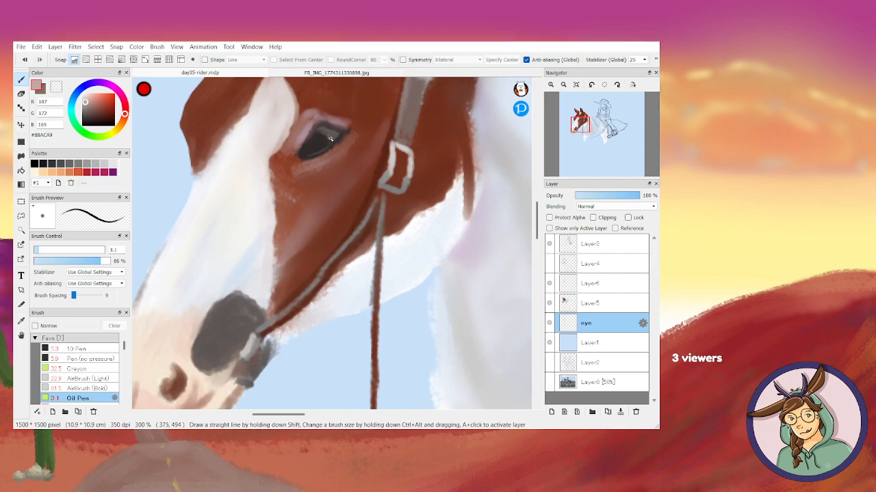
drag(321, 133, 309, 139)
Switch to Layer5 and refine the upper eyelid with the mauve #9D7B84 sampled beside the eye
click(583, 303)
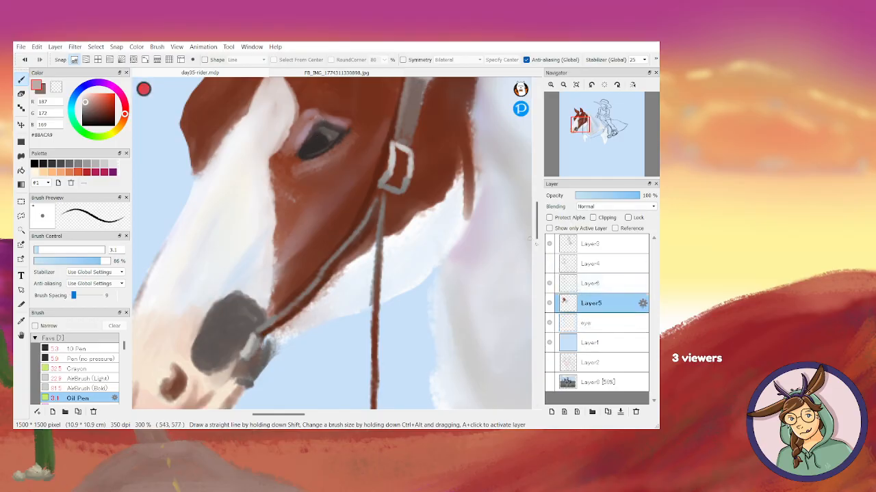
alt+click(324, 124)
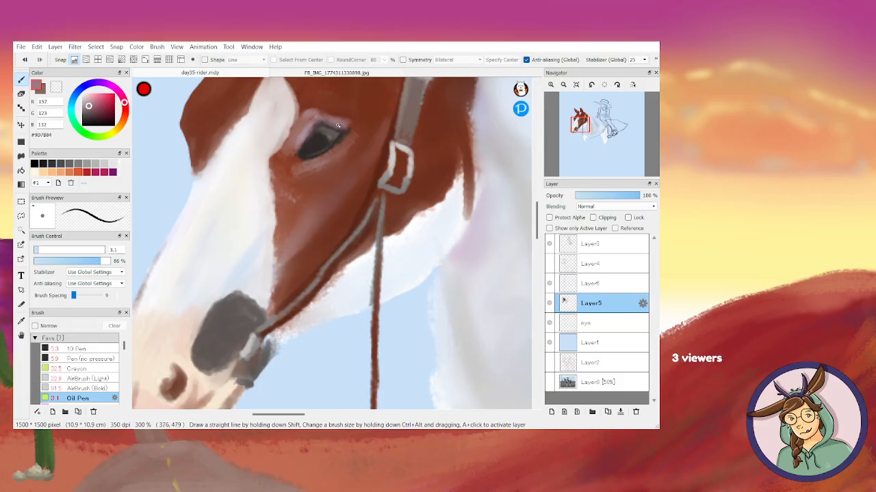
key(ctrl+minus)
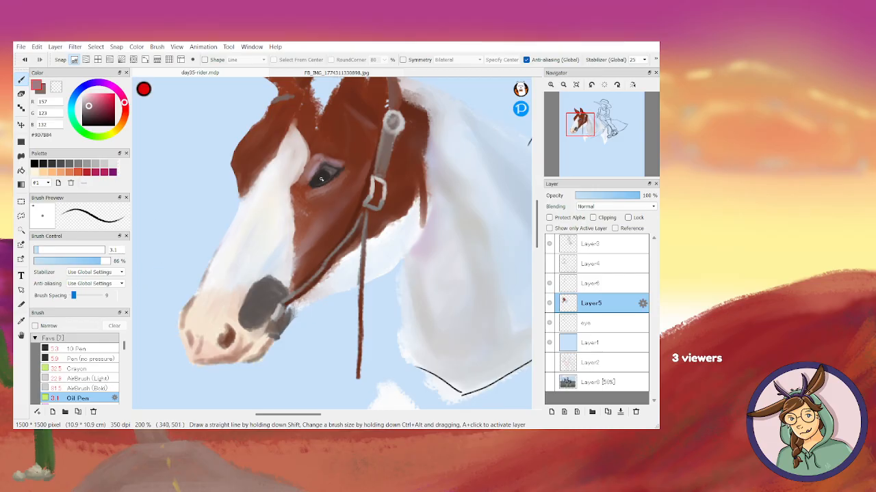
key(ctrl+plus)
key(ctrl+plus)
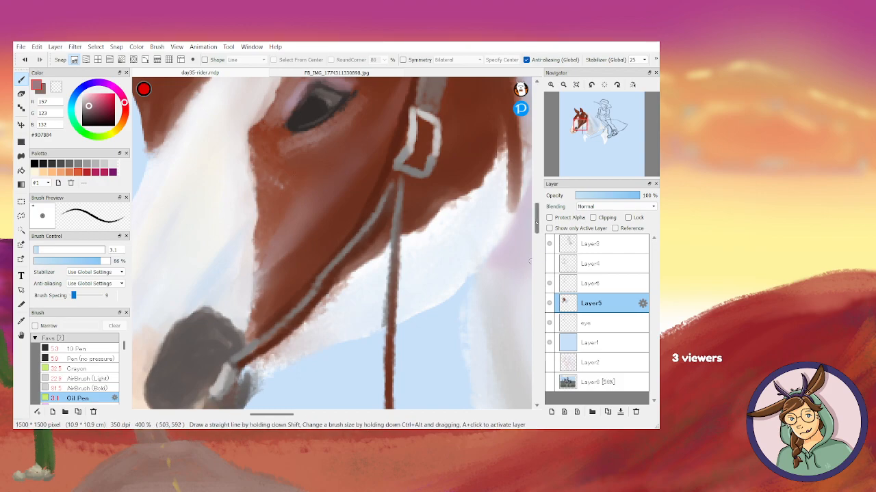
scroll(287, 178, up, 3)
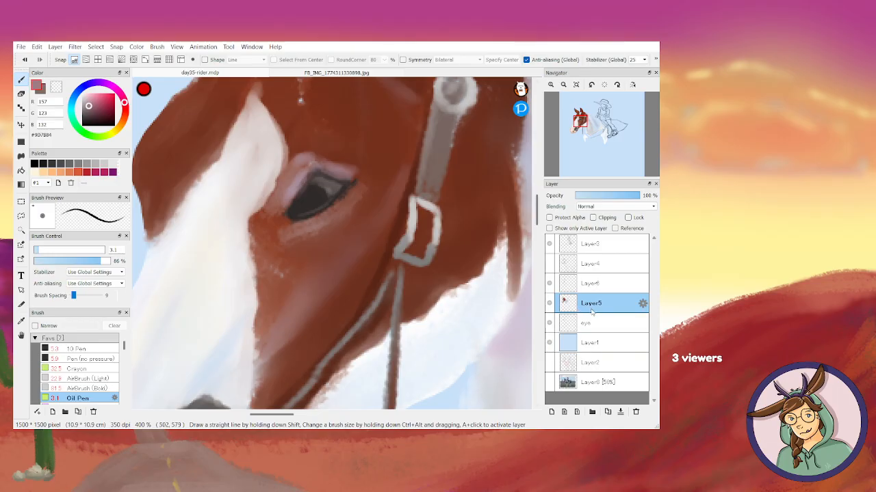
Erase the mauve overlapping the front of the eye on Layer5, and repaint the eyelid edge with the sampled #9D7068
click(21, 94)
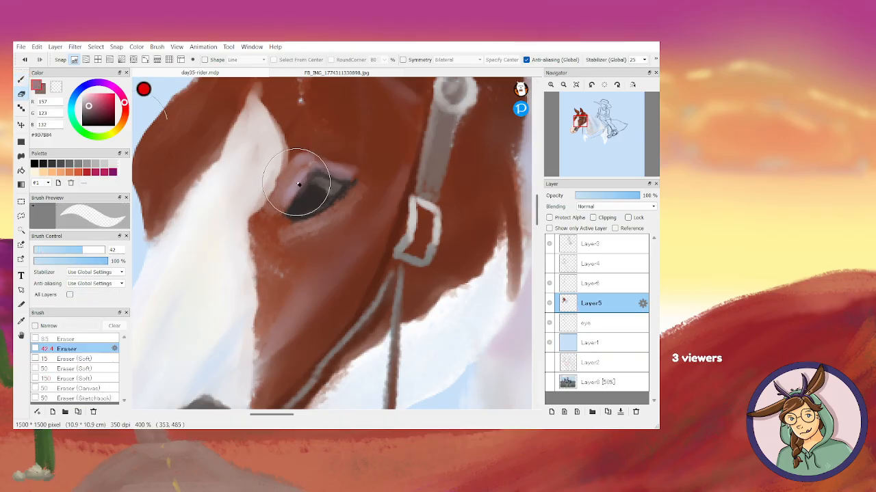
mouse_move(299, 186)
mouse_down()
mouse_move(303, 196)
mouse_move(317, 176)
mouse_move(308, 186)
mouse_up()
key(b)
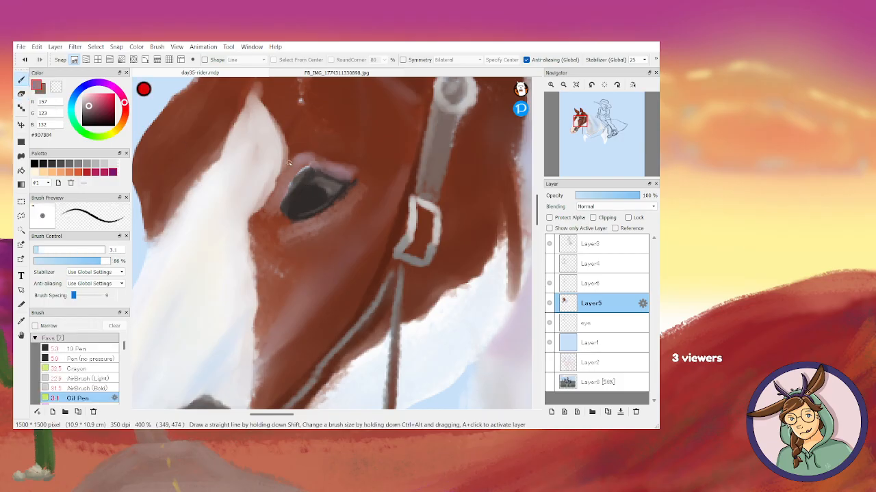
alt+click(279, 197)
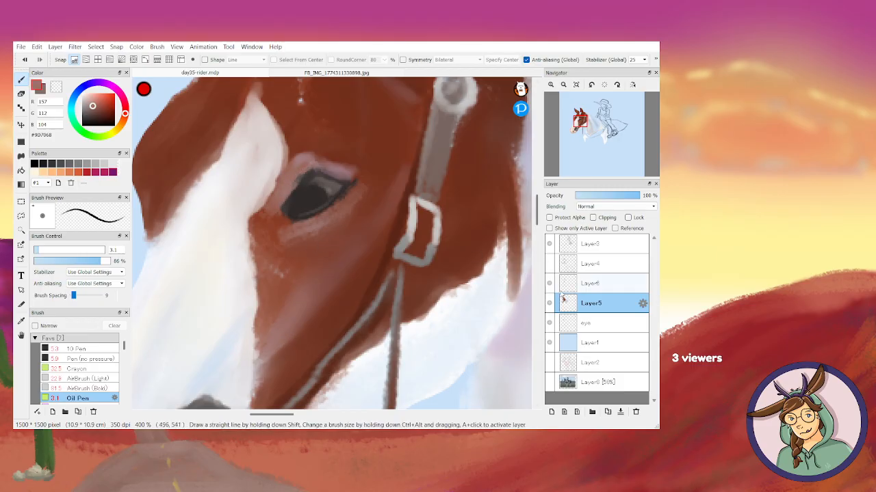
Switch to the eye layer and erase the upper front part of the eye with the Eraser at size 9.2
click(585, 322)
key(e)
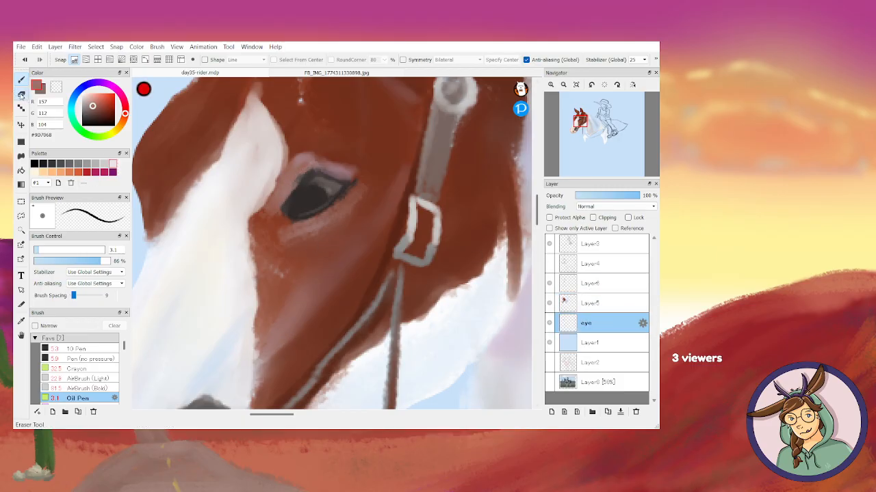
click(48, 250)
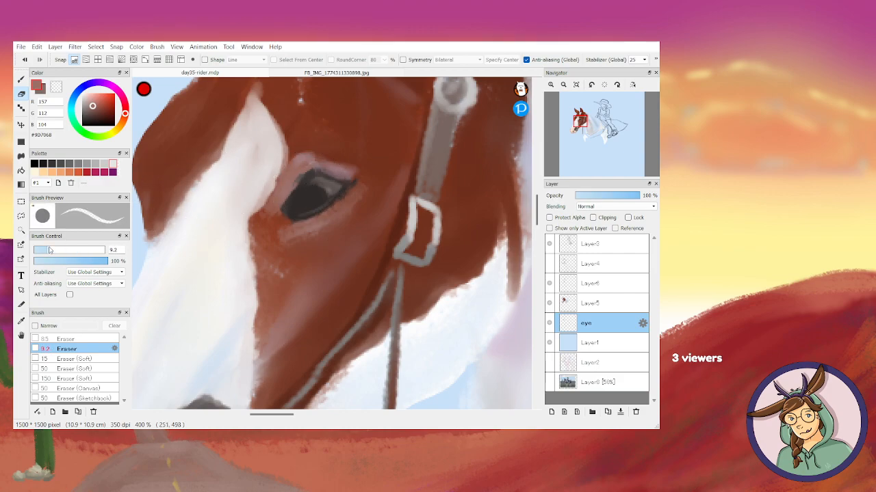
mouse_move(307, 173)
mouse_down()
mouse_move(284, 198)
mouse_move(309, 177)
mouse_up()
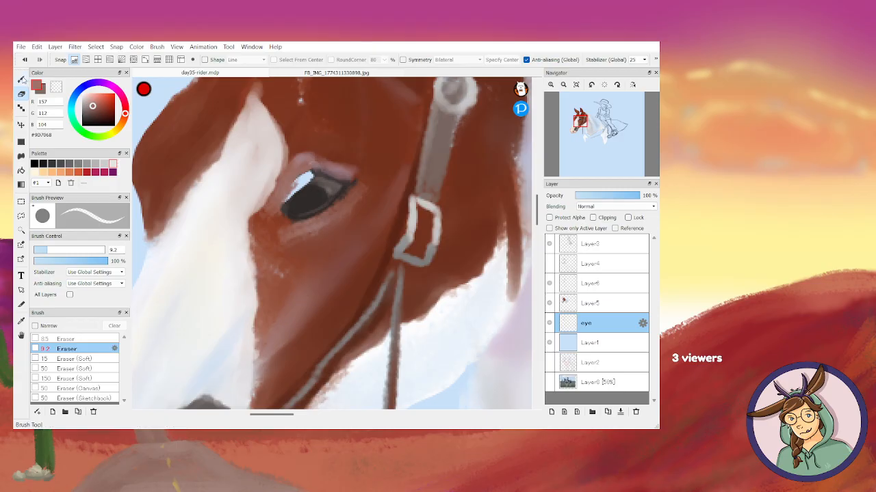
Repaint the erased part of the eye with the Oil Pen in grey #645B5A and dark #2F2A29
key(p)
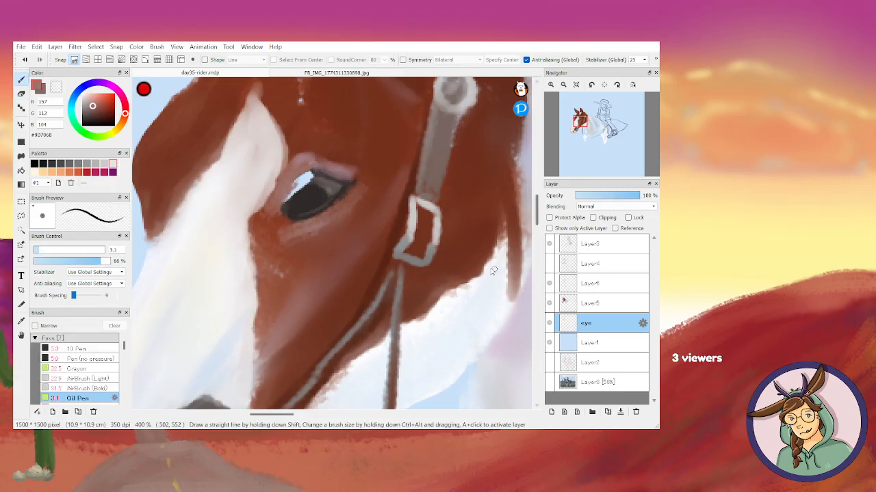
drag(85, 108, 85, 113)
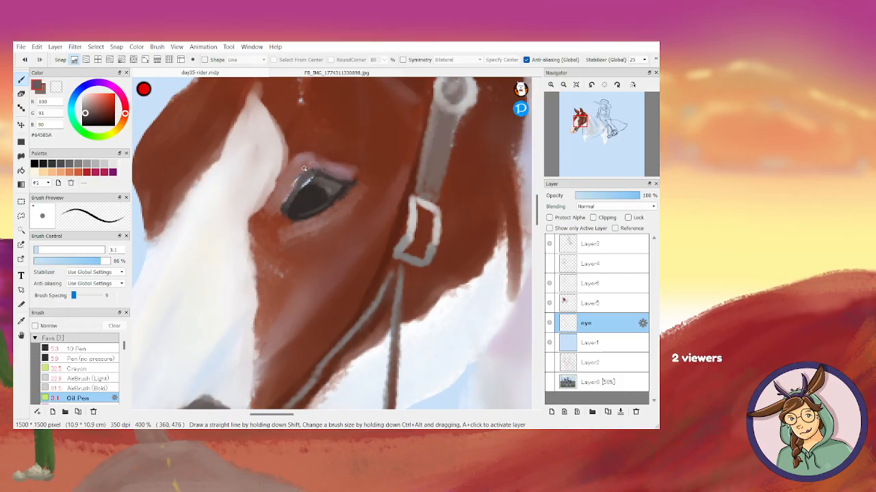
right_click(302, 201)
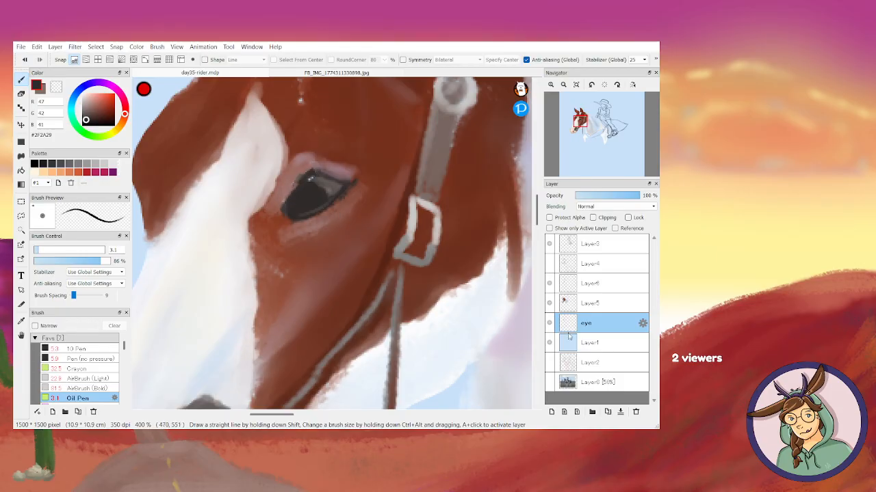
On Layer5, rework the skin in front of and above the eye with the Oil Pen at size 4.5, using sampled #8E4731 and #9A6D6C
click(597, 304)
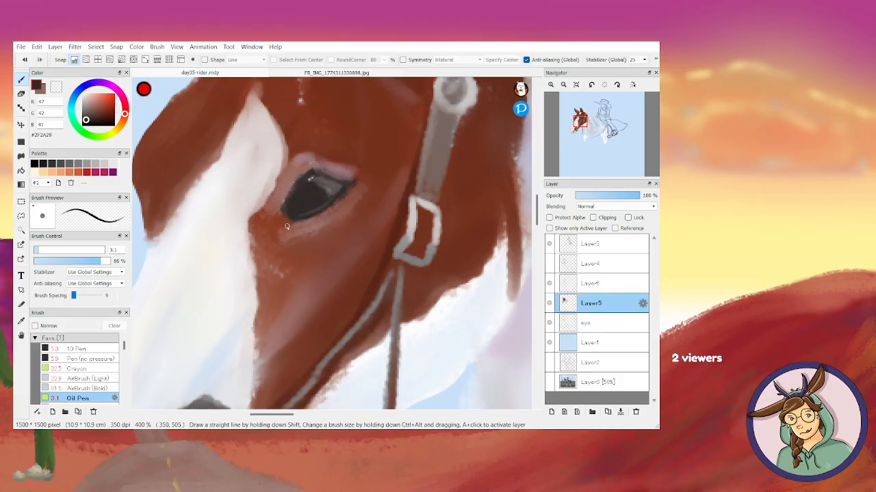
scroll(268, 232, down, 1)
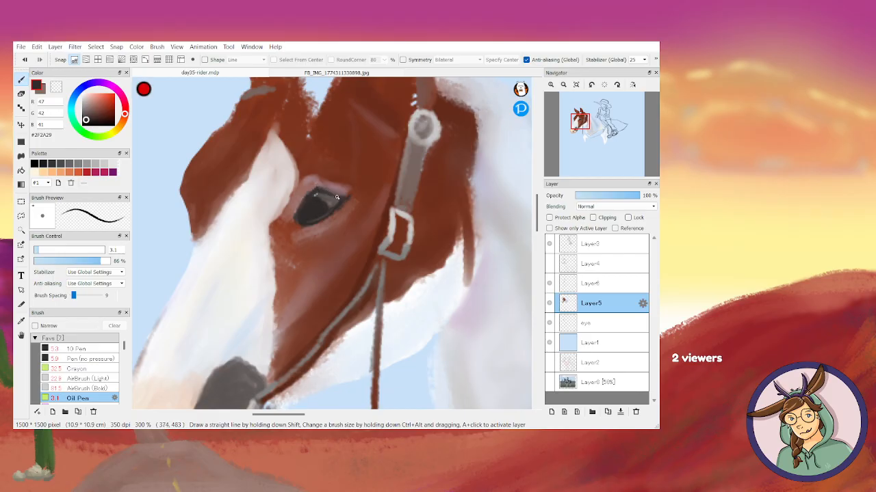
scroll(373, 183, down, 1)
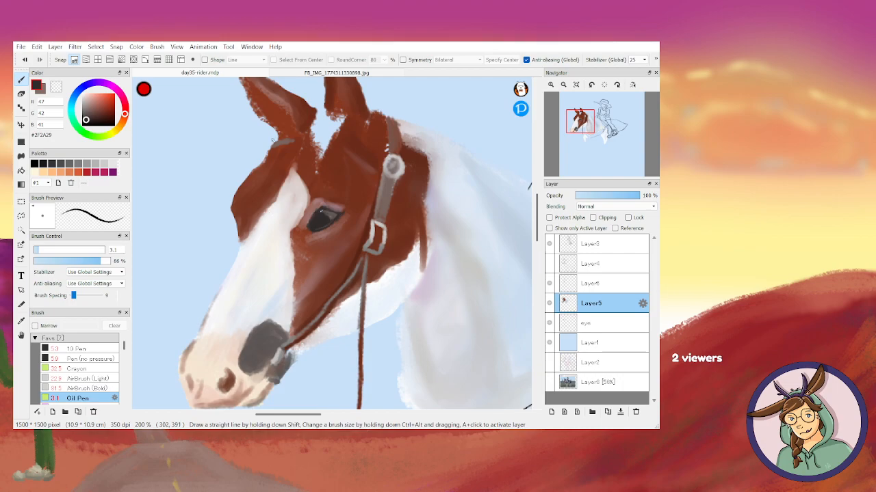
alt+click(303, 231)
click(40, 251)
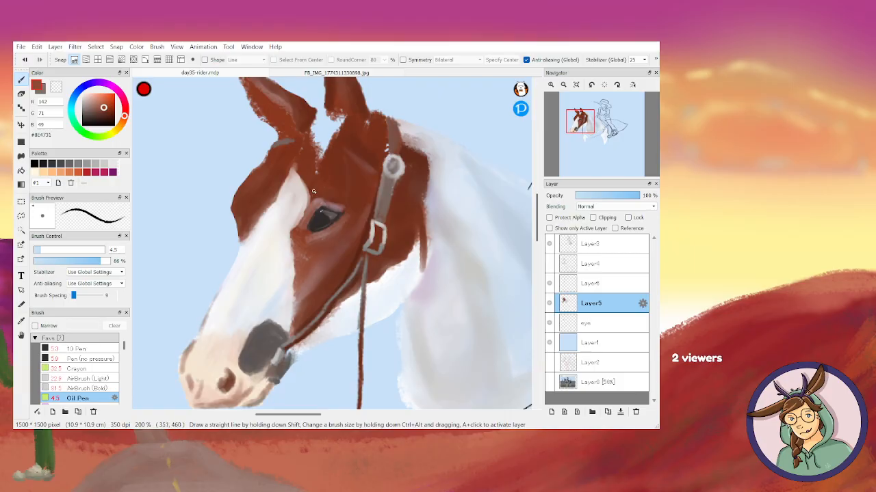
alt+click(313, 205)
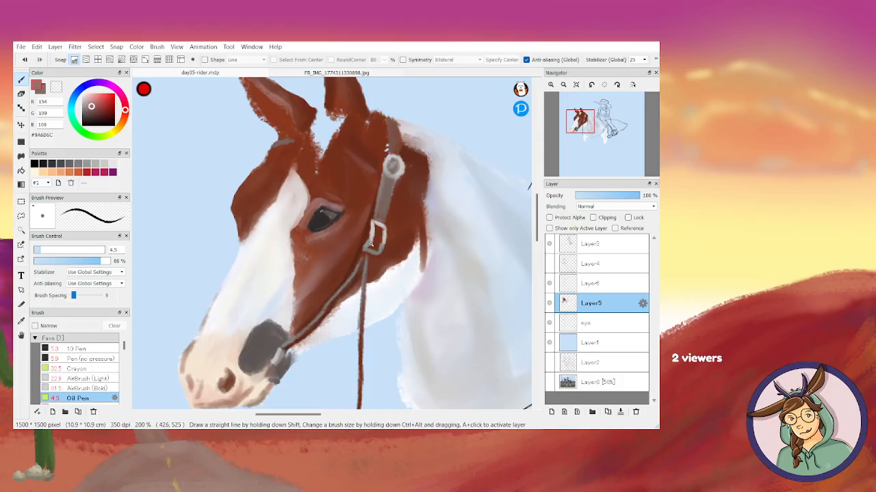
alt+click(305, 218)
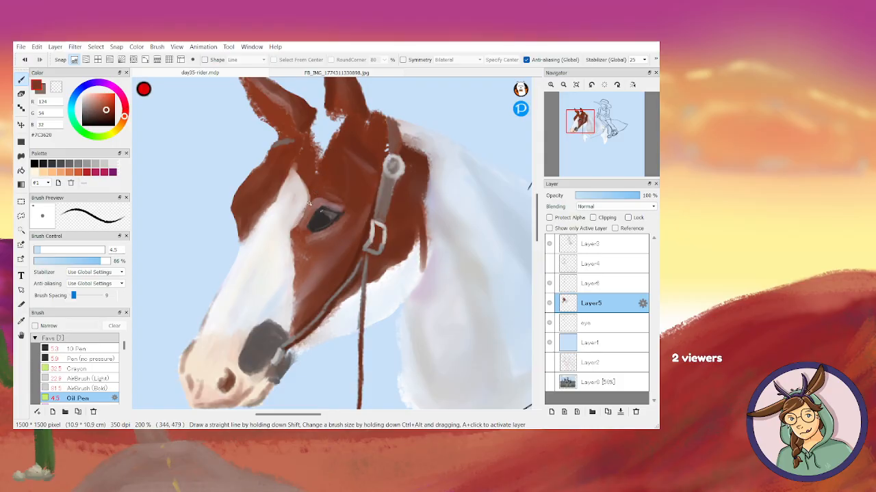
drag(307, 206, 298, 224)
Shade the skin around the rear and underside of the eye with sampled coat tones and the muzzle grey #5C5655
alt+click(312, 219)
alt+click(342, 255)
alt+click(262, 333)
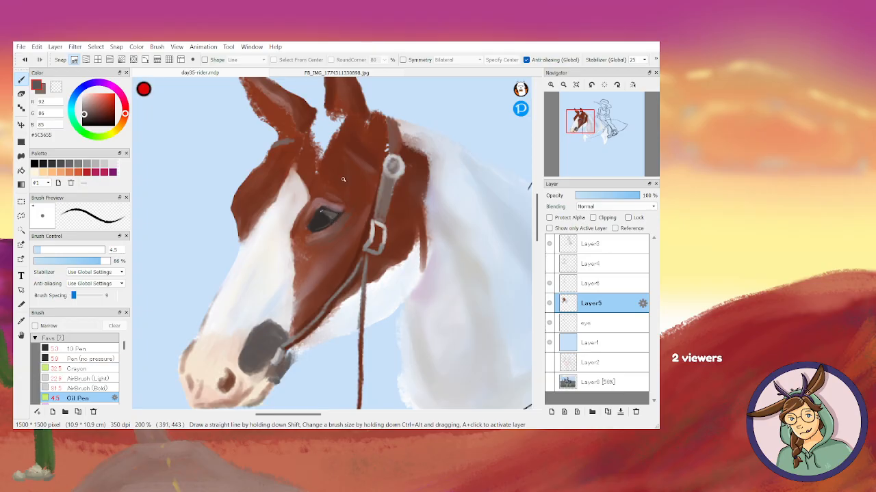
Darken the pupil on the eye layer with the sampled #2F2A29, and return to Layer5 to refine the eye's rim
scroll(343, 179, down, 2)
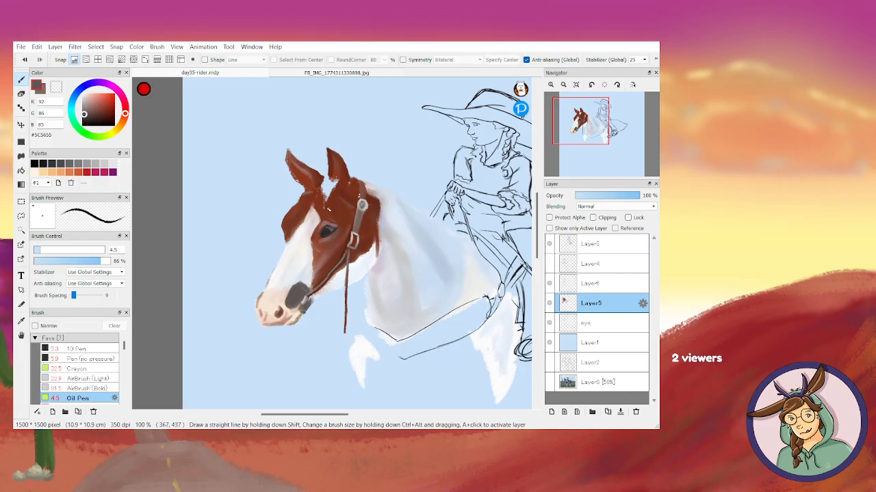
scroll(331, 239, up, 2)
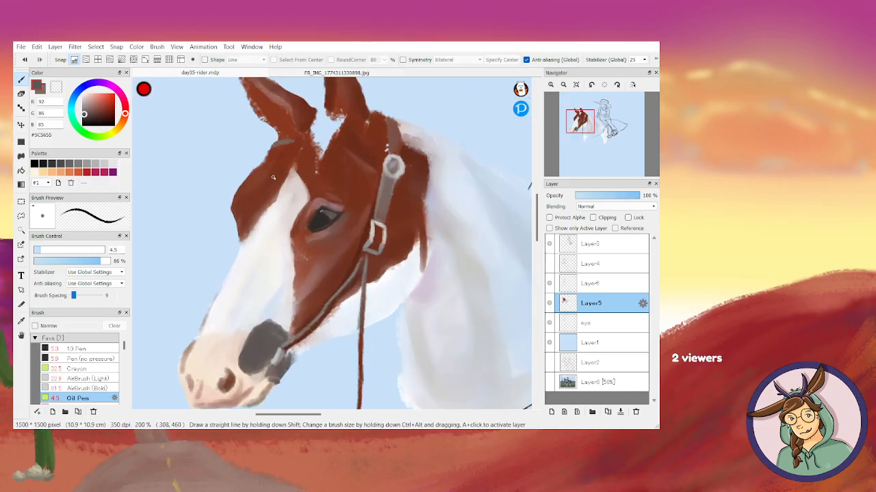
scroll(273, 177, up, 1)
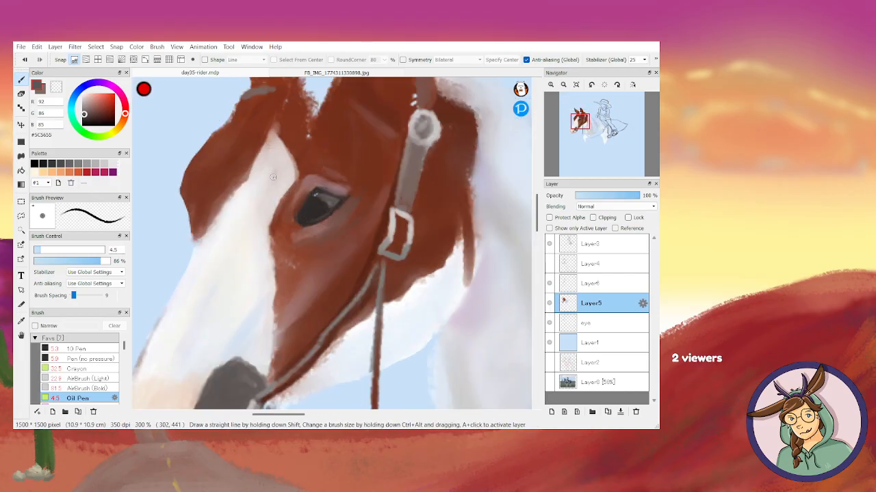
click(585, 323)
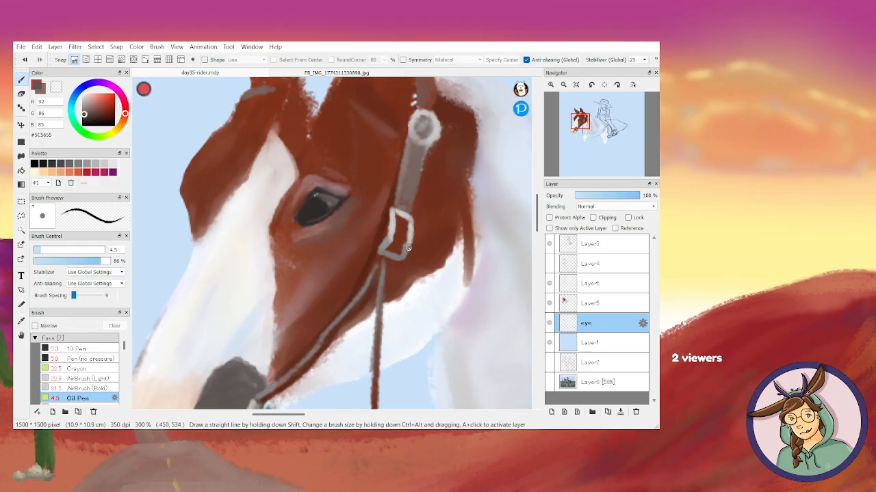
alt+click(317, 210)
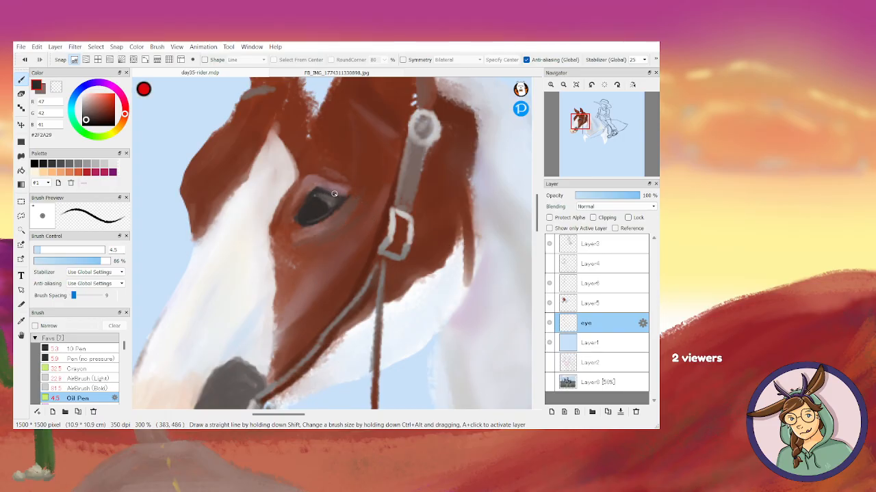
click(583, 306)
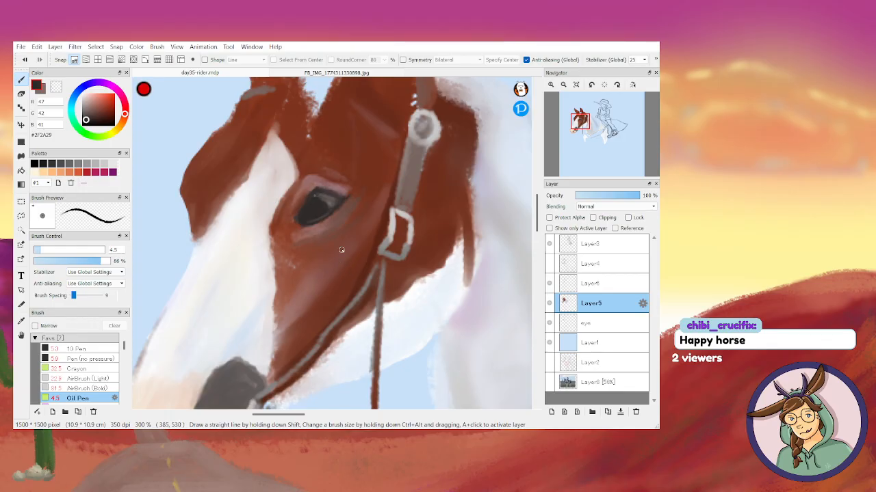
Soften the painted horse on Layer5 with the Blur brush at size 18
scroll(342, 249, down, 6)
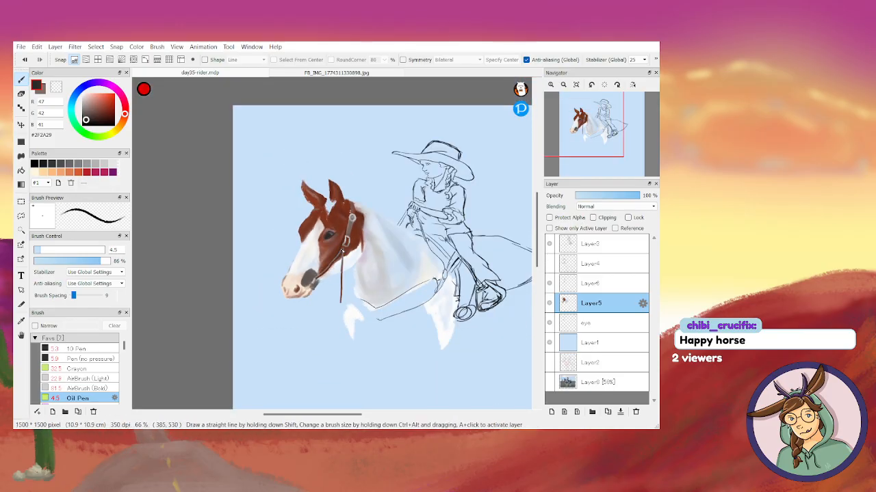
drag(341, 416, 354, 418)
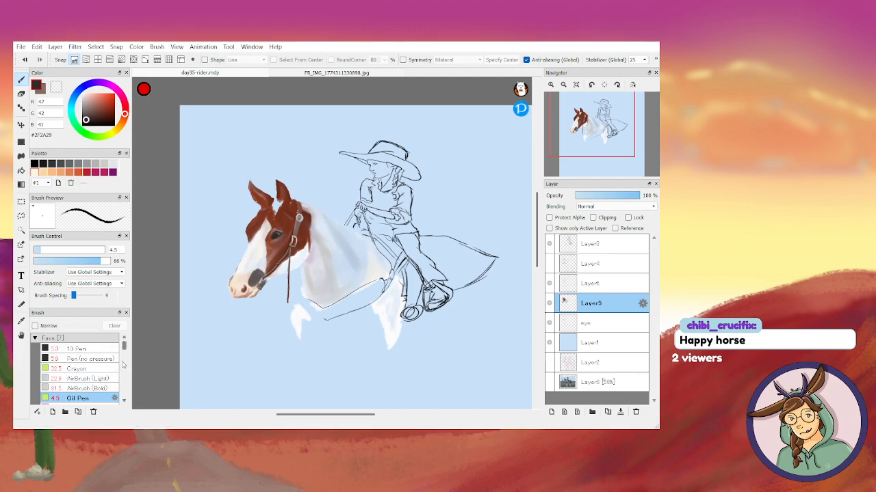
scroll(120, 349, down, 3)
click(72, 345)
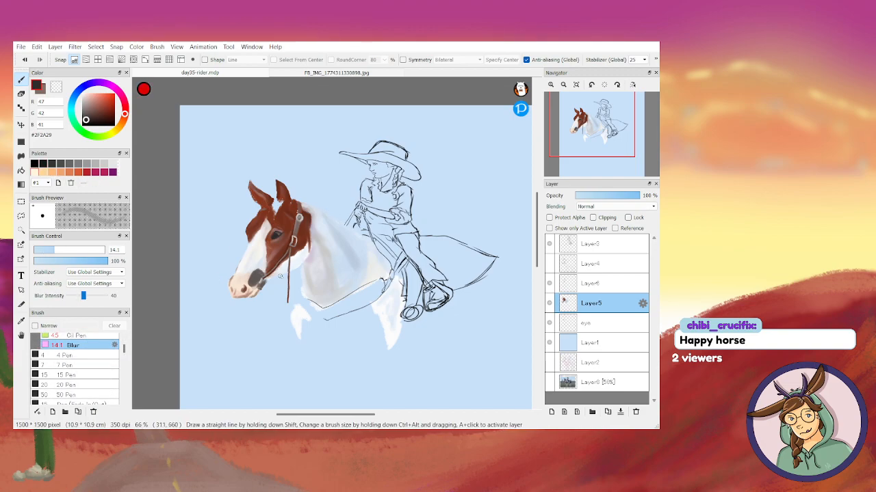
key(bracketright)
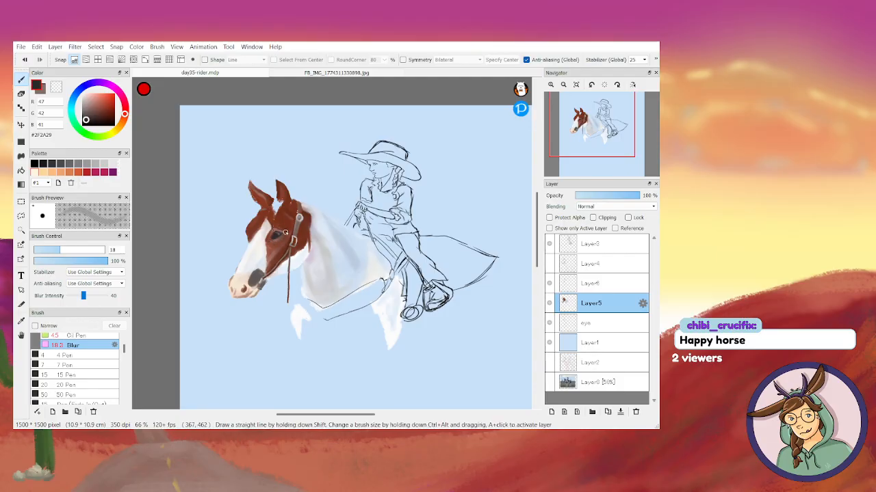
scroll(292, 245, up, 4)
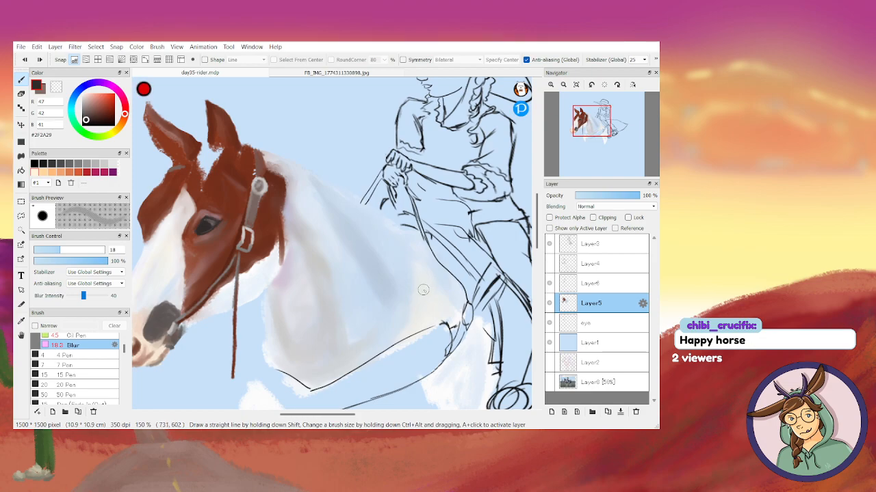
Show the Layer4 sketch and paint the reins on Layer6 with the Oil Pen at size 8.9 in the sampled brown #7C4B3F
click(549, 264)
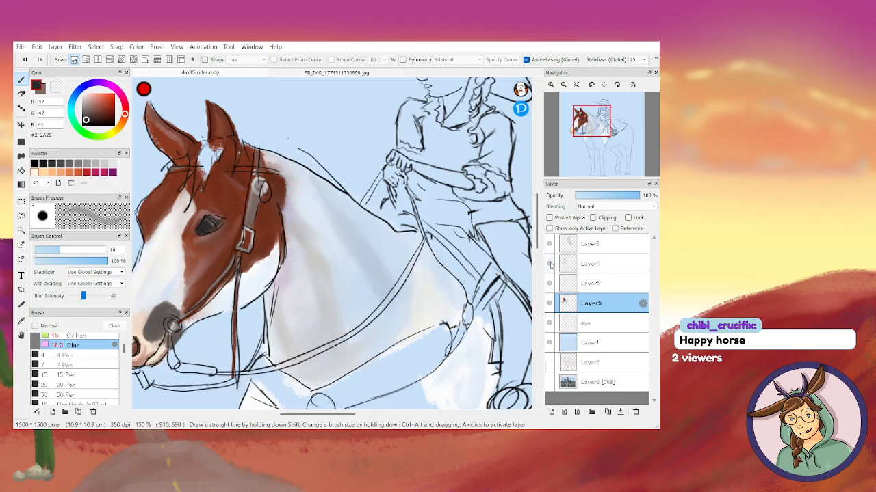
click(550, 265)
click(550, 264)
click(585, 291)
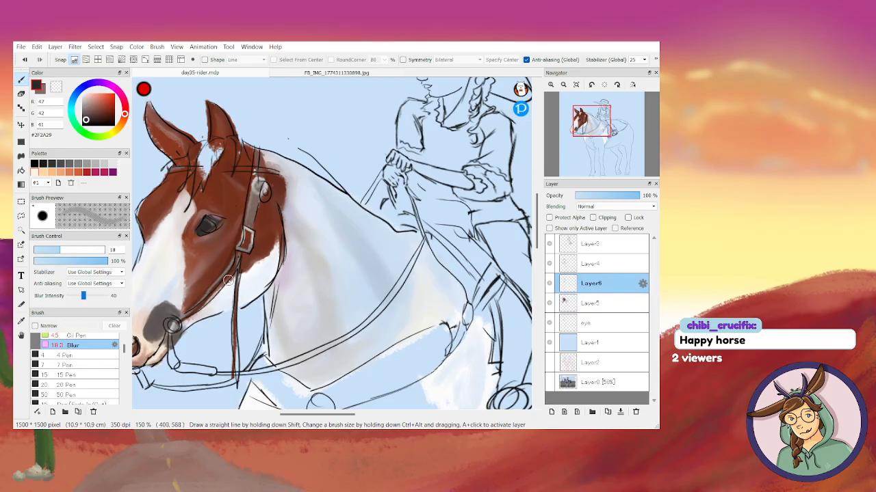
alt+click(233, 331)
click(98, 336)
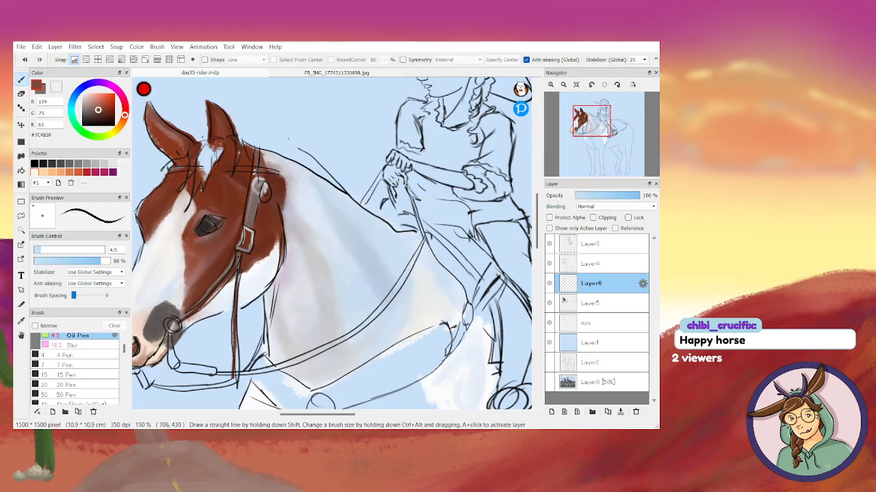
click(48, 251)
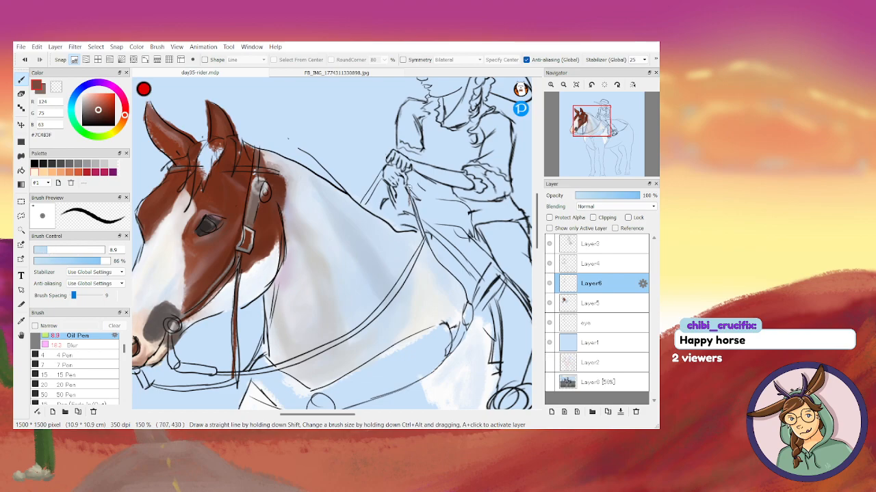
mouse_move(409, 191)
mouse_down()
mouse_move(394, 263)
mouse_move(352, 335)
mouse_move(313, 358)
mouse_move(218, 373)
mouse_up()
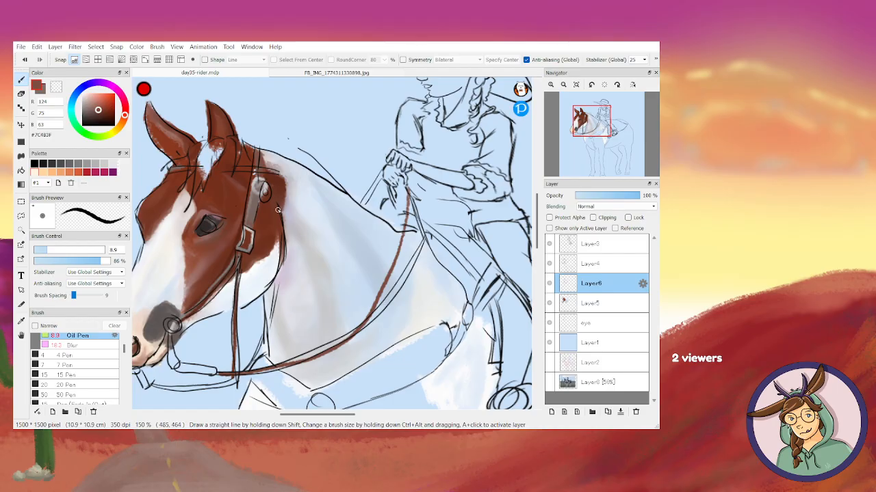
mouse_move(278, 207)
mouse_down()
mouse_move(276, 290)
mouse_move(239, 374)
mouse_up()
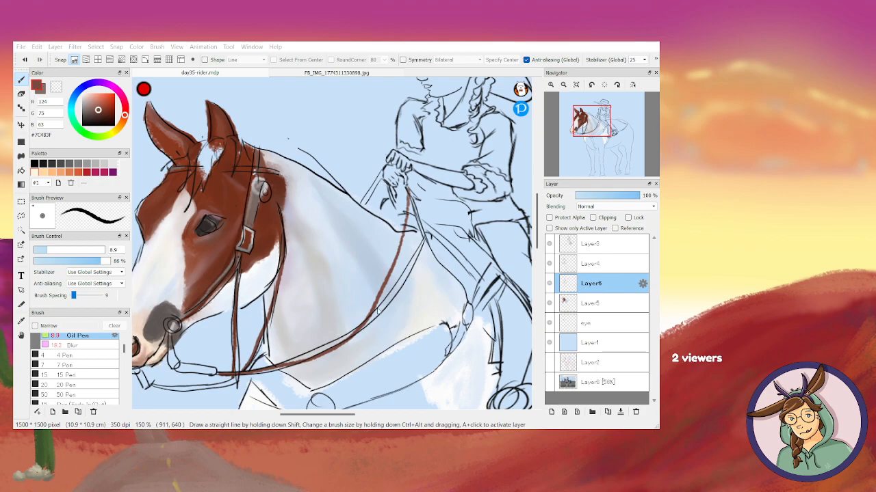
Rename Layer6 to "reins/tack" and make Layer5 the active layer
text(reins/tack)
key(Return)
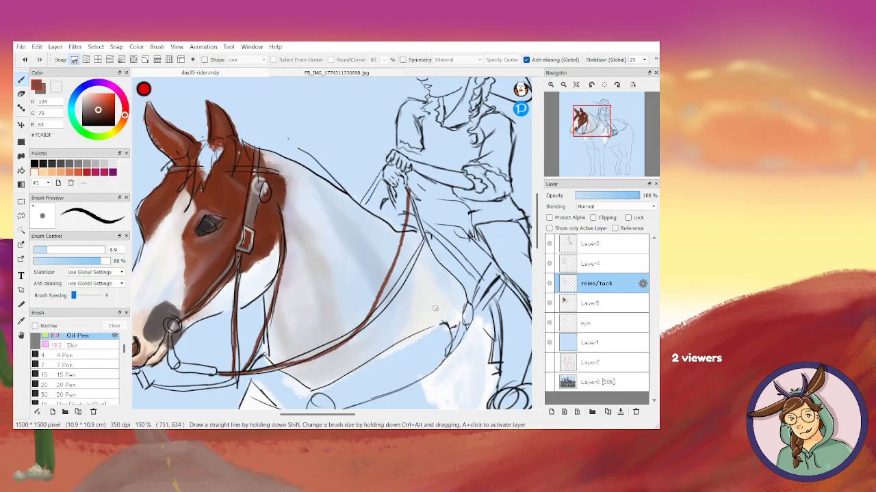
click(590, 312)
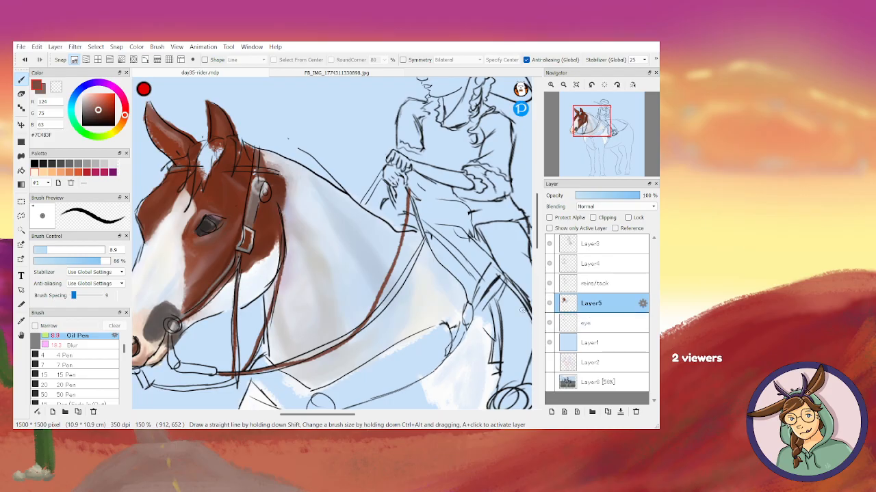
Shade the neck on Layer5 with the Oil Pen at size 15 in the sampled #B9CADC, and hide the Layer4 sketch
alt+click(376, 274)
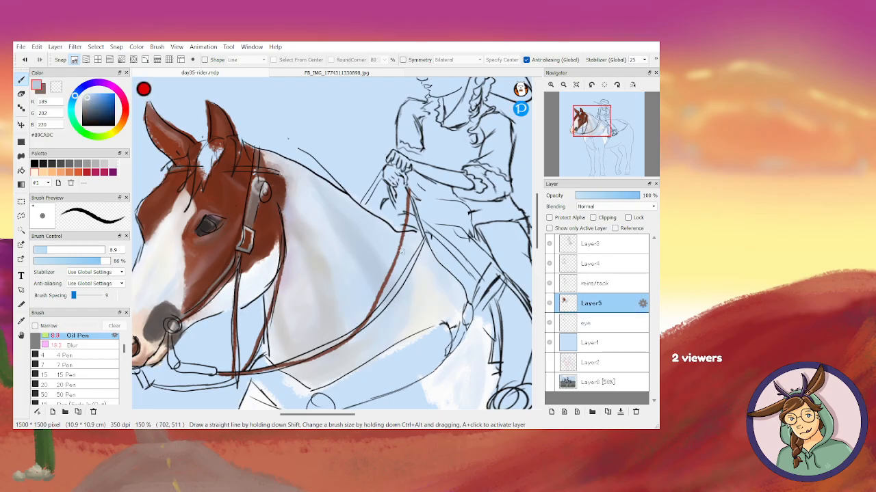
click(58, 253)
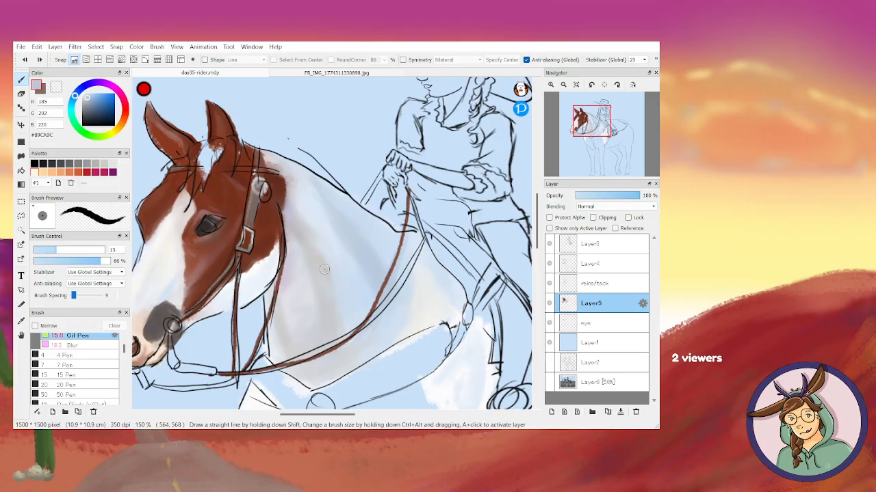
click(549, 264)
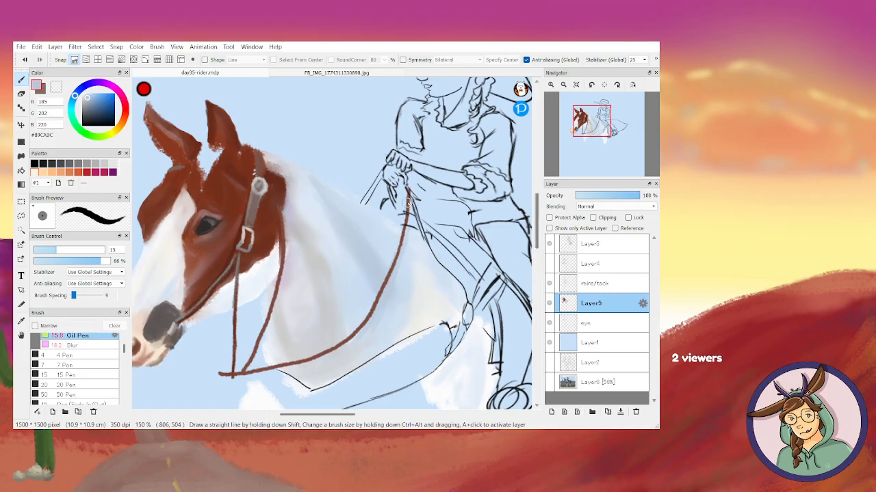
Paint rough mane hair along the crest of the neck with the Crayon at size 15, 100% opacity, in the sampled #E9EDED
alt+click(432, 291)
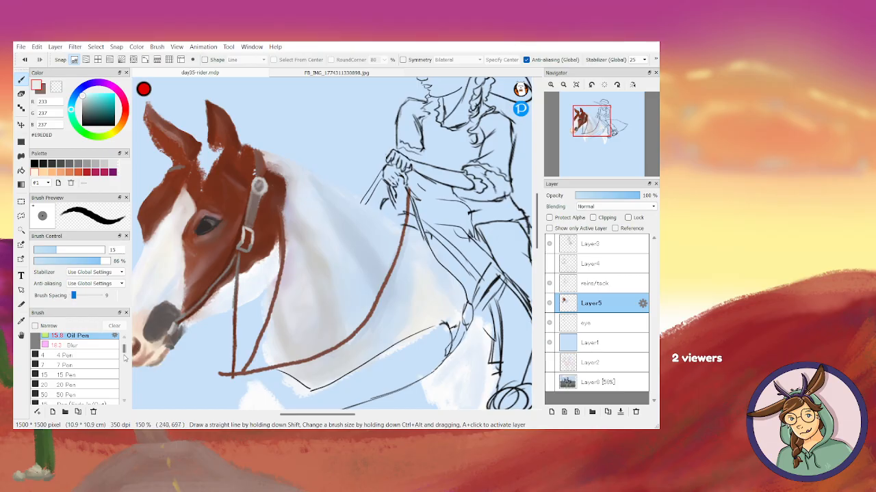
scroll(103, 356, up, 3)
click(90, 369)
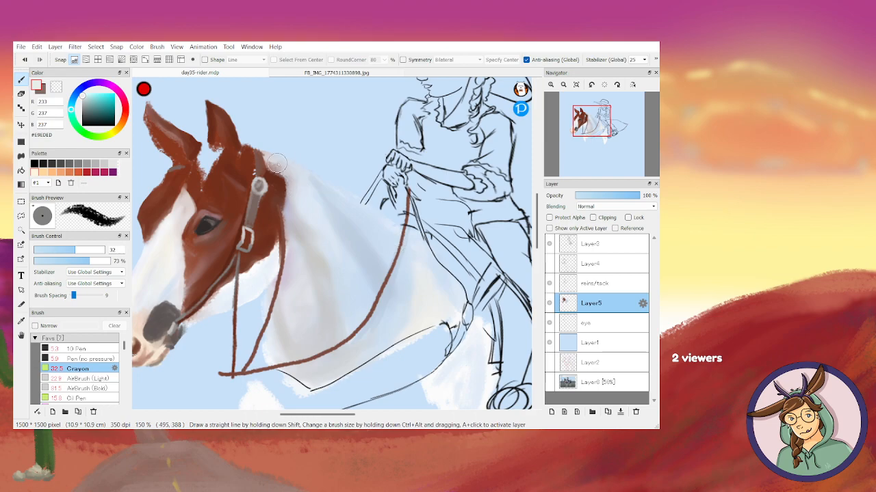
drag(71, 251, 55, 250)
click(107, 261)
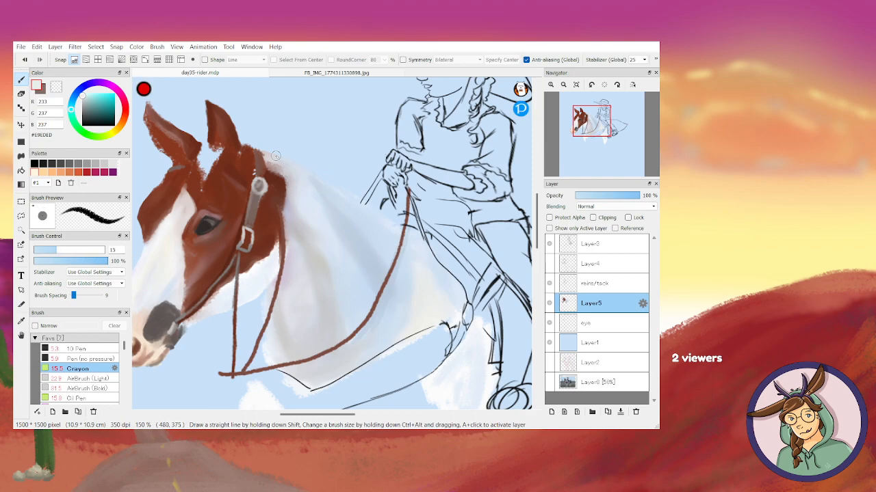
mouse_move(278, 155)
mouse_down()
mouse_move(302, 167)
mouse_move(295, 157)
mouse_move(310, 181)
mouse_move(305, 159)
mouse_move(314, 182)
mouse_move(314, 162)
mouse_move(330, 186)
mouse_move(332, 173)
mouse_move(339, 193)
mouse_move(339, 181)
mouse_move(344, 190)
mouse_move(350, 185)
mouse_move(364, 208)
mouse_move(360, 190)
mouse_move(368, 218)
mouse_move(365, 192)
mouse_move(378, 223)
mouse_move(378, 196)
mouse_move(395, 214)
mouse_up()
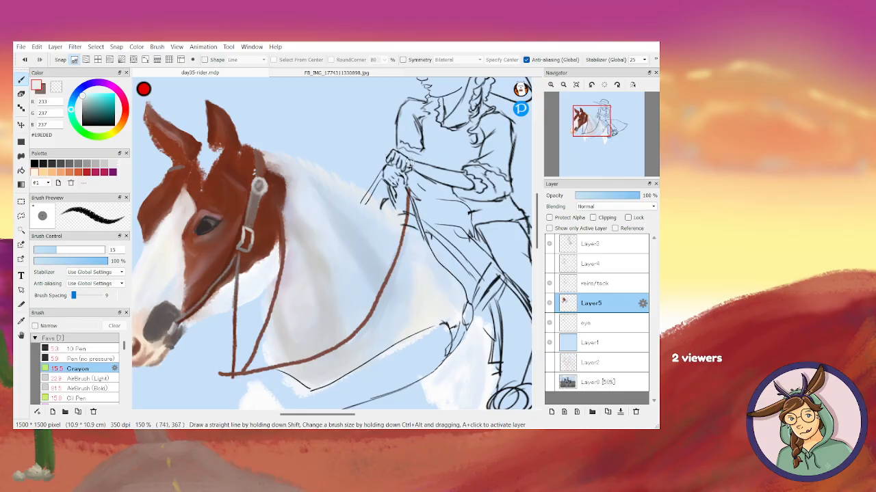
Refine the mane on Layer5 with blue #8DB4DA shading and sampled #E6ECED highlights, and touch up the ears in sampled brown #682D1C
alt+click(178, 162)
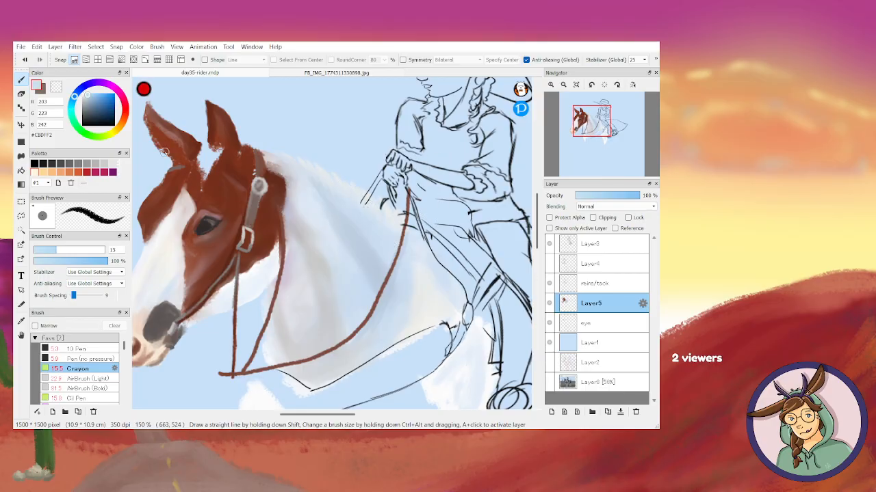
click(93, 97)
drag(94, 97, 93, 99)
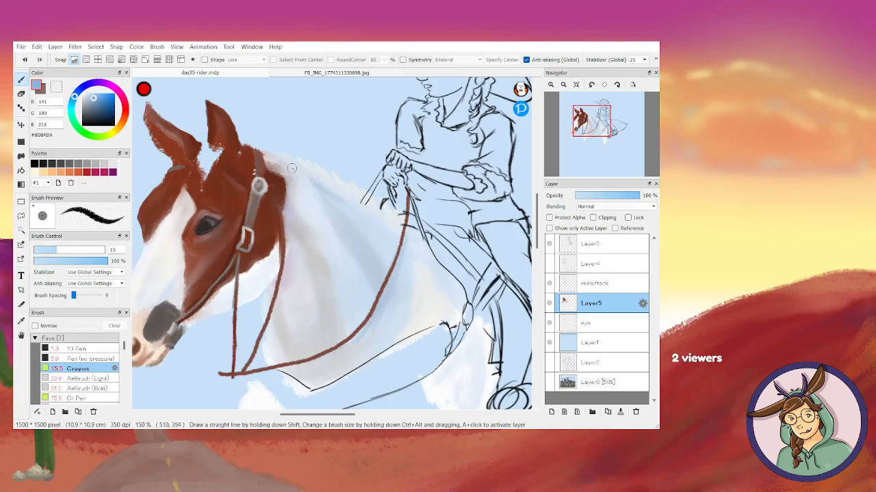
alt+click(386, 212)
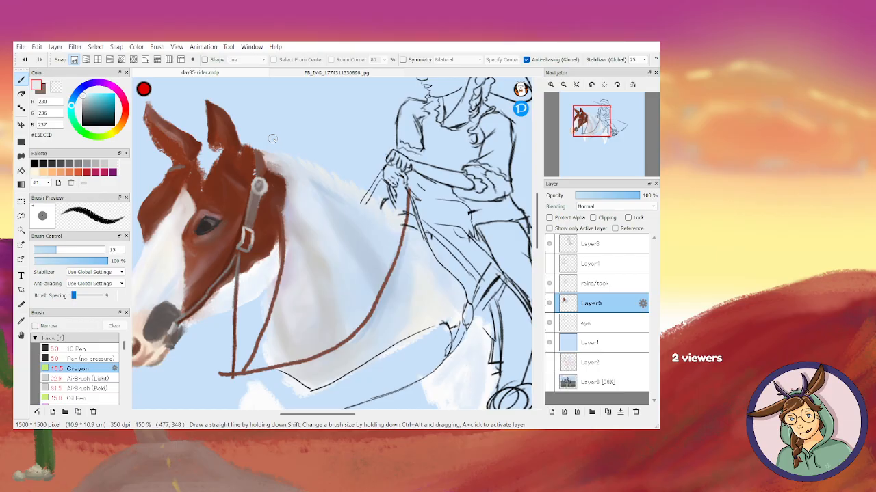
alt+click(210, 129)
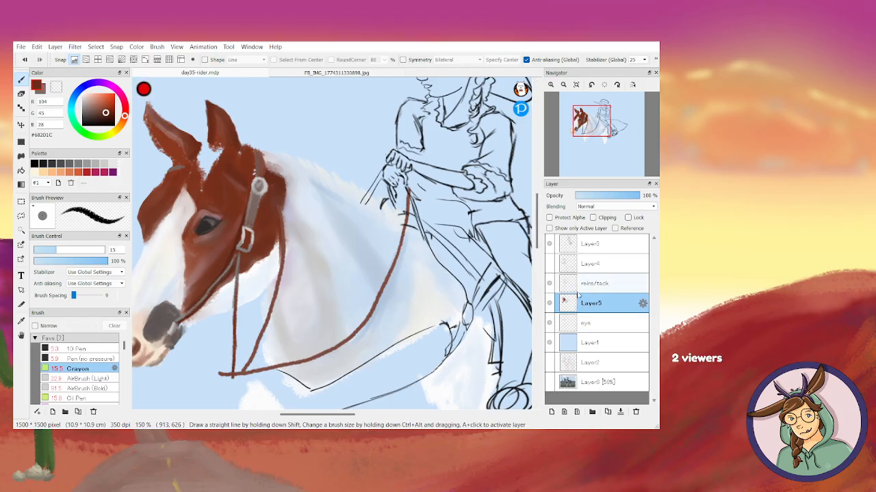
Move the reference photo layer directly above Layer1 in the layer stack
key(ctrl+minus)
key(ctrl+minus)
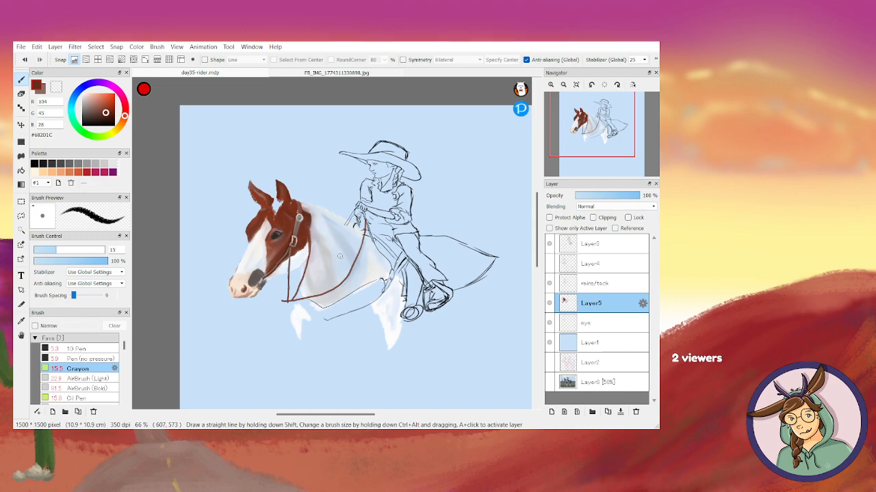
scroll(370, 281, down, 3)
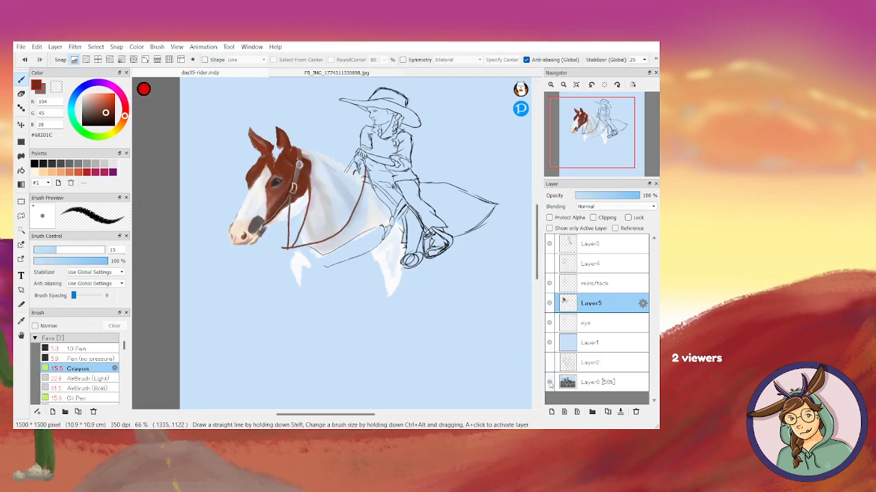
drag(595, 385, 592, 335)
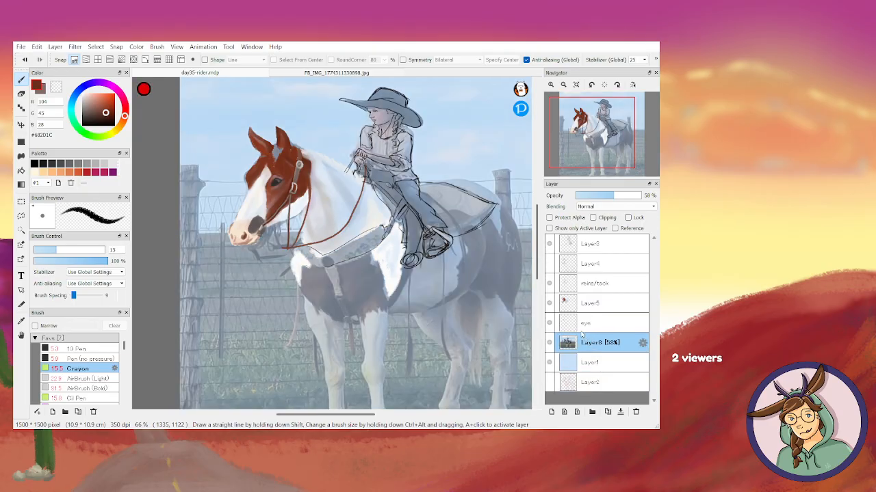
Compare the painted horse with the photo by toggling Layer5, and leave Layer5 visible with the reference photo layer hidden
click(550, 305)
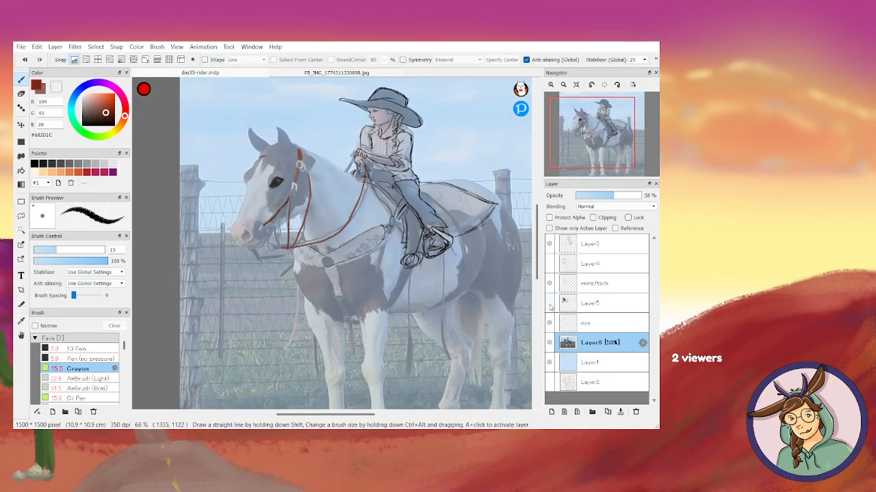
click(550, 305)
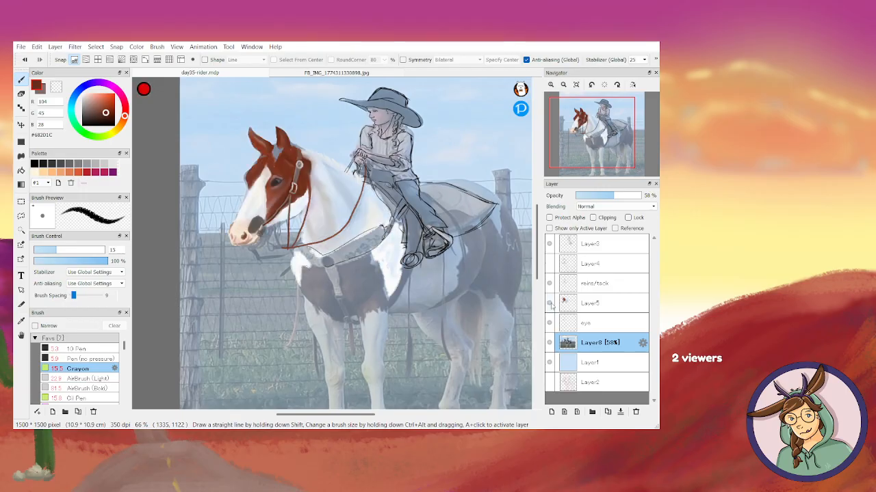
click(550, 305)
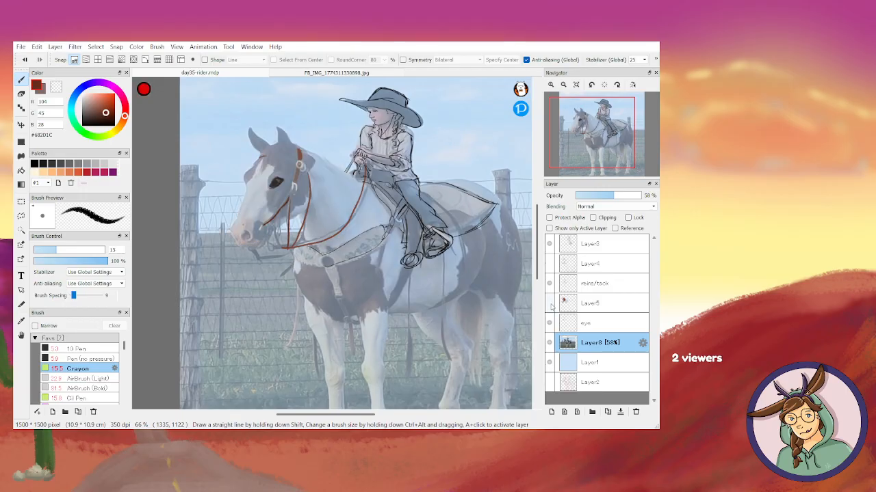
click(549, 305)
click(550, 305)
click(550, 342)
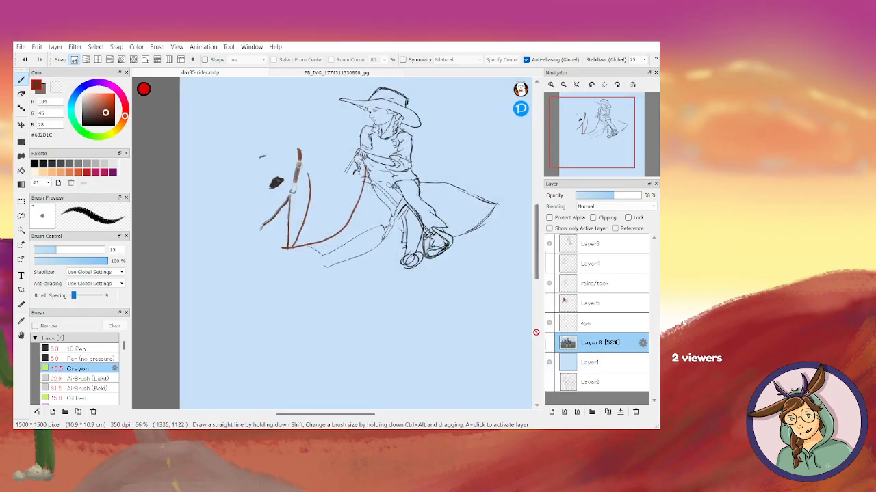
click(549, 304)
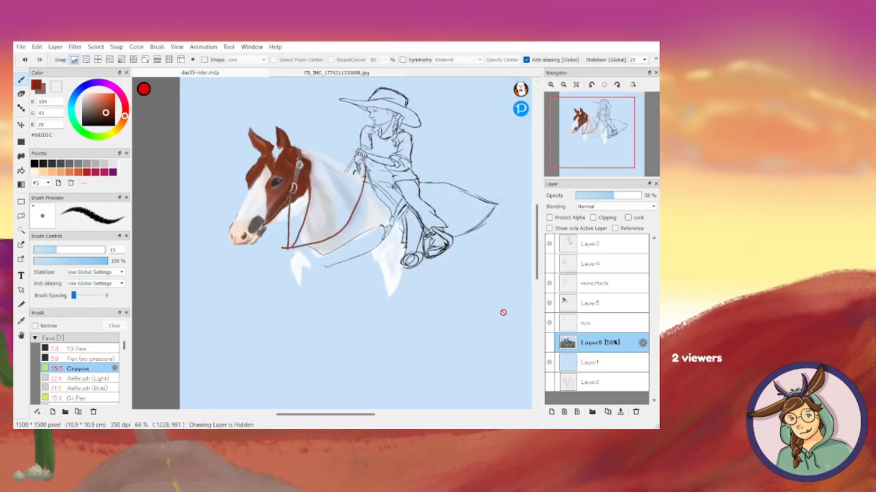
Show the Layer4 sketch, sample brown #995744 from the head, try a forelock stroke on the eye layer, and undo it
click(550, 264)
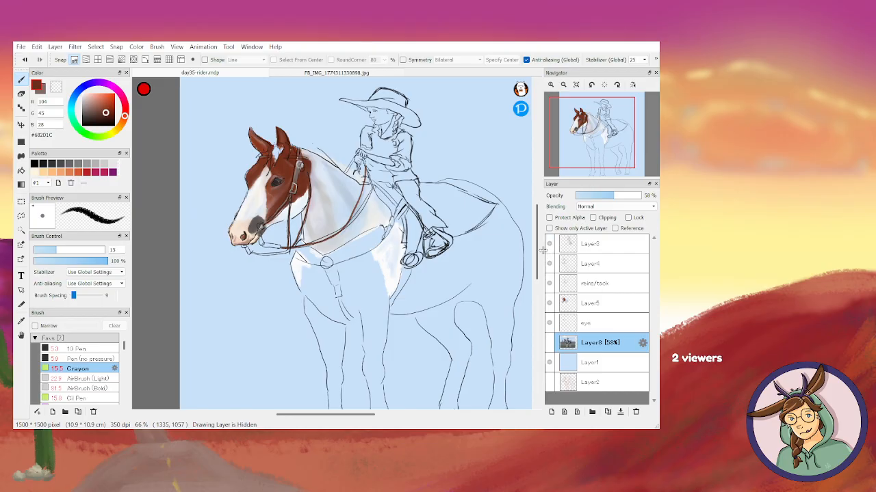
click(605, 327)
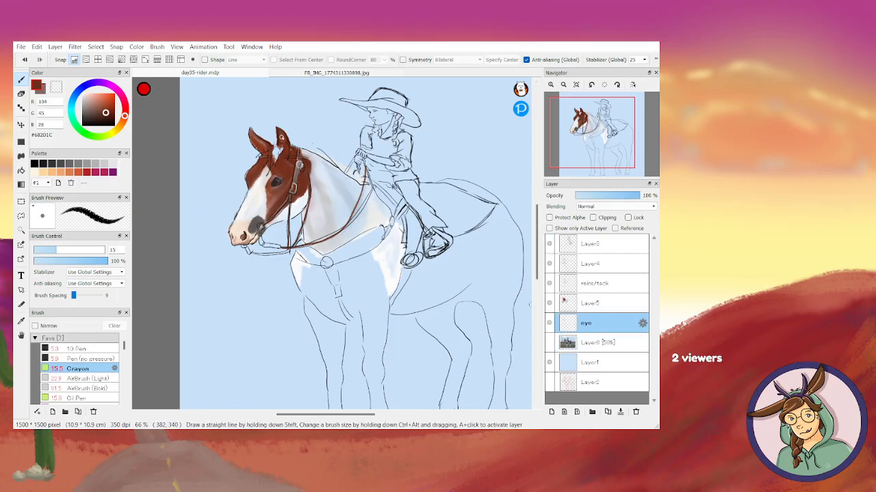
key(ctrl+plus)
key(ctrl+plus)
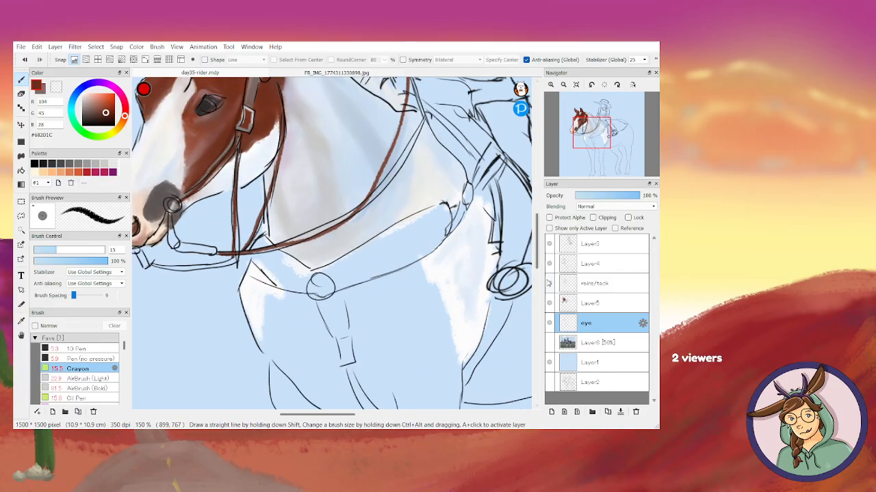
drag(536, 264, 535, 242)
drag(288, 415, 271, 415)
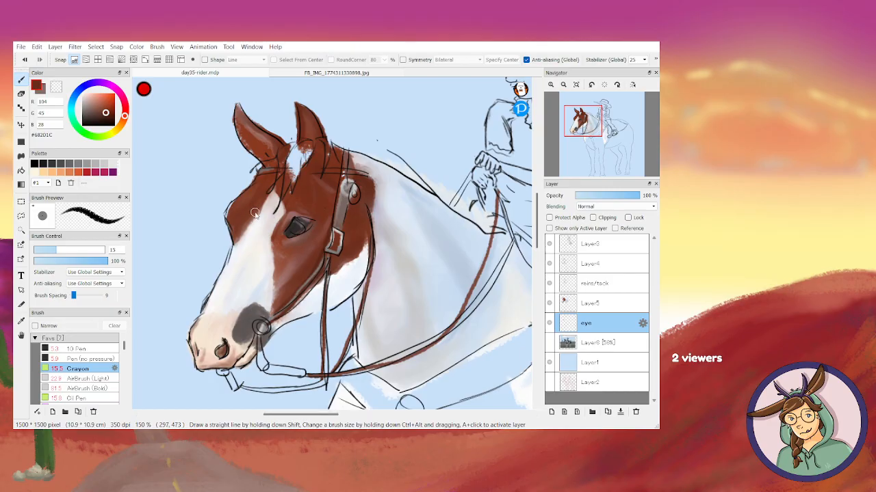
alt+click(278, 263)
mouse_move(289, 151)
mouse_down()
mouse_move(283, 184)
mouse_move(294, 143)
mouse_move(268, 219)
mouse_move(278, 159)
mouse_up()
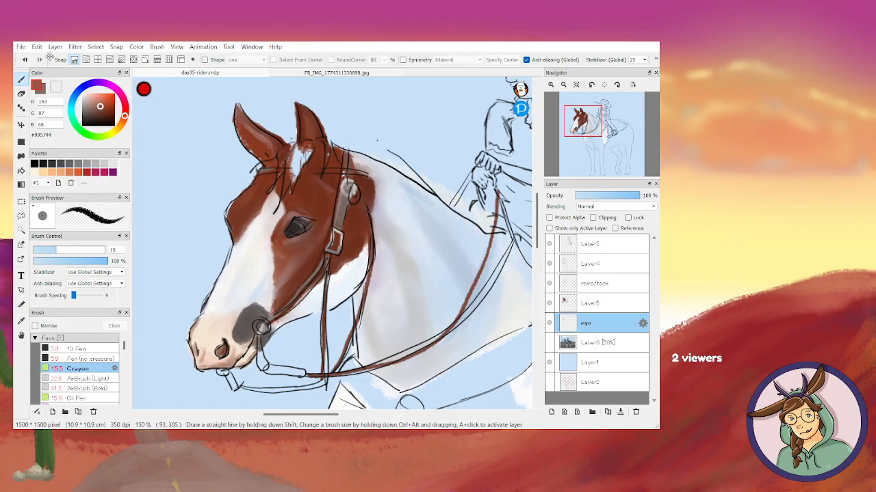
click(24, 61)
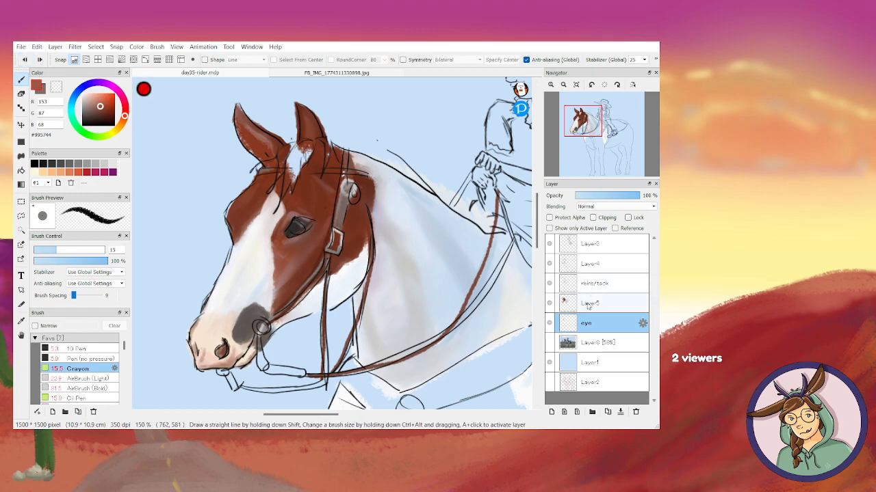
Add a new layer named "forehead mane" and place it above the reins/tack layer
click(588, 301)
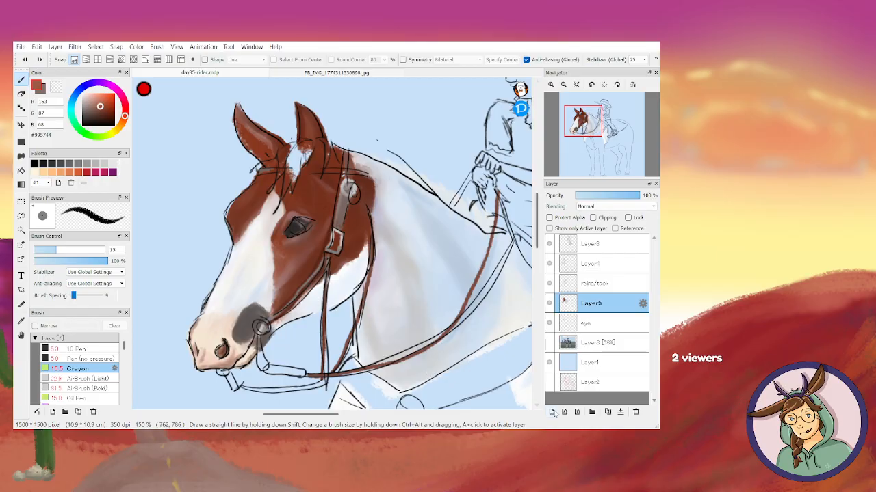
click(552, 412)
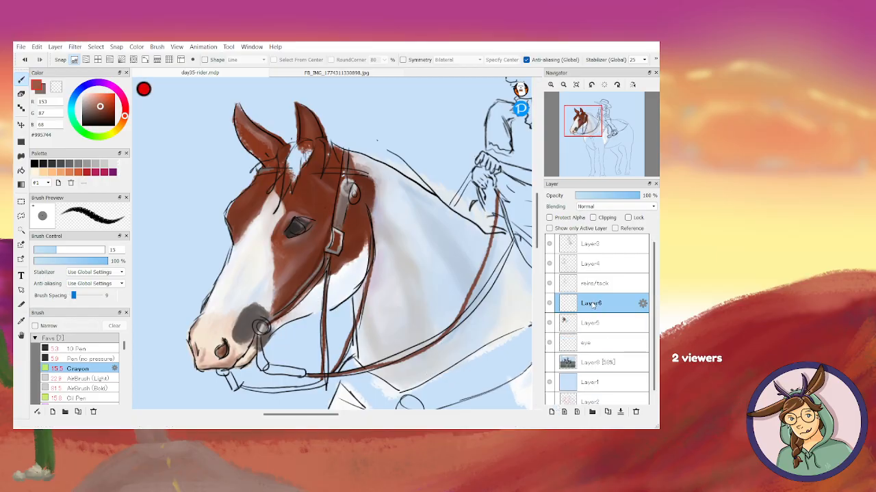
drag(592, 296, 592, 282)
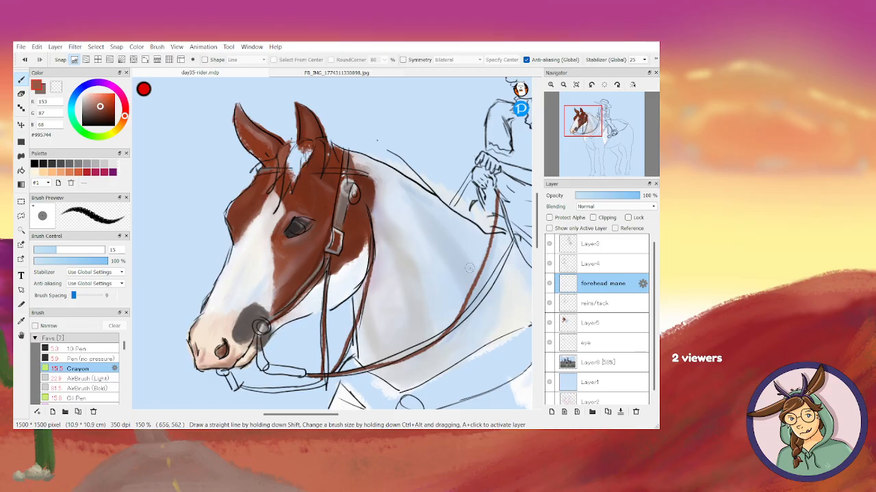
Hide the Layer4 sketch and paint the forelock with the Crayon at size 15 in #995744, adding lighter #CB8A78
click(549, 264)
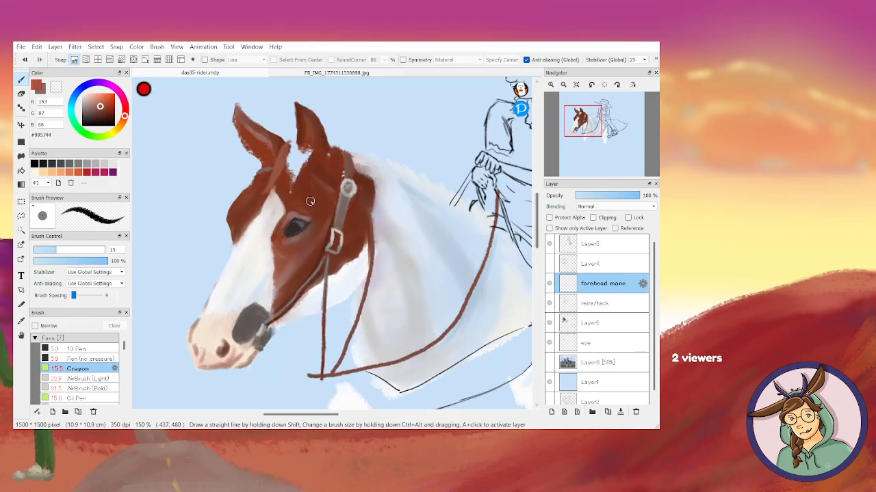
mouse_move(290, 144)
mouse_down()
mouse_move(287, 179)
mouse_move(289, 141)
mouse_move(282, 203)
mouse_move(293, 139)
mouse_move(287, 180)
mouse_move(298, 140)
mouse_move(296, 212)
mouse_move(305, 157)
mouse_move(298, 148)
mouse_move(295, 161)
mouse_move(297, 141)
mouse_move(298, 195)
mouse_move(293, 141)
mouse_move(287, 206)
mouse_up()
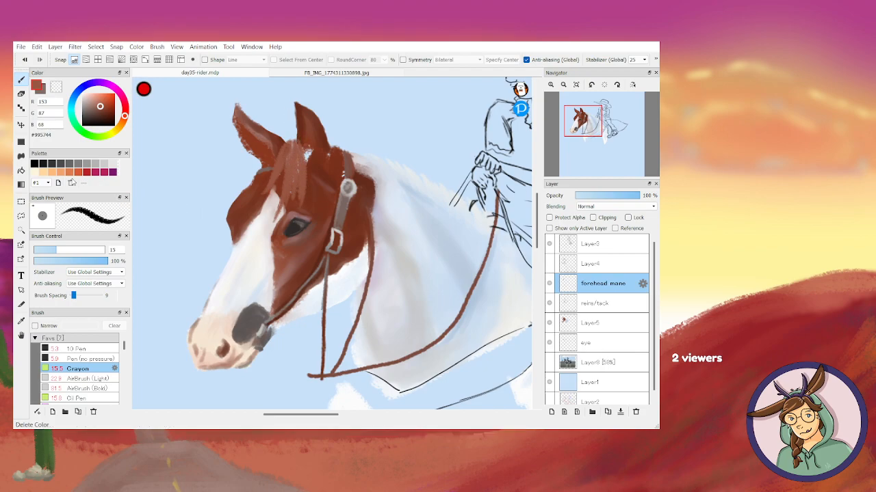
drag(99, 106, 95, 101)
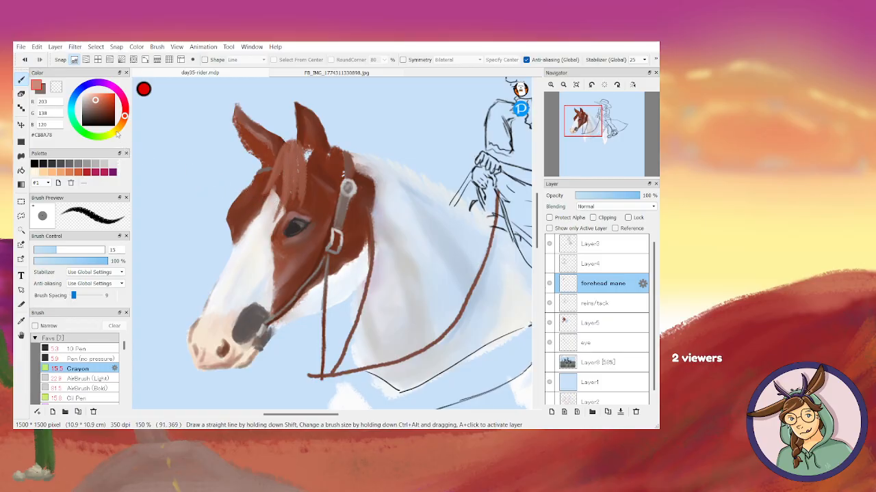
Paint fine forelock strands with the Crayon at size 8.4, using brown #995C4B, dark #51332B, #A3614F and orange highlights in #E49C6D
click(99, 106)
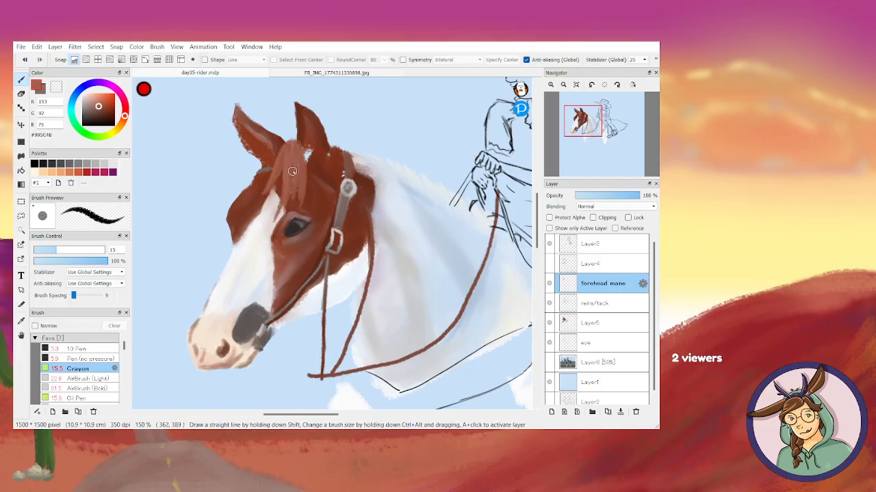
drag(54, 249, 46, 251)
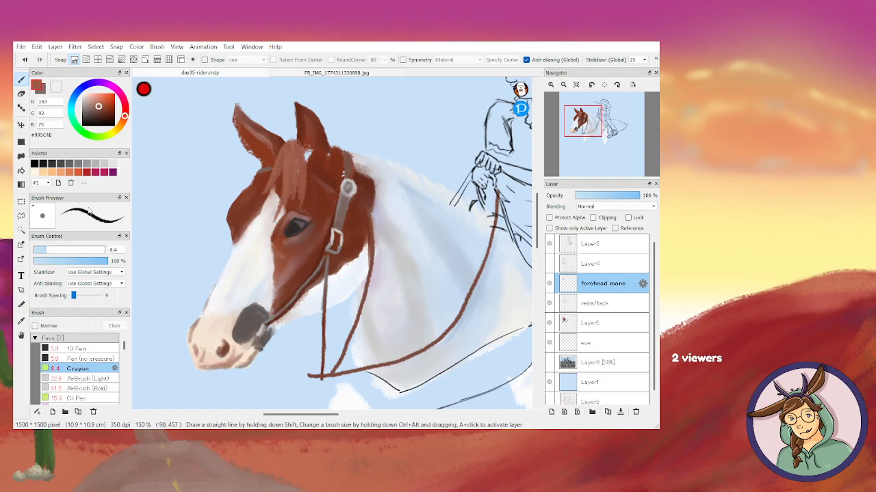
click(97, 116)
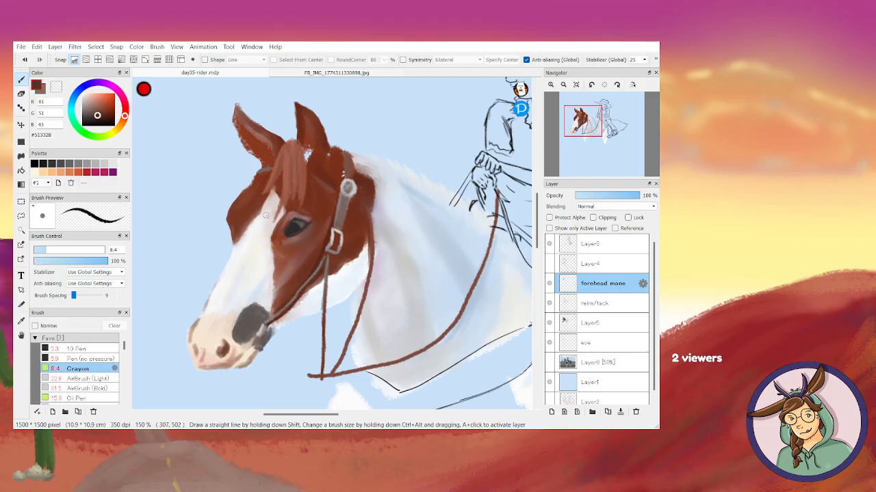
alt+click(286, 167)
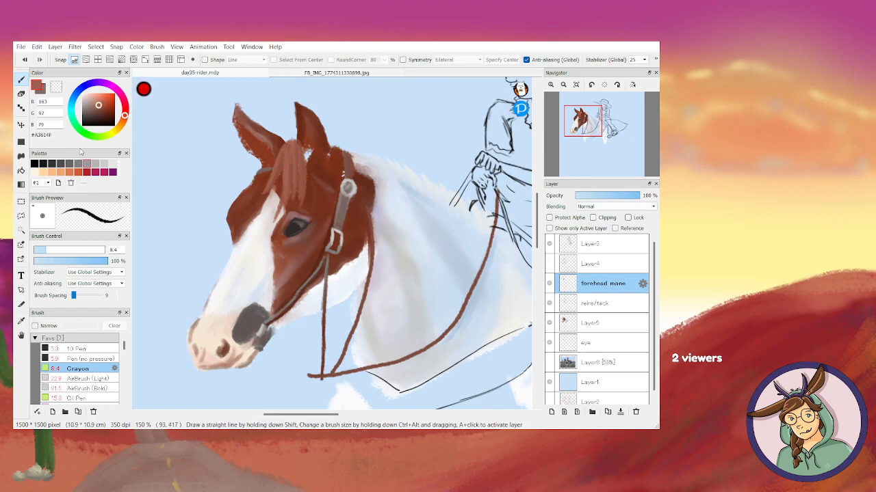
drag(124, 117, 100, 98)
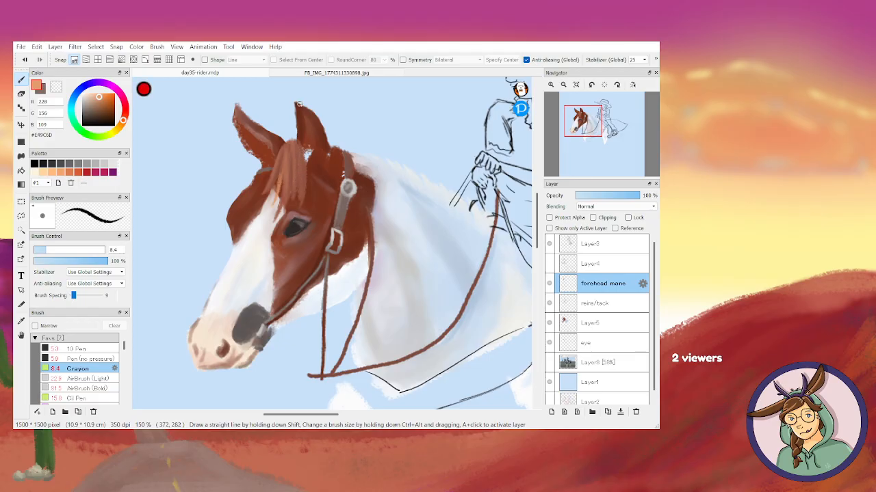
On Layer5, fill the gap between the ears and bridle with sampled brown #693223 and deepen the head's shadows with #381208
click(586, 325)
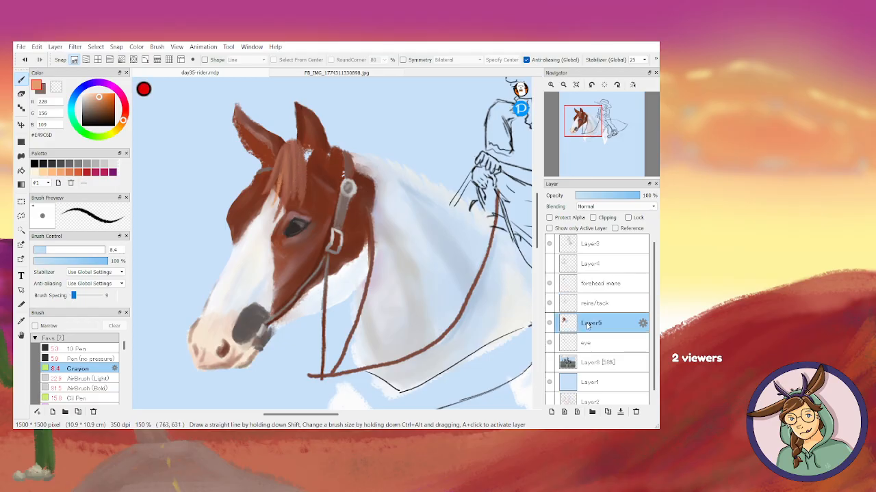
alt+click(340, 220)
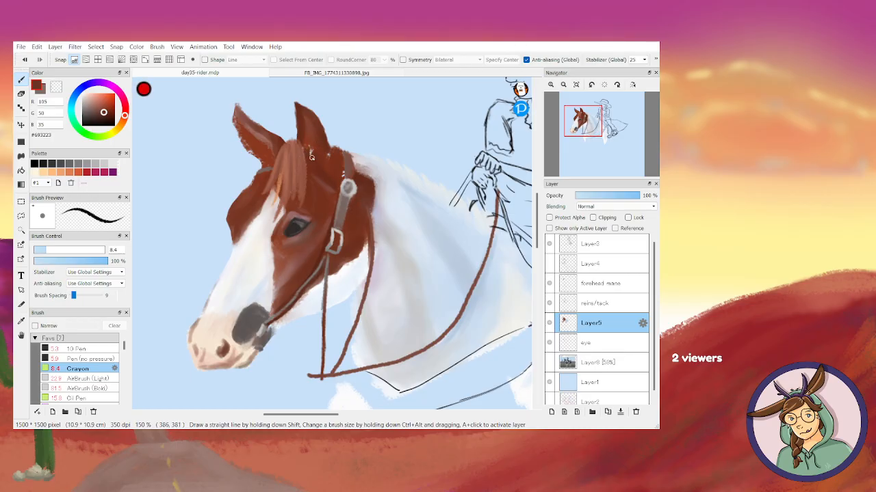
mouse_move(316, 154)
mouse_down()
mouse_move(330, 152)
mouse_move(304, 150)
mouse_up()
click(107, 117)
drag(107, 117, 113, 115)
click(110, 119)
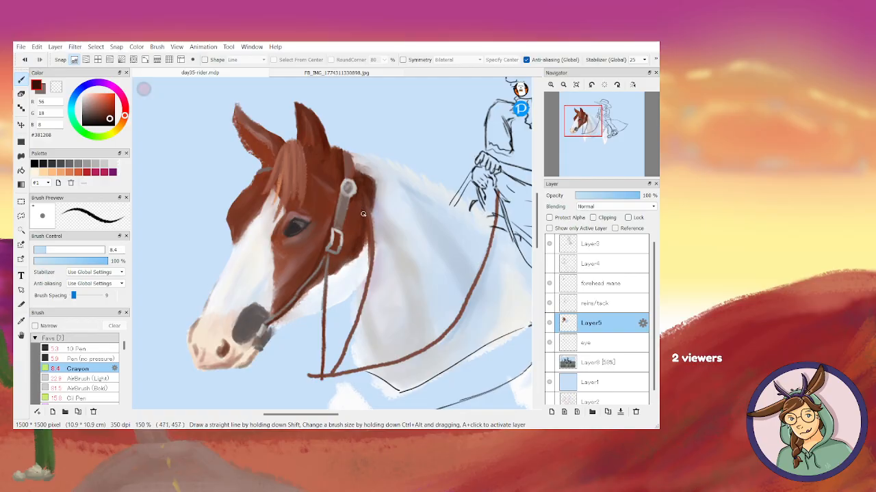
Shade the brown cheek and head edge with the Oil Pen in #381208 and blend the tones using Blur at size 18
click(124, 400)
click(75, 399)
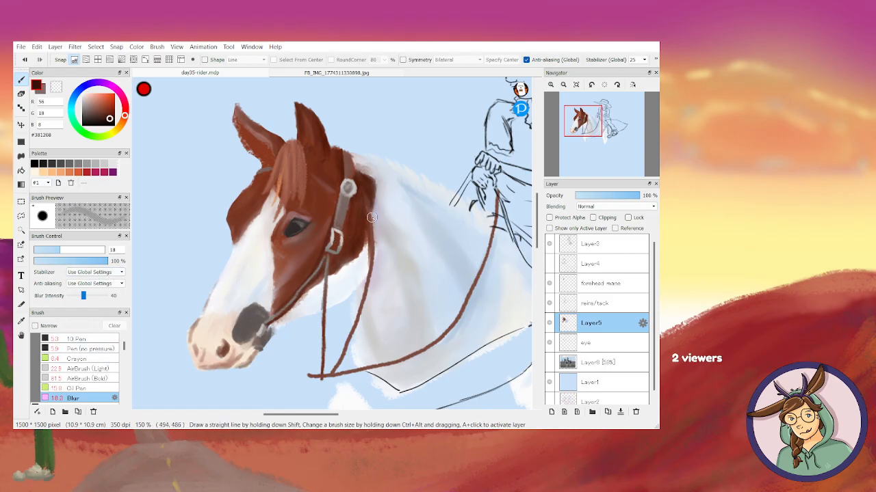
click(75, 387)
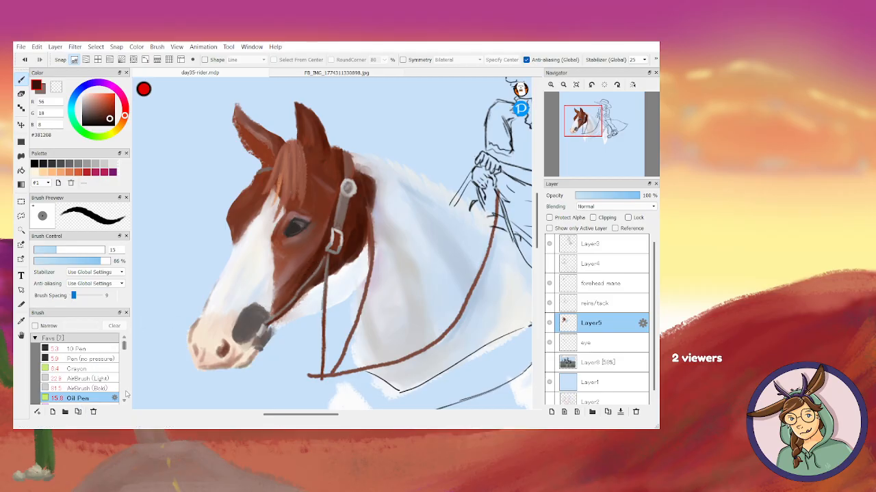
scroll(125, 397, down, 1)
click(96, 398)
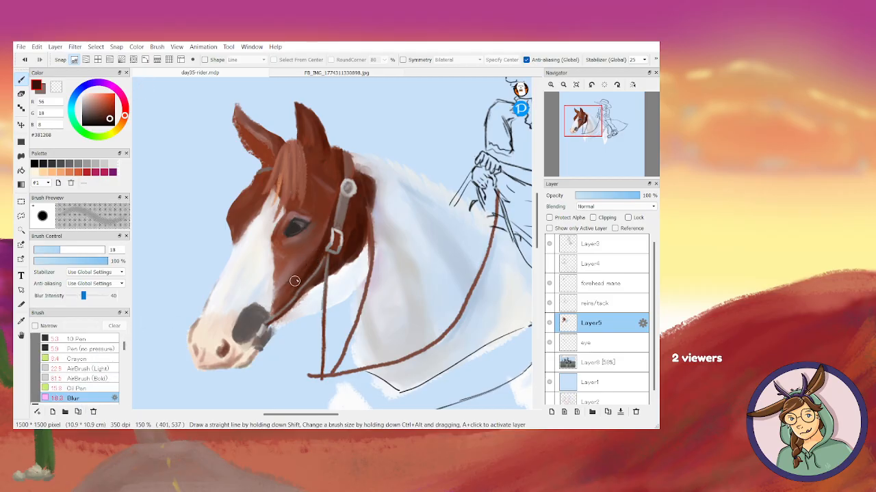
mouse_move(320, 243)
mouse_down()
mouse_move(326, 213)
mouse_move(353, 211)
mouse_up()
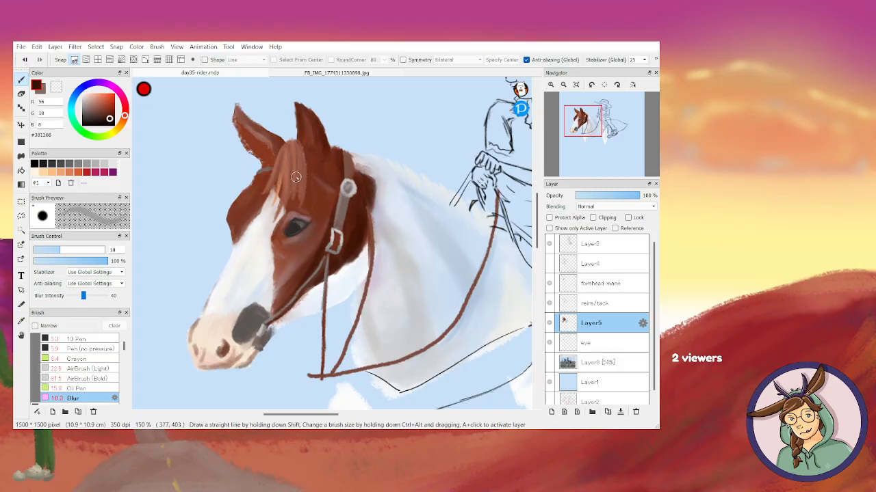
Refine the head with the Oil Pen at size 15, tidy it with the size 9.2 Eraser, and soften it with Blur
click(80, 389)
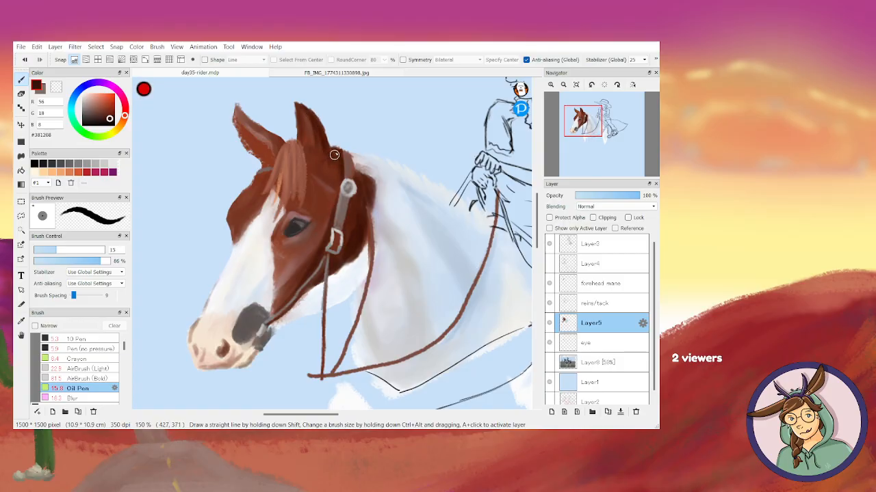
key(ctrl+minus)
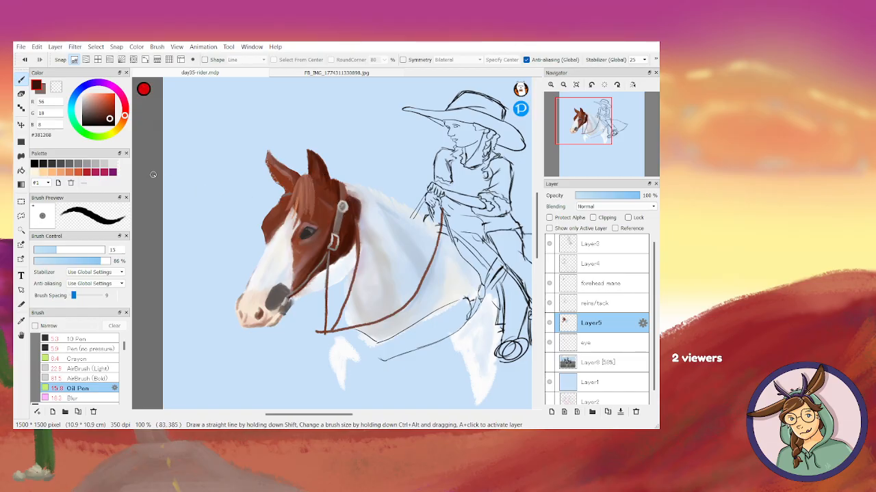
key(e)
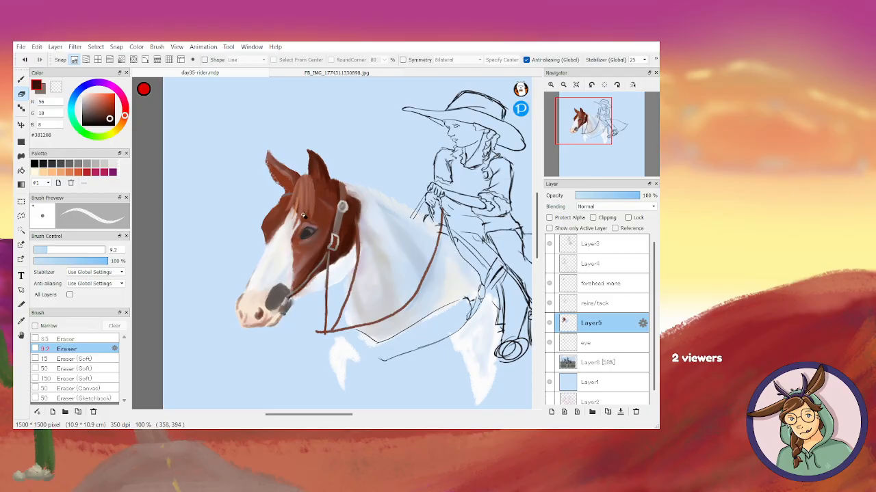
key(b)
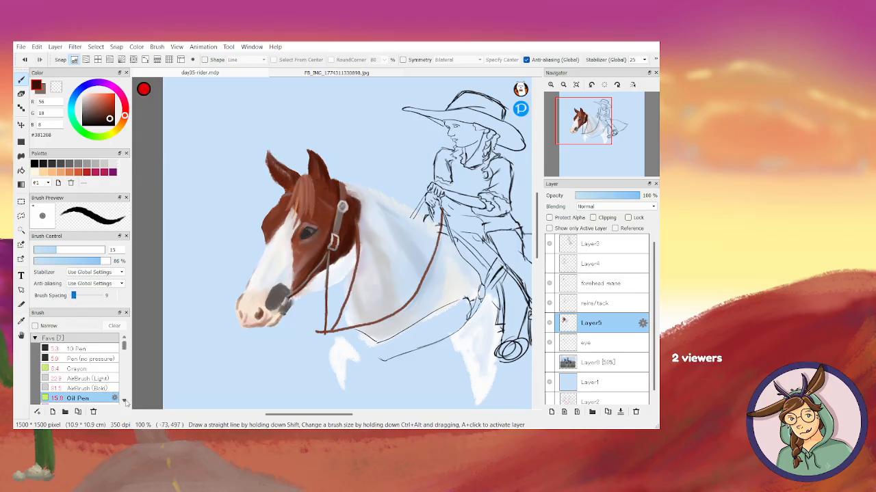
scroll(89, 401, down, 1)
click(79, 398)
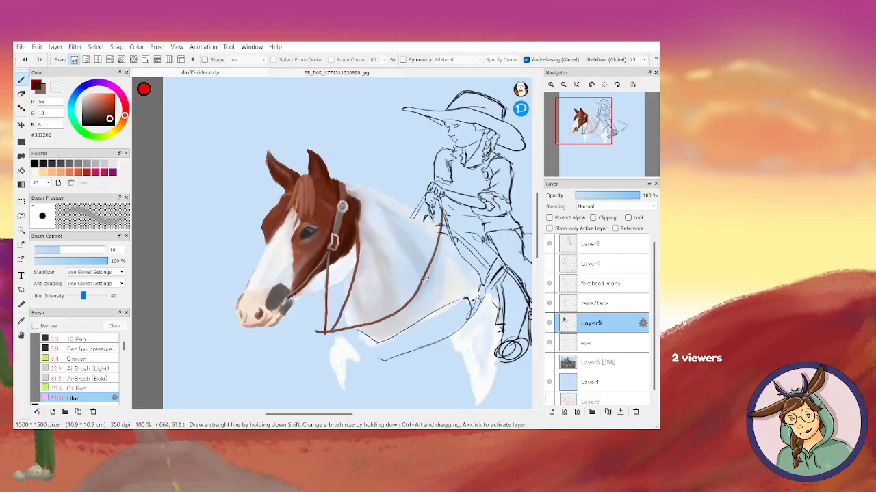
Shade the white area under the jaw with the Oil Pen in #BDCDDF, blend it with Blur, and clean up with the Eraser
alt+click(411, 250)
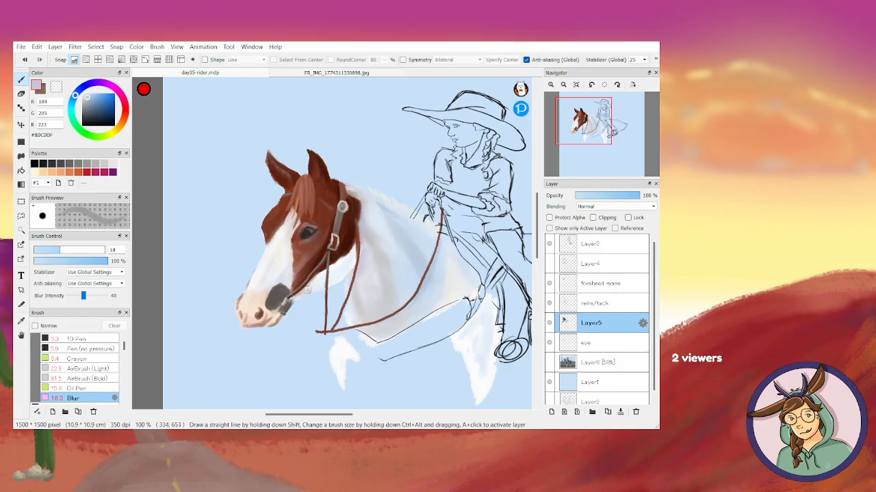
click(80, 387)
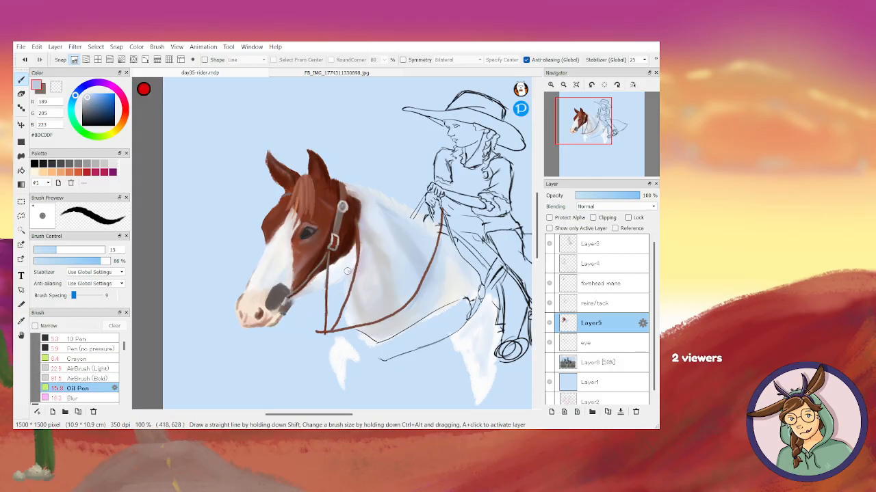
click(99, 398)
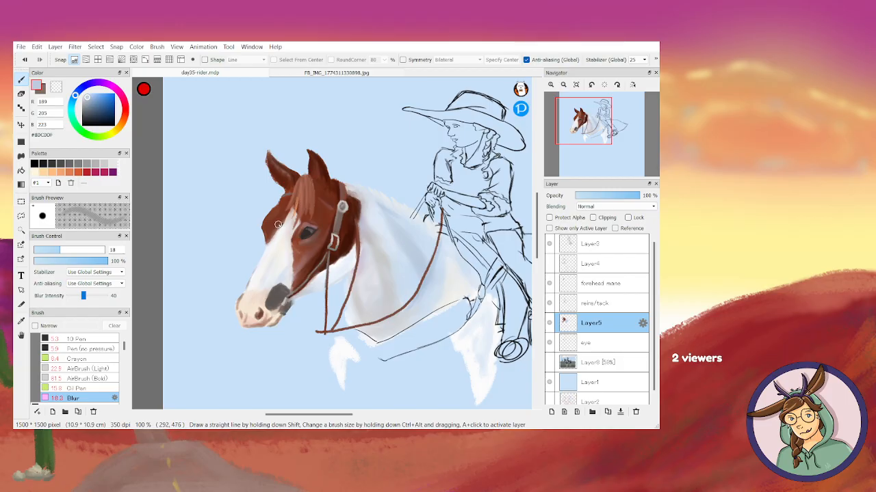
key(e)
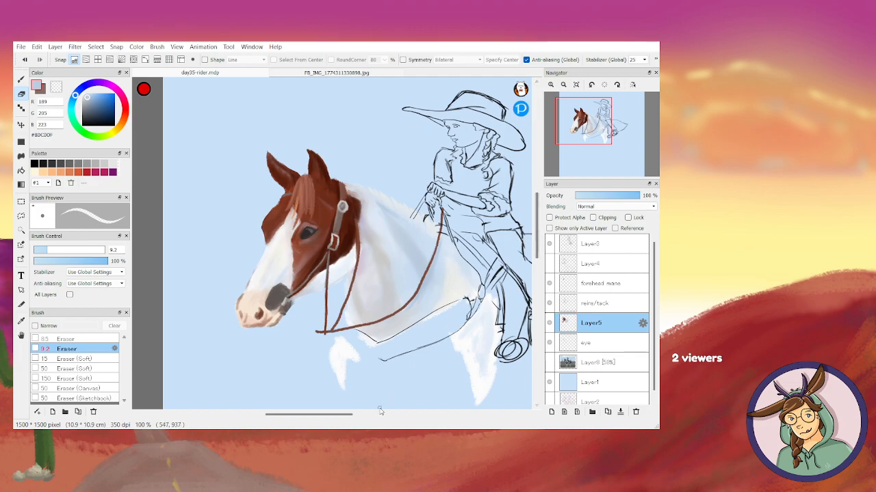
Add cool shading to the white lower neck with the Oil Pen at size 15 in sampled blue-grey #BBCCDE
drag(338, 420, 347, 420)
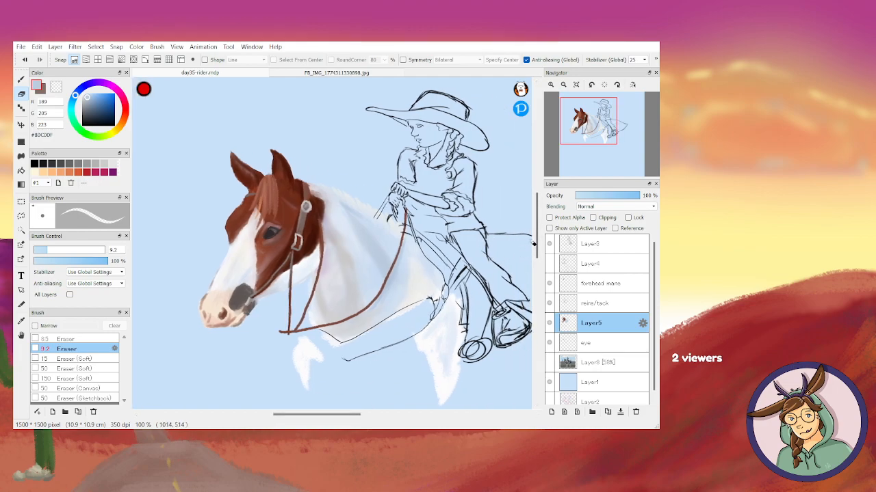
drag(537, 246, 538, 257)
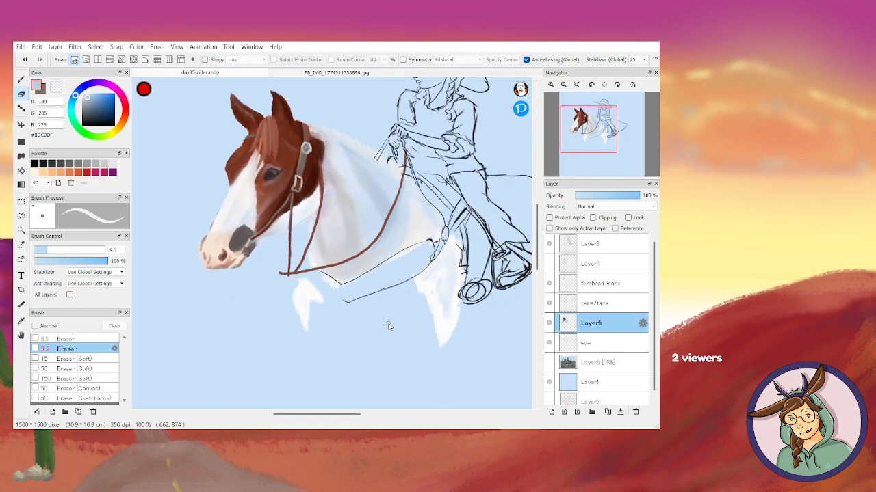
alt+click(375, 200)
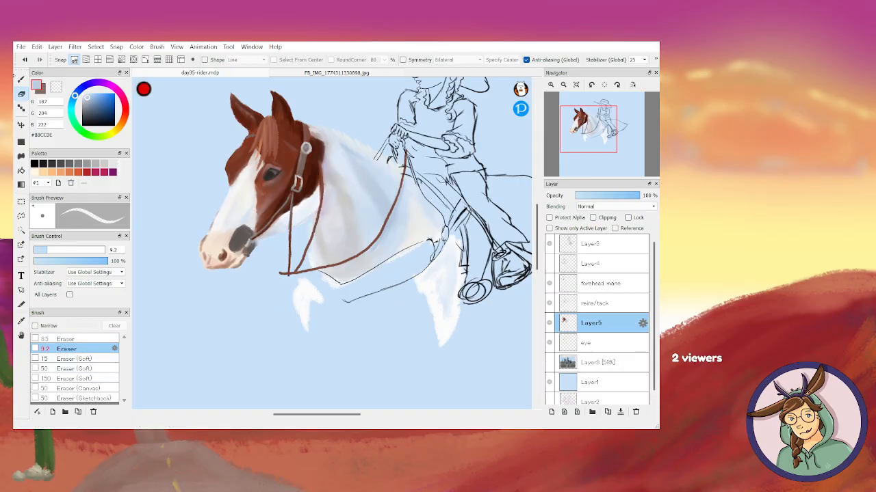
click(18, 80)
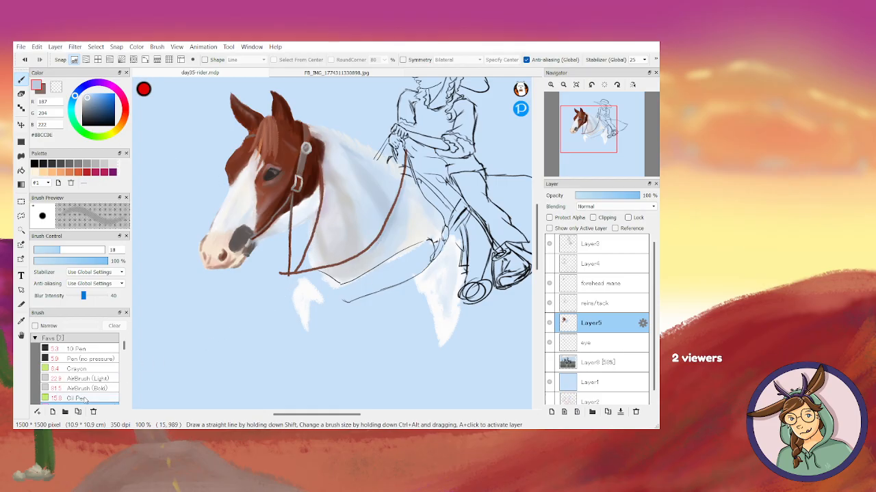
click(78, 398)
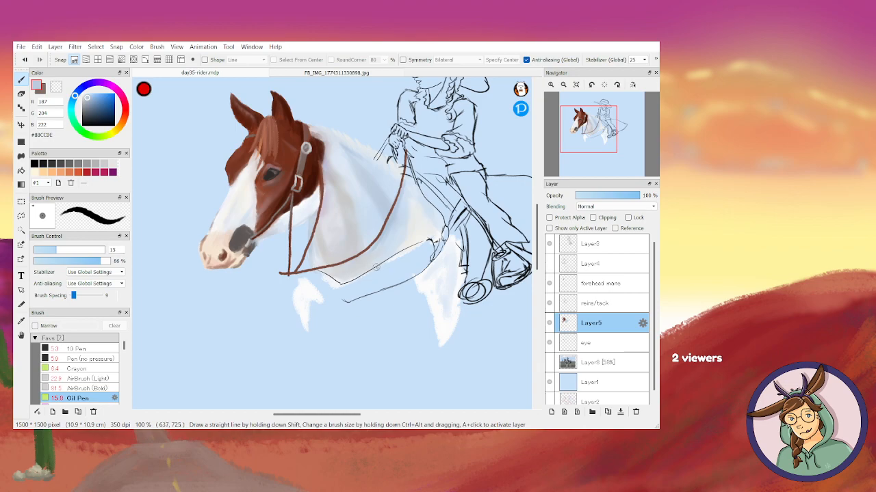
Paint the dark brown marking at the bottom edge of the neck with the Oil Pen in sampled #411408
alt+click(309, 186)
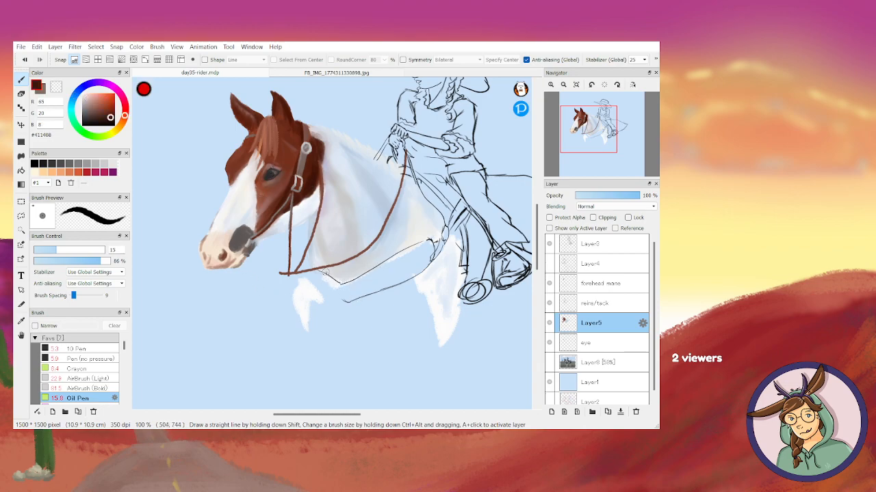
drag(323, 271, 336, 280)
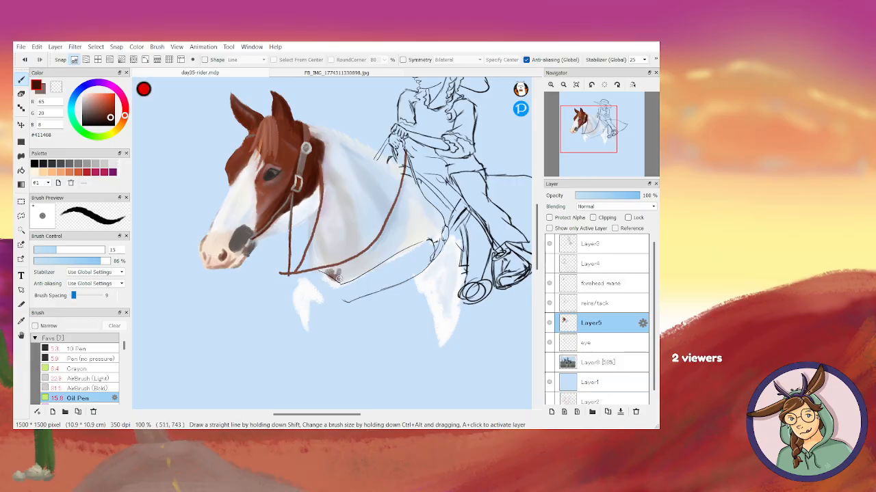
mouse_move(349, 275)
mouse_down()
mouse_move(361, 274)
mouse_move(353, 280)
mouse_up()
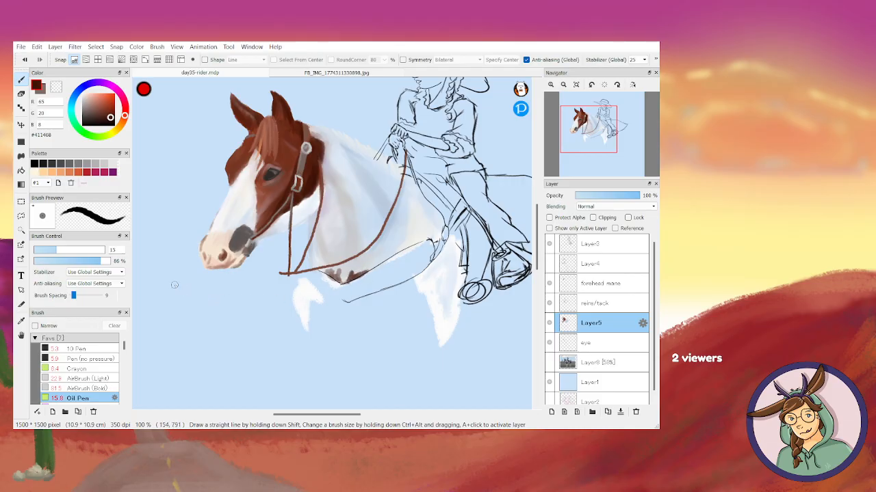
drag(97, 262, 114, 262)
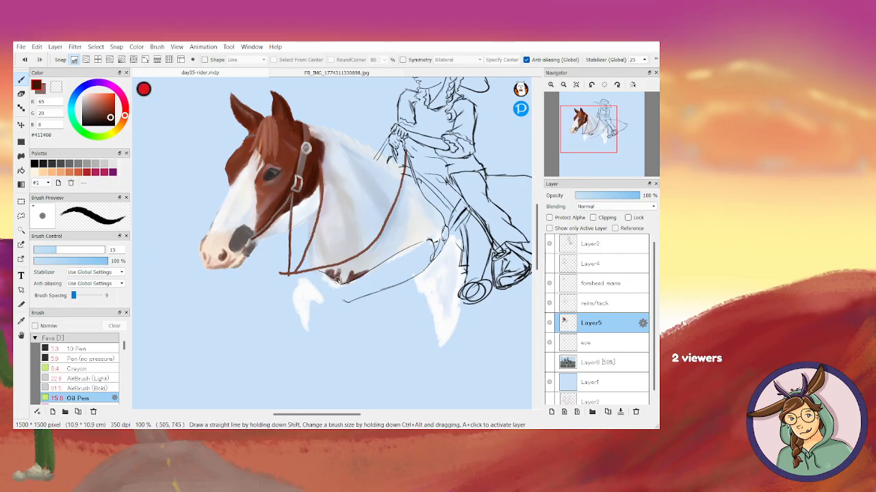
mouse_move(333, 277)
mouse_down()
mouse_move(345, 283)
mouse_move(365, 274)
mouse_up()
Show the Layer4 sketch and outline the brown chest and shoulder patches around the breast collar in #411408
click(549, 264)
click(549, 264)
drag(412, 273, 435, 333)
mouse_move(319, 286)
mouse_down()
mouse_move(325, 306)
mouse_move(323, 289)
mouse_move(309, 319)
mouse_move(302, 324)
mouse_move(296, 313)
mouse_move(307, 325)
mouse_move(293, 306)
mouse_move(307, 338)
mouse_up()
click(550, 264)
mouse_move(294, 311)
mouse_down()
mouse_move(296, 332)
mouse_move(318, 345)
mouse_move(303, 320)
mouse_move(360, 381)
mouse_up()
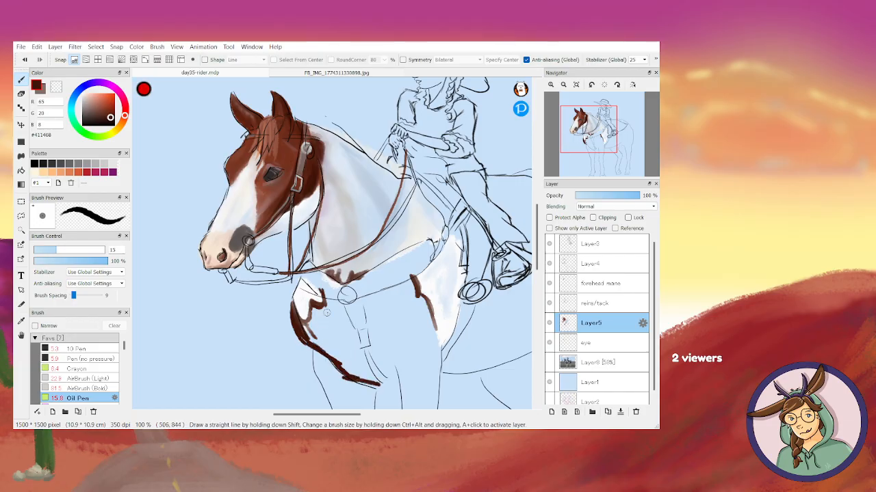
mouse_move(342, 294)
mouse_down()
mouse_move(351, 327)
mouse_move(367, 333)
mouse_move(361, 302)
mouse_up()
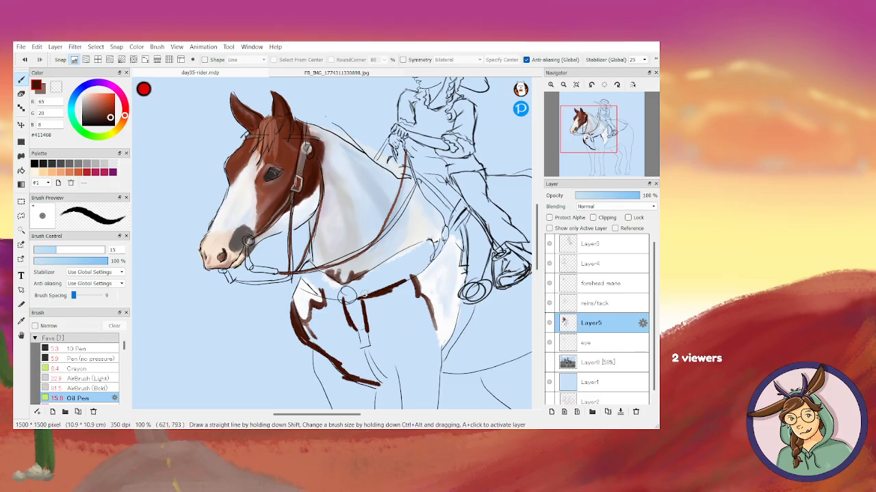
Fill the outlined chest and shoulder patches with the Crayon at size 66 in sampled brown #743422
click(86, 368)
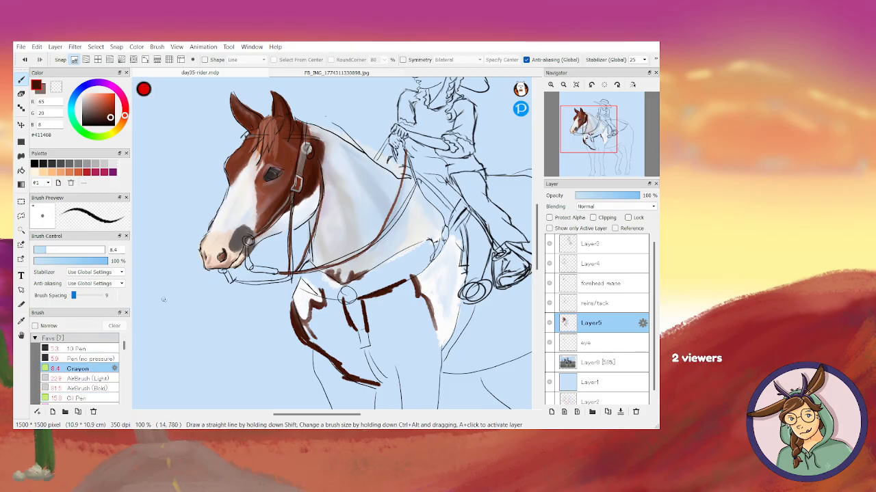
alt+click(285, 156)
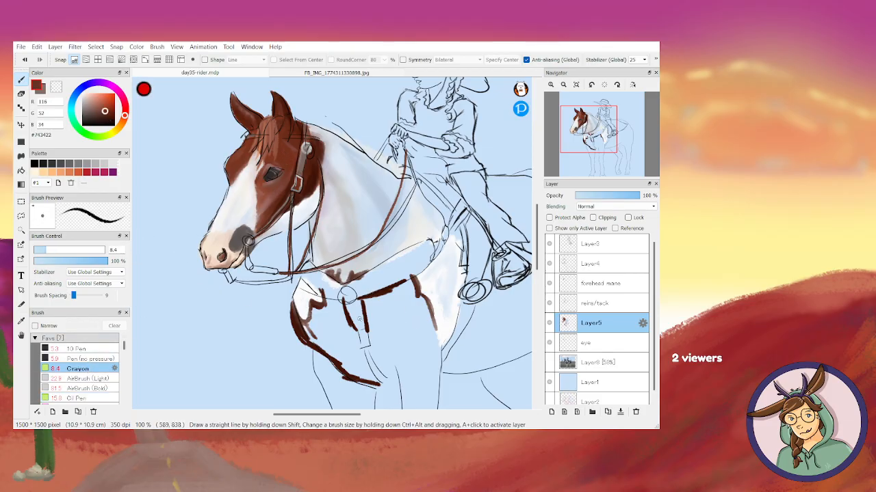
drag(404, 313, 350, 327)
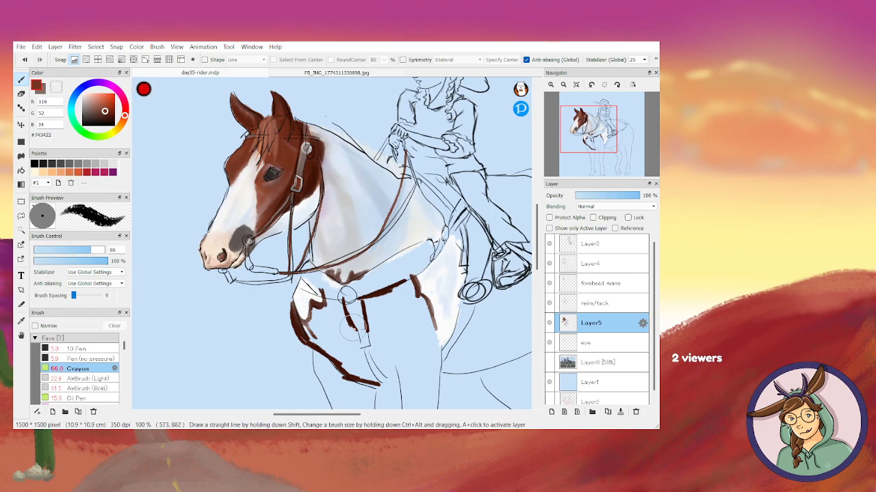
mouse_move(346, 296)
mouse_down()
mouse_move(333, 327)
mouse_move(327, 310)
mouse_move(314, 308)
mouse_move(311, 339)
mouse_move(306, 331)
mouse_move(339, 347)
mouse_move(340, 317)
mouse_move(370, 377)
mouse_move(335, 350)
mouse_move(354, 372)
mouse_move(326, 316)
mouse_move(366, 329)
mouse_move(368, 297)
mouse_move(385, 351)
mouse_move(385, 306)
mouse_move(409, 286)
mouse_move(430, 334)
mouse_move(411, 297)
mouse_move(391, 343)
mouse_move(389, 325)
mouse_move(404, 308)
mouse_move(421, 355)
mouse_move(423, 340)
mouse_move(420, 356)
mouse_move(396, 355)
mouse_move(418, 336)
mouse_up()
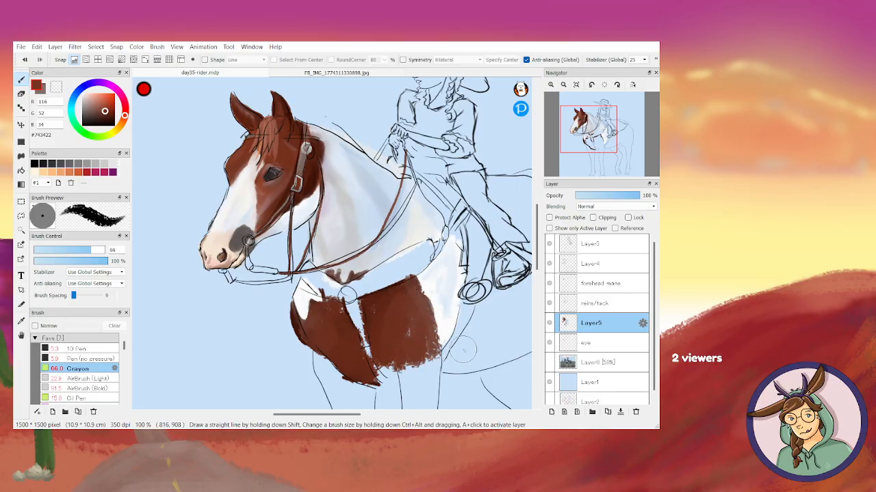
mouse_move(393, 369)
mouse_down()
mouse_move(425, 356)
mouse_move(406, 326)
mouse_move(420, 313)
mouse_move(431, 343)
mouse_move(424, 303)
mouse_move(428, 357)
mouse_up()
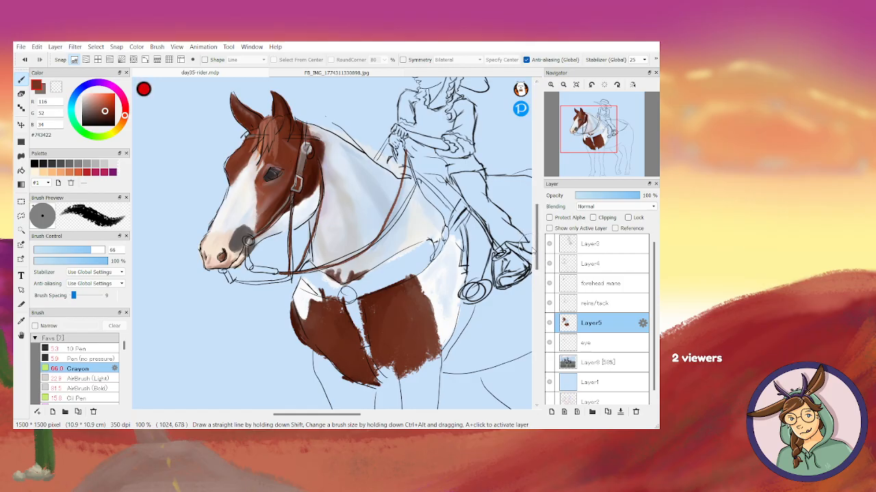
Set the Crayon size to 7 and bring the whole canvas with horse and rider into view at 50%
drag(88, 250, 45, 254)
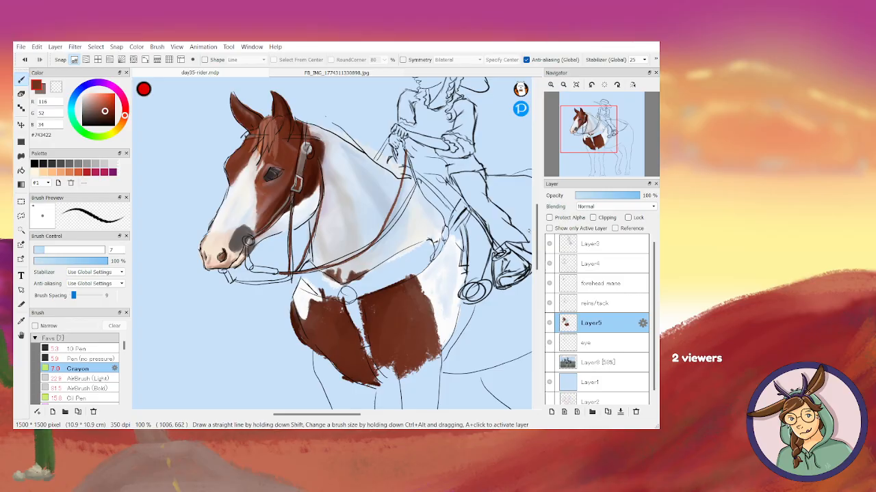
key(ctrl+minus)
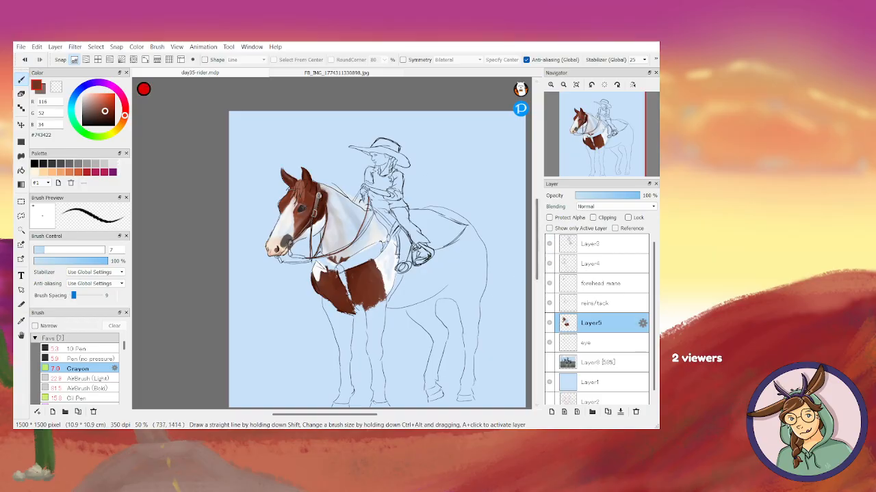
drag(361, 415, 369, 415)
drag(536, 263, 537, 272)
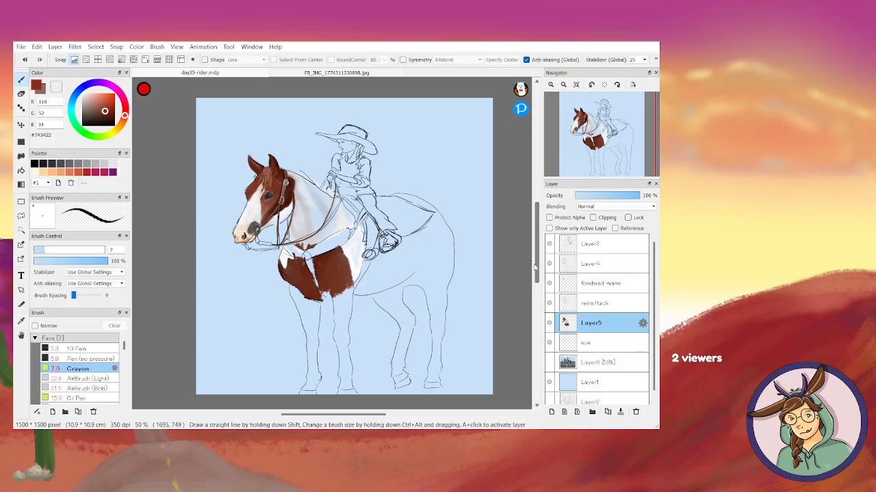